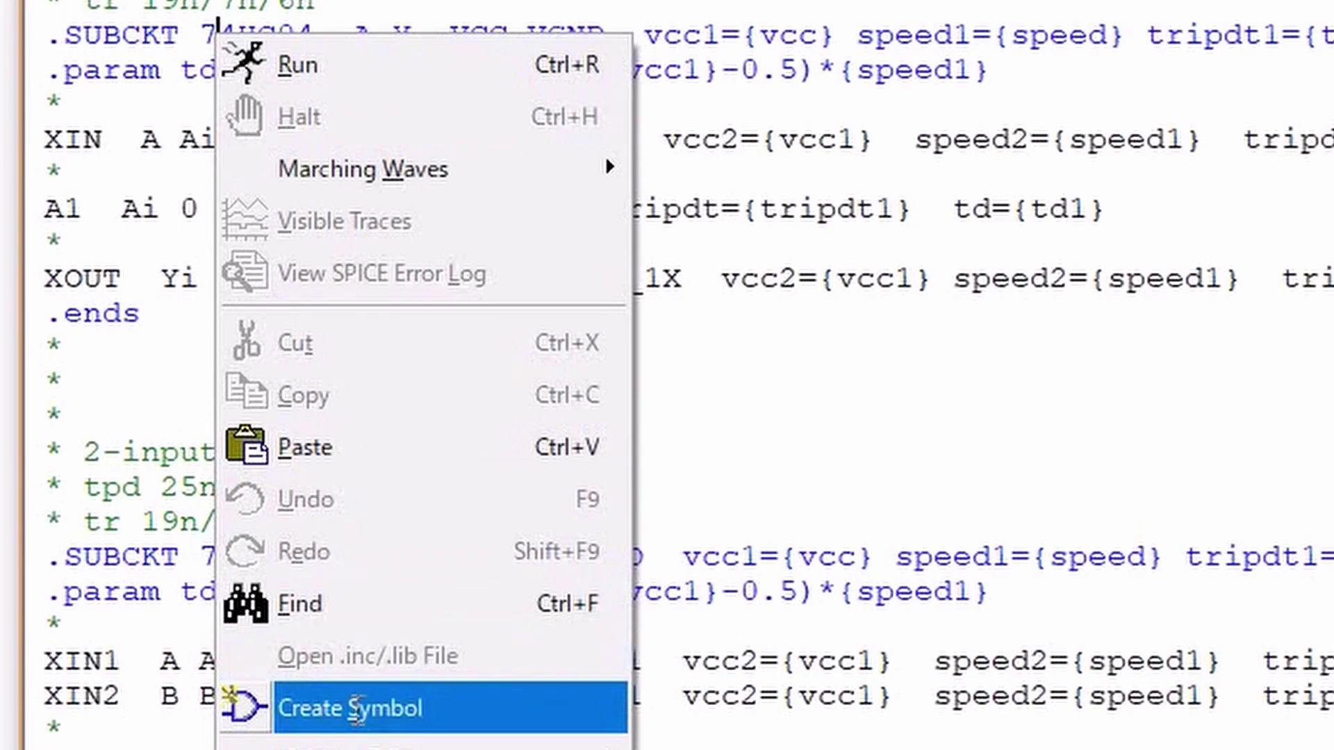
- Reposition the reference label and the VCC/SPEED/TRIPDT parameter text around the 74HC02 symbol to match the 74HC00 symbol's layout
{"action": "left_click", "coordinate": [1286, 426]}
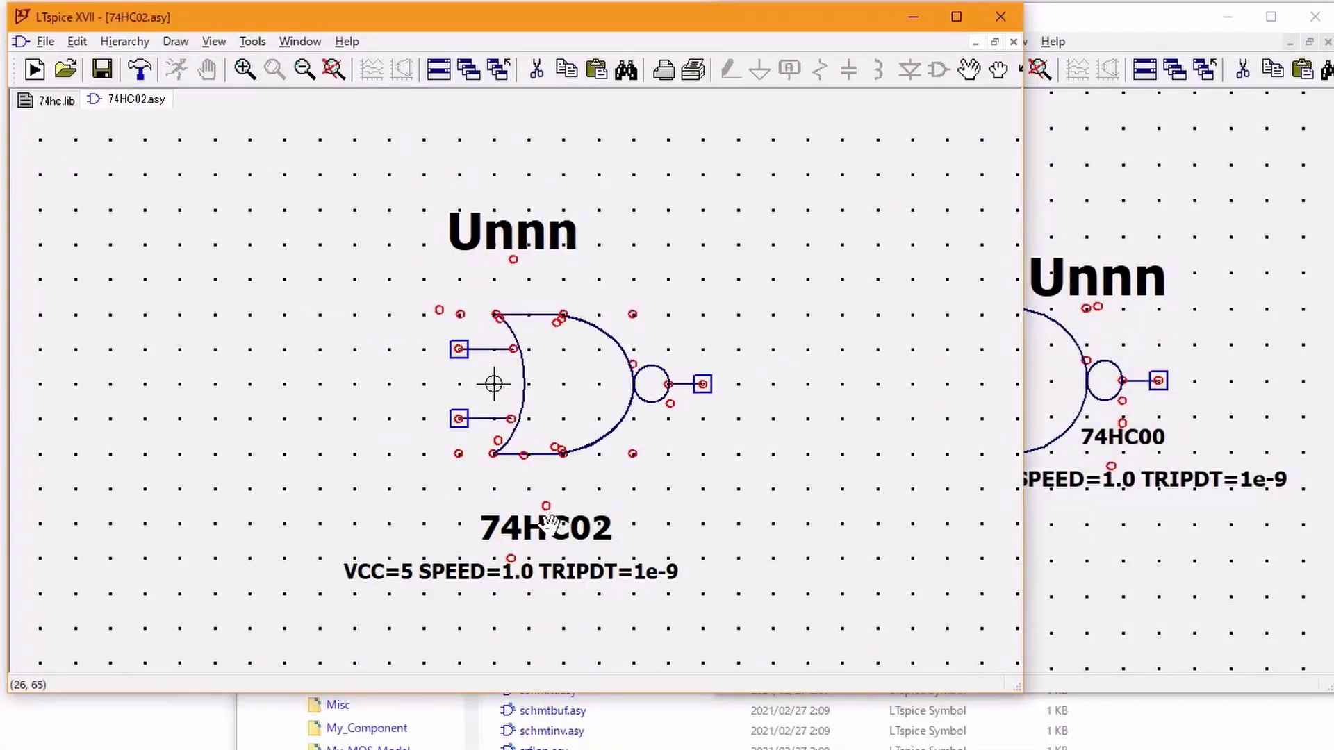
{"action": "left_click_drag", "start_coordinate": [536, 480], "coordinate": [535, 560]}
{"action": "left_click_drag", "start_coordinate": [545, 235], "coordinate": [615, 279]}
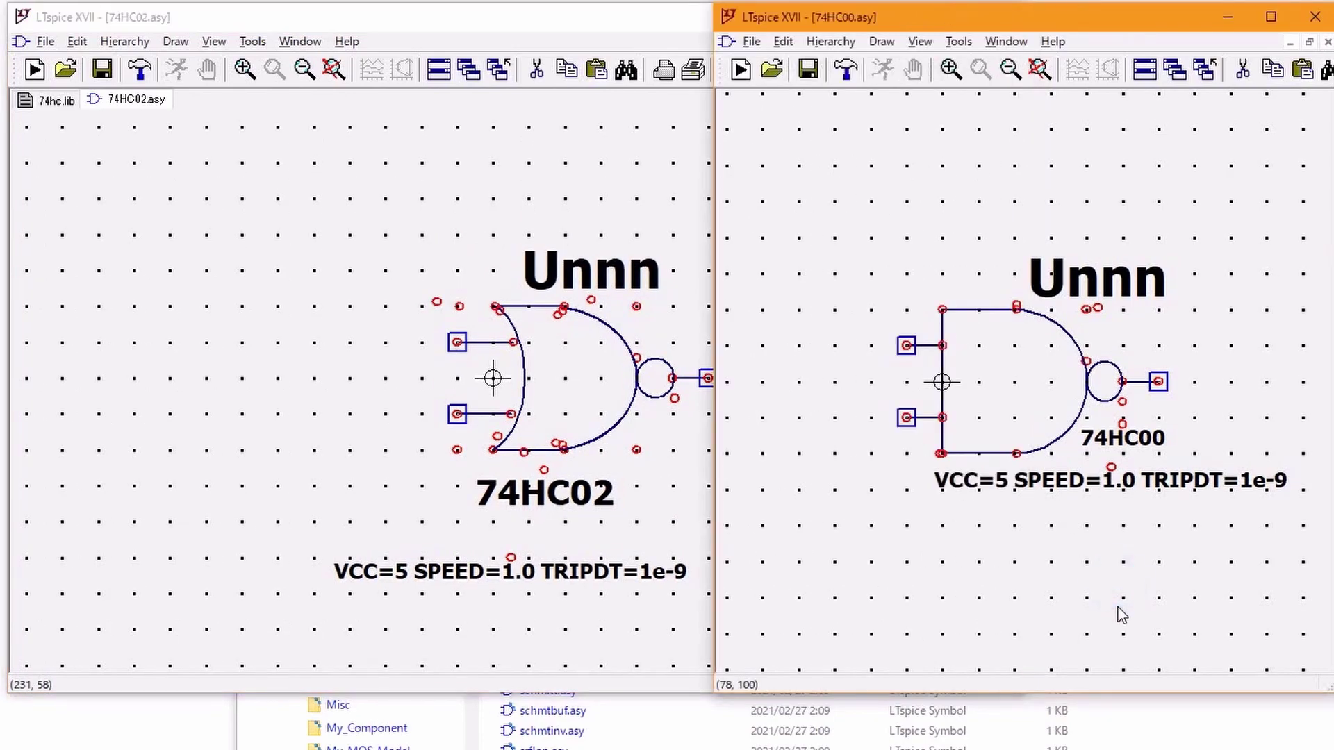
{"action": "left_click_drag", "start_coordinate": [491, 570], "coordinate": [624, 537]}
{"action": "left_click", "coordinate": [1077, 640]}
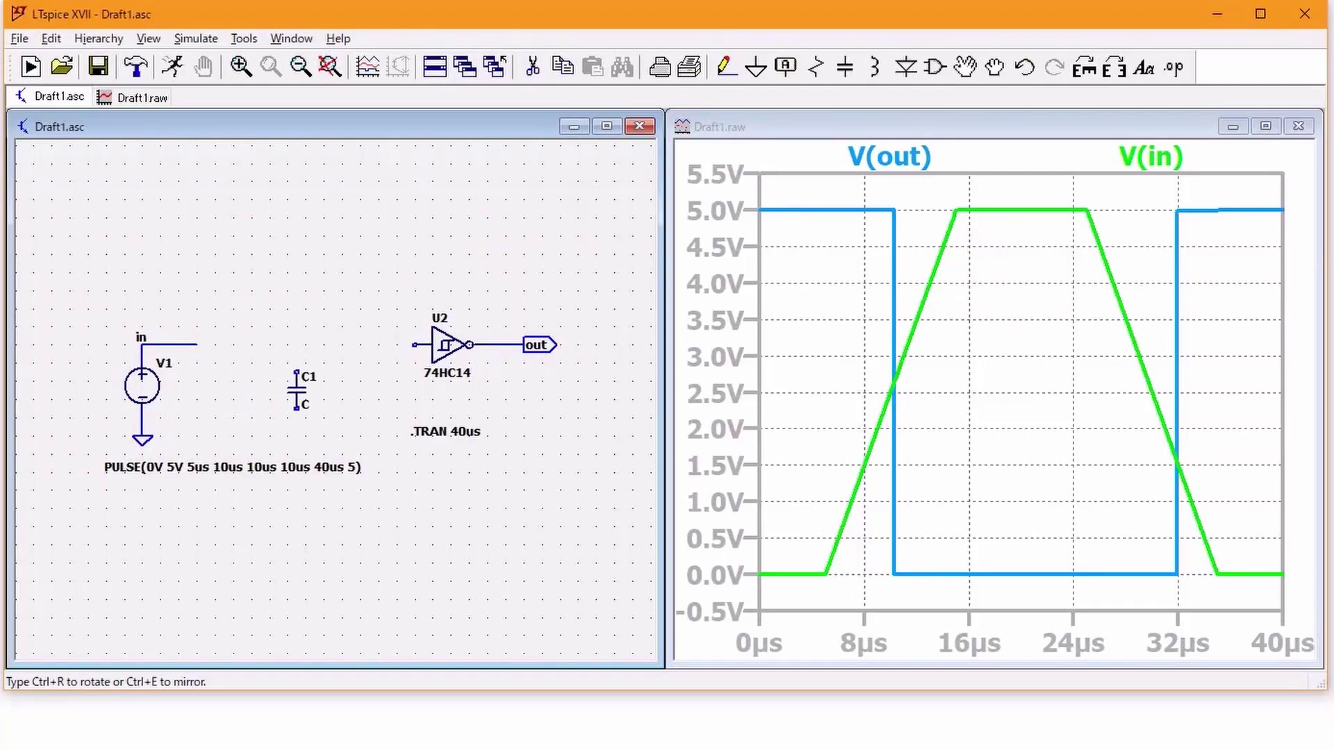
- Place a capacitor just ahead of the 74HC14 inverter's input and start placing a rotated resistor
{"action": "left_click", "coordinate": [378, 381]}
{"action": "key", "text": "Escape"}
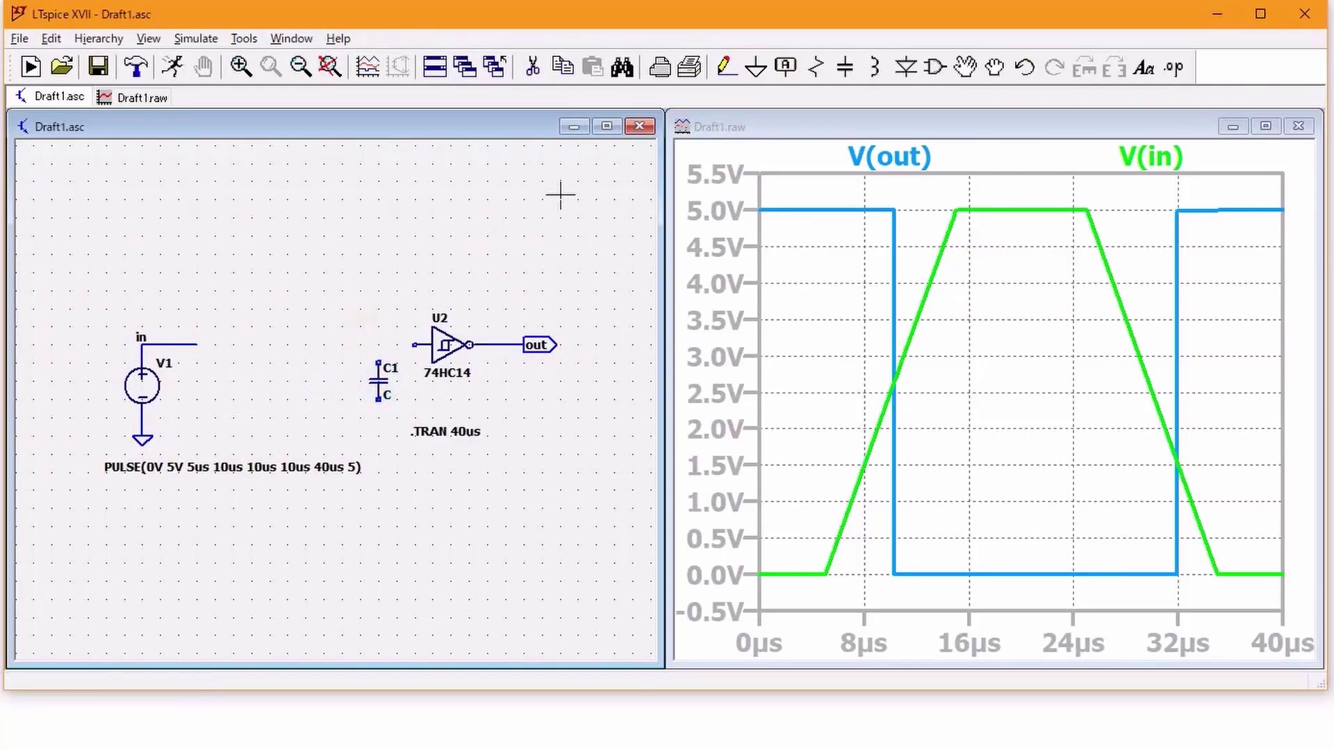
{"action": "left_click", "coordinate": [815, 66]}
{"action": "key", "text": "ctrl+r"}
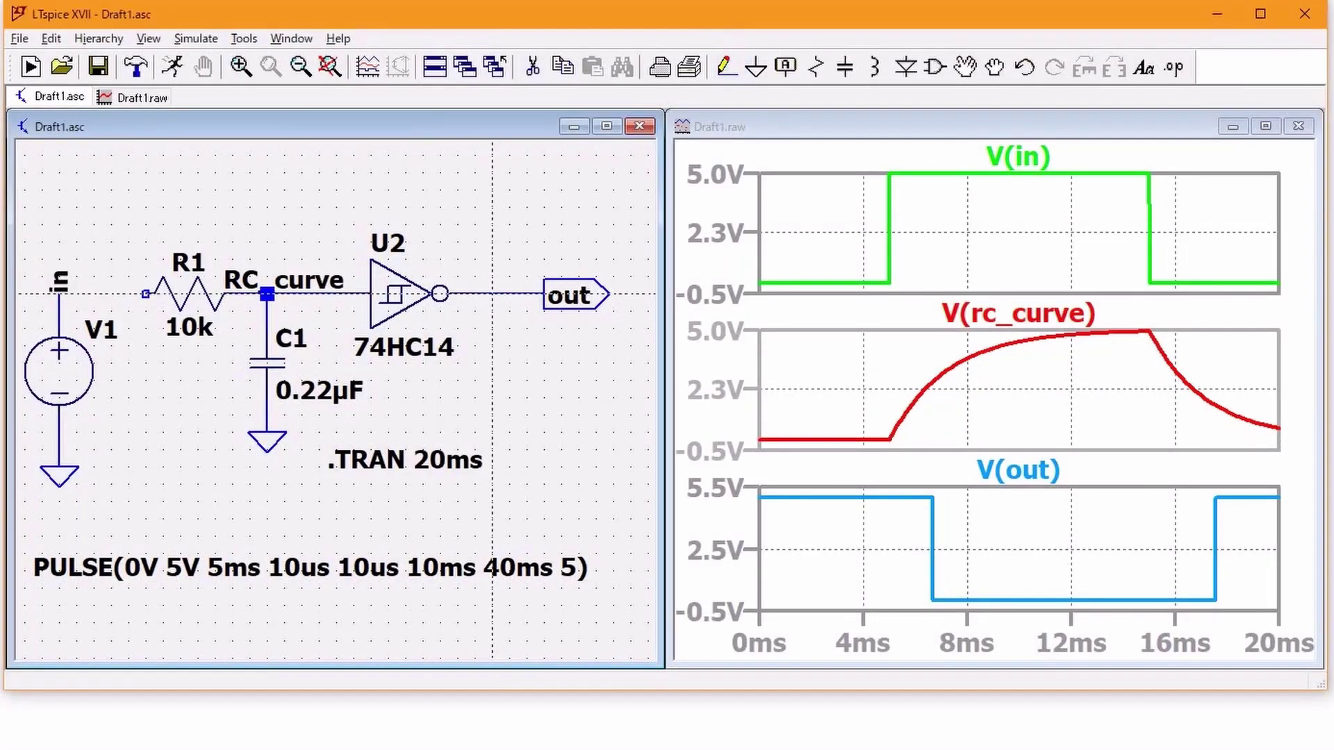
- Wire the 74HC14 output back over the circuit to the free end of resistor R1 and run the simulation
{"action": "left_click", "coordinate": [492, 294]}
{"action": "left_click", "coordinate": [111, 207]}
{"action": "left_click", "coordinate": [146, 294]}
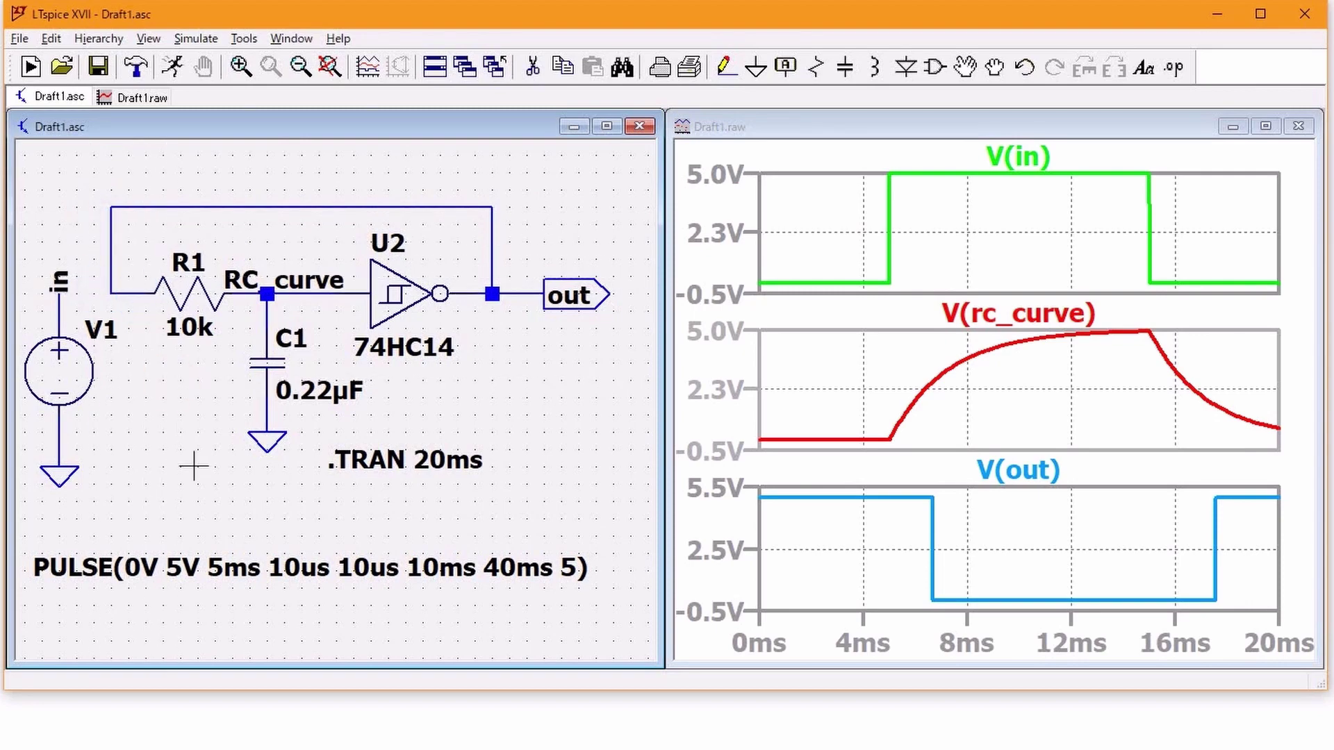
{"action": "scroll", "coordinate": [194, 465], "scroll_direction": "down", "scroll_amount": 1}
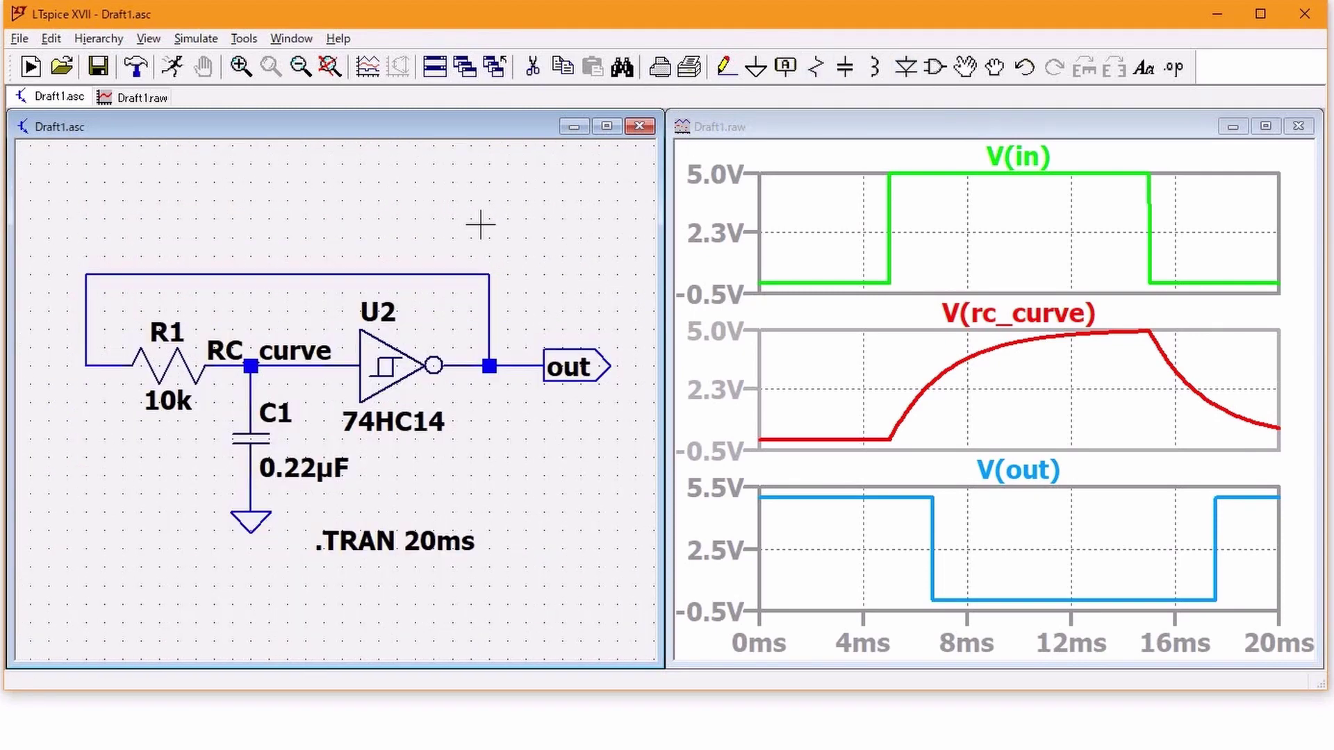
{"action": "left_click", "coordinate": [173, 67]}
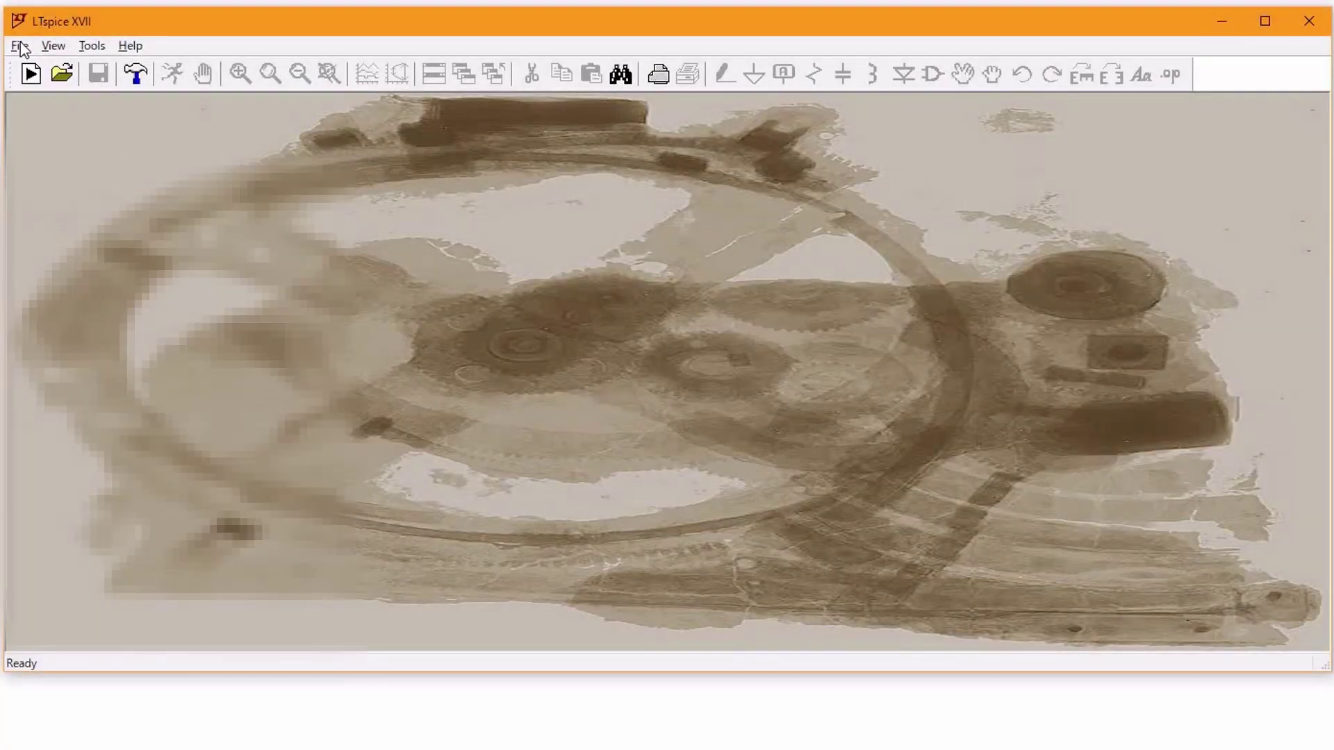
- Create a new schematic and place an npn bipolar transistor near the middle of the sheet
{"action": "left_click", "coordinate": [20, 46]}
{"action": "left_click", "coordinate": [52, 70]}
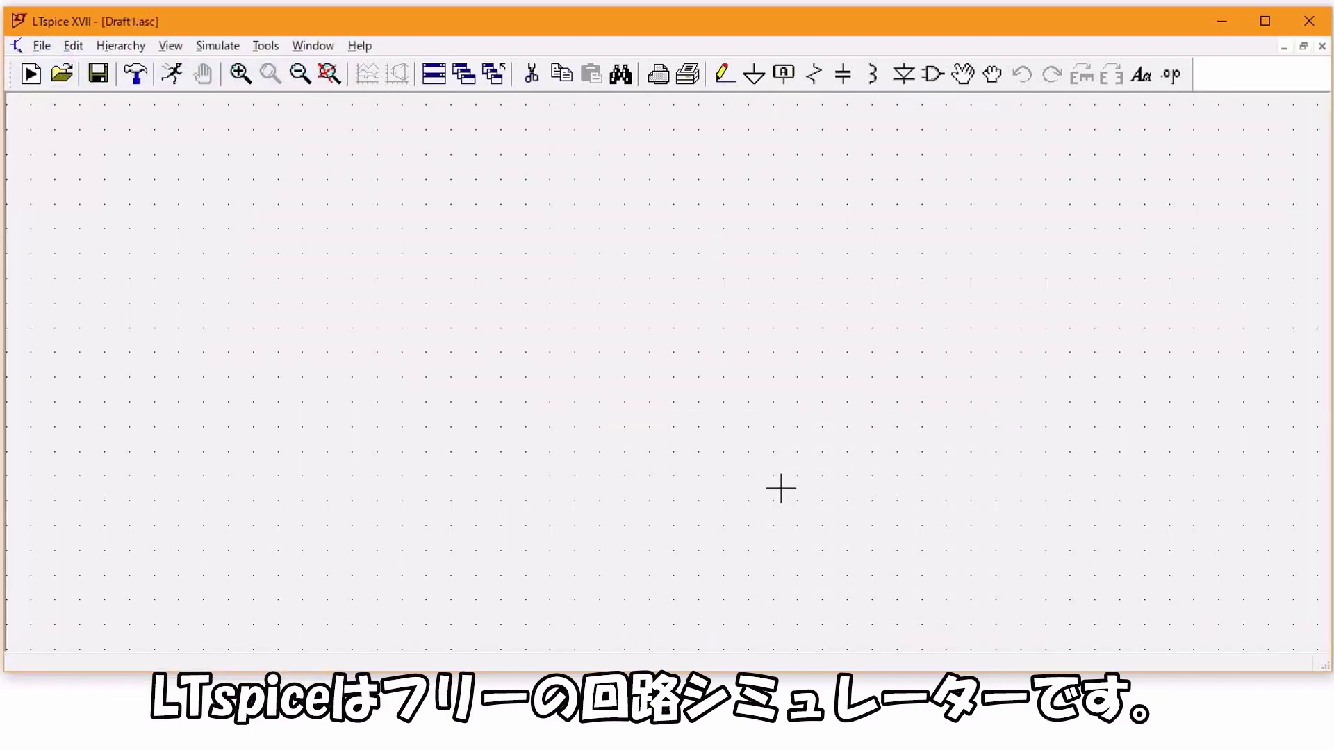
{"action": "key", "text": "F2"}
{"action": "left_click_drag", "start_coordinate": [625, 501], "coordinate": [686, 517]}
{"action": "left_click", "coordinate": [783, 375]}
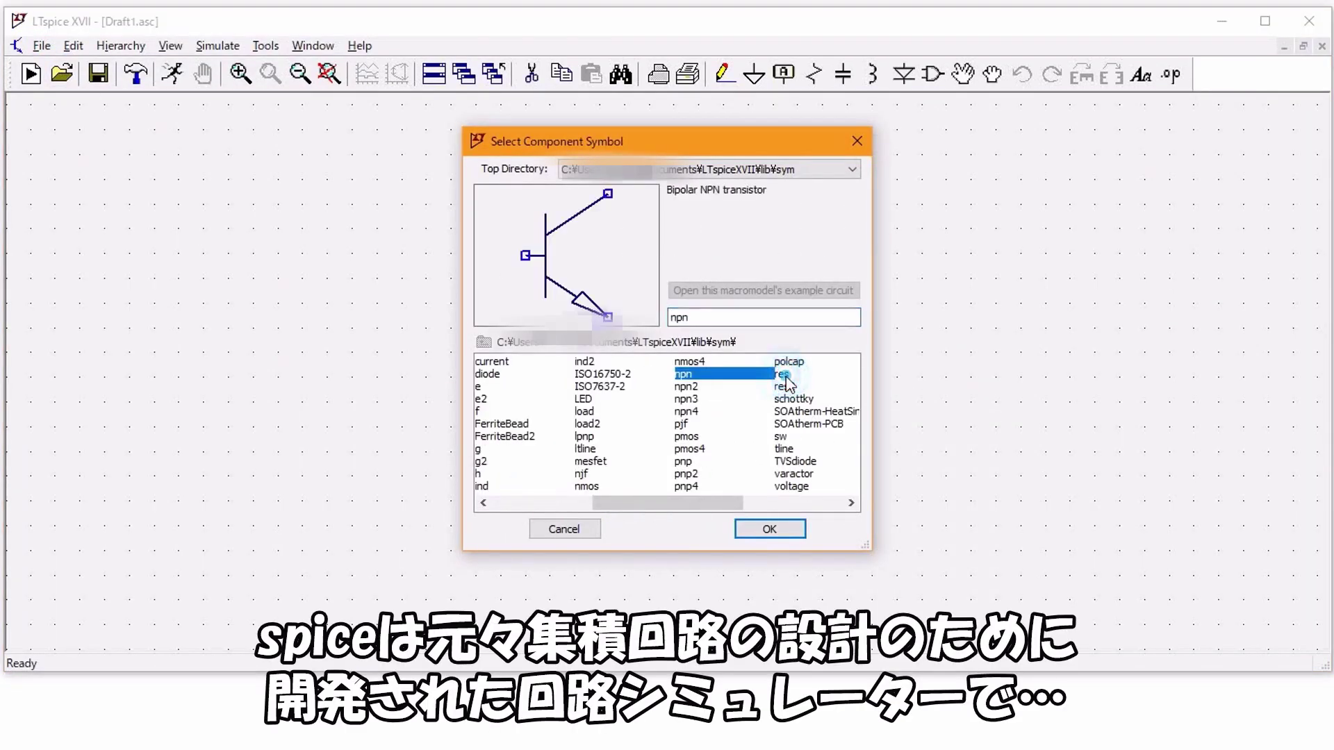
{"action": "left_click", "coordinate": [764, 530]}
{"action": "left_click", "coordinate": [604, 333]}
{"action": "right_click", "coordinate": [417, 322]}
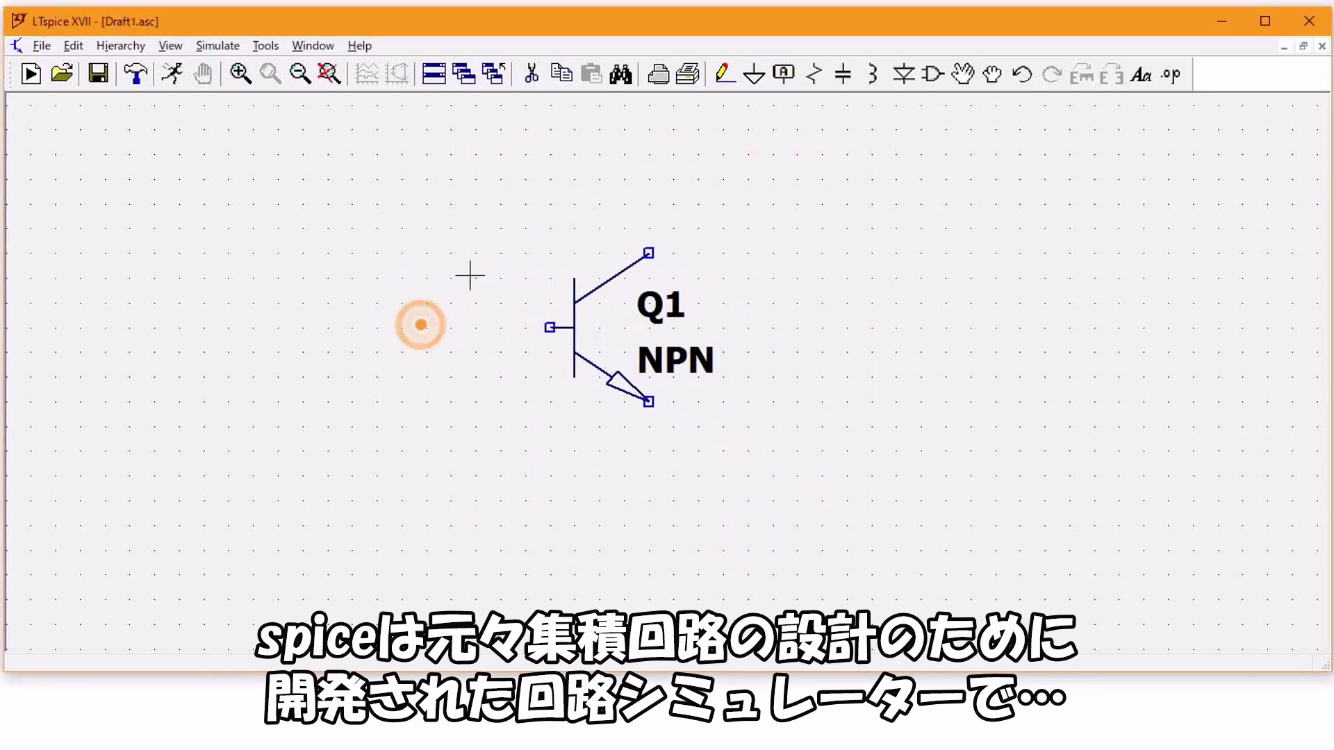
- Place a resistor above and to the left of the NPN transistor and wire its lower end to the base
{"action": "left_click", "coordinate": [814, 74]}
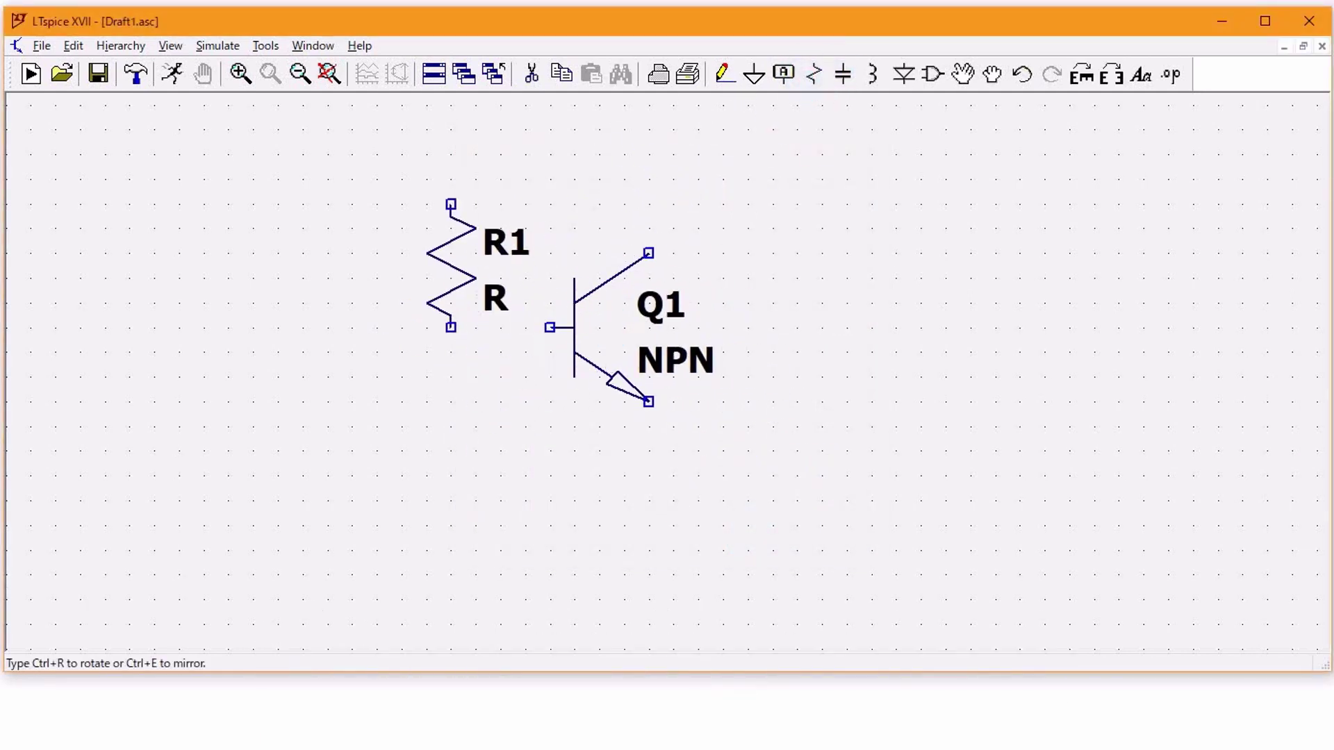
{"action": "left_click", "coordinate": [426, 154]}
{"action": "right_click", "coordinate": [722, 160]}
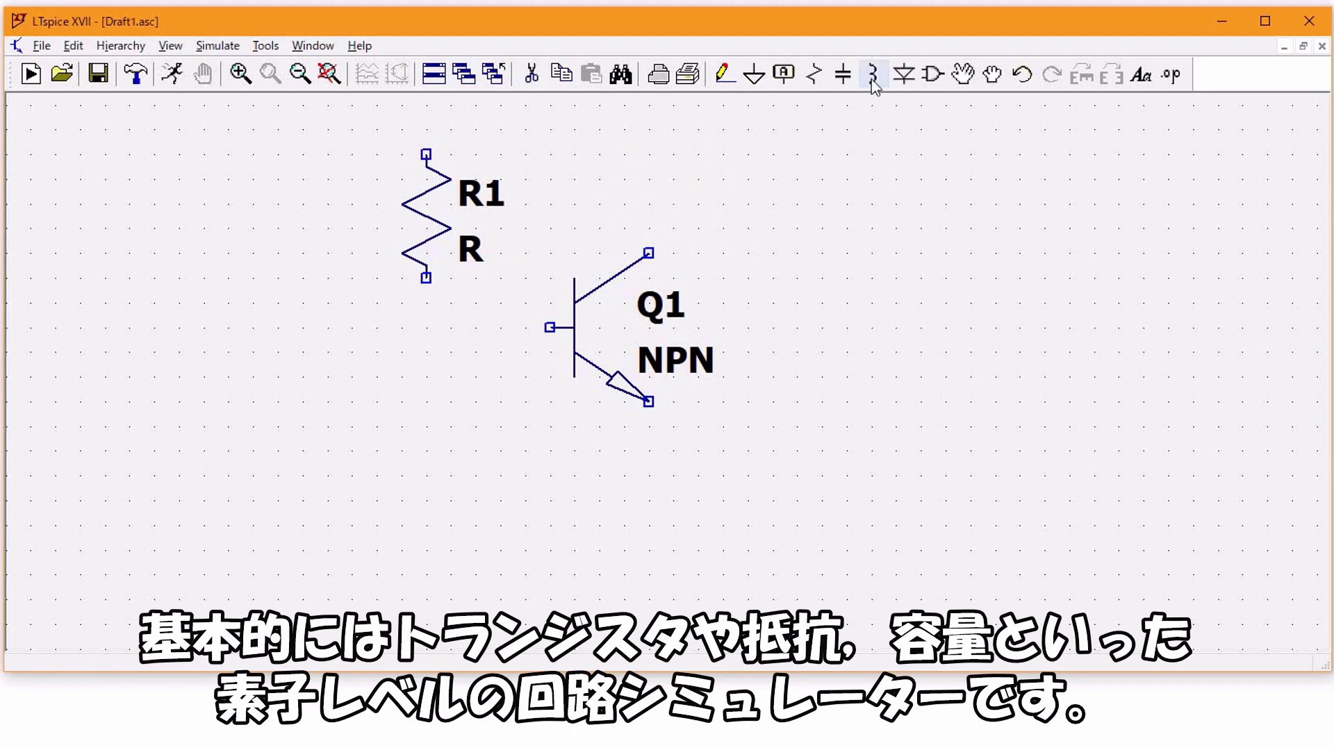
{"action": "left_click", "coordinate": [724, 74]}
{"action": "left_click", "coordinate": [426, 278]}
{"action": "left_click", "coordinate": [549, 327]}
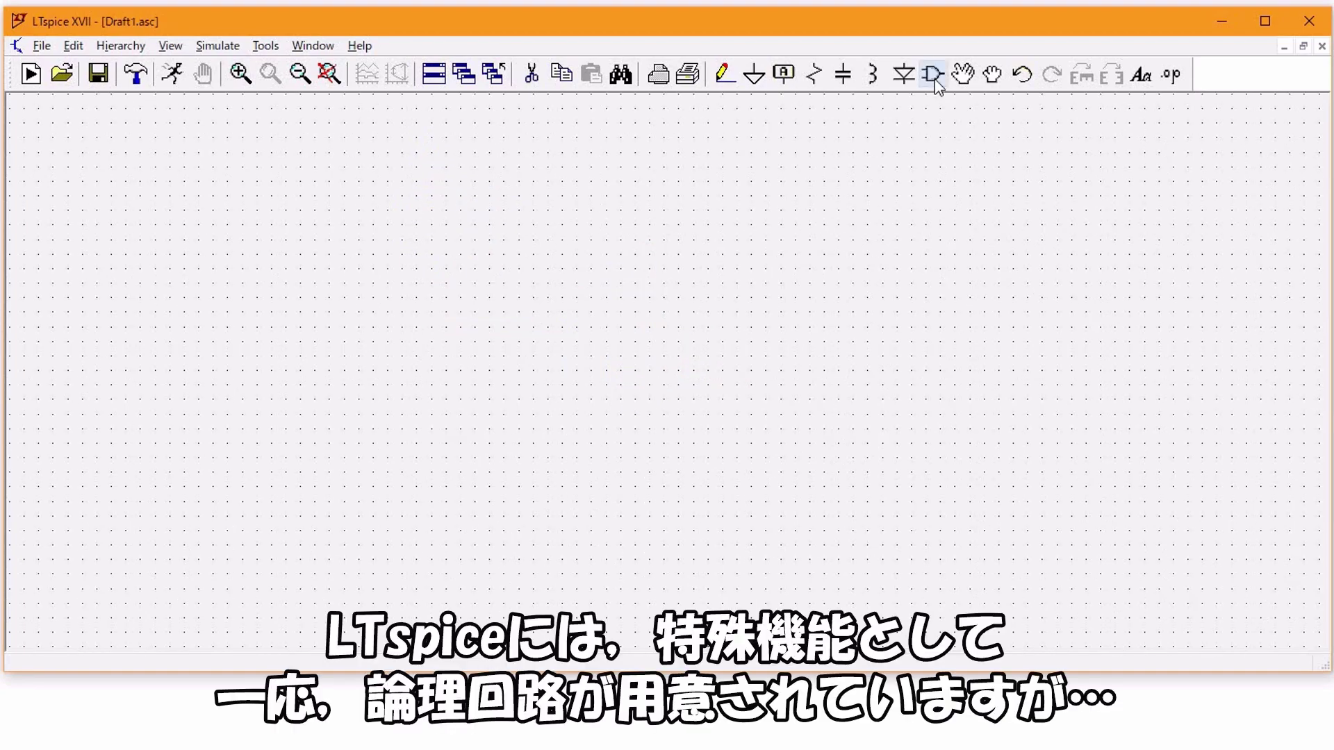
- Place a behavioral AND gate from the Digital component library on the empty sheet
{"action": "left_click", "coordinate": [932, 75]}
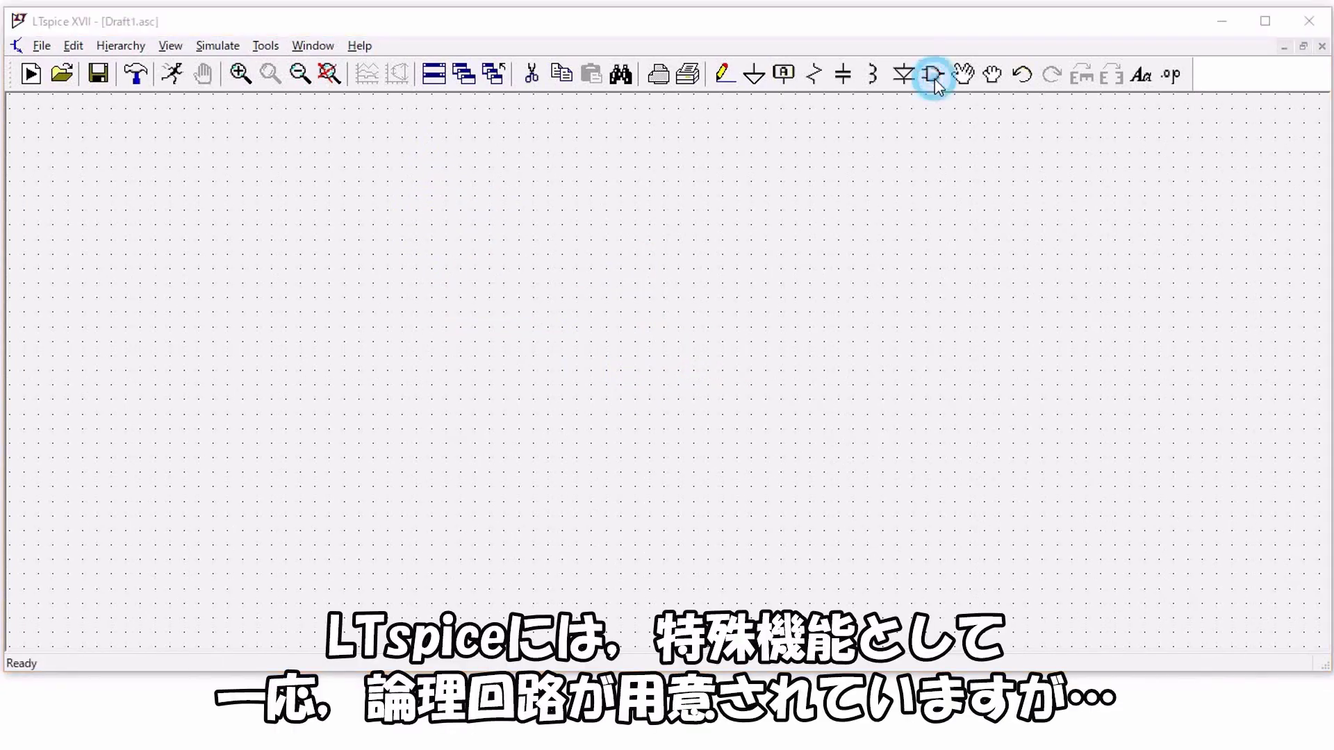
{"action": "left_click_drag", "start_coordinate": [691, 503], "coordinate": [455, 495]}
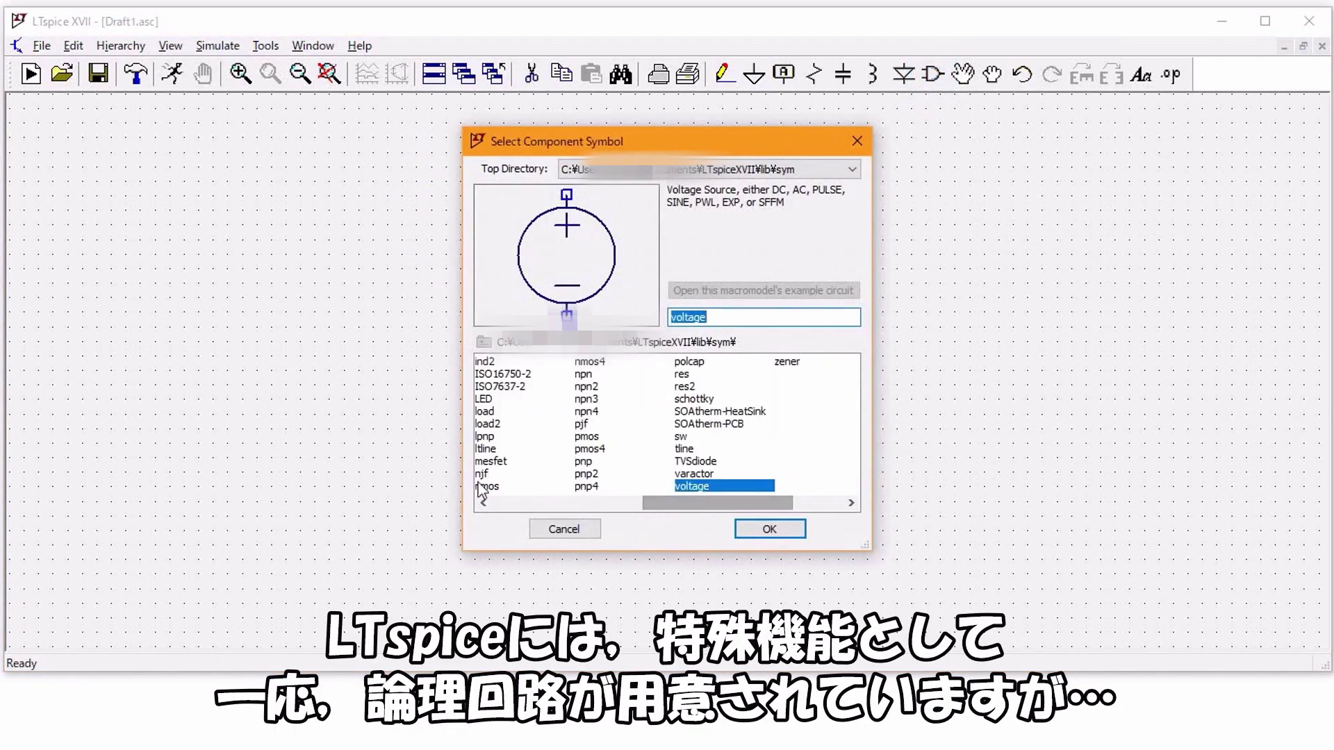
{"action": "left_click_drag", "start_coordinate": [653, 508], "coordinate": [489, 507]}
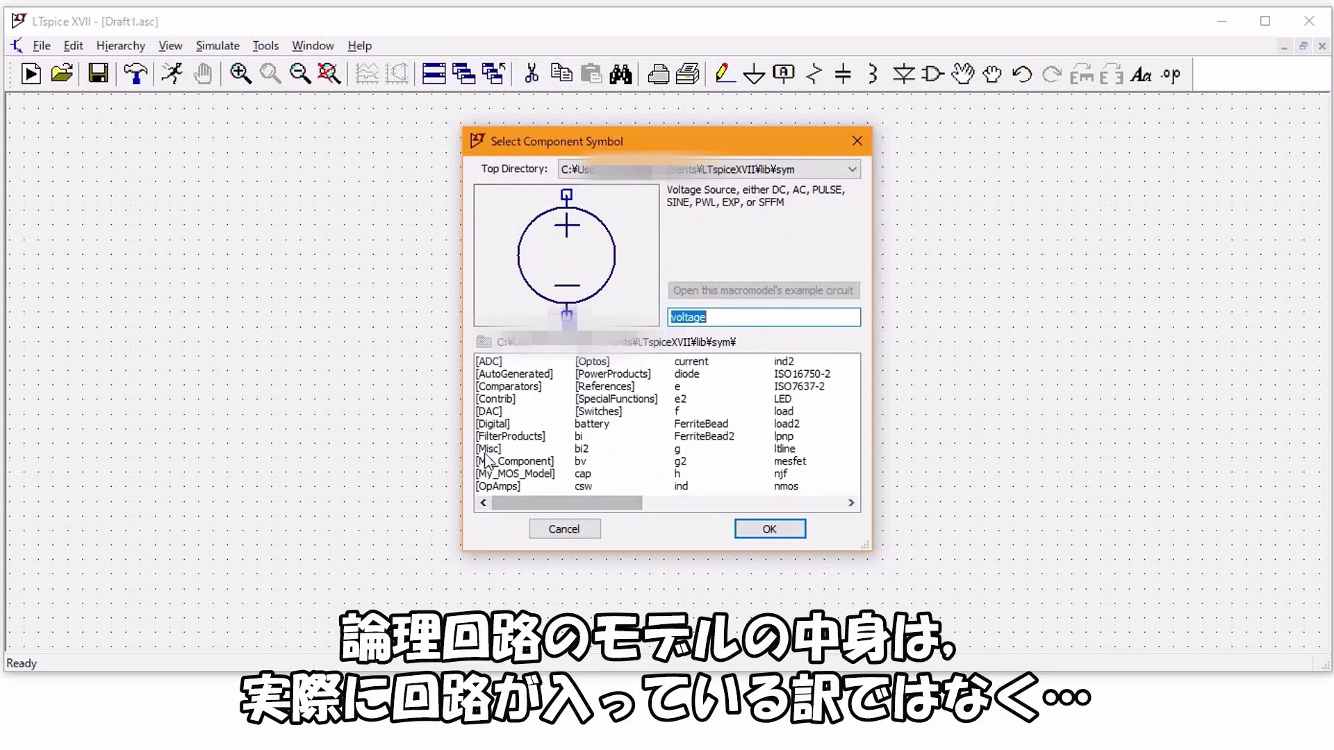
{"action": "left_click", "coordinate": [487, 425]}
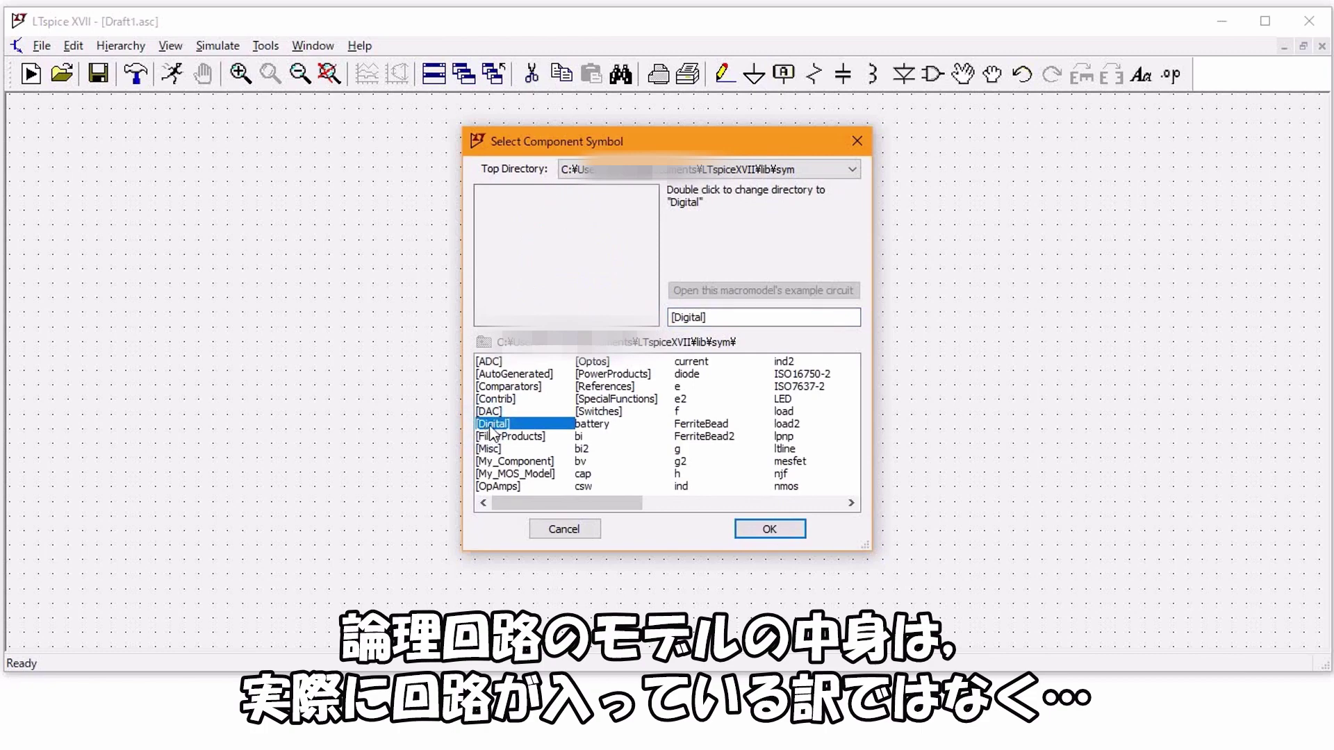
{"action": "double_click", "coordinate": [489, 426]}
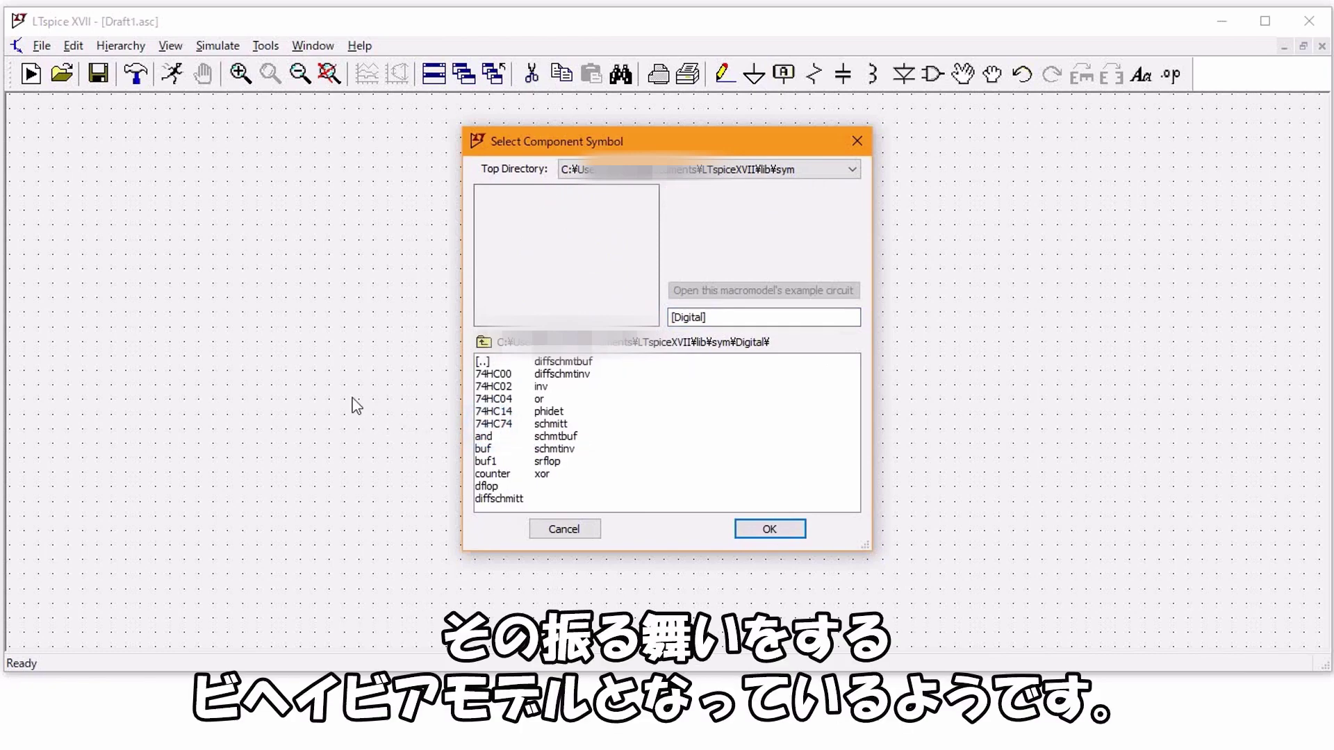
{"action": "left_click", "coordinate": [484, 439]}
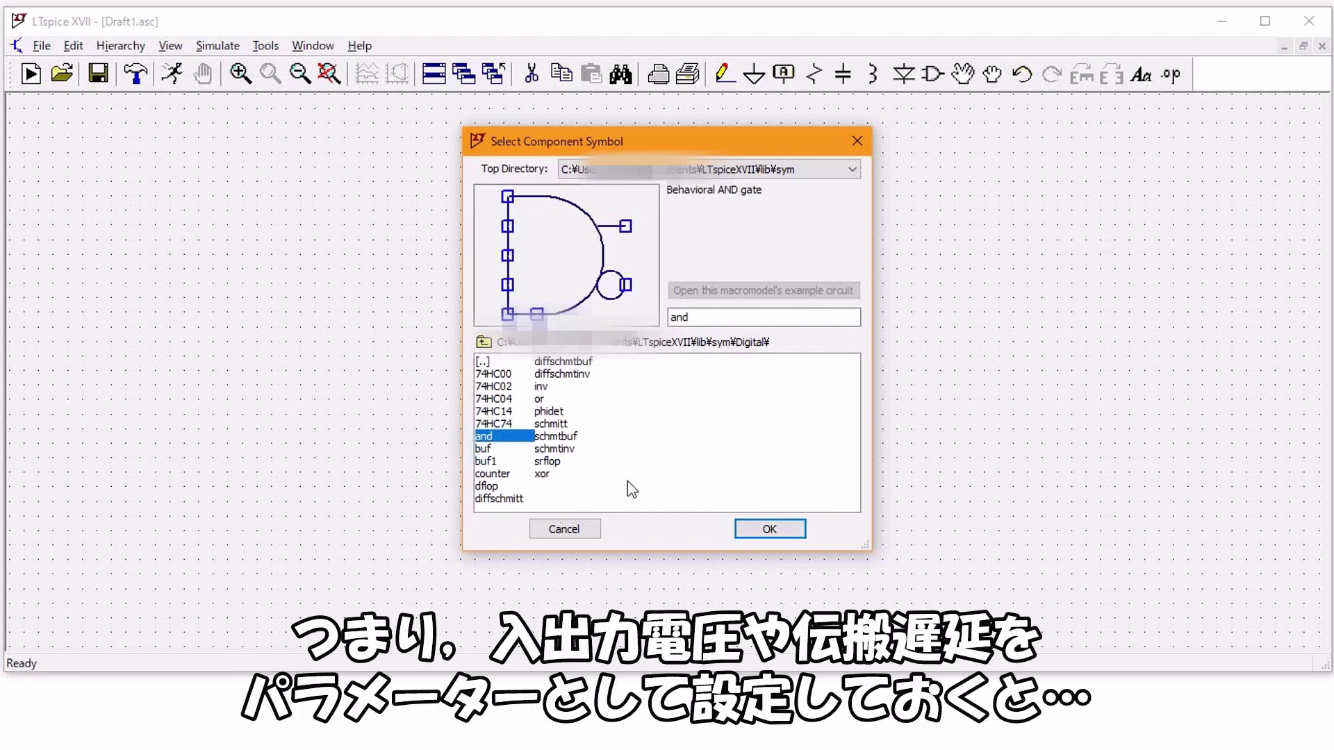
{"action": "left_click", "coordinate": [765, 529]}
{"action": "left_click", "coordinate": [878, 341]}
{"action": "right_click", "coordinate": [604, 271]}
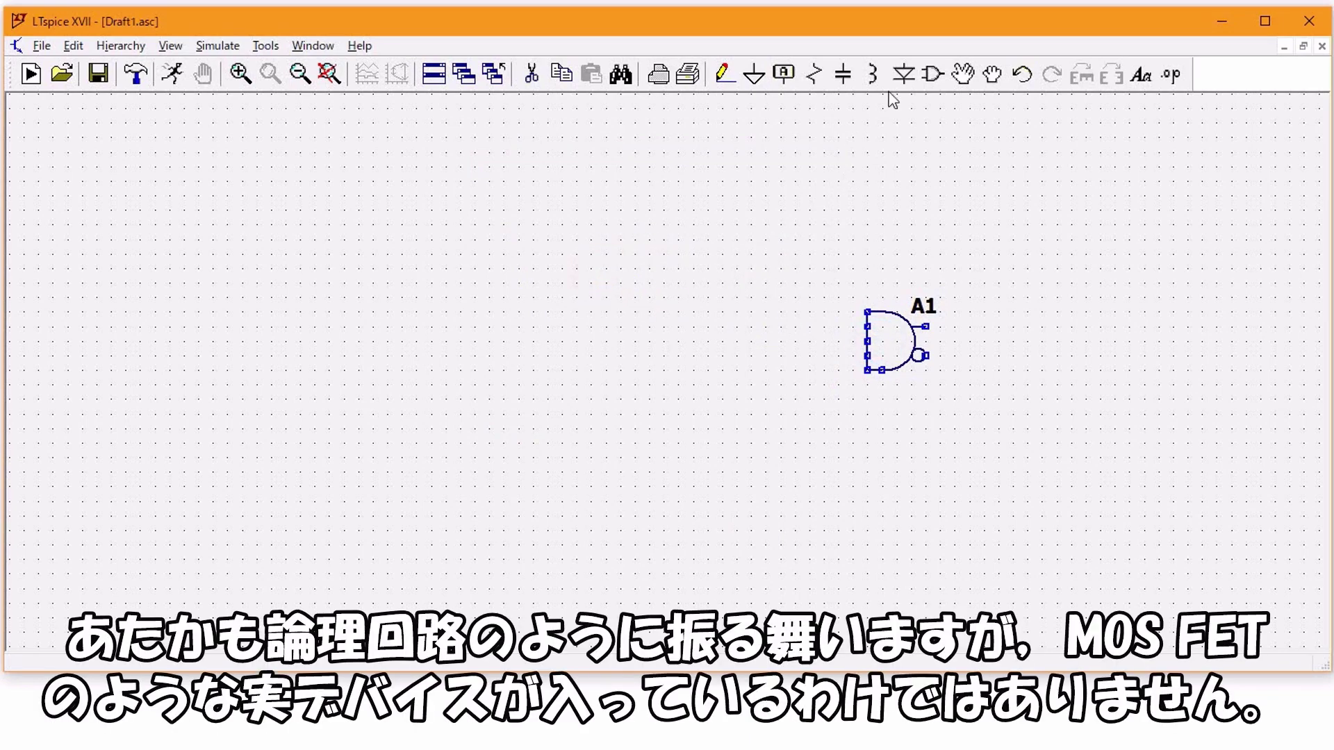
- Place a behavioral inverter (inv) from the Digital library to the left of the AND gate
{"action": "left_click", "coordinate": [930, 74]}
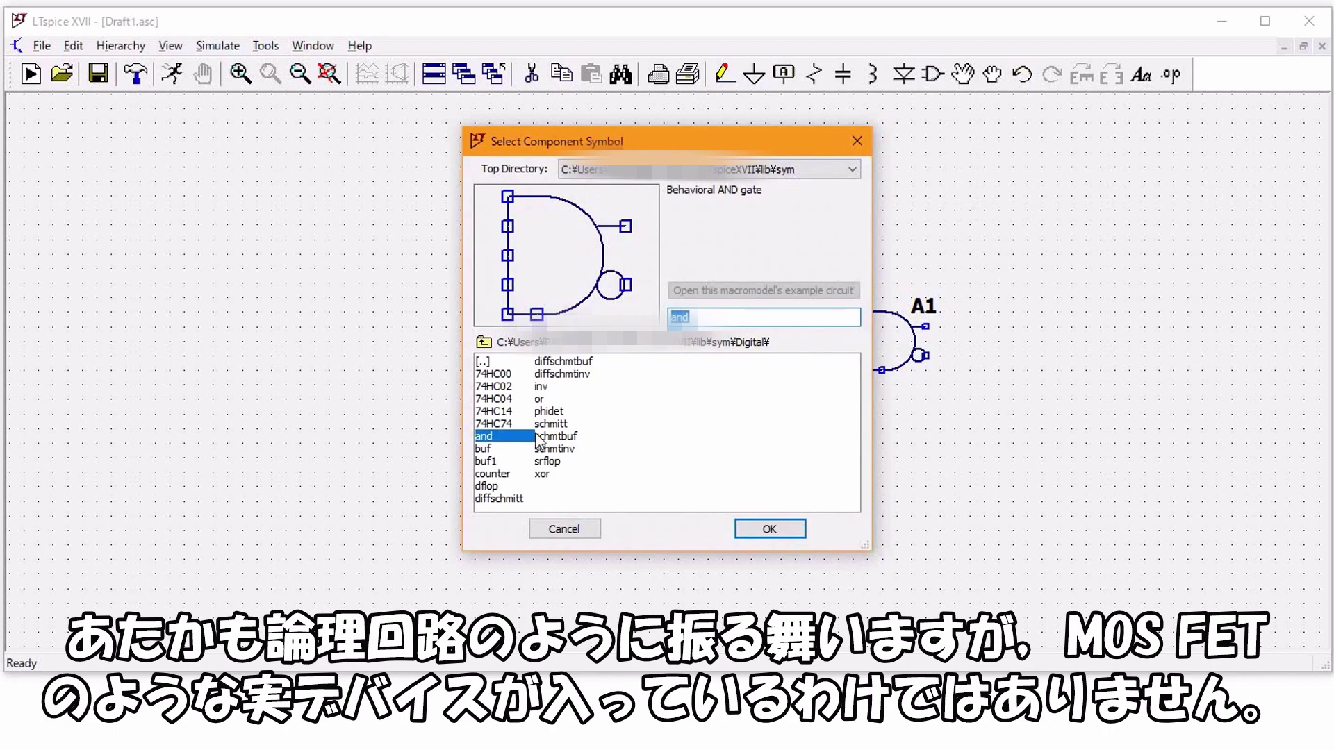
{"action": "left_click", "coordinate": [546, 389]}
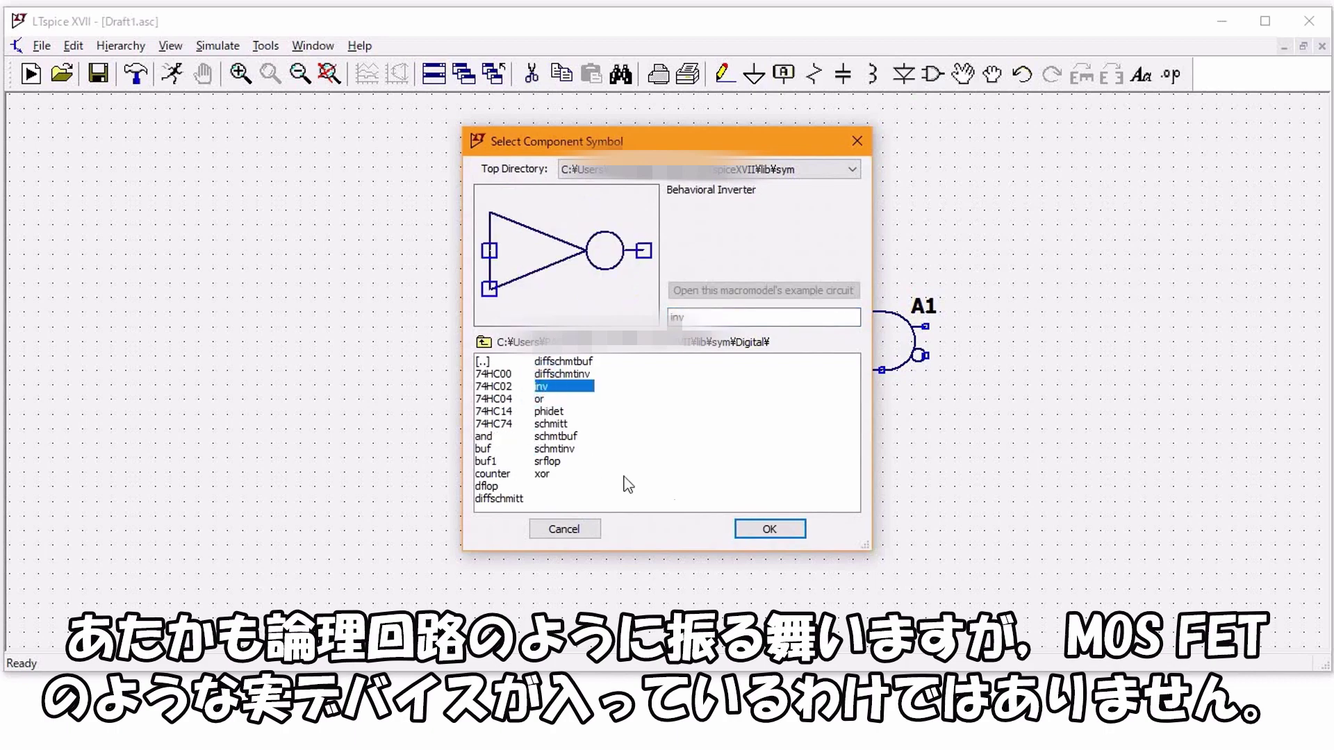
{"action": "left_click", "coordinate": [768, 528]}
{"action": "left_click", "coordinate": [686, 342]}
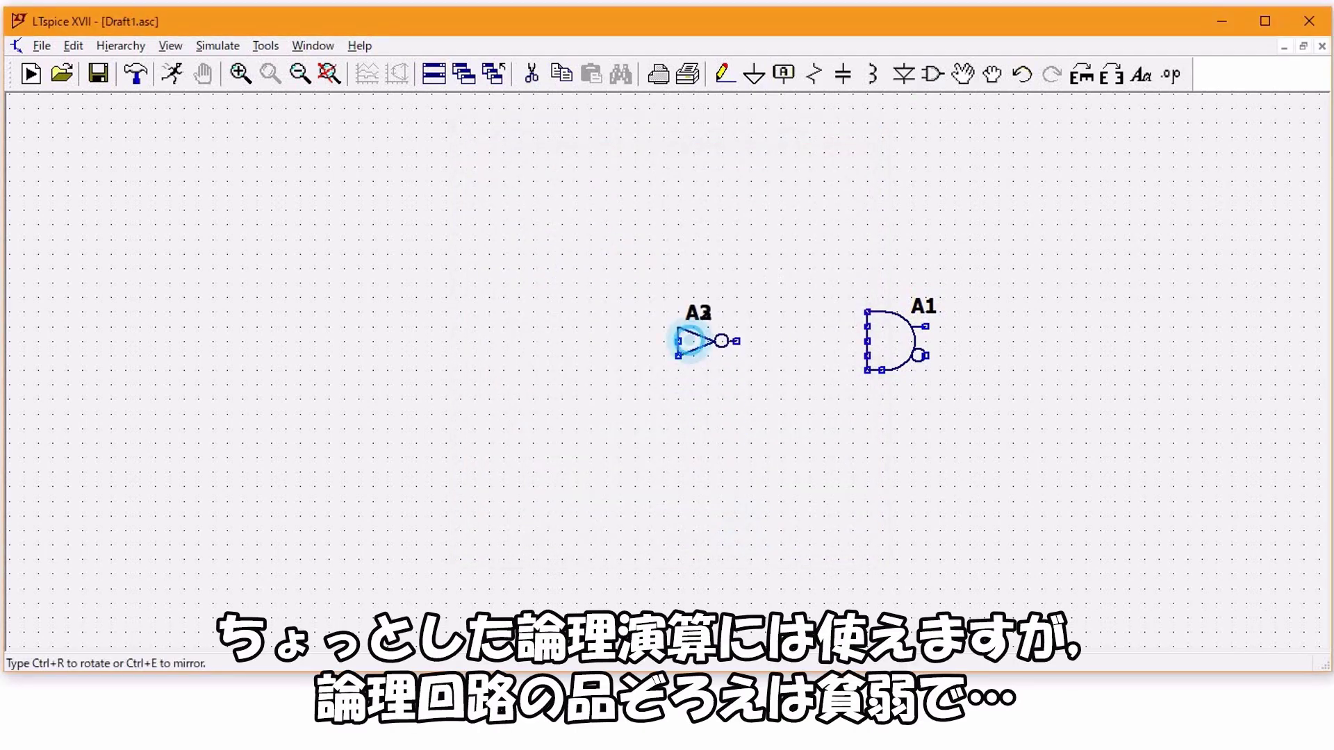
{"action": "right_click", "coordinate": [661, 280]}
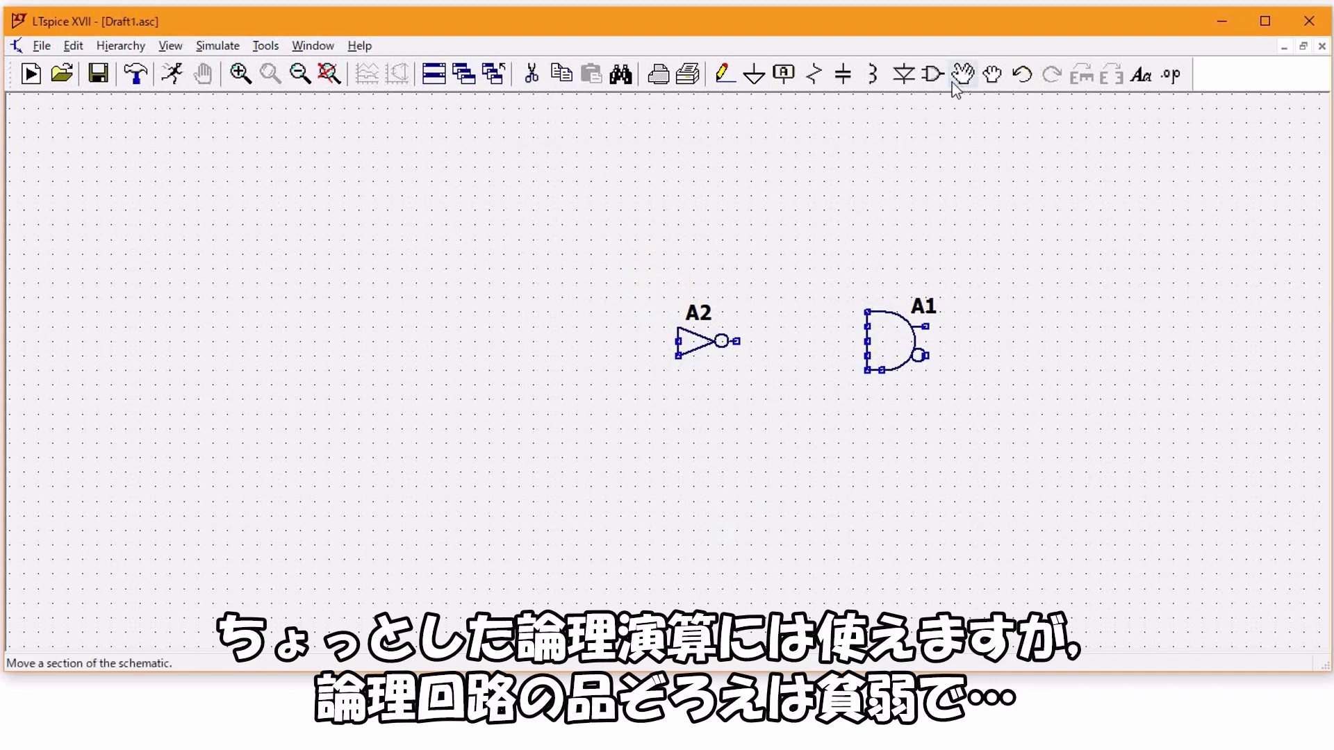
- Place a behavioral OR gate from the Digital library above the inverter
{"action": "left_click", "coordinate": [933, 78]}
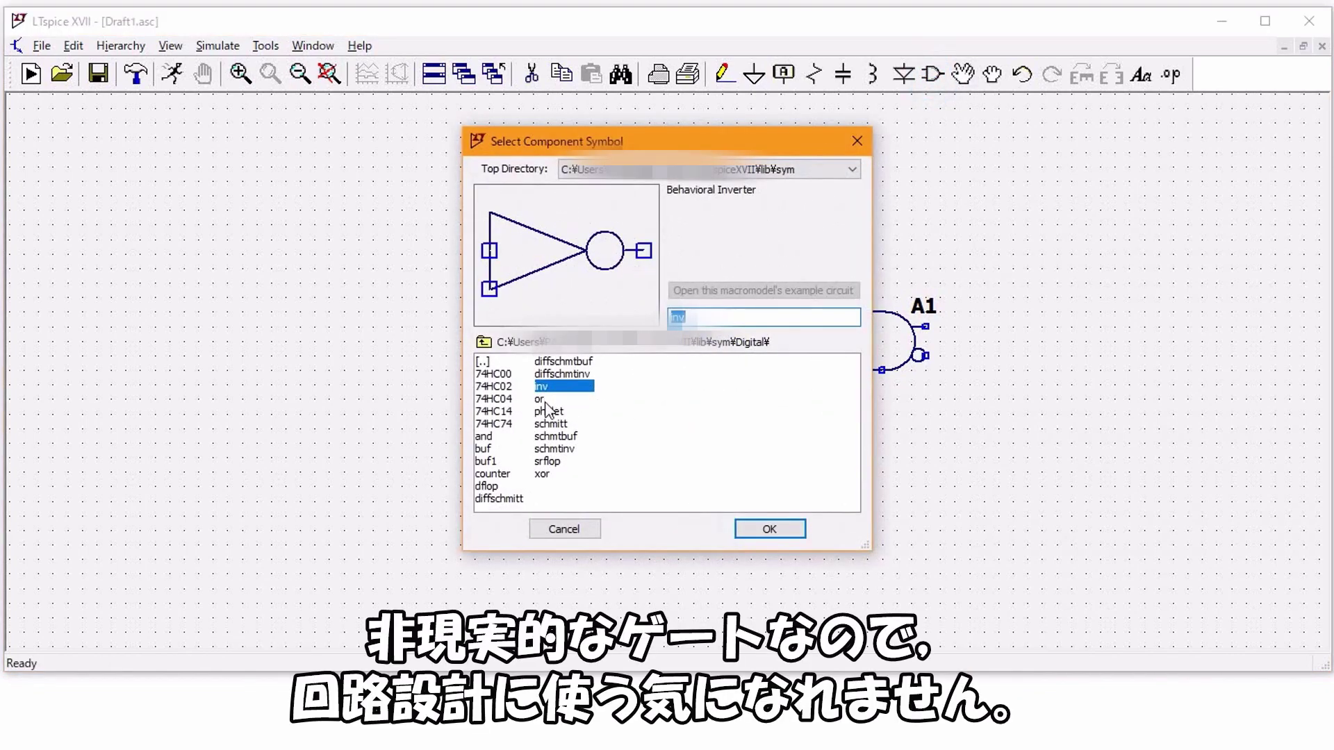
{"action": "left_click", "coordinate": [545, 399]}
{"action": "left_click", "coordinate": [750, 533]}
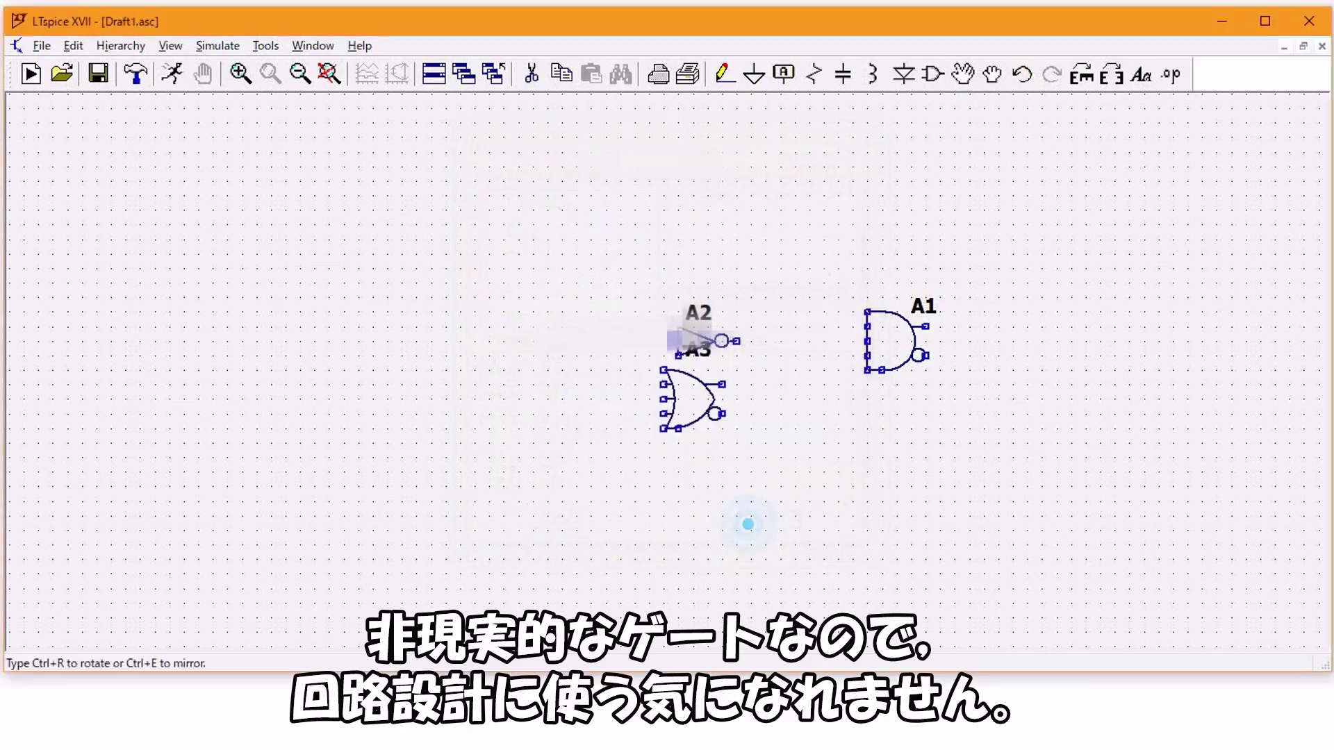
{"action": "left_click", "coordinate": [716, 208]}
{"action": "key", "text": "Escape"}
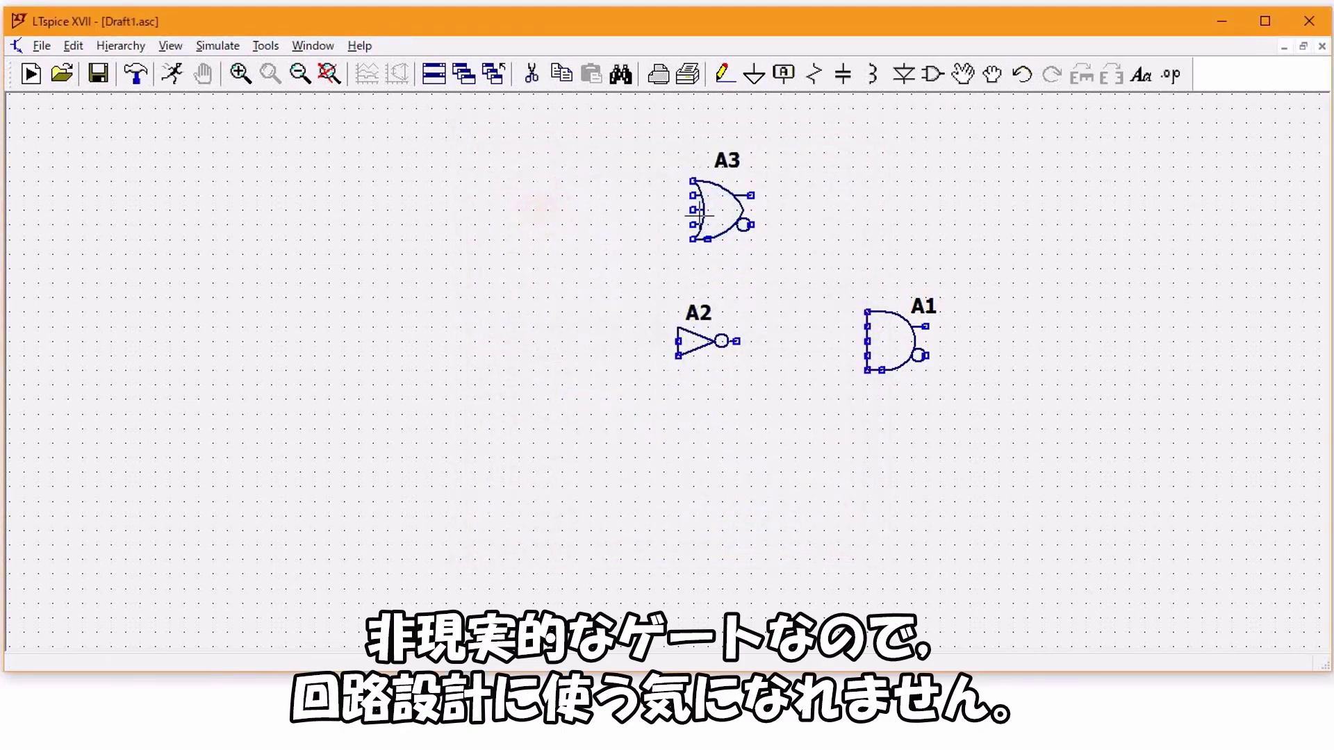
- Place a behavioral D flip-flop (dflop) from the Digital library to the left of the inverter
{"action": "left_click", "coordinate": [933, 75]}
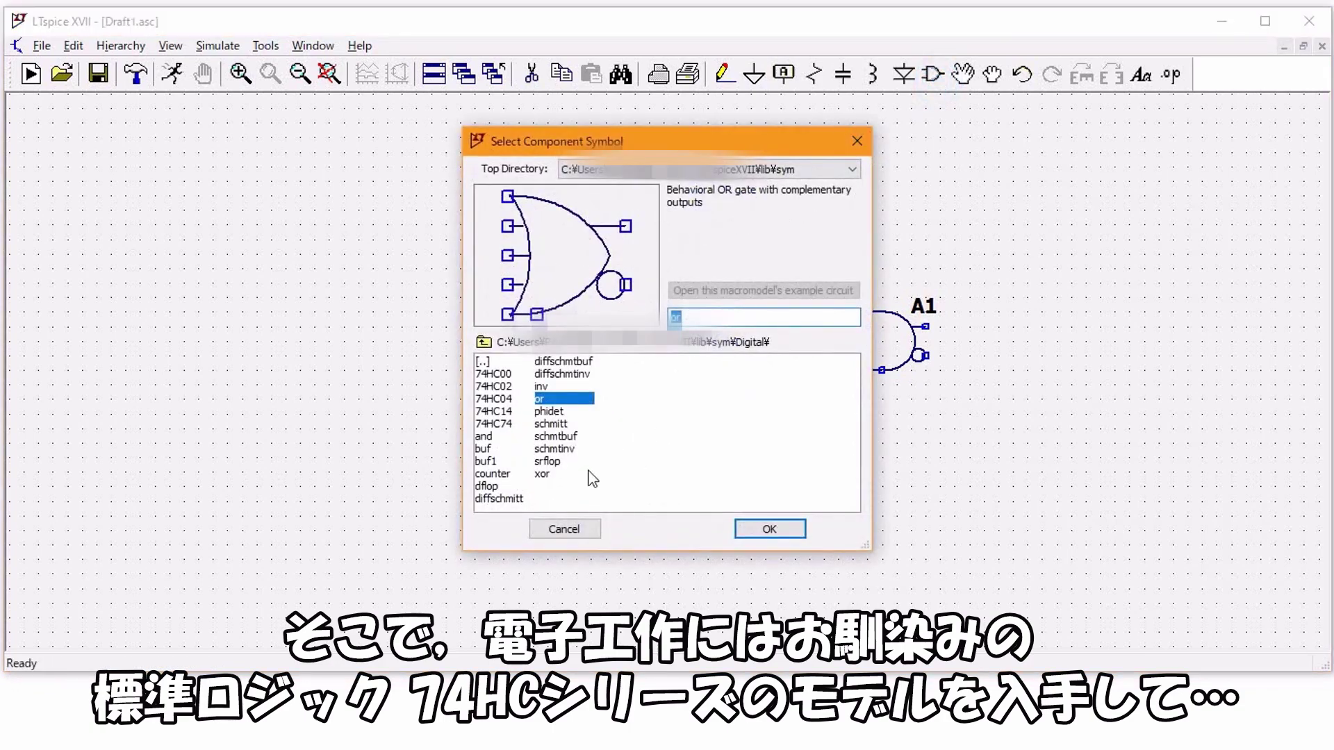
{"action": "left_click", "coordinate": [489, 487]}
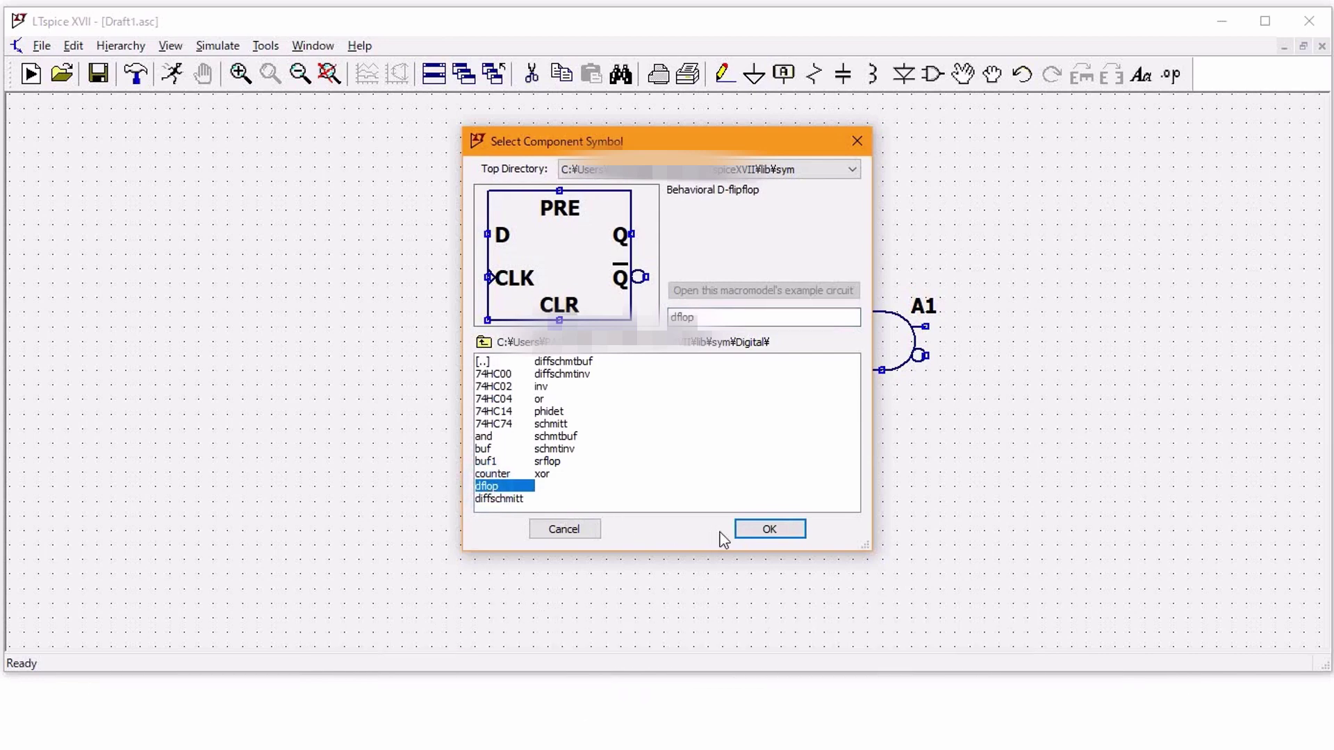
{"action": "left_click", "coordinate": [746, 535]}
{"action": "left_click", "coordinate": [476, 356]}
{"action": "right_click", "coordinate": [343, 342]}
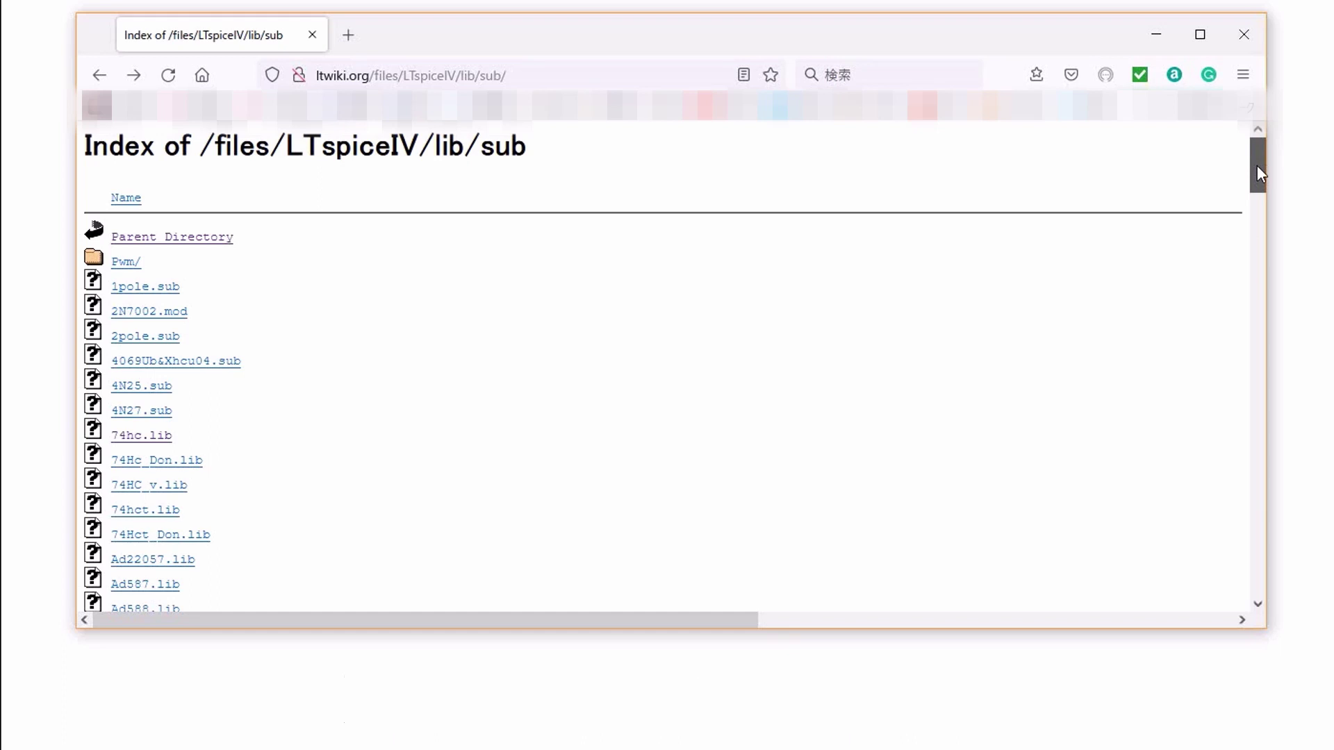
- Open 74hc.lib from the ltwiki.org file index in the browser and look through its 74HC gate subcircuit definitions
{"action": "left_click", "coordinate": [153, 437]}
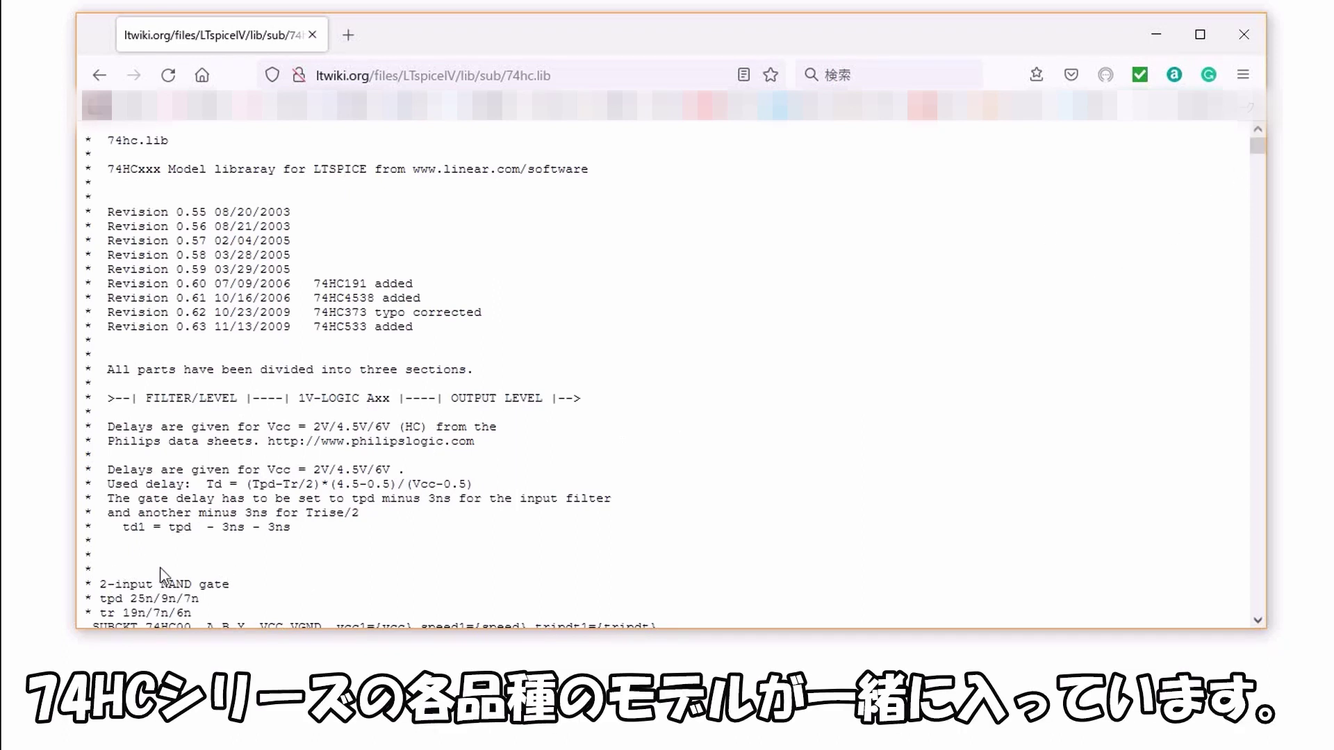
{"action": "left_click_drag", "start_coordinate": [1256, 147], "coordinate": [1263, 156]}
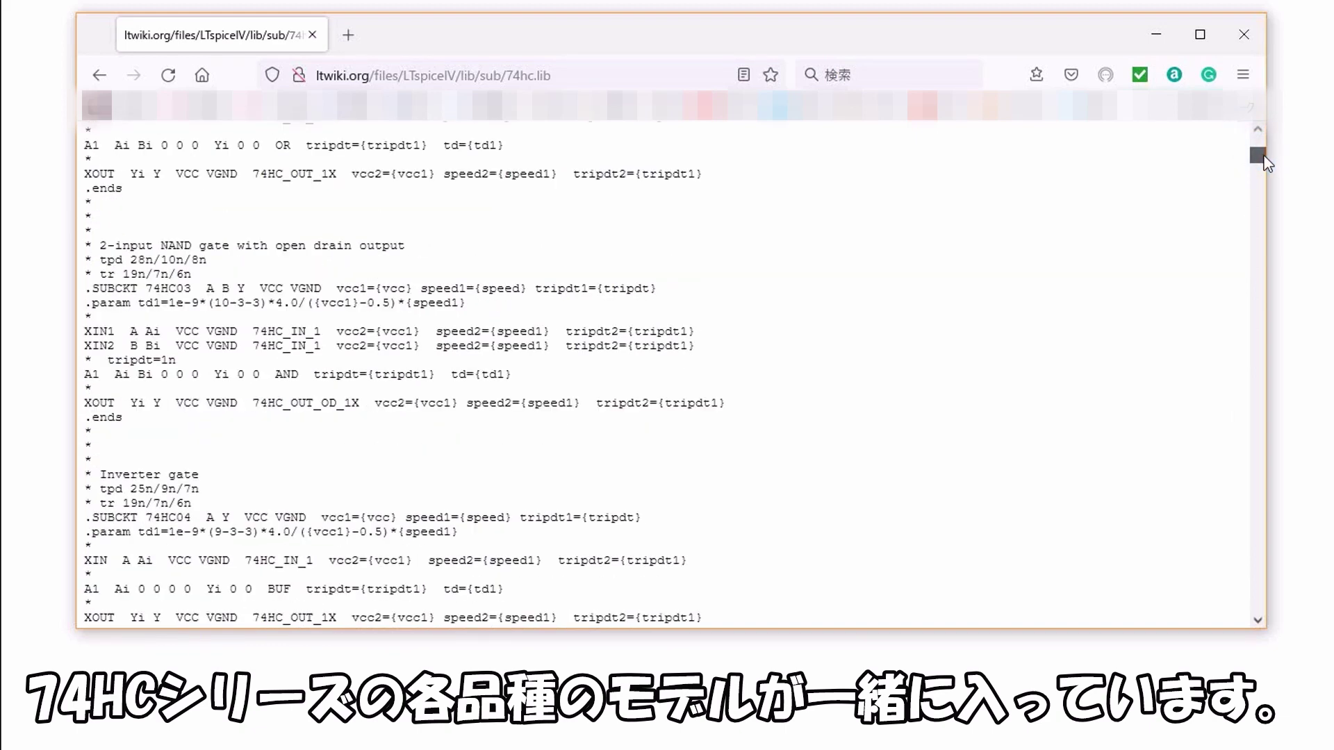
{"action": "left_click_drag", "start_coordinate": [1266, 162], "coordinate": [1266, 168]}
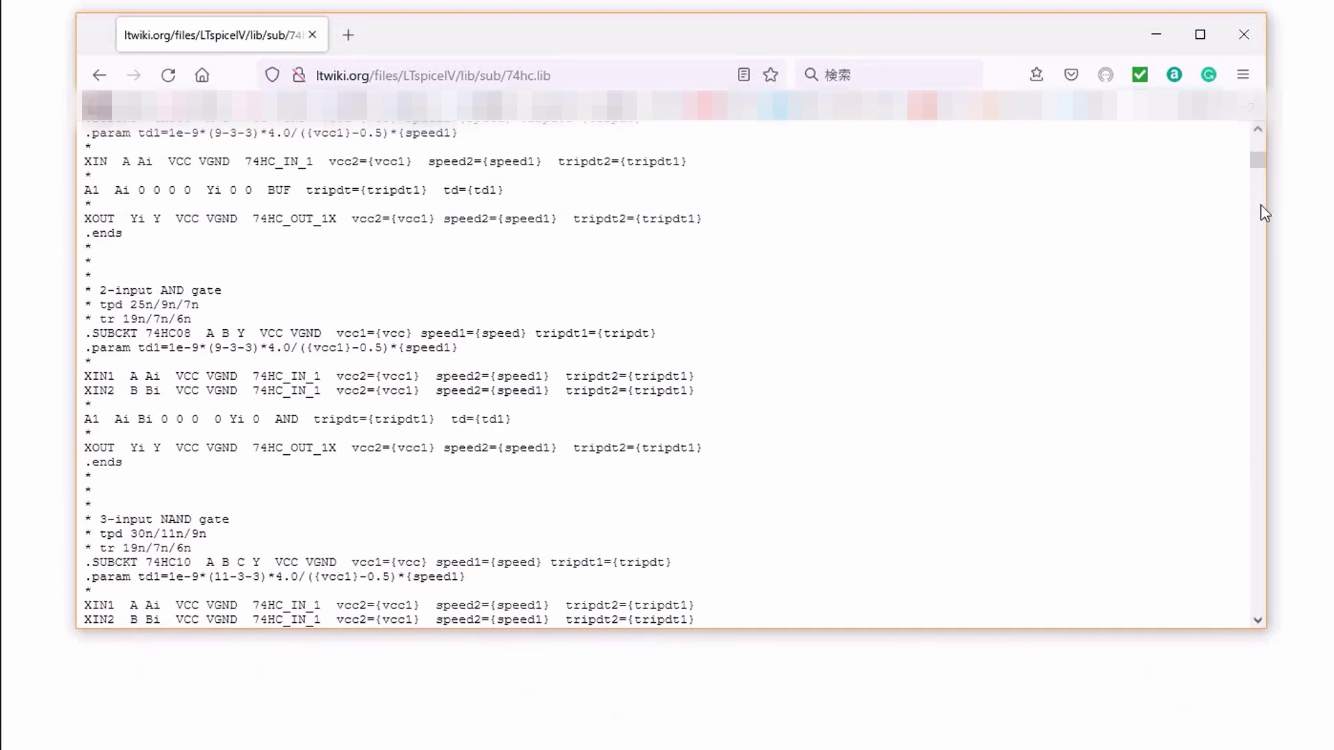
{"action": "left_click_drag", "start_coordinate": [1259, 164], "coordinate": [1259, 160]}
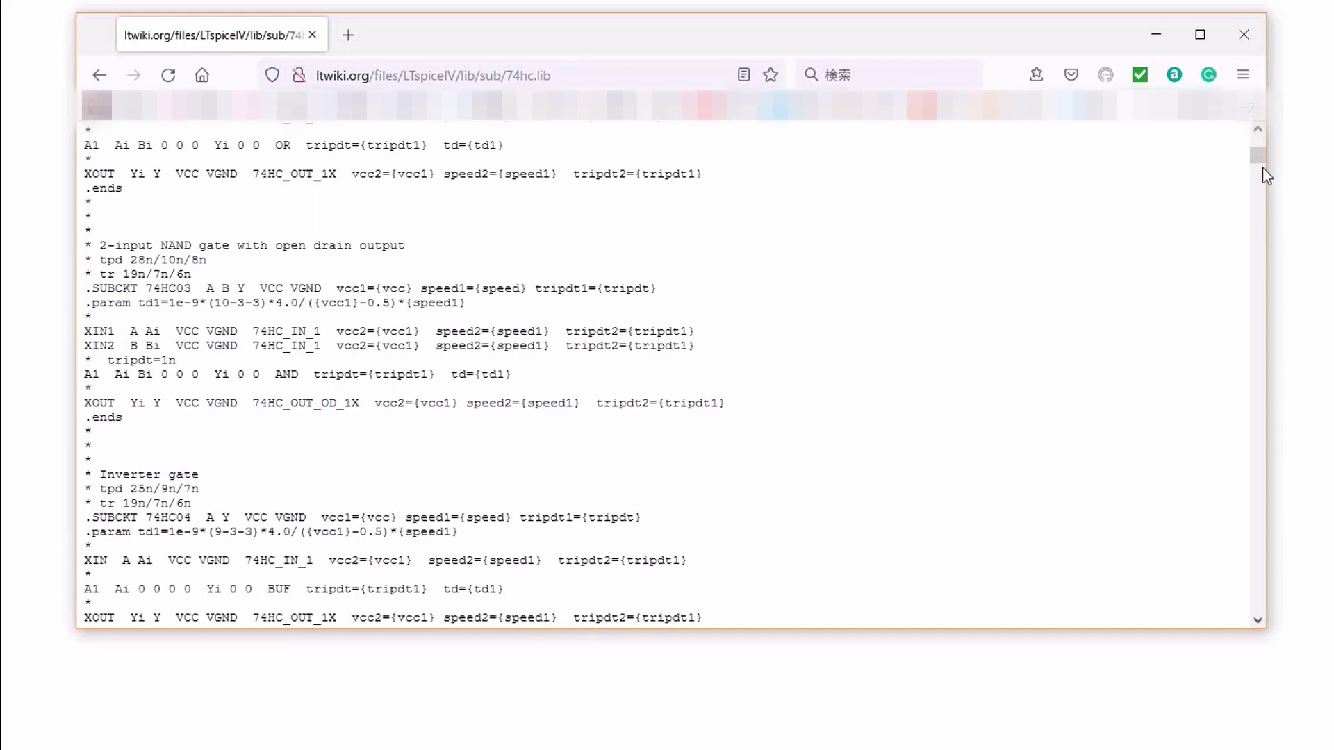
- Skim more 74HC gate subcircuits, go back to the header of 74hc.lib, and return to the lib/sub file index
{"action": "left_click_drag", "start_coordinate": [1257, 157], "coordinate": [1257, 161]}
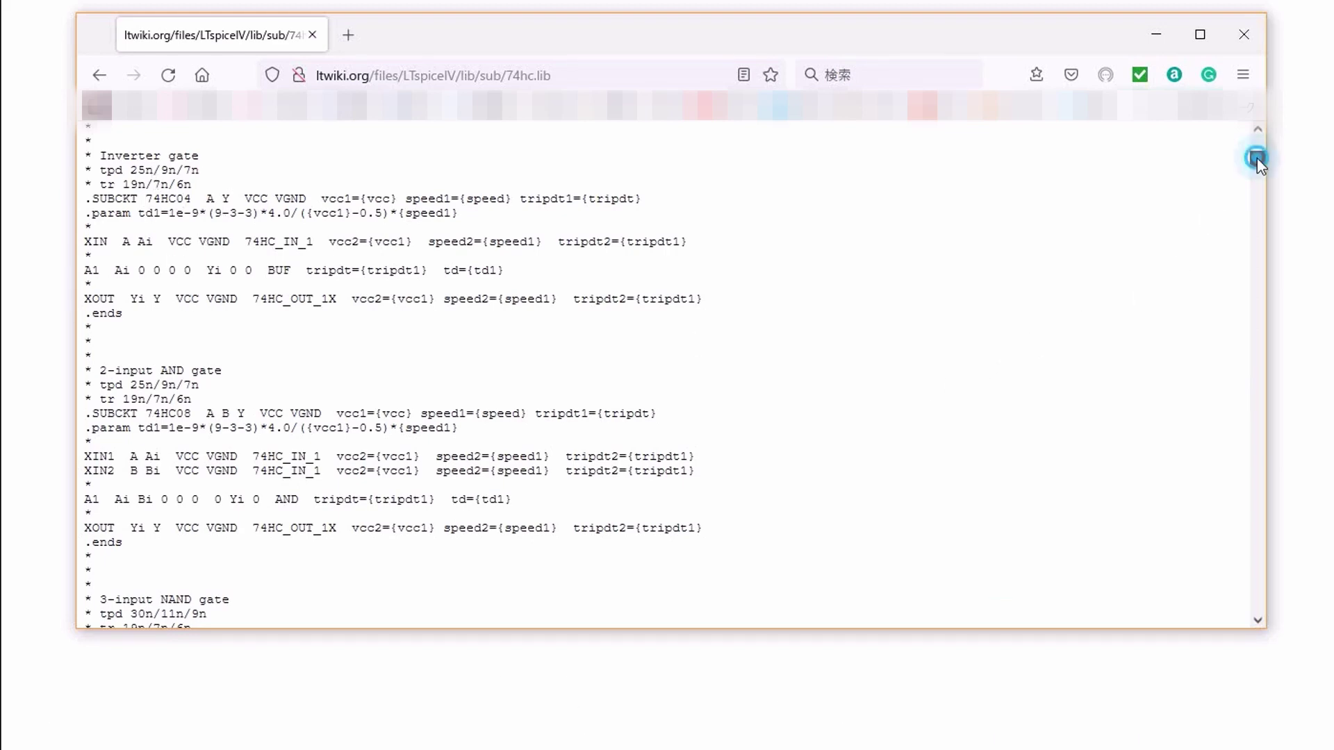
{"action": "left_click_drag", "start_coordinate": [1257, 157], "coordinate": [1257, 146]}
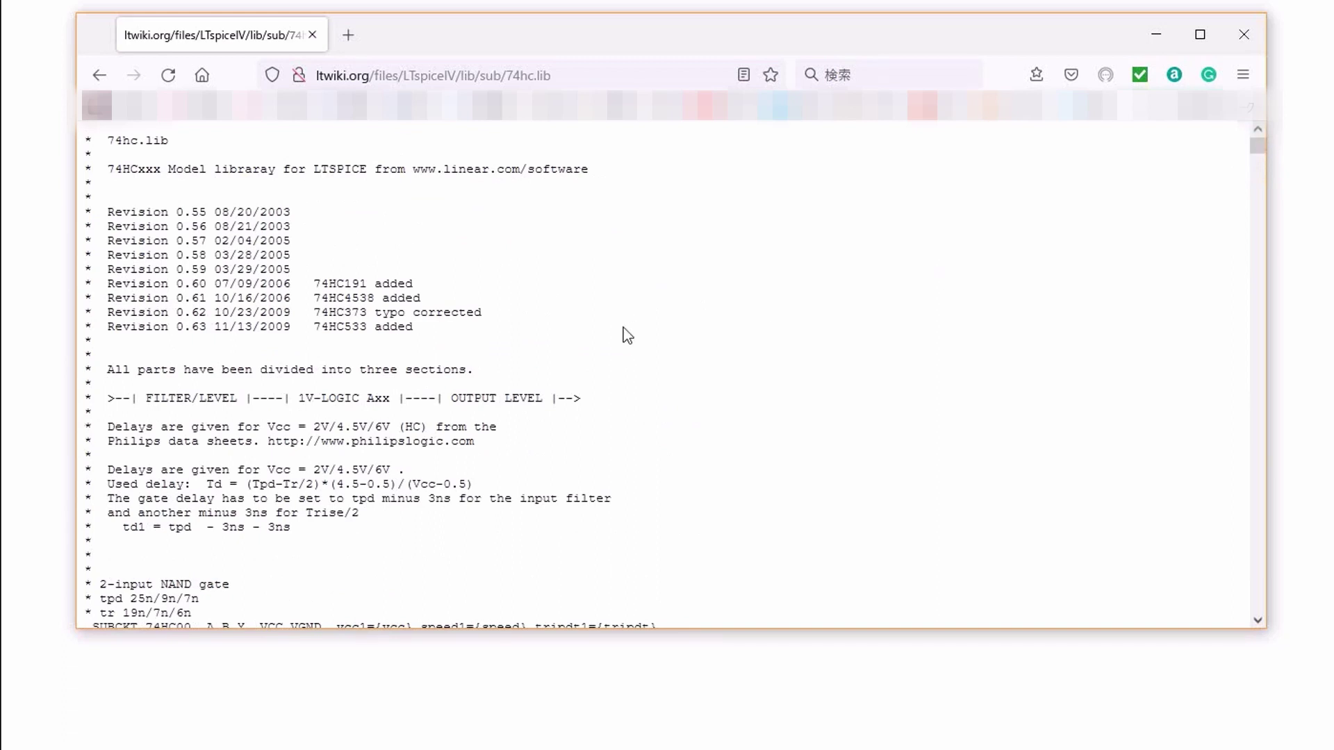
{"action": "left_click", "coordinate": [101, 82]}
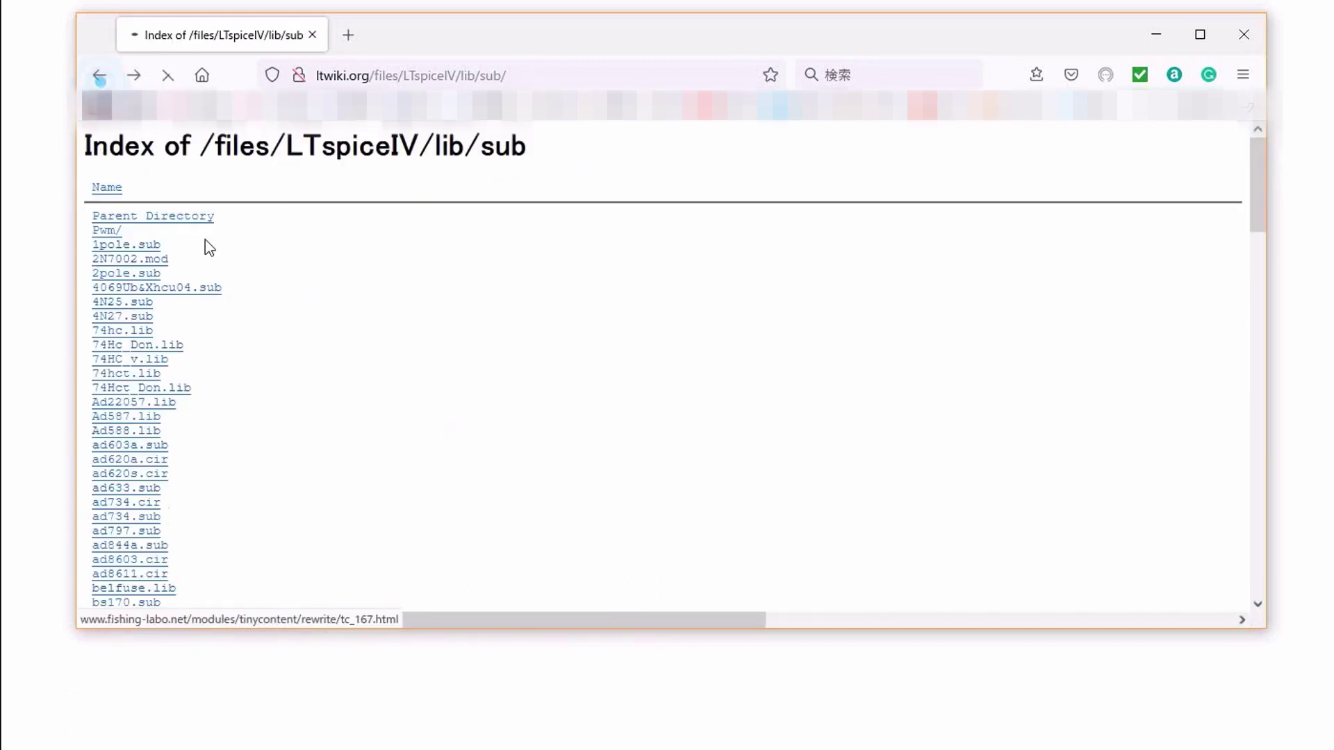
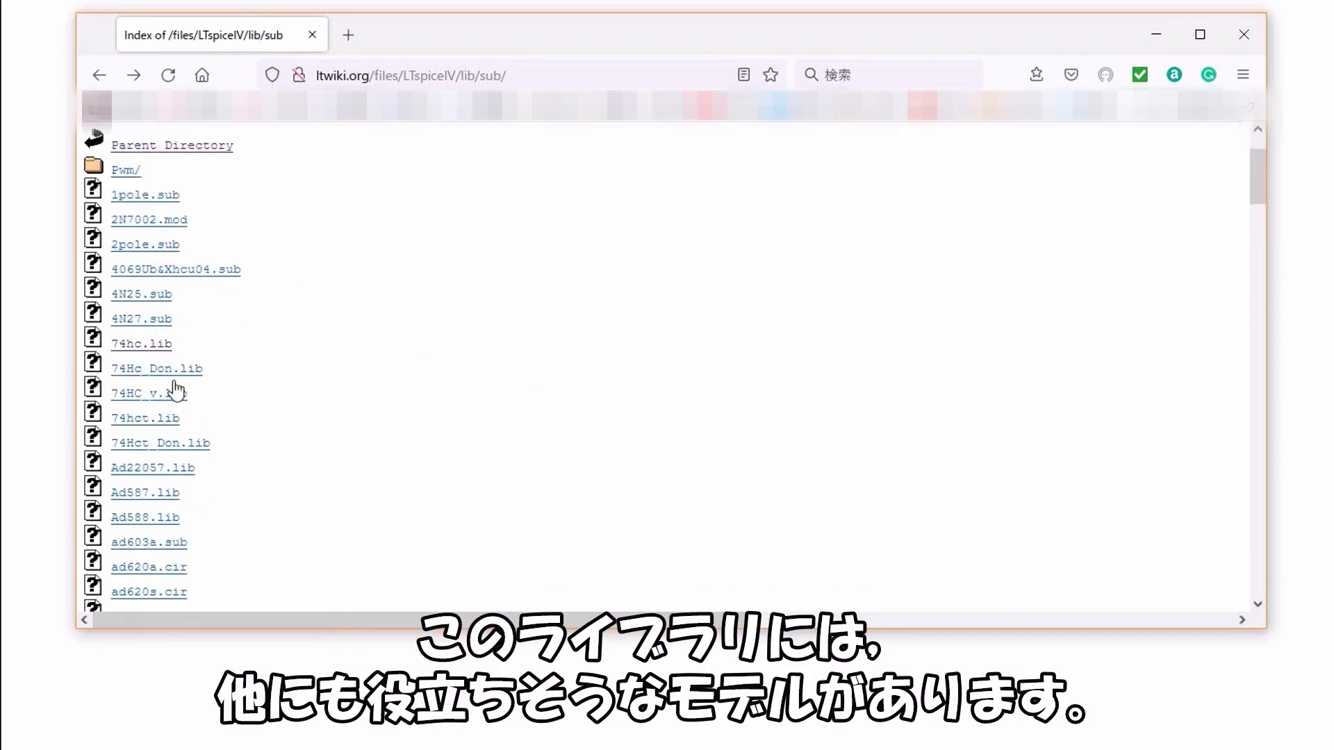
- Look through the whole lib/sub file index for other useful model files and return to its beginning
{"action": "scroll", "coordinate": [289, 437], "scroll_direction": "down", "scroll_amount": 8}
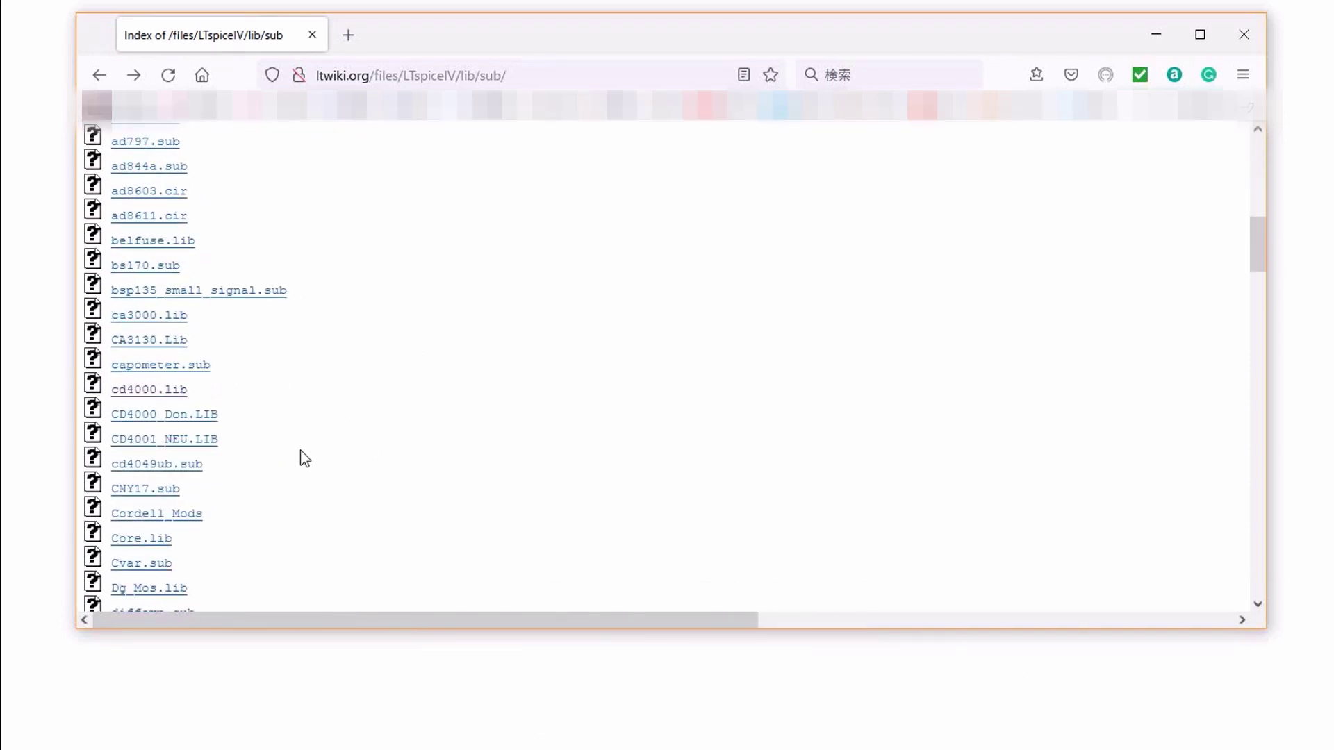
{"action": "scroll", "coordinate": [326, 416], "scroll_direction": "down", "scroll_amount": 4}
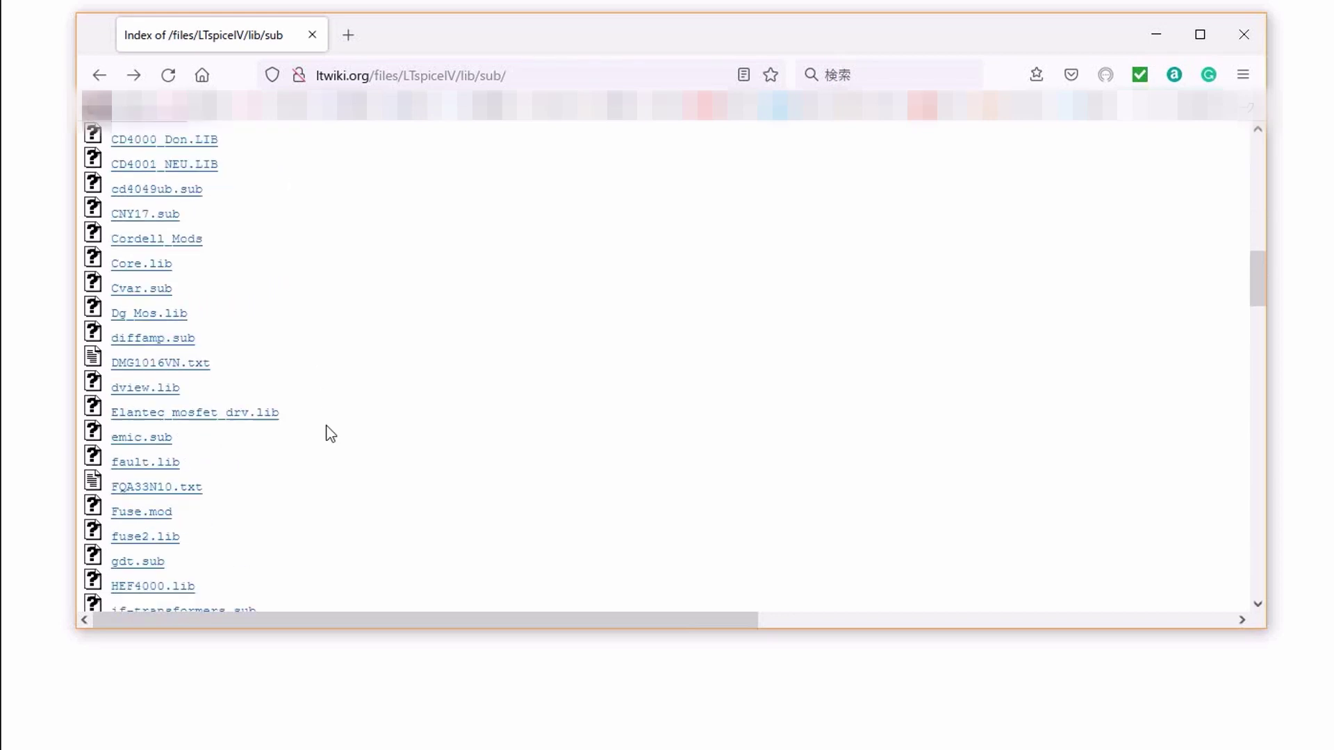
{"action": "scroll", "coordinate": [336, 423], "scroll_direction": "down", "scroll_amount": 6}
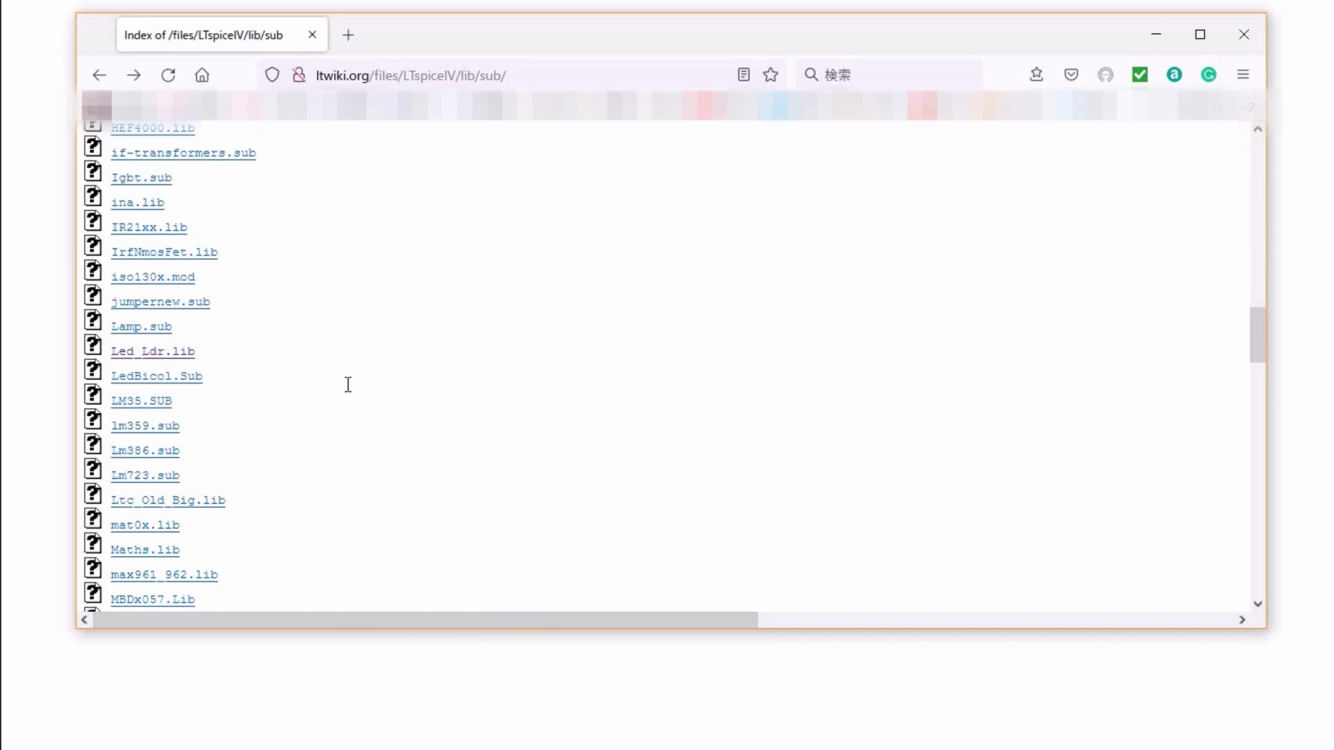
{"action": "scroll", "coordinate": [348, 393], "scroll_direction": "down", "scroll_amount": 9}
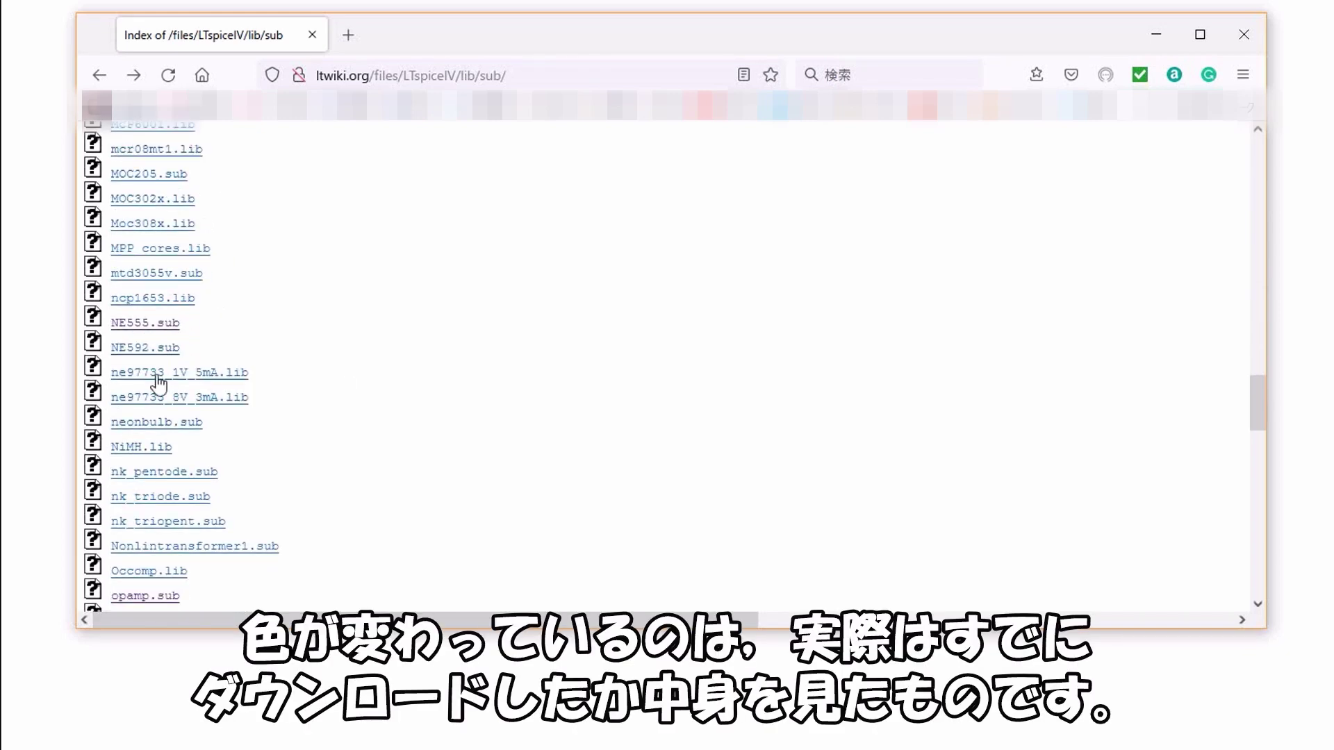
{"action": "scroll", "coordinate": [363, 406], "scroll_direction": "down", "scroll_amount": 3}
{"action": "scroll", "coordinate": [354, 403], "scroll_direction": "down", "scroll_amount": 8}
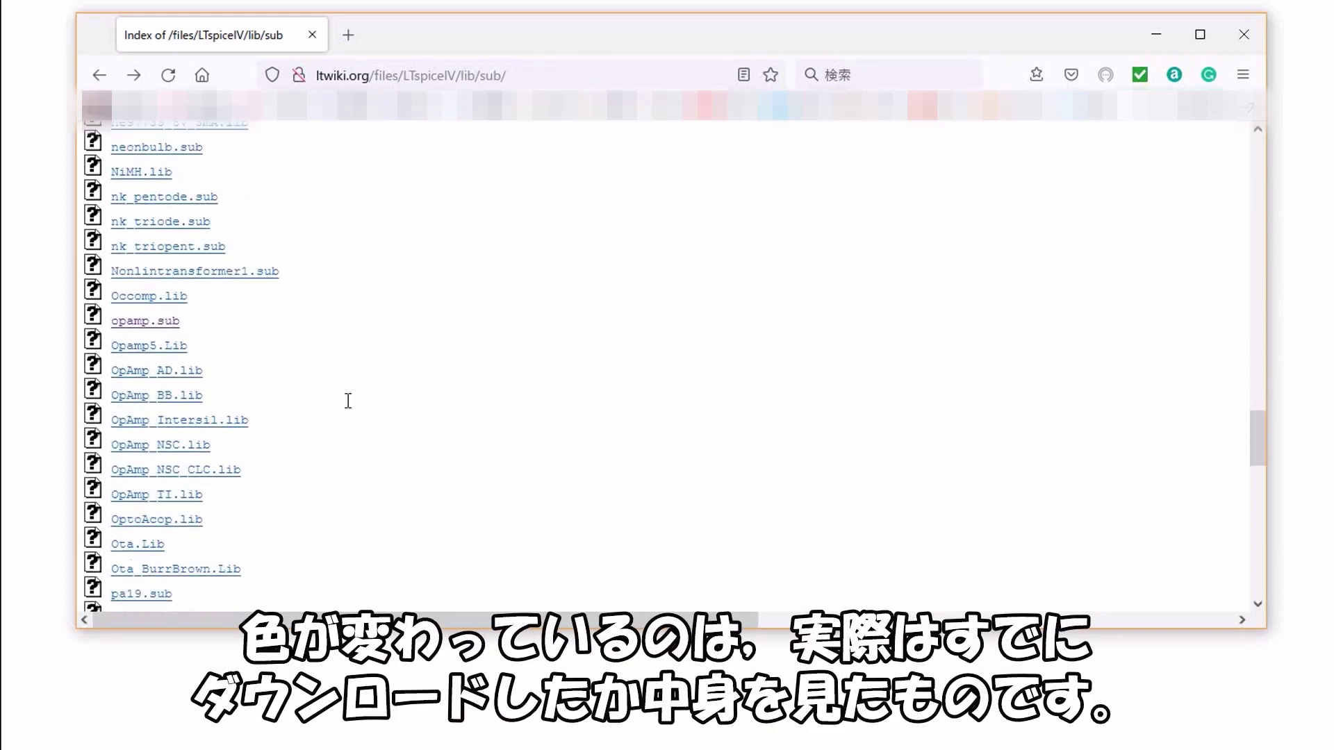
{"action": "scroll", "coordinate": [333, 386], "scroll_direction": "down", "scroll_amount": 2}
{"action": "scroll", "coordinate": [322, 364], "scroll_direction": "up", "scroll_amount": 2}
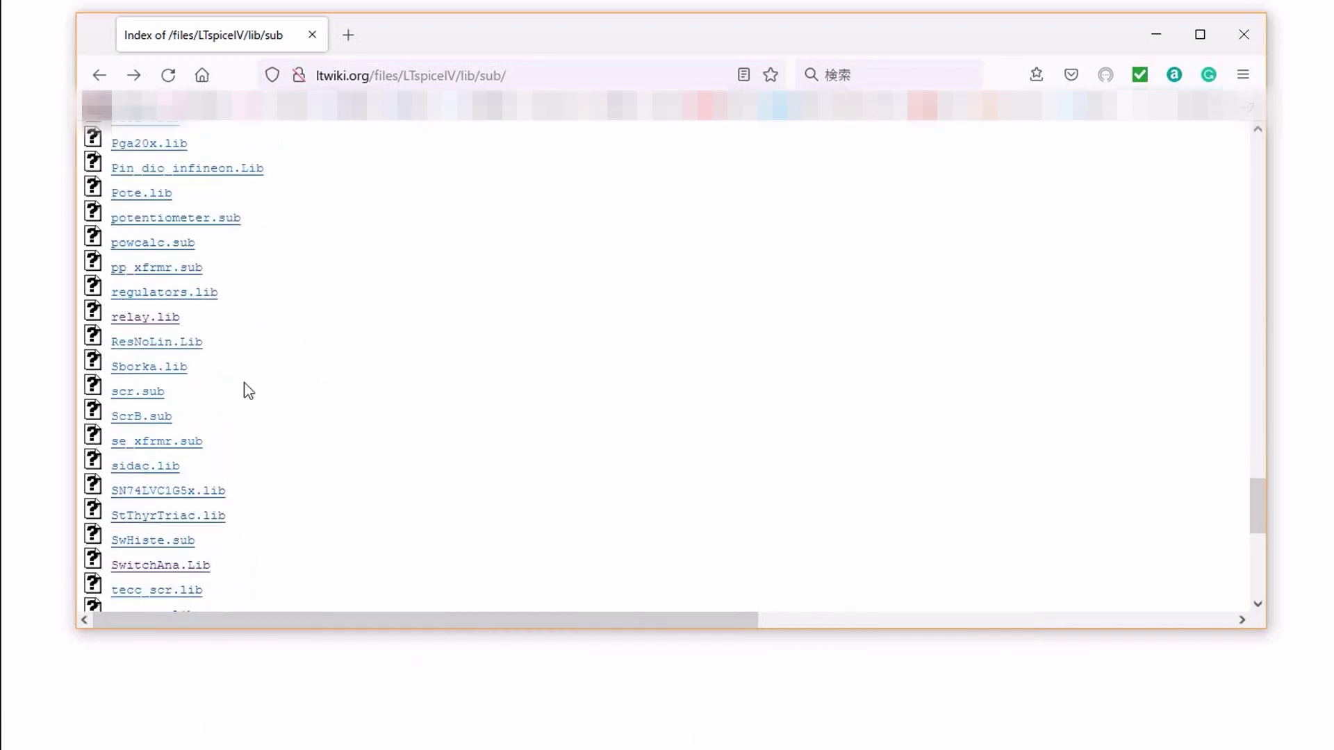
{"action": "scroll", "coordinate": [277, 409], "scroll_direction": "down", "scroll_amount": 6}
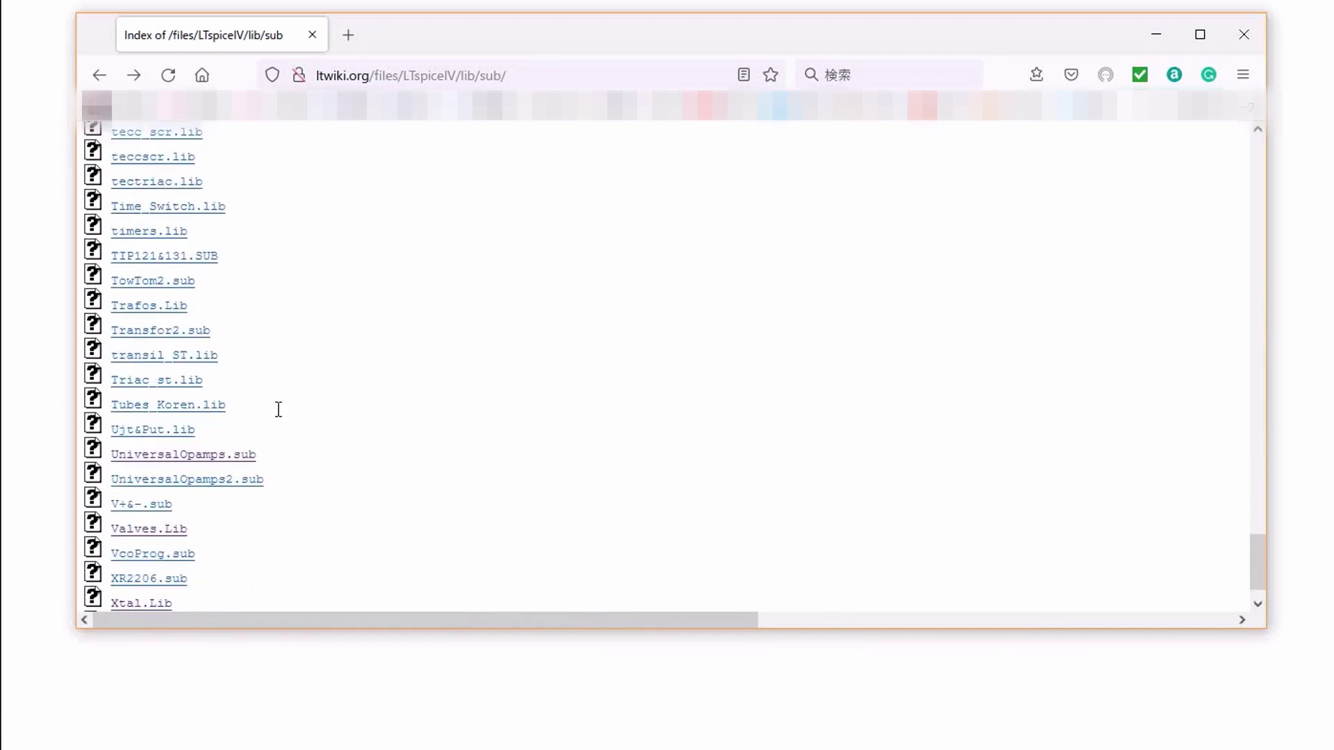
{"action": "scroll", "coordinate": [292, 417], "scroll_direction": "down", "scroll_amount": 1}
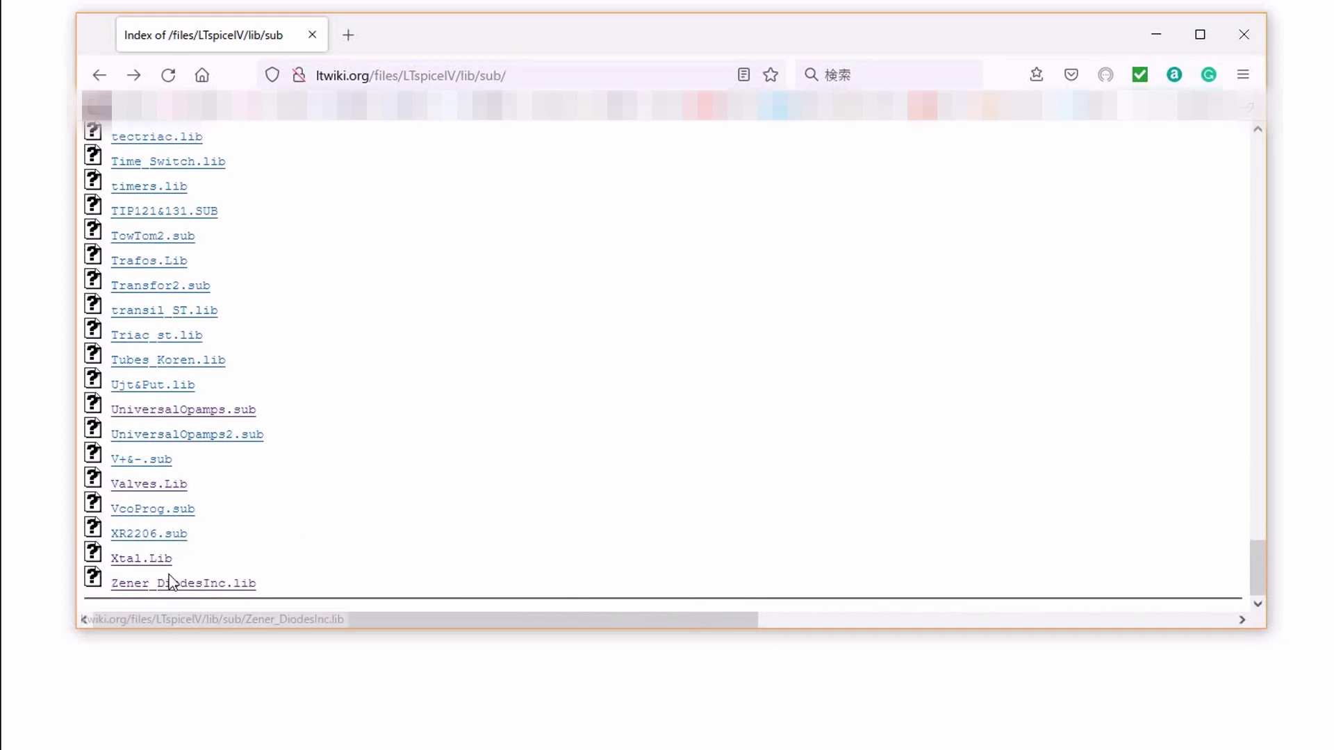
{"action": "scroll", "coordinate": [611, 444], "scroll_direction": "up", "scroll_amount": 20}
{"action": "scroll", "coordinate": [604, 462], "scroll_direction": "up", "scroll_amount": 20}
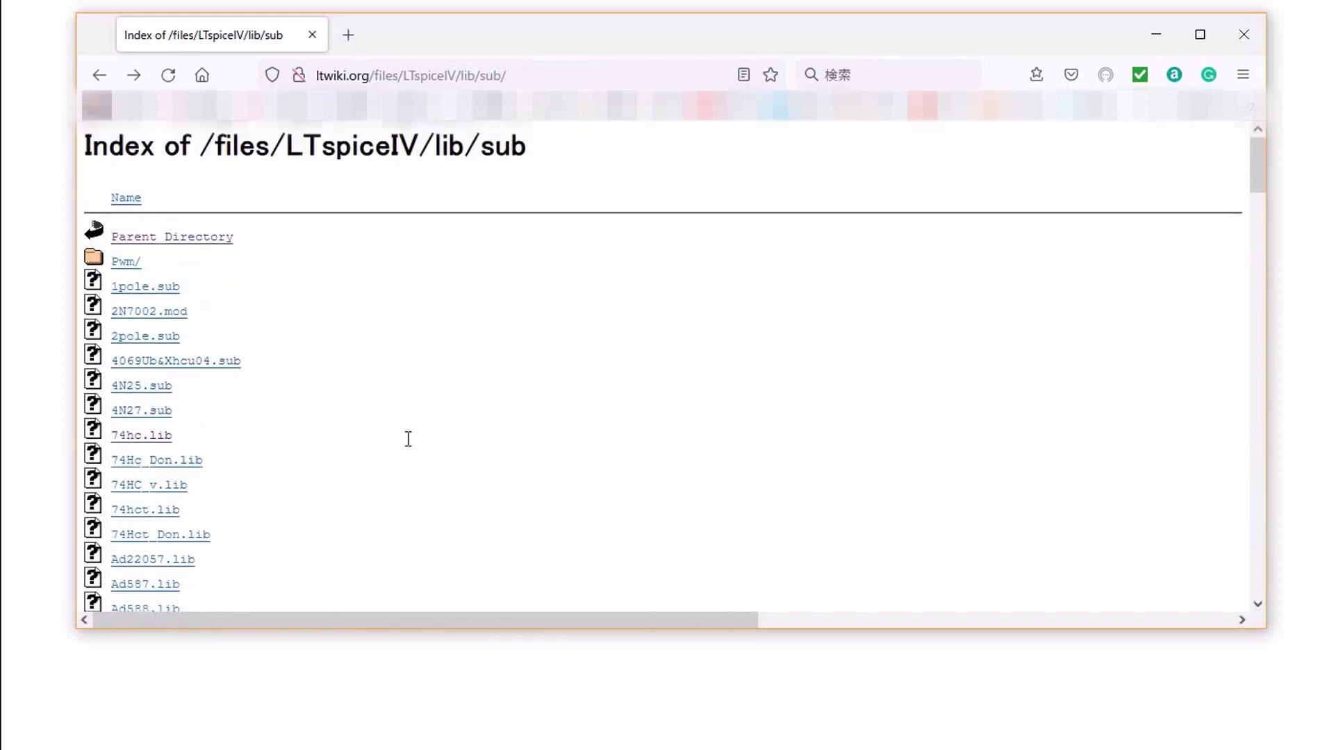
- Download the linked 74hc.lib file from the index to the desktop, keeping its file name
{"action": "scroll", "coordinate": [403, 424], "scroll_direction": "down", "scroll_amount": 2}
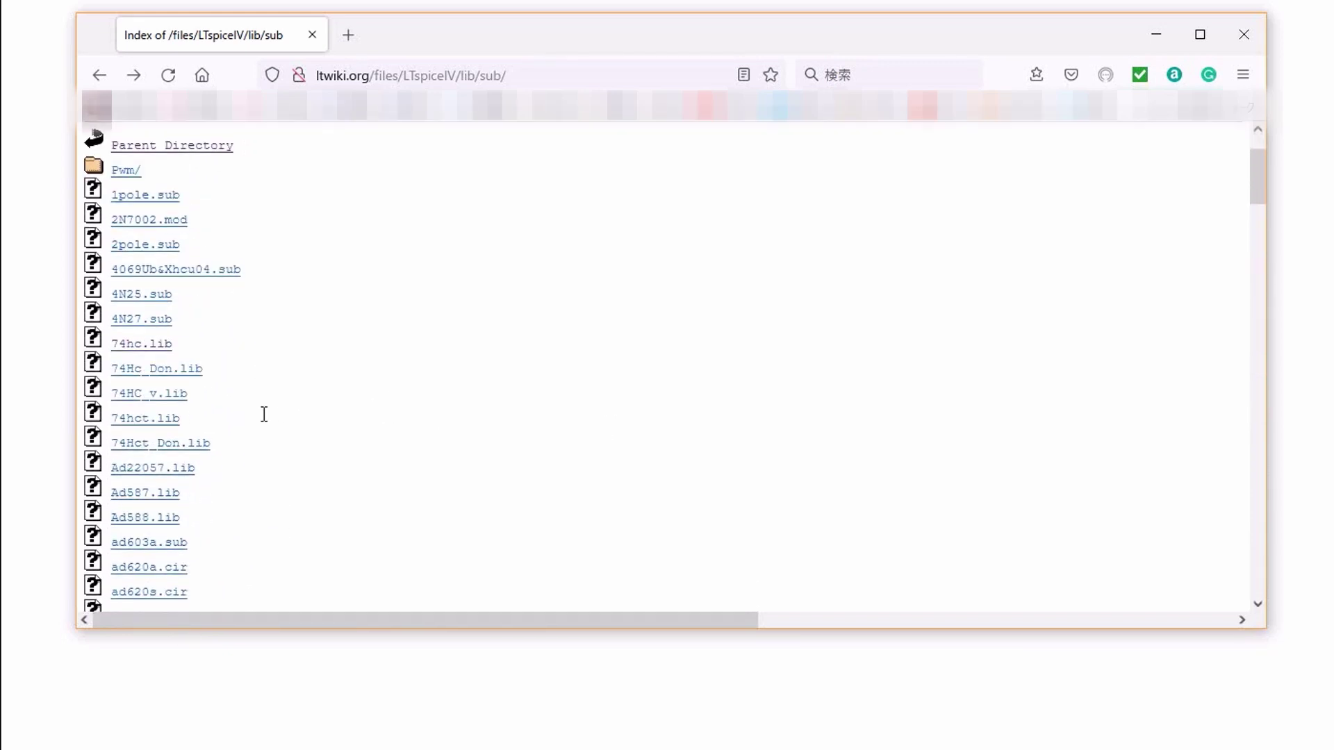
{"action": "right_click", "coordinate": [152, 349]}
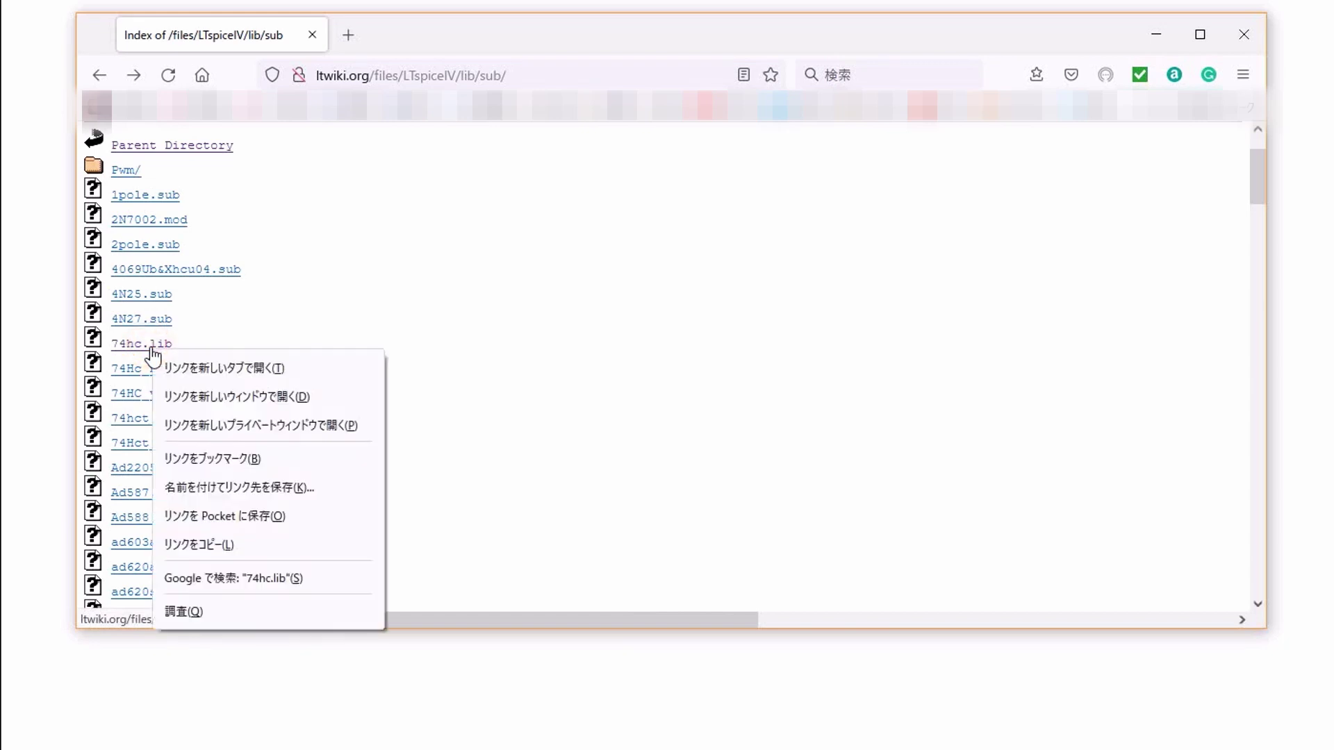
{"action": "left_click", "coordinate": [223, 489]}
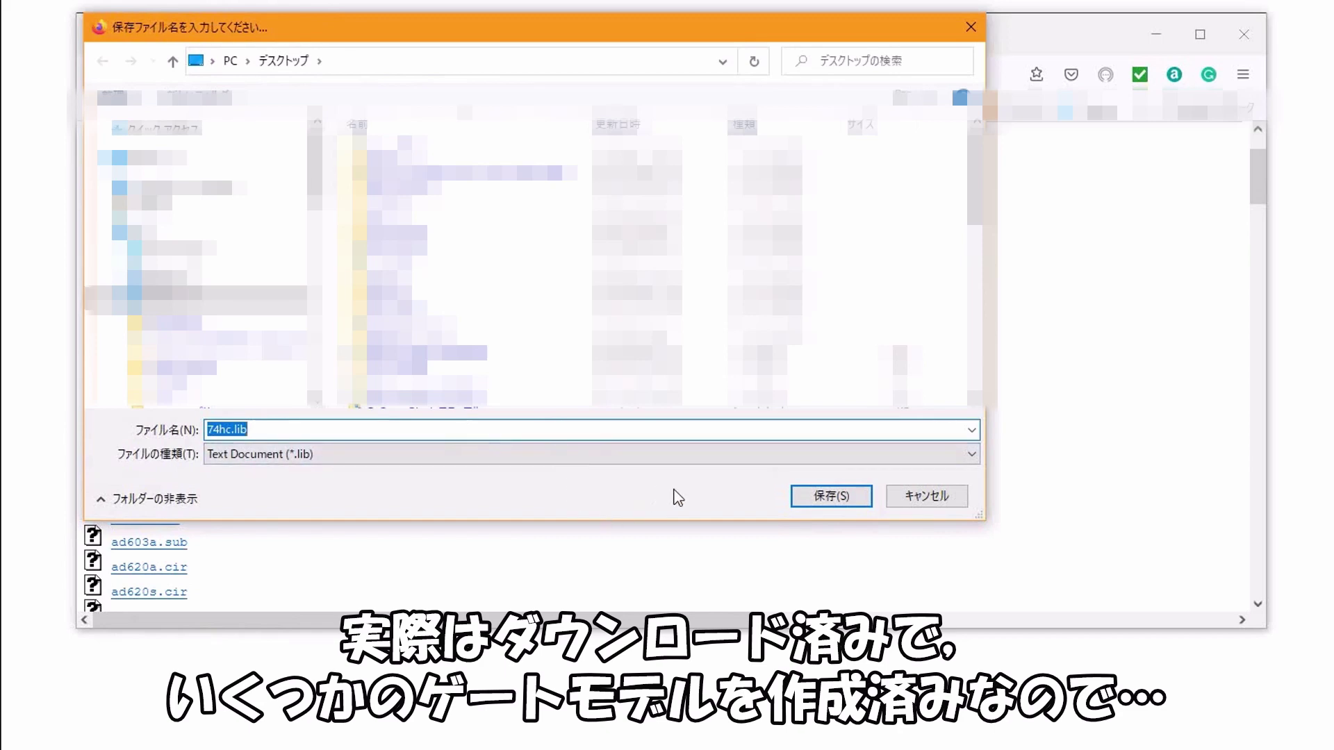
{"action": "left_click", "coordinate": [799, 496]}
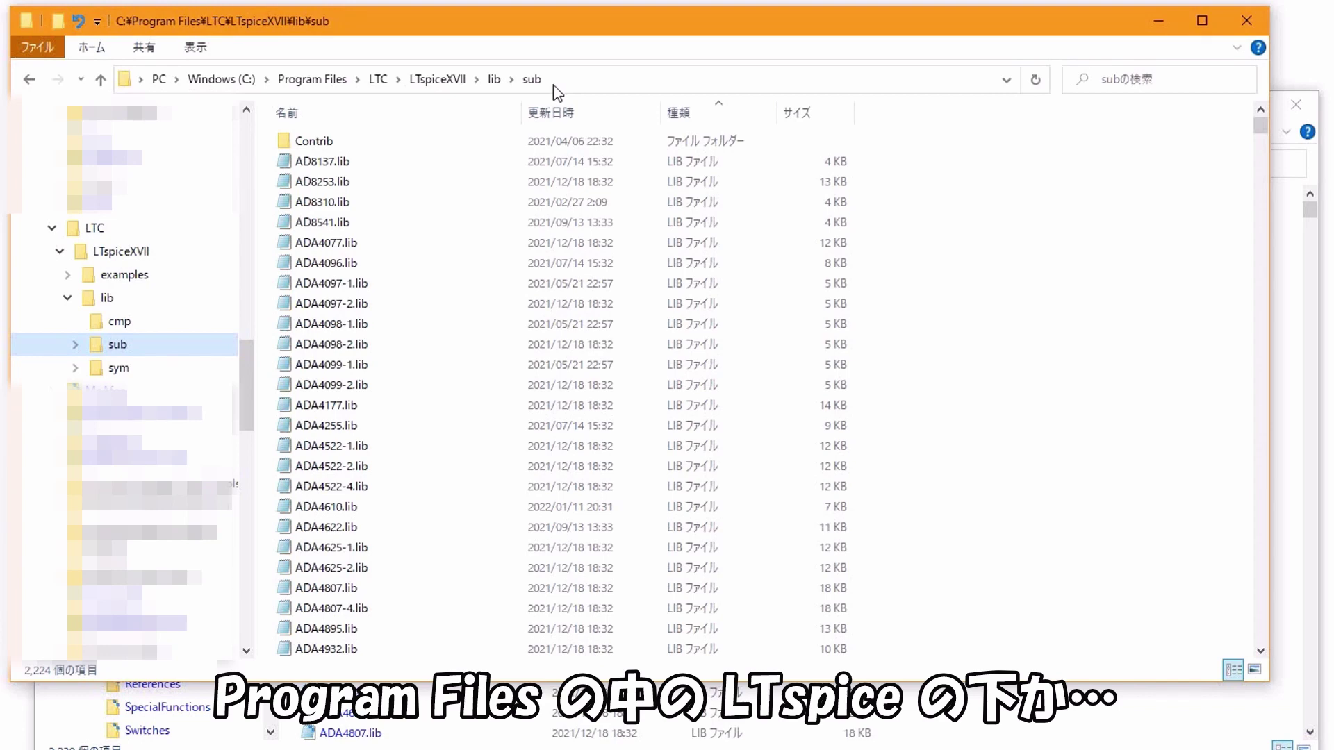
- Close the Program Files sub folder window and open 74hc.lib from the Documents LTspiceXVII\lib\sub folder in LTspice
{"action": "left_click", "coordinate": [1246, 20]}
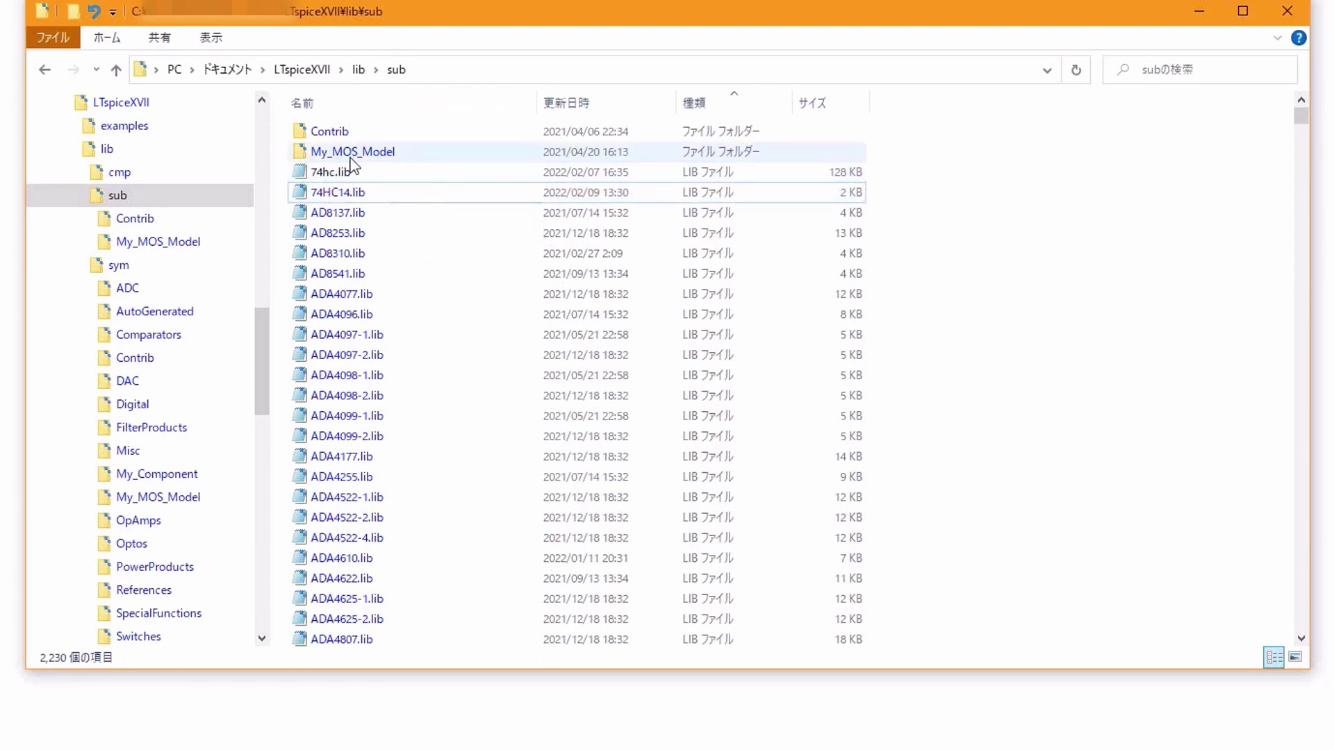
{"action": "double_click", "coordinate": [352, 192]}
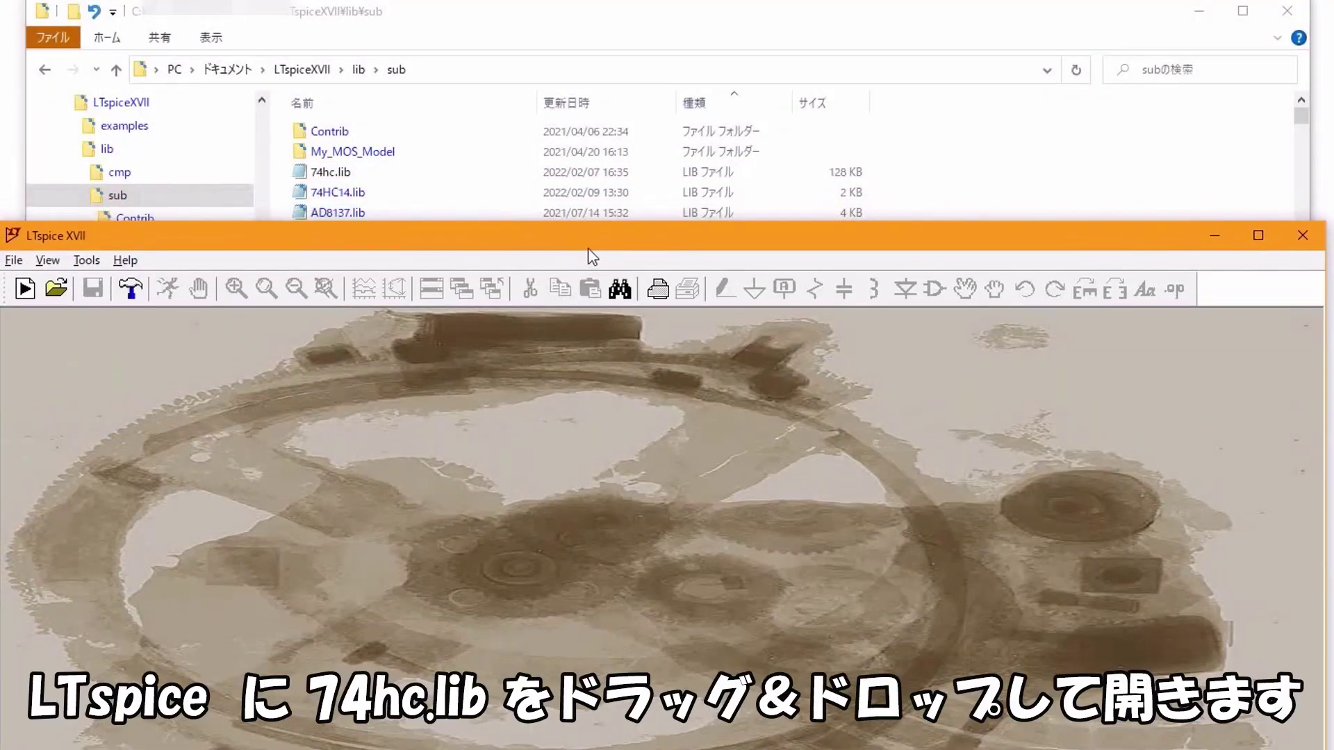
{"action": "left_click_drag", "start_coordinate": [330, 172], "coordinate": [442, 380]}
{"action": "left_click_drag", "start_coordinate": [487, 238], "coordinate": [486, 36]}
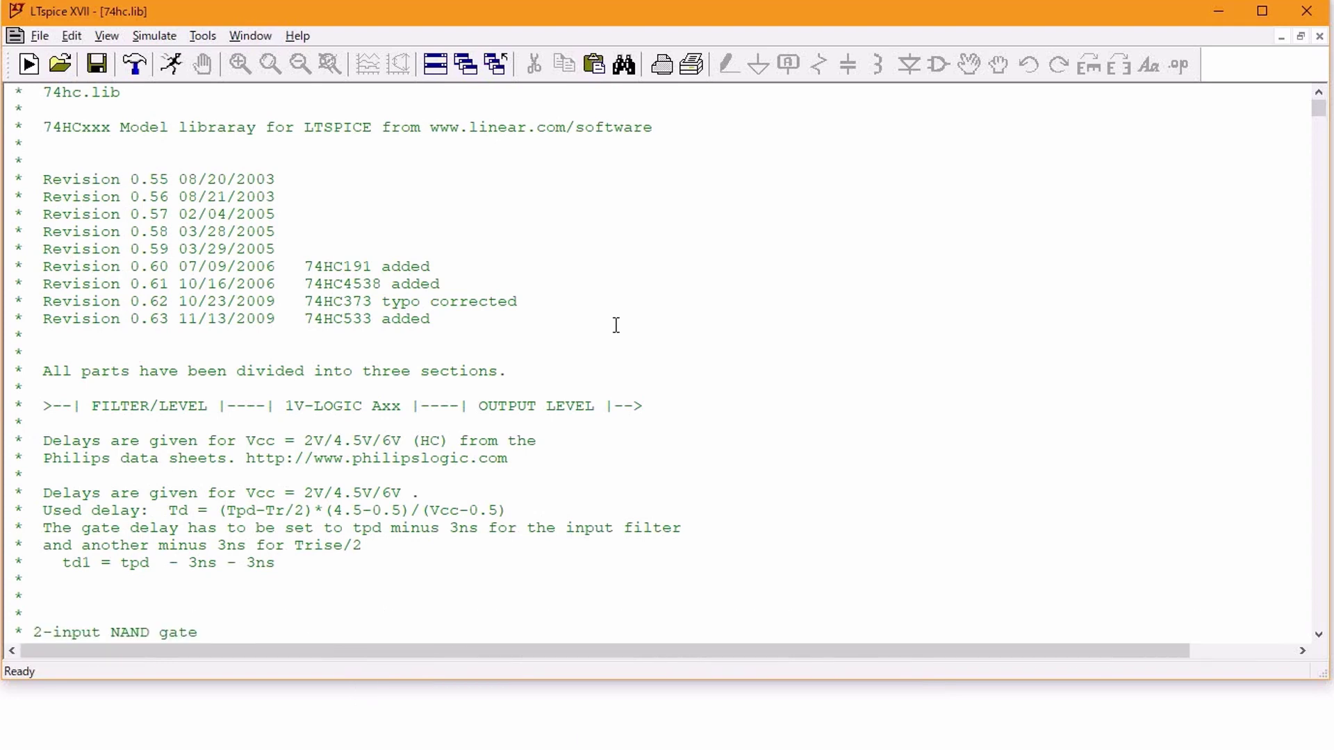
- Automatically create a symbol from the 74HC04 inverter's .SUBCKT line in 74hc.lib
{"action": "scroll", "coordinate": [262, 409], "scroll_direction": "down", "scroll_amount": 11}
{"action": "scroll", "coordinate": [261, 410], "scroll_direction": "down", "scroll_amount": 3}
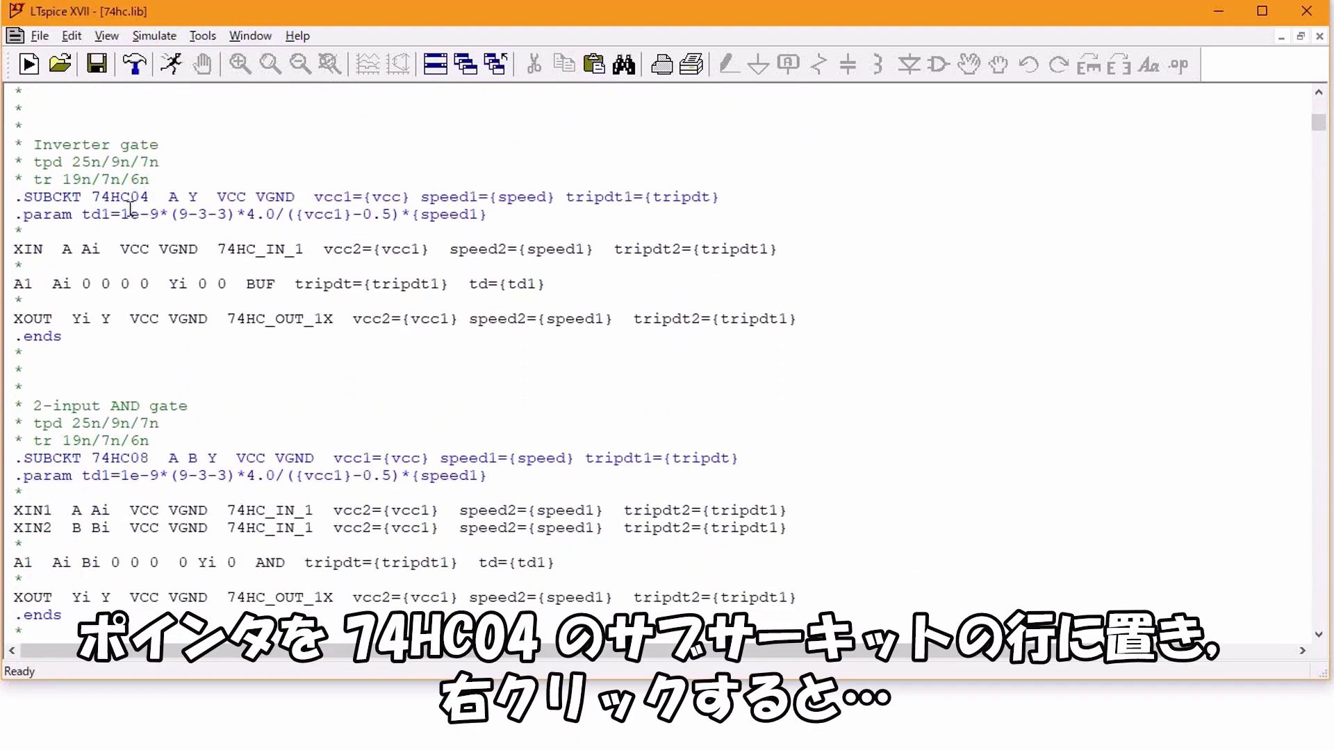
{"action": "right_click", "coordinate": [101, 197]}
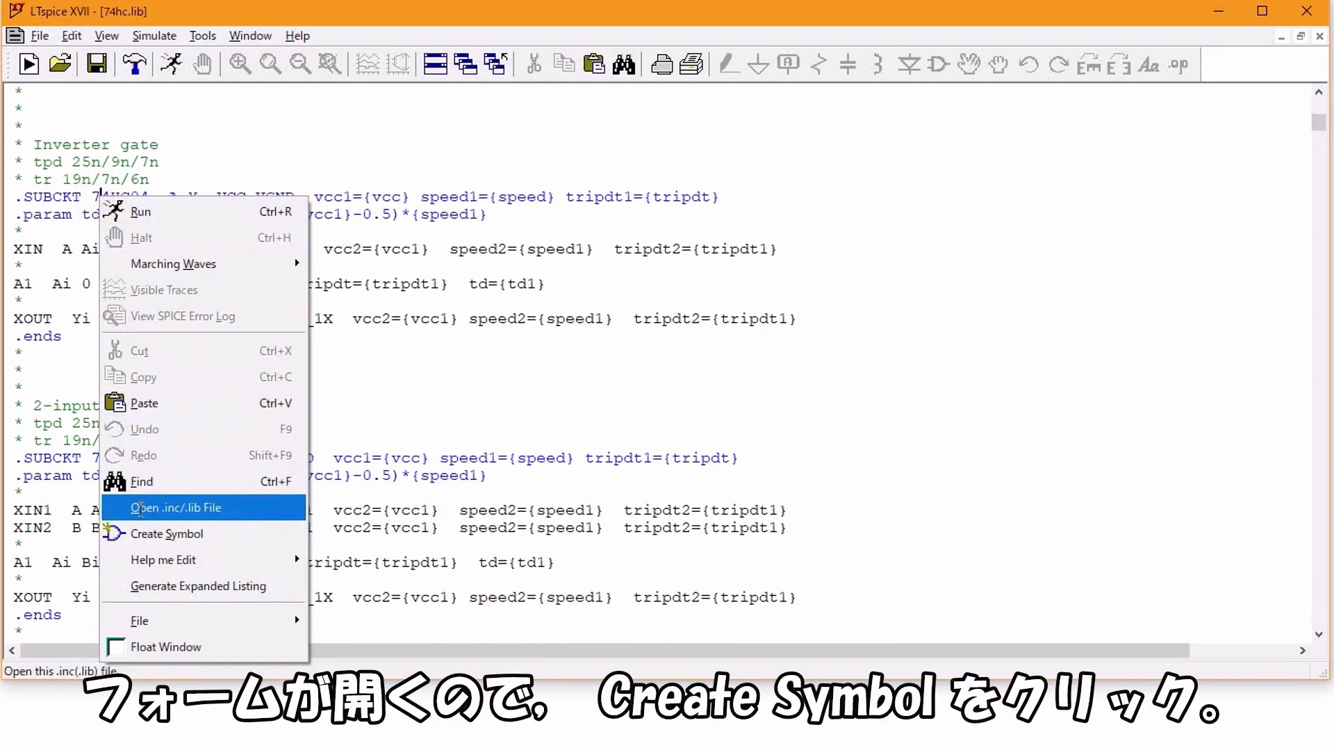
{"action": "left_click", "coordinate": [169, 536]}
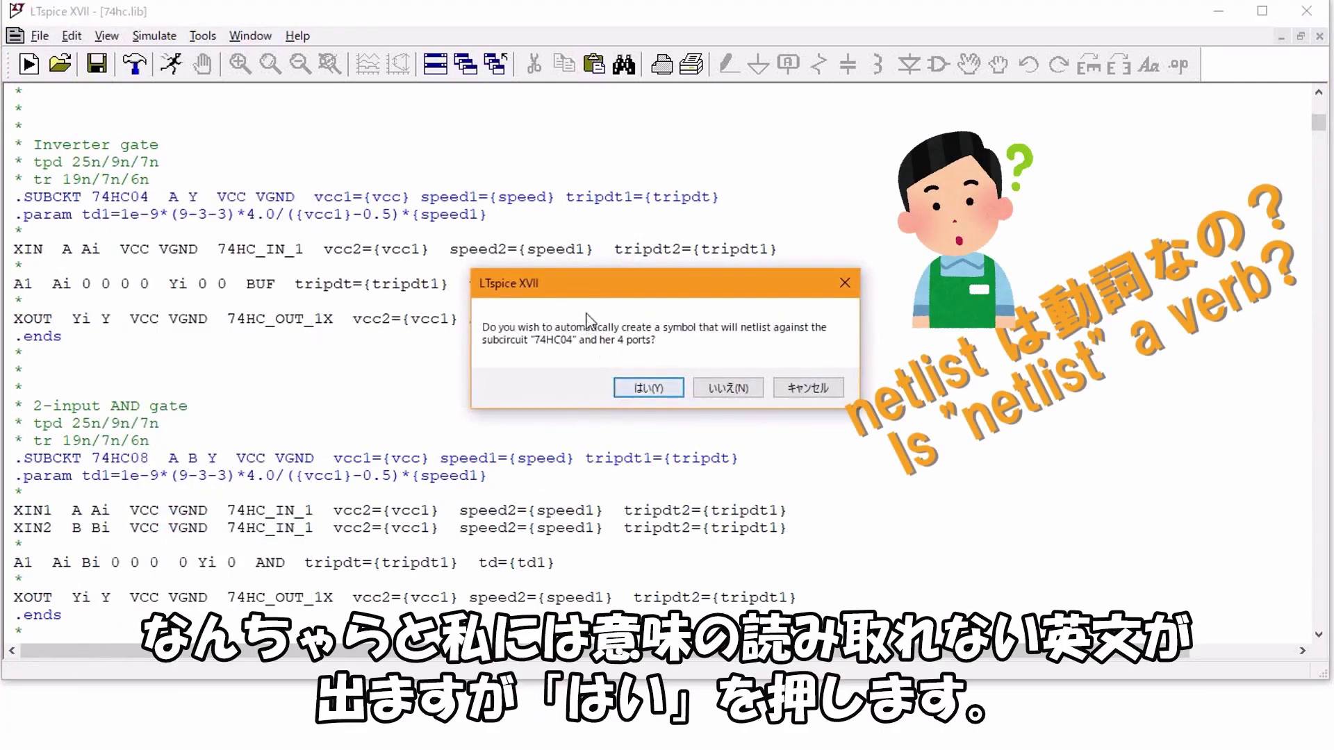
{"action": "left_click", "coordinate": [648, 388]}
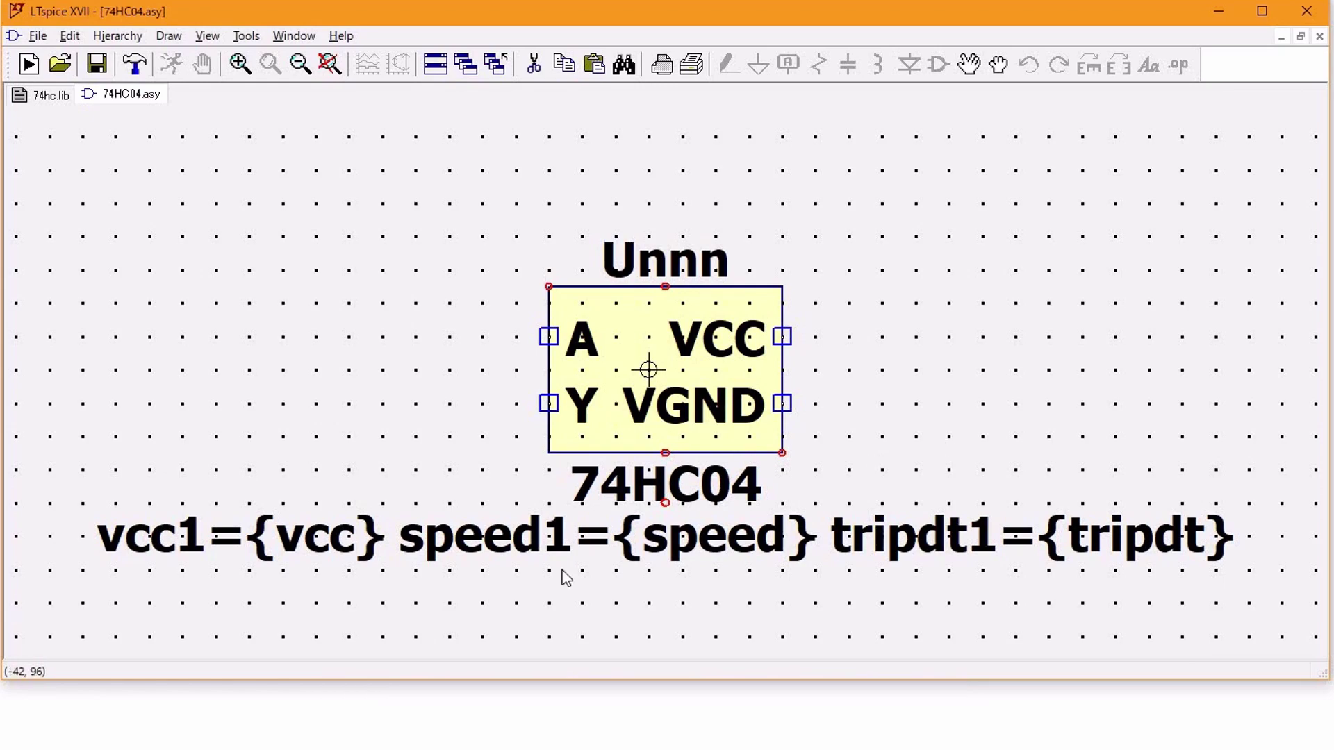
- In File Explorer, move 74HC04.asy from the sym\AutoGenerated folder to the Digital folder and open that folder
{"action": "key", "text": "alt+Tab"}
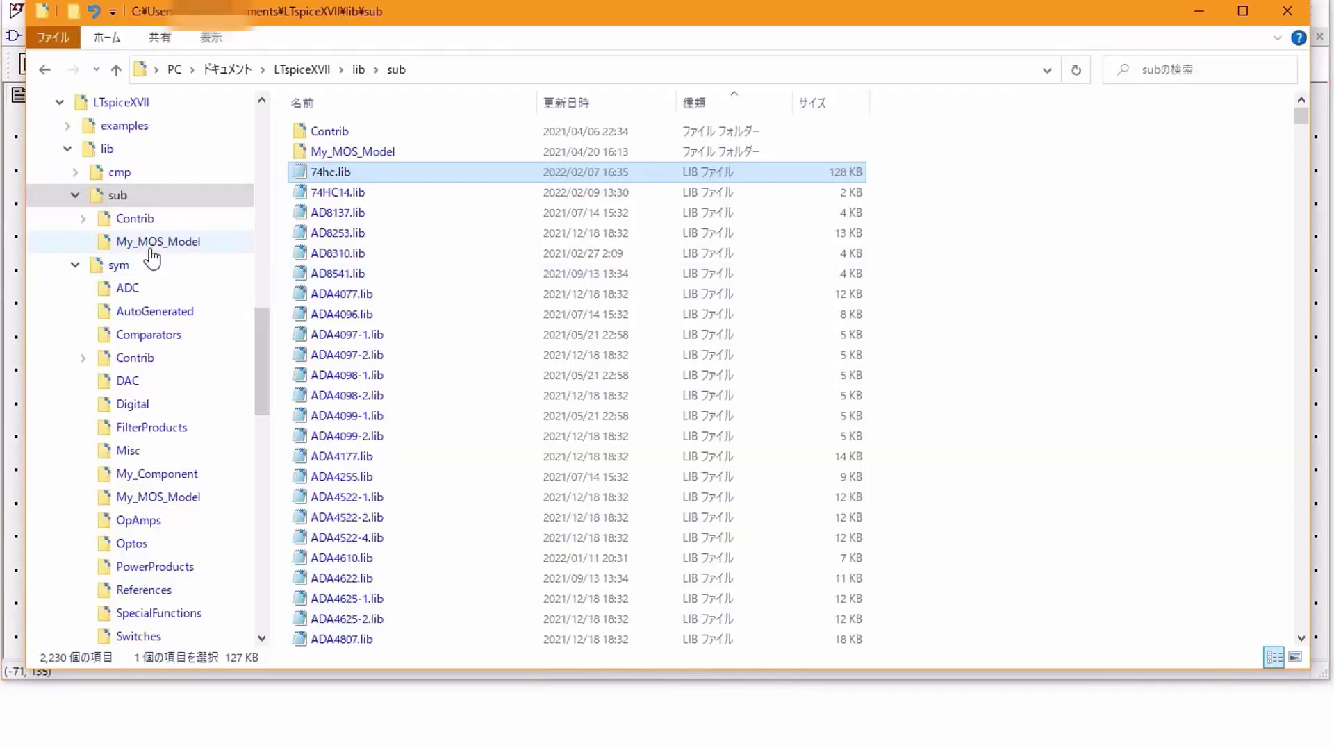
{"action": "left_click", "coordinate": [162, 320]}
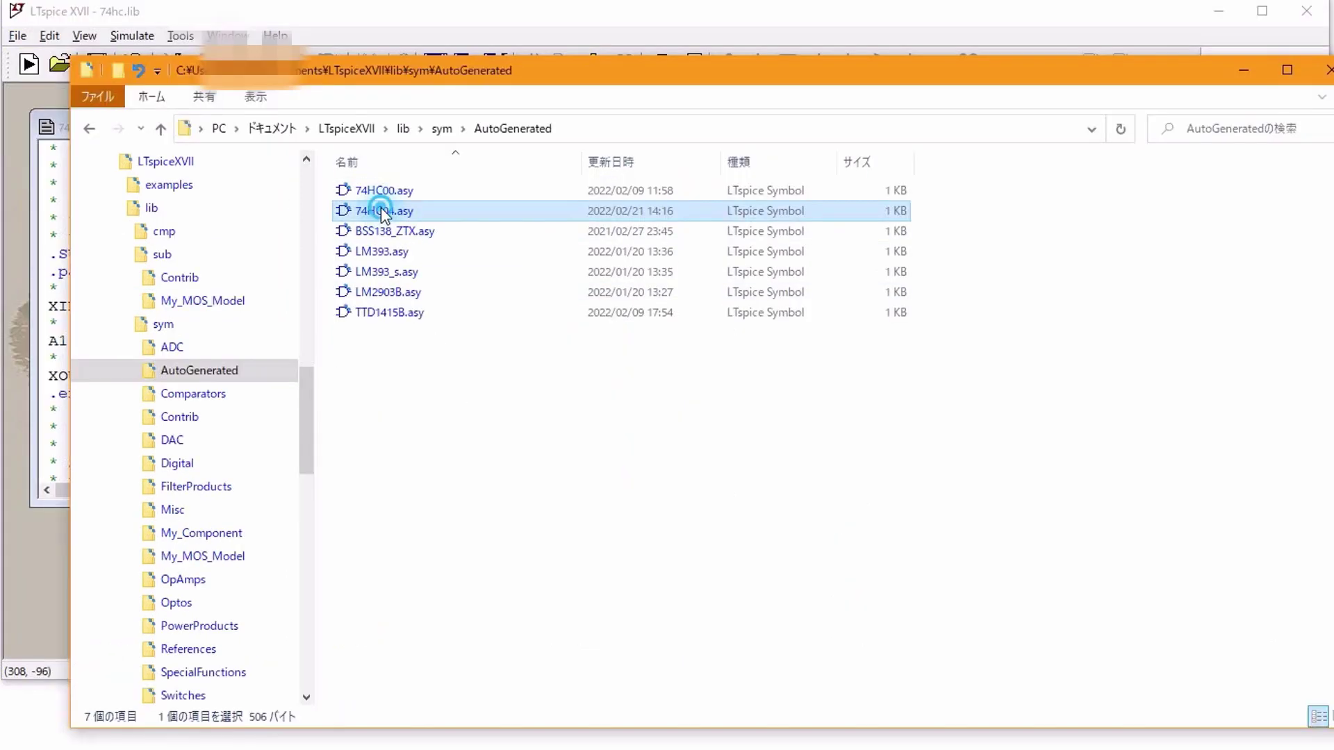
{"action": "left_click_drag", "start_coordinate": [372, 210], "coordinate": [243, 465]}
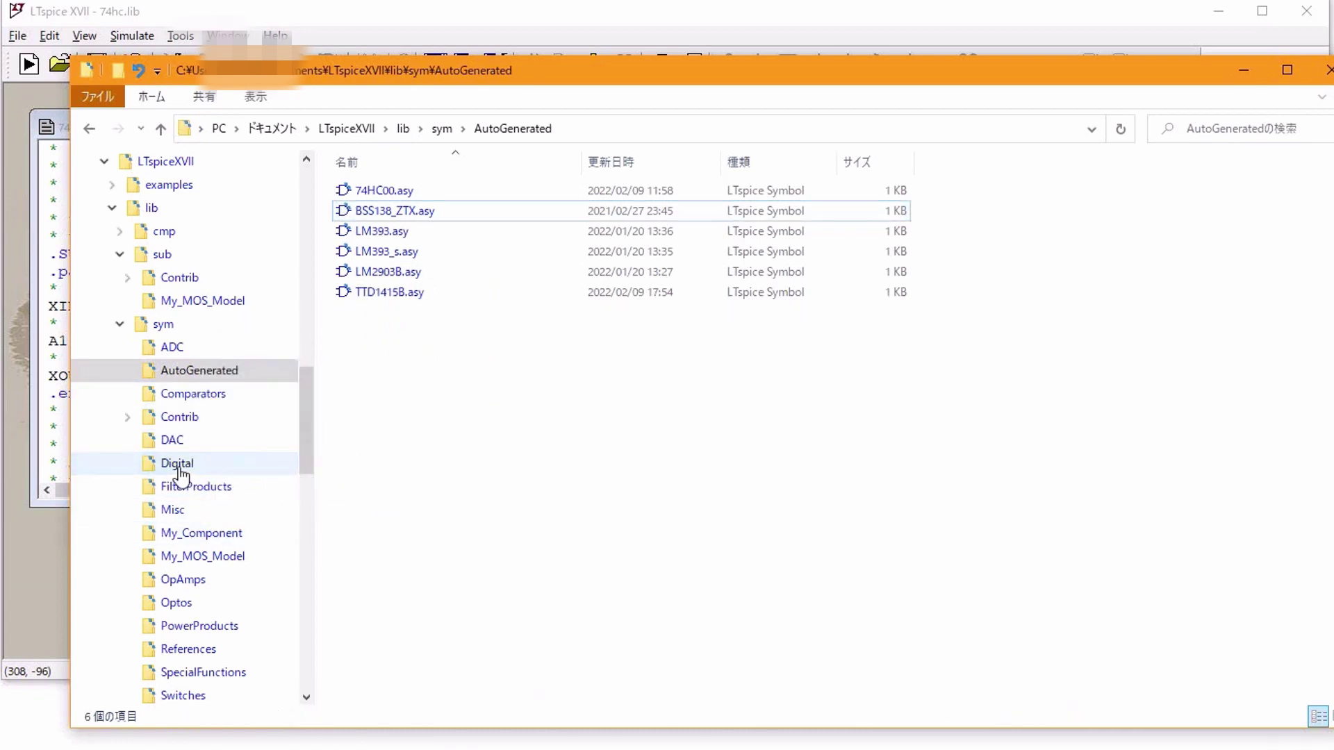
{"action": "left_click", "coordinate": [179, 466]}
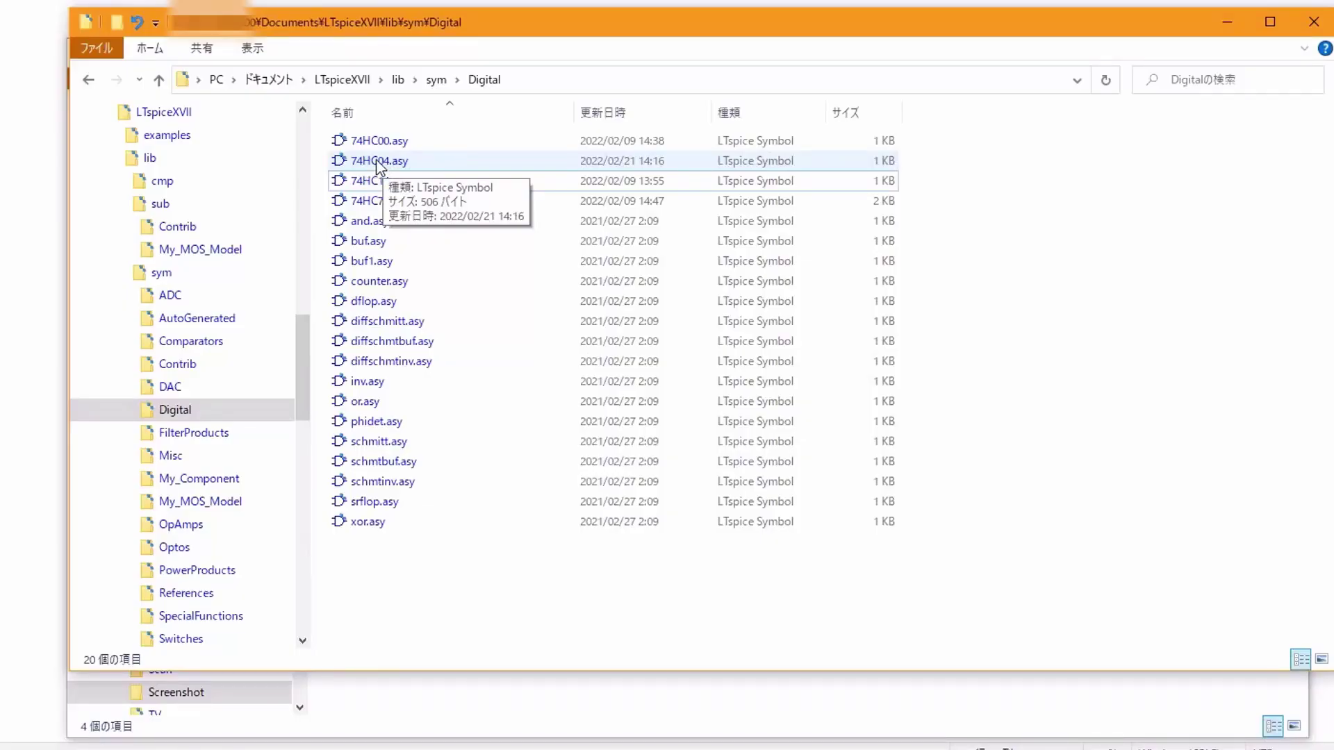
- Open 74HC04.asy from the Digital folder in LTspice, narrow its window, and delete the rectangle forming the symbol body
{"action": "double_click", "coordinate": [378, 162]}
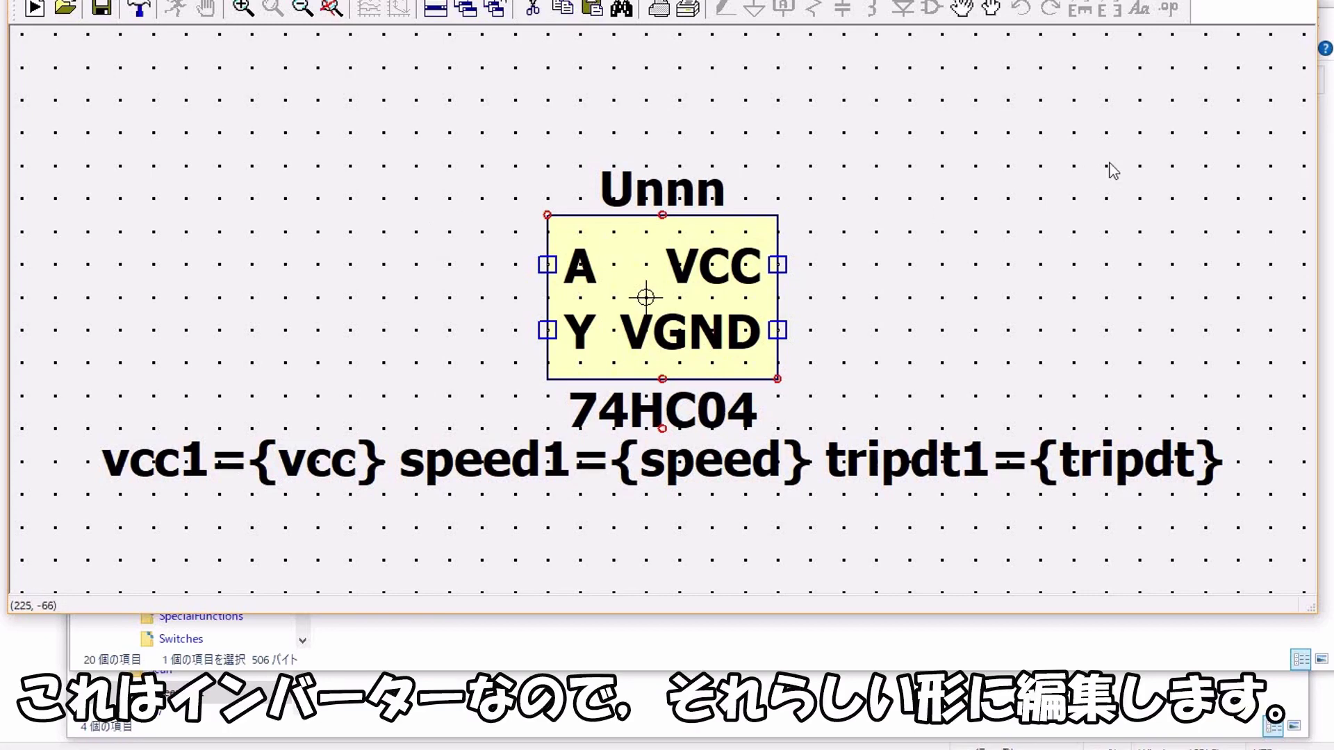
{"action": "left_click", "coordinate": [1298, 2]}
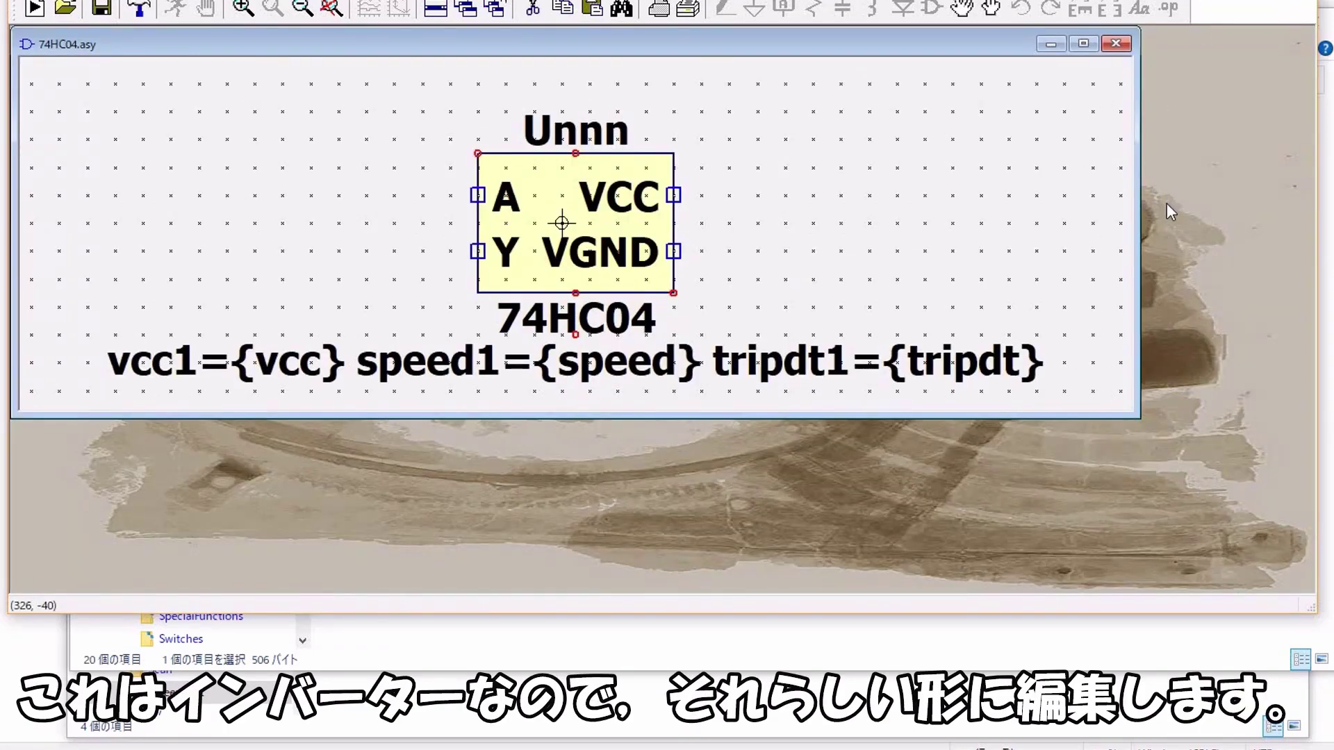
{"action": "left_click_drag", "start_coordinate": [1138, 417], "coordinate": [728, 581]}
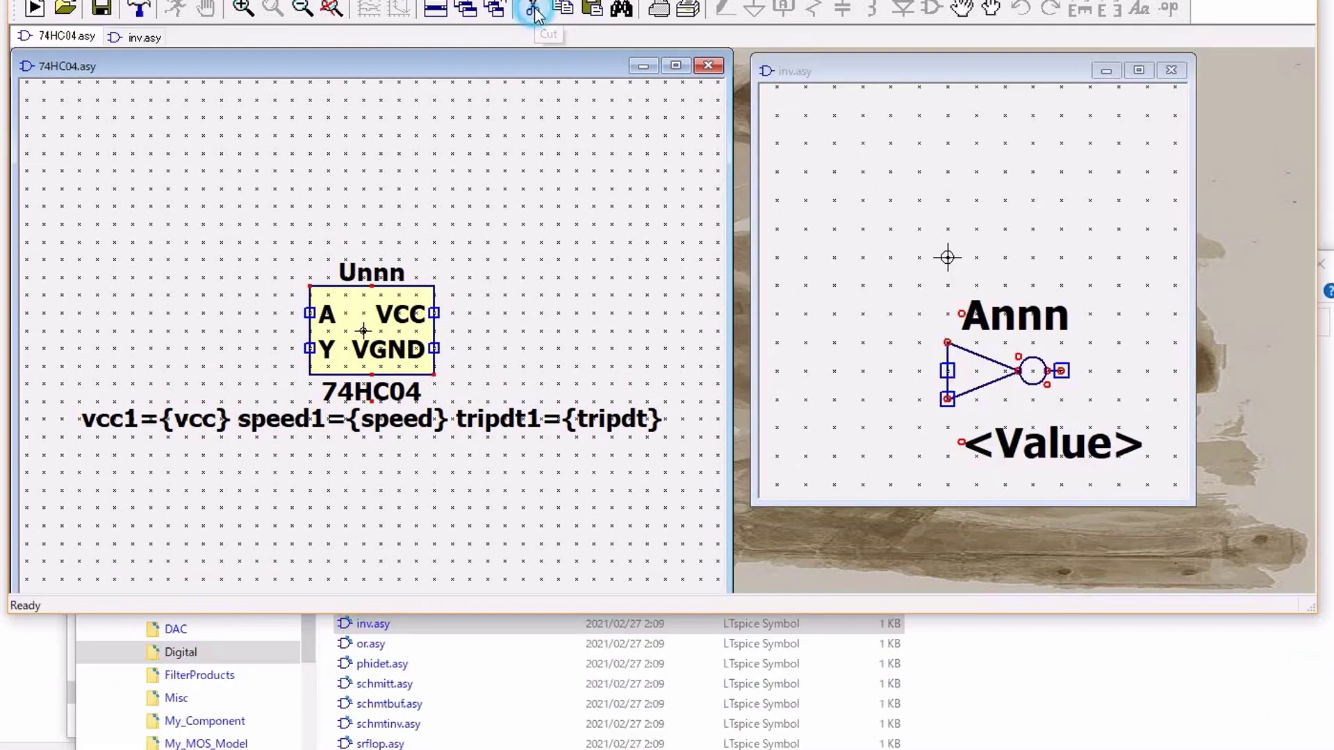
{"action": "left_click", "coordinate": [312, 286]}
{"action": "right_click", "coordinate": [461, 261]}
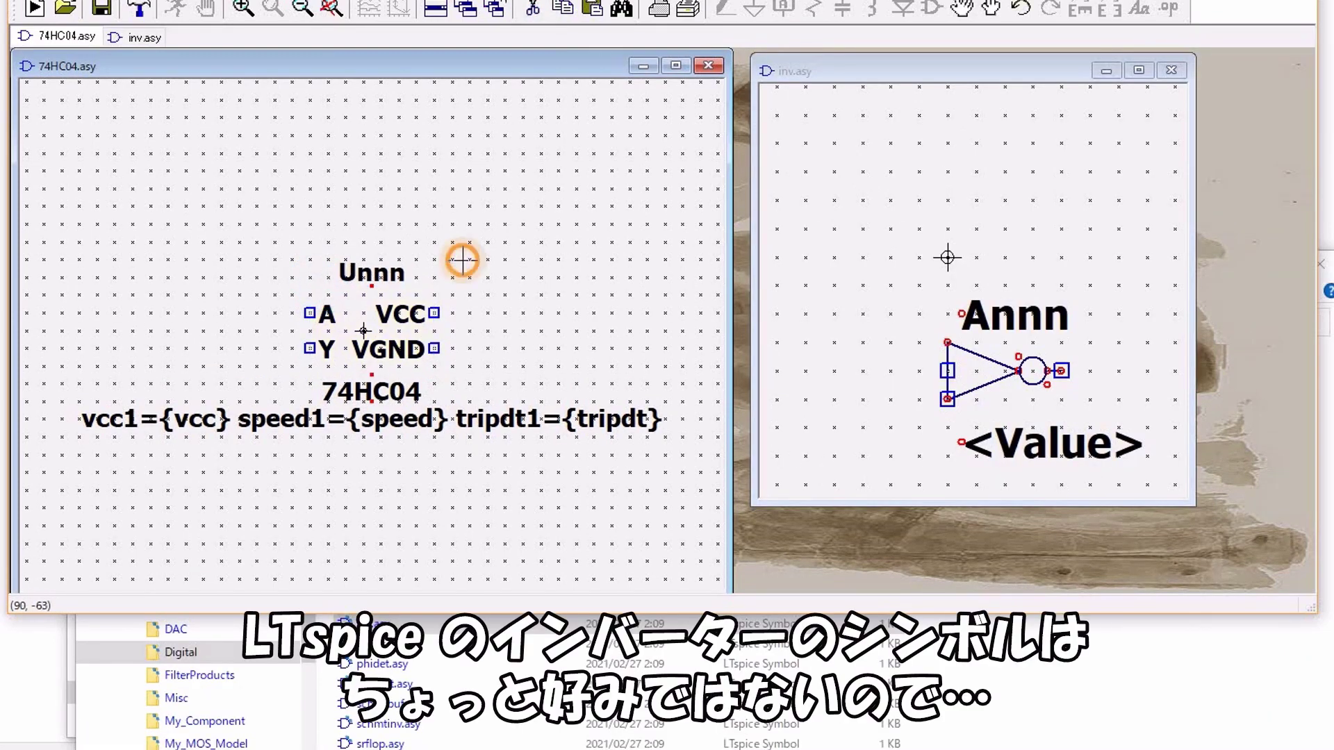
- In File Explorer, rename 74HC04.asy in the Digital folder as 74HC04_temp.asy
{"action": "left_click", "coordinate": [153, 2]}
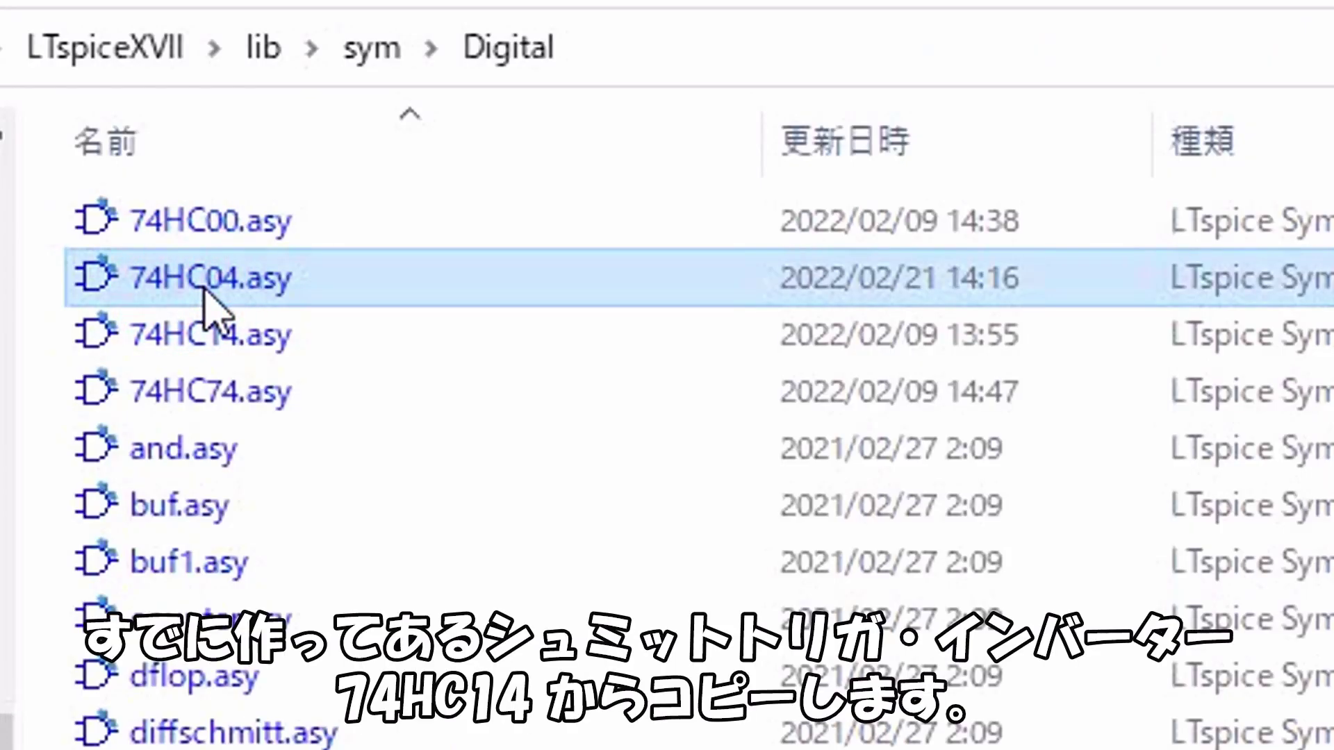
{"action": "left_click", "coordinate": [212, 277]}
{"action": "key", "text": "Right"}
{"action": "key", "text": "Right"}
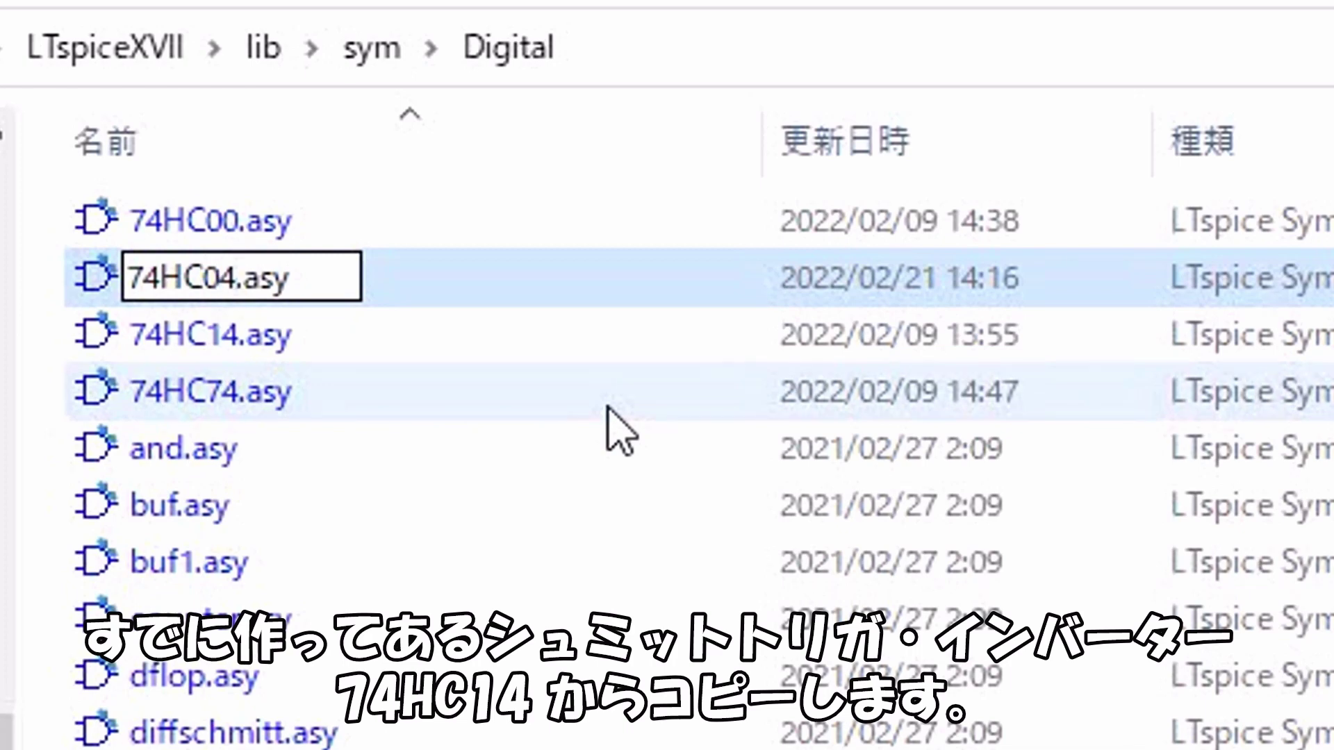
{"action": "type", "text": "_"}
{"action": "key", "text": "BackSpace"}
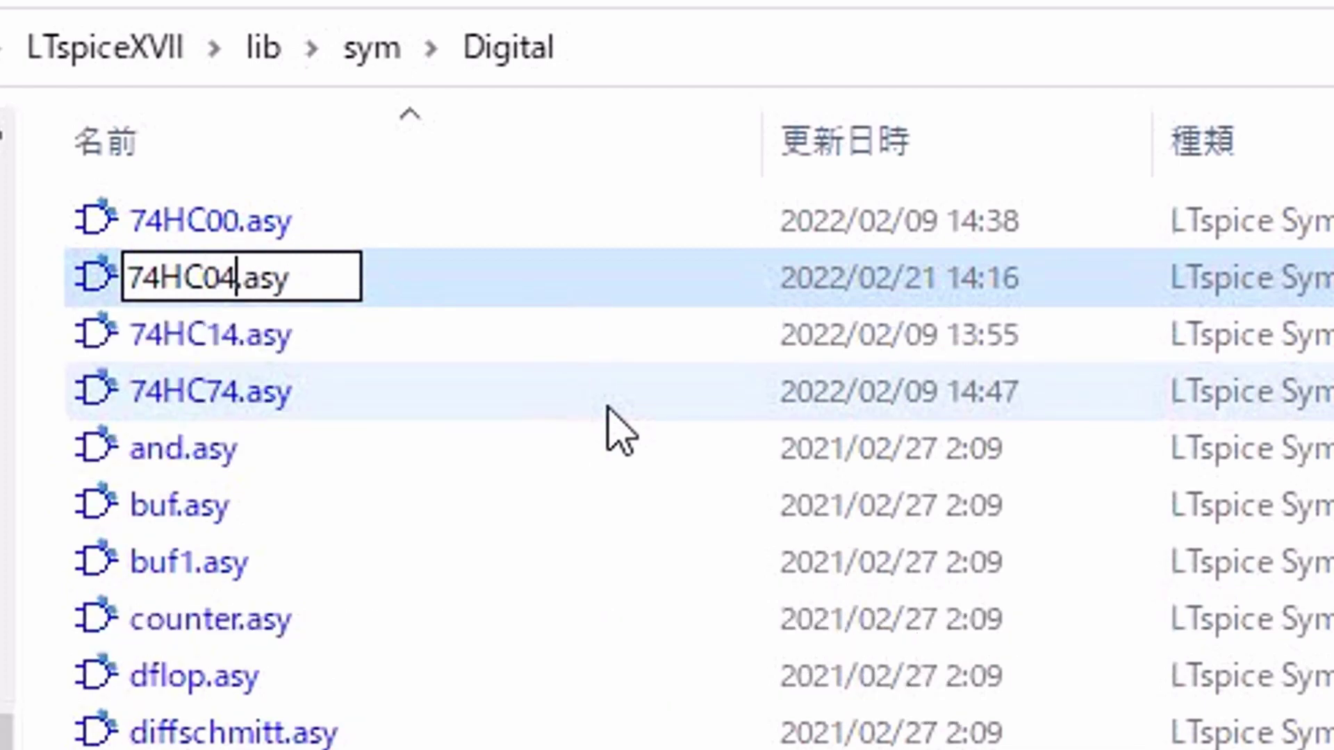
{"action": "type", "text": "_temp"}
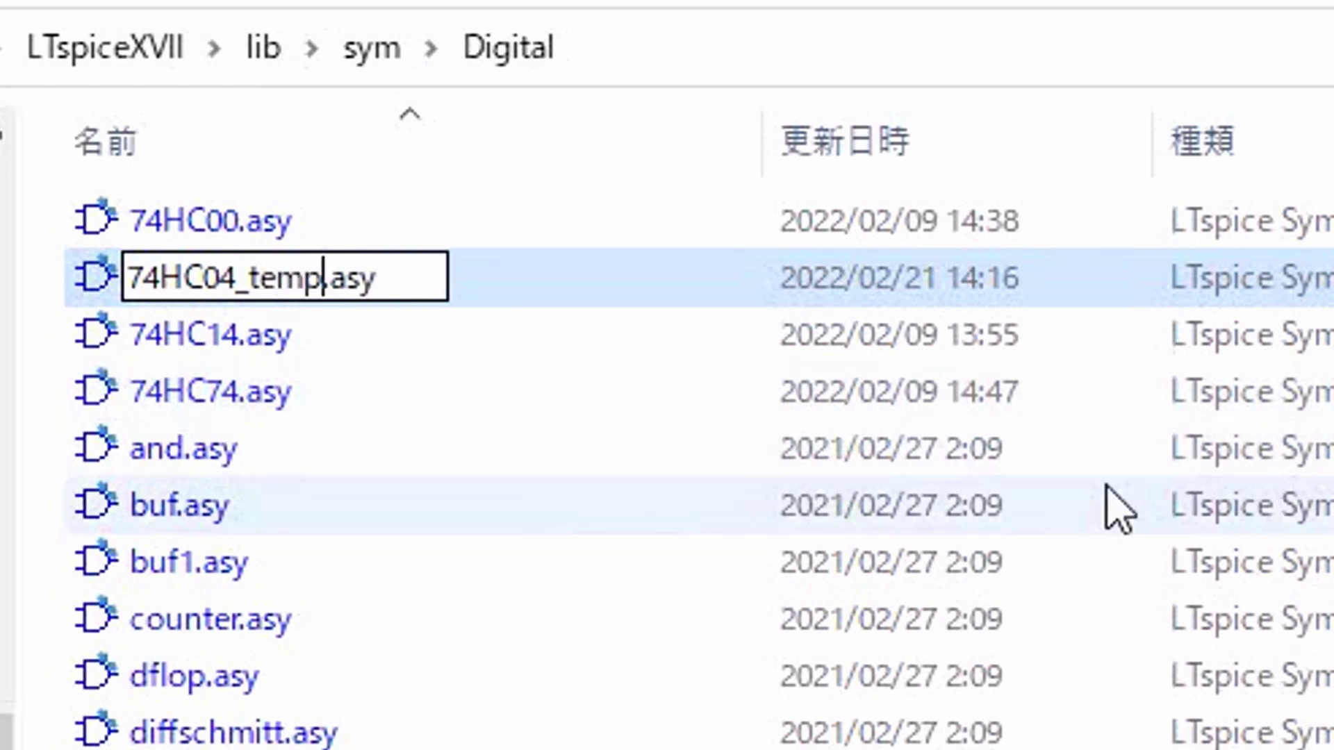
{"action": "key", "text": "Return"}
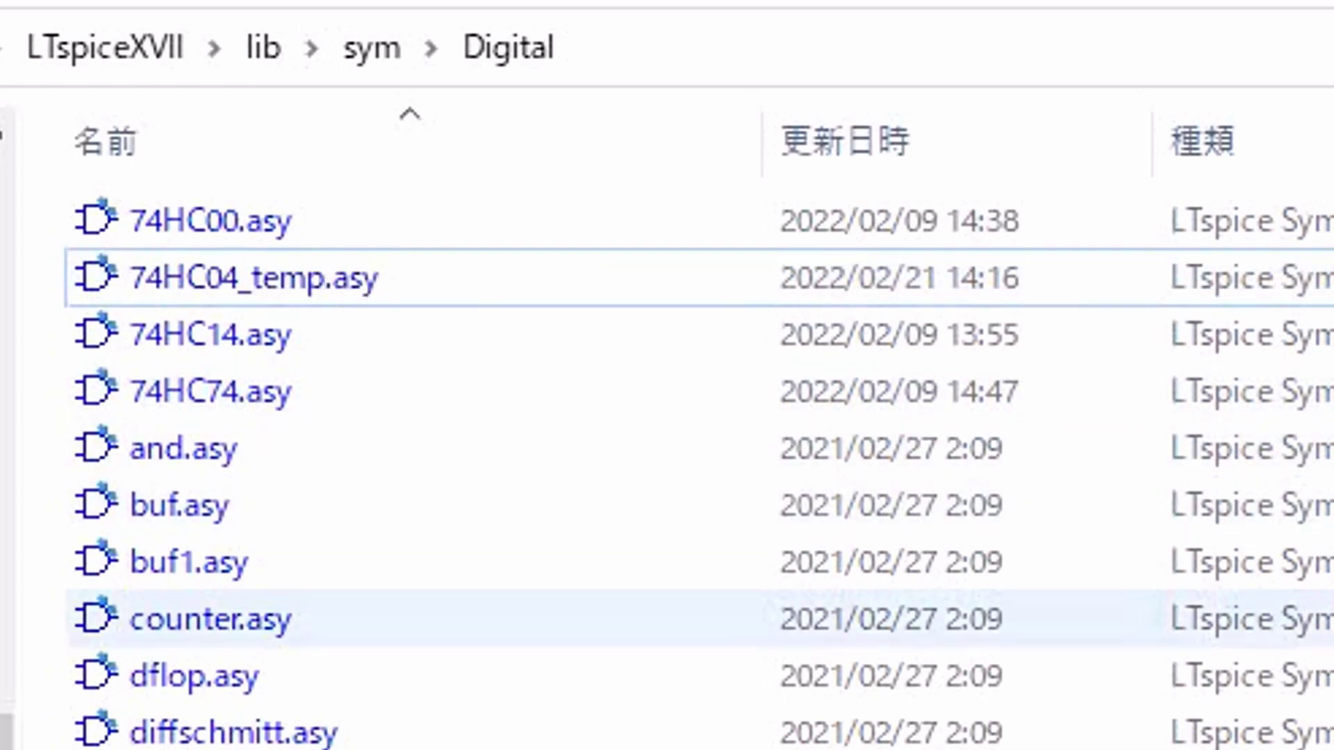
- Duplicate 74HC14.asy in the Digital folder and rename the copy as 74HC04.asy
{"action": "left_click", "coordinate": [269, 389]}
{"action": "left_click", "coordinate": [245, 348]}
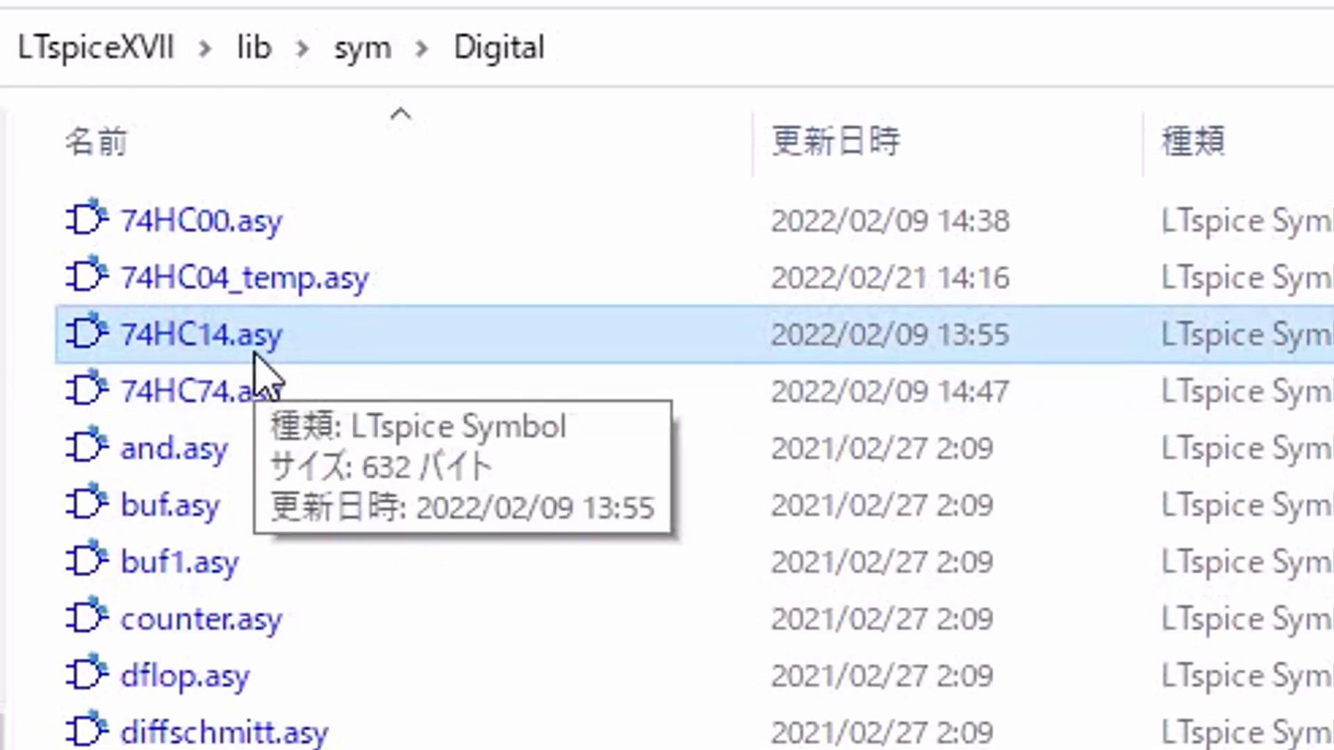
{"action": "key", "text": "ctrl+c"}
{"action": "key", "text": "ctrl+v"}
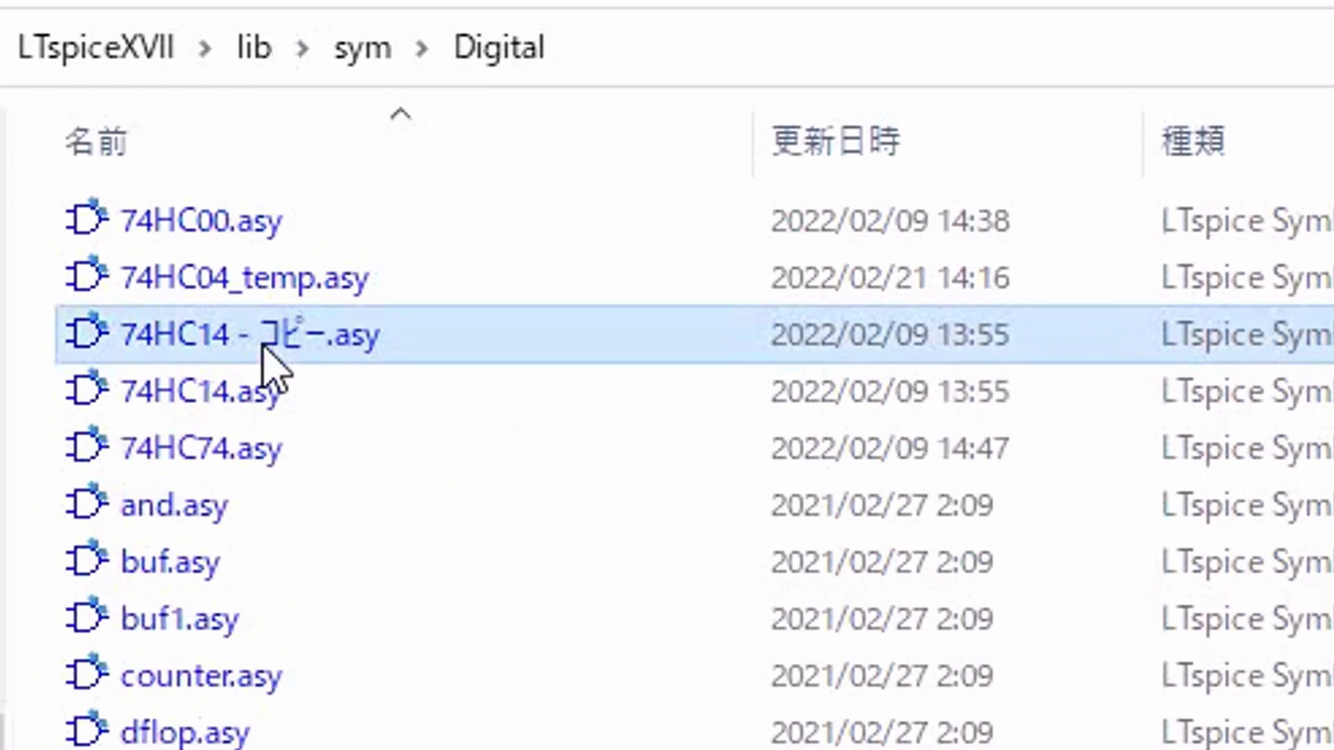
{"action": "left_click", "coordinate": [264, 347]}
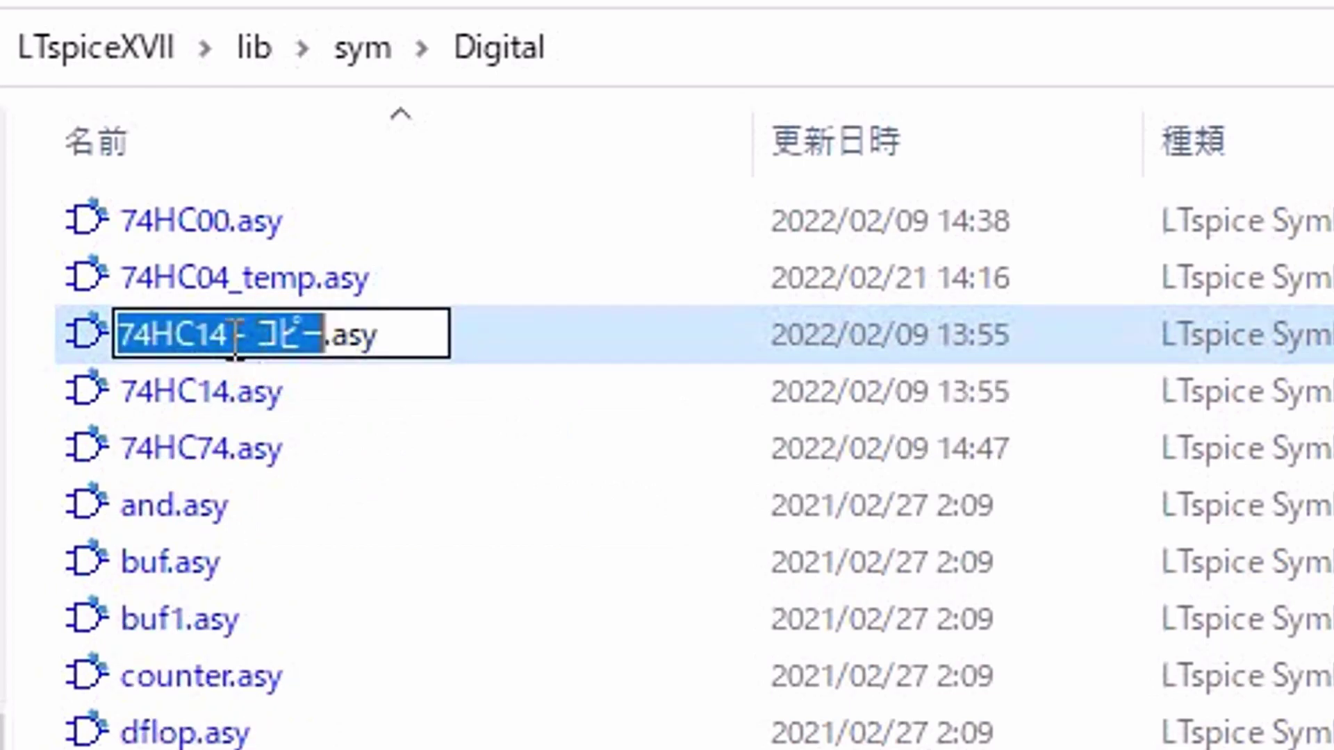
{"action": "left_click_drag", "start_coordinate": [189, 336], "coordinate": [322, 372]}
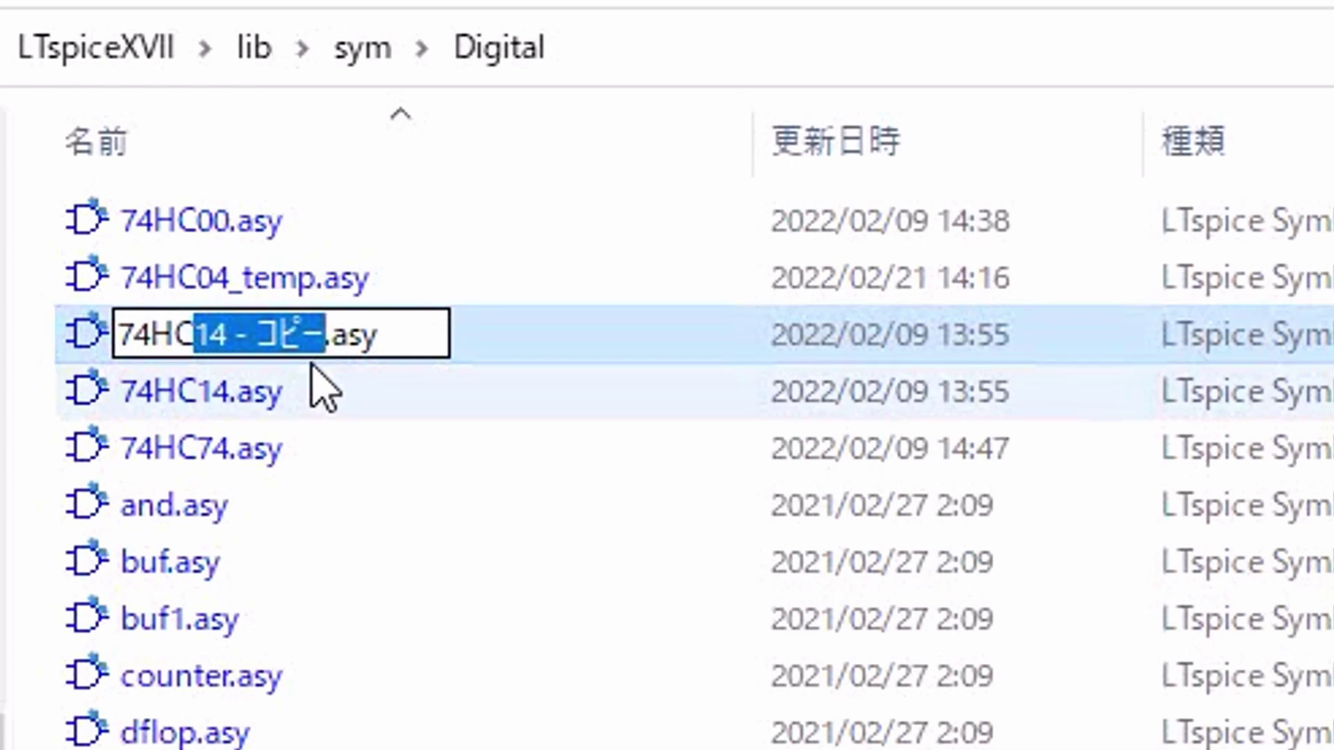
{"action": "type", "text": "04"}
{"action": "key", "text": "Return"}
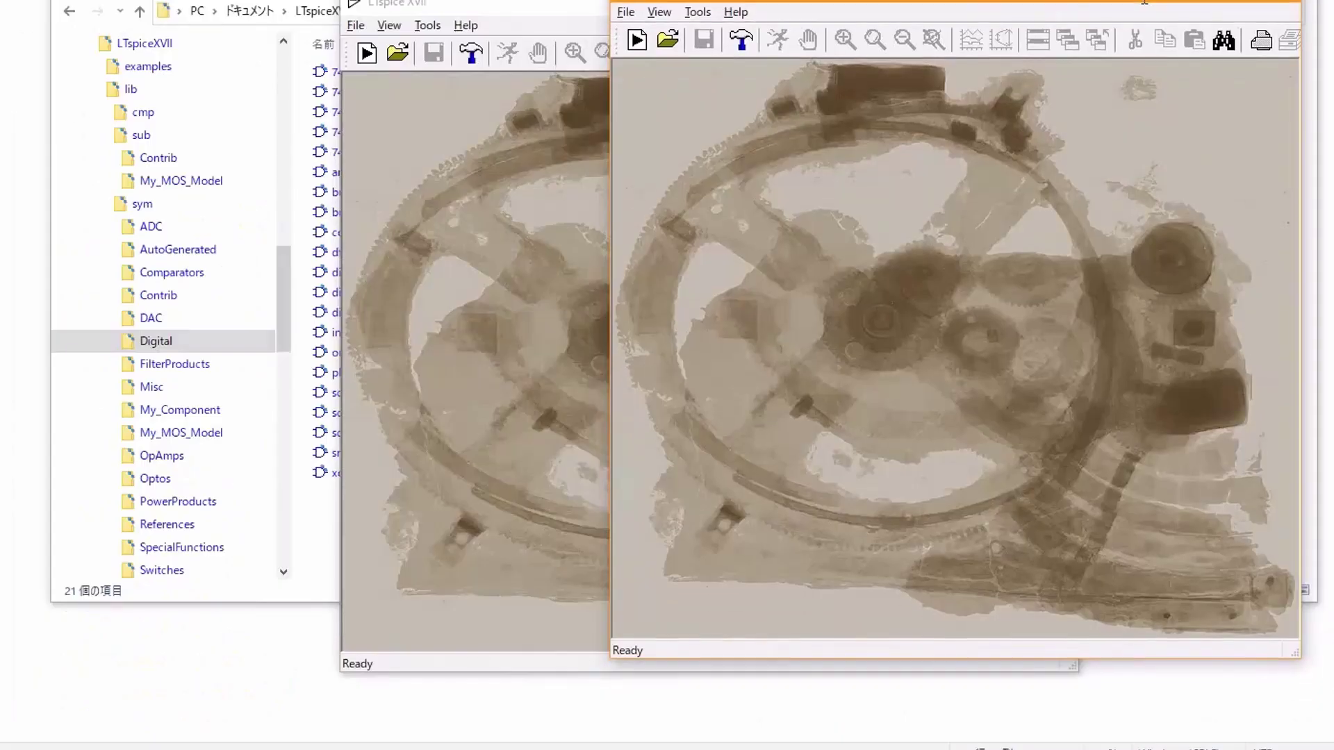
- Rearrange the two LTspice windows and open 74HC04.asy in one and 74HC04_temp.asy in the other
{"action": "left_click_drag", "start_coordinate": [1144, 6], "coordinate": [1152, 74]}
{"action": "left_click_drag", "start_coordinate": [805, 9], "coordinate": [877, 0]}
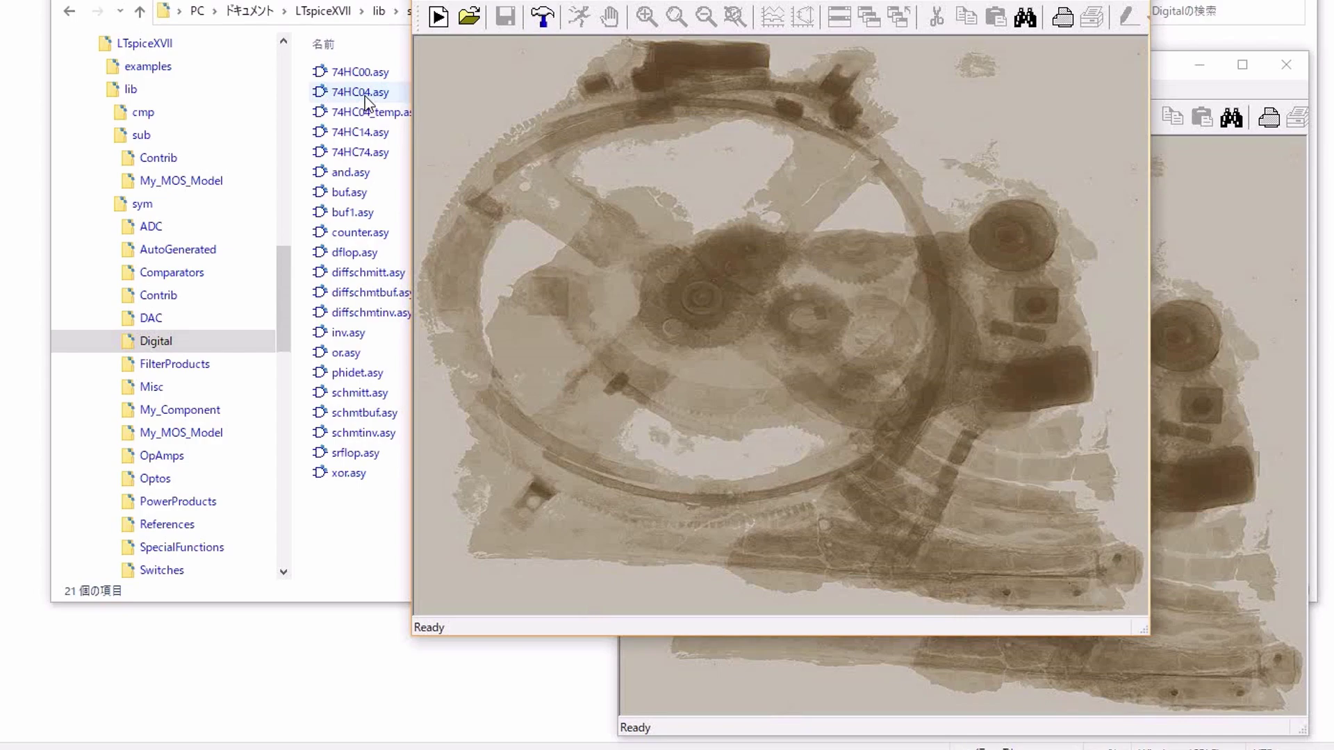
{"action": "left_click_drag", "start_coordinate": [365, 97], "coordinate": [457, 103]}
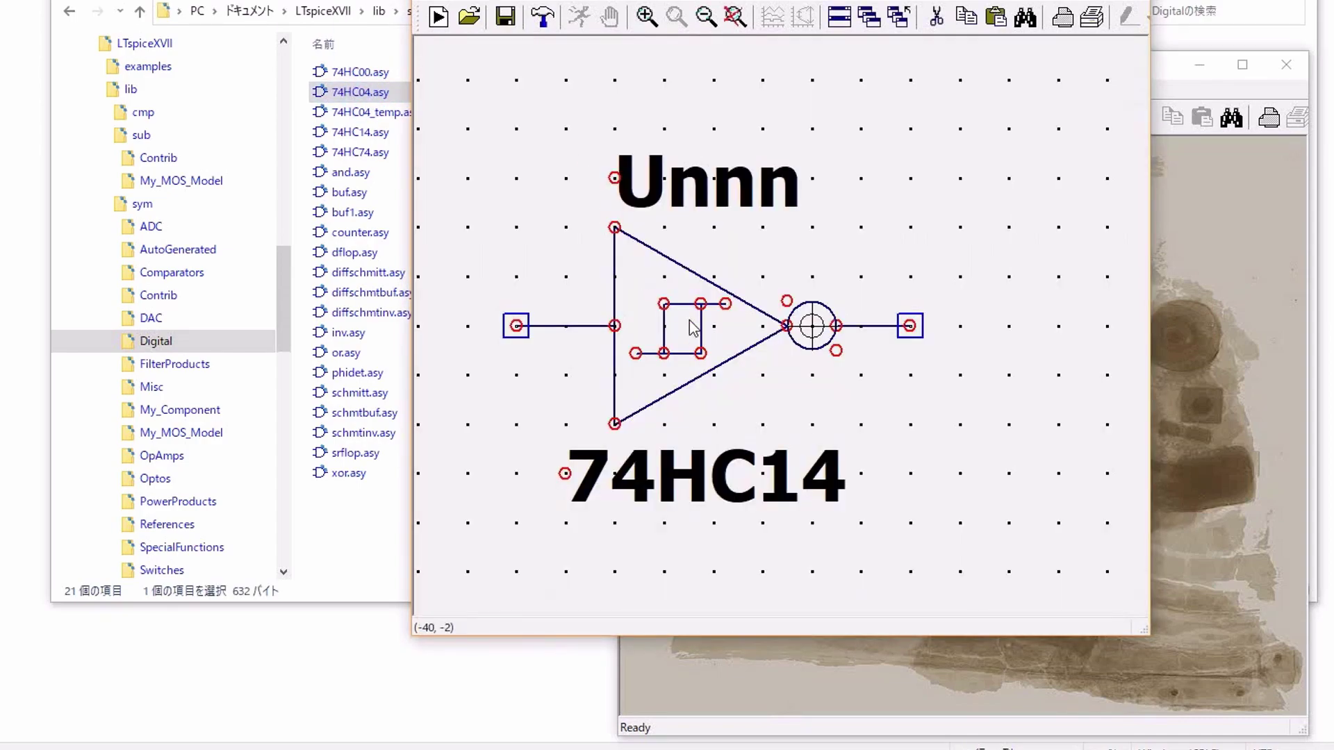
{"action": "left_click", "coordinate": [1181, 456]}
{"action": "left_click_drag", "start_coordinate": [369, 113], "coordinate": [792, 297]}
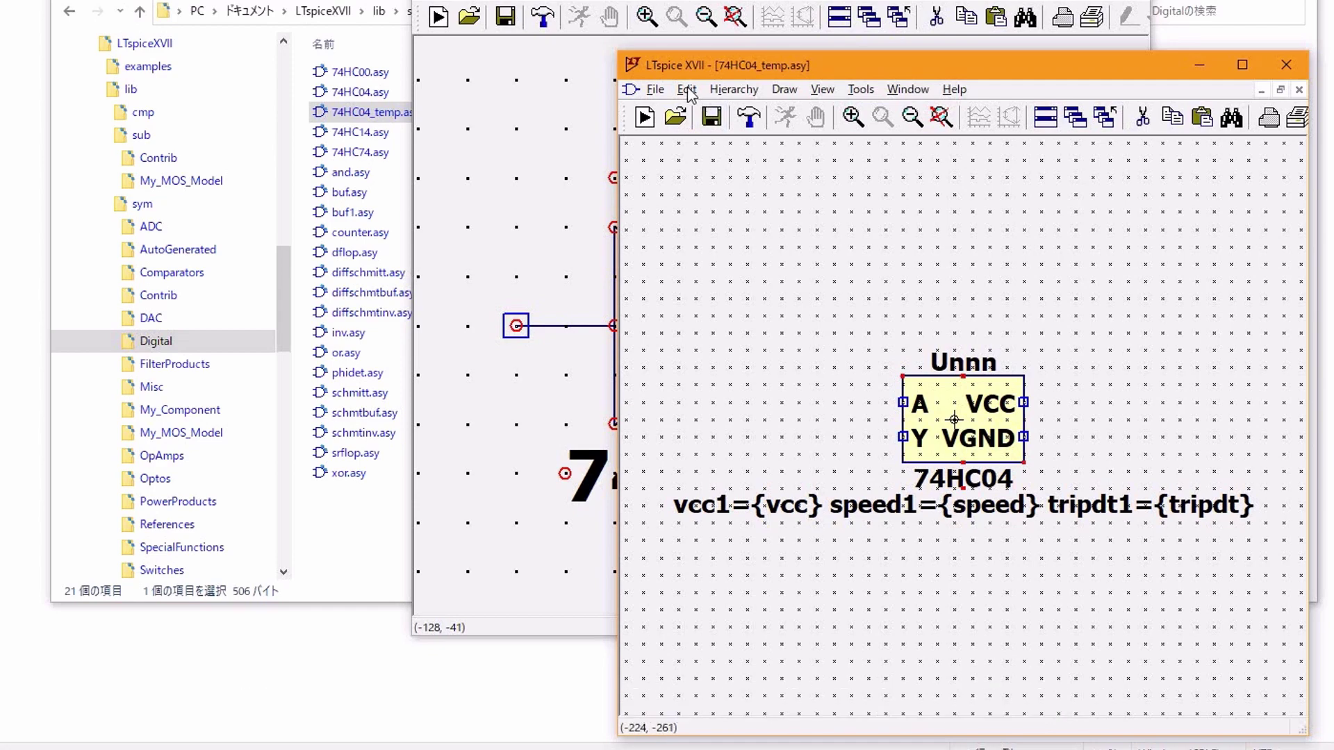
- Open the Symbol Attribute Editor for 74HC04_temp.asy and enlarge it so that all attributes and values are readable
{"action": "left_click", "coordinate": [688, 93]}
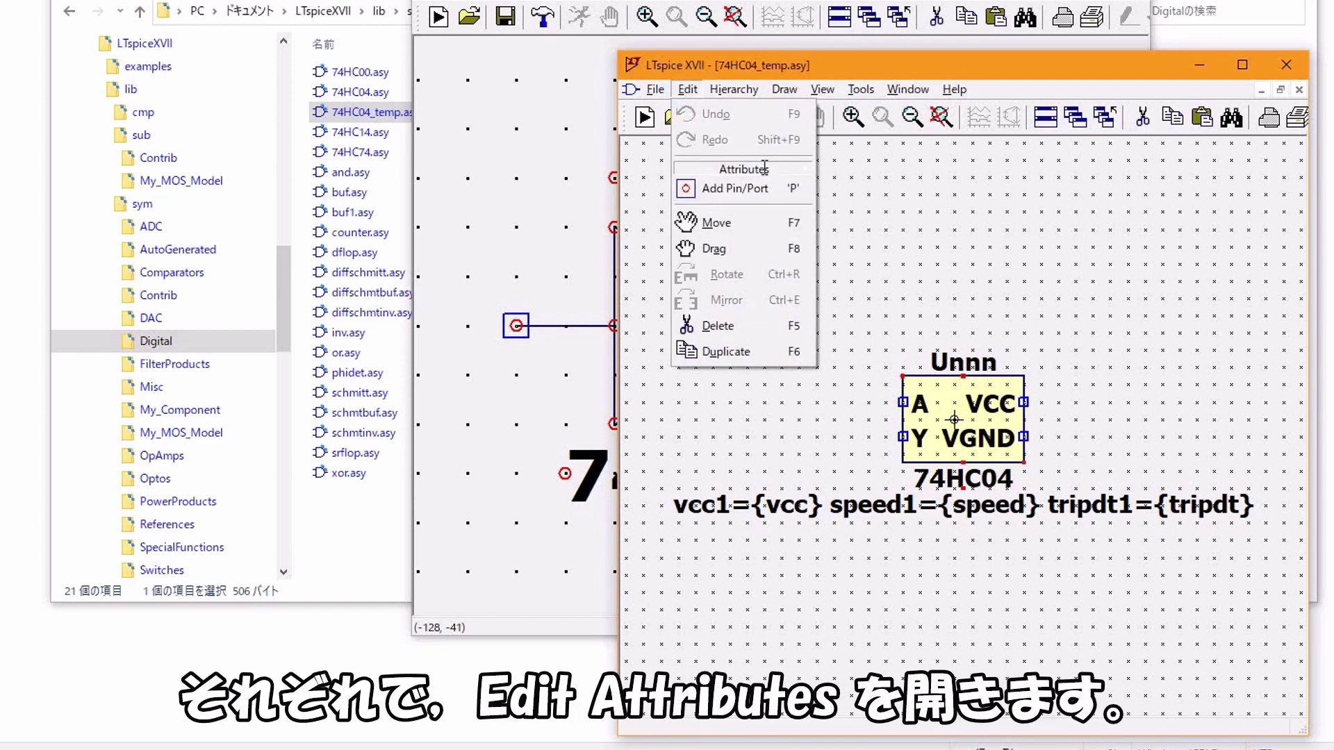
{"action": "mouse_move", "coordinate": [764, 168]}
{"action": "left_click", "coordinate": [860, 171]}
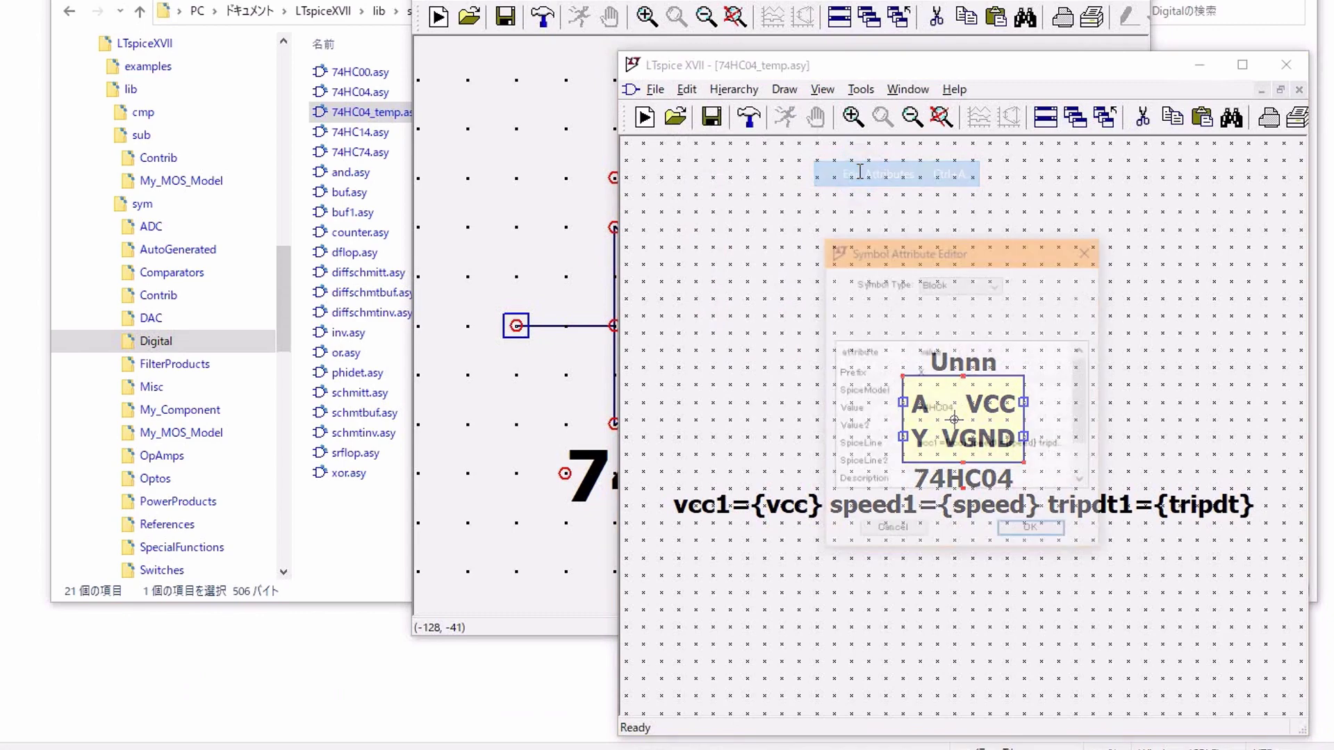
{"action": "left_click_drag", "start_coordinate": [1097, 548], "coordinate": [1238, 638]}
{"action": "left_click_drag", "start_coordinate": [1092, 248], "coordinate": [1070, 180]}
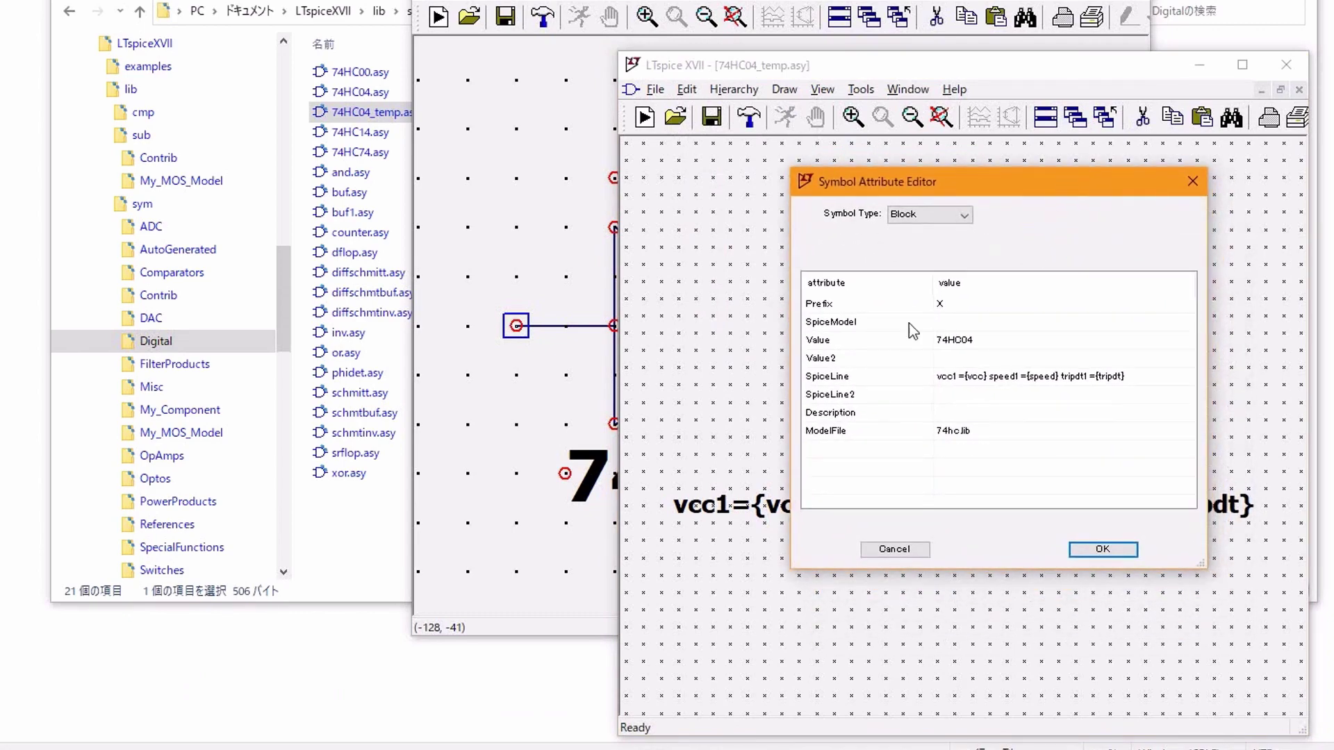
- Open and enlarge the Symbol Attribute Editor for 74HC04.asy, and place it side by side with the 74HC04_temp.asy editor
{"action": "left_click", "coordinate": [593, 39]}
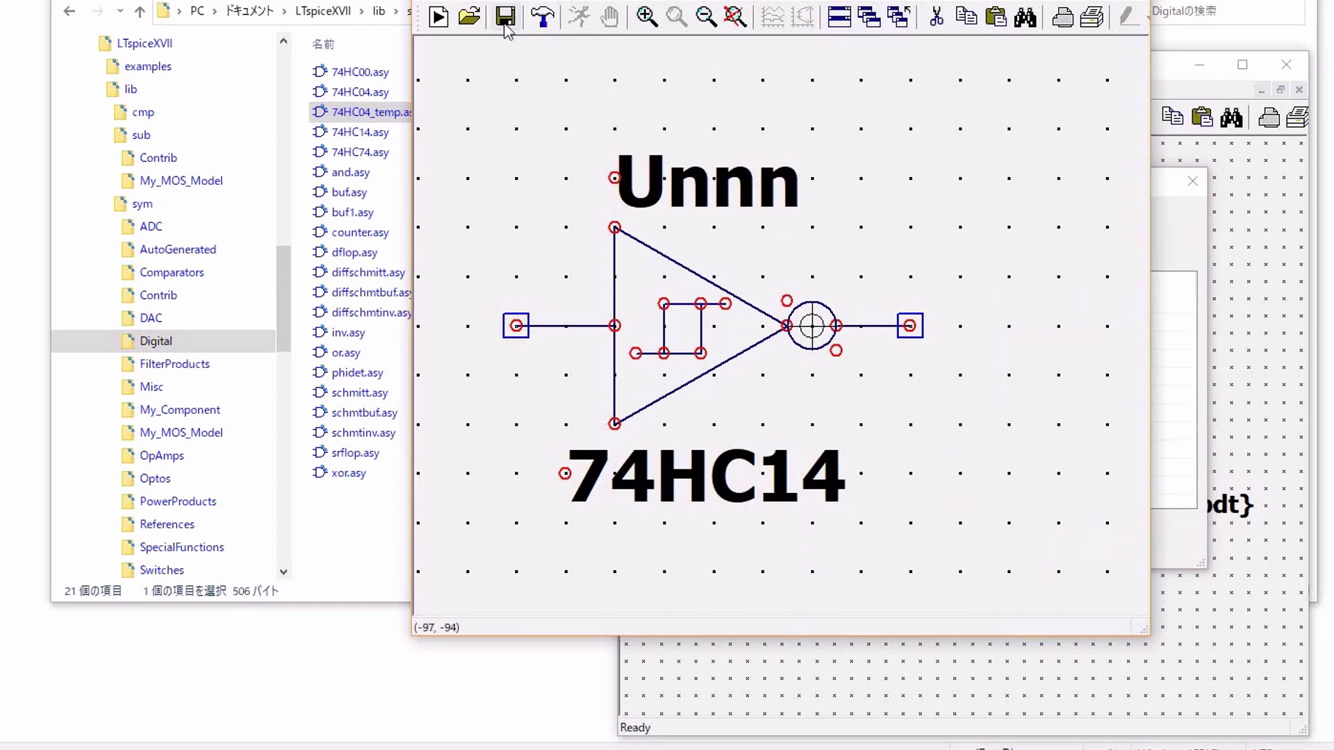
{"action": "left_click", "coordinate": [490, 2]}
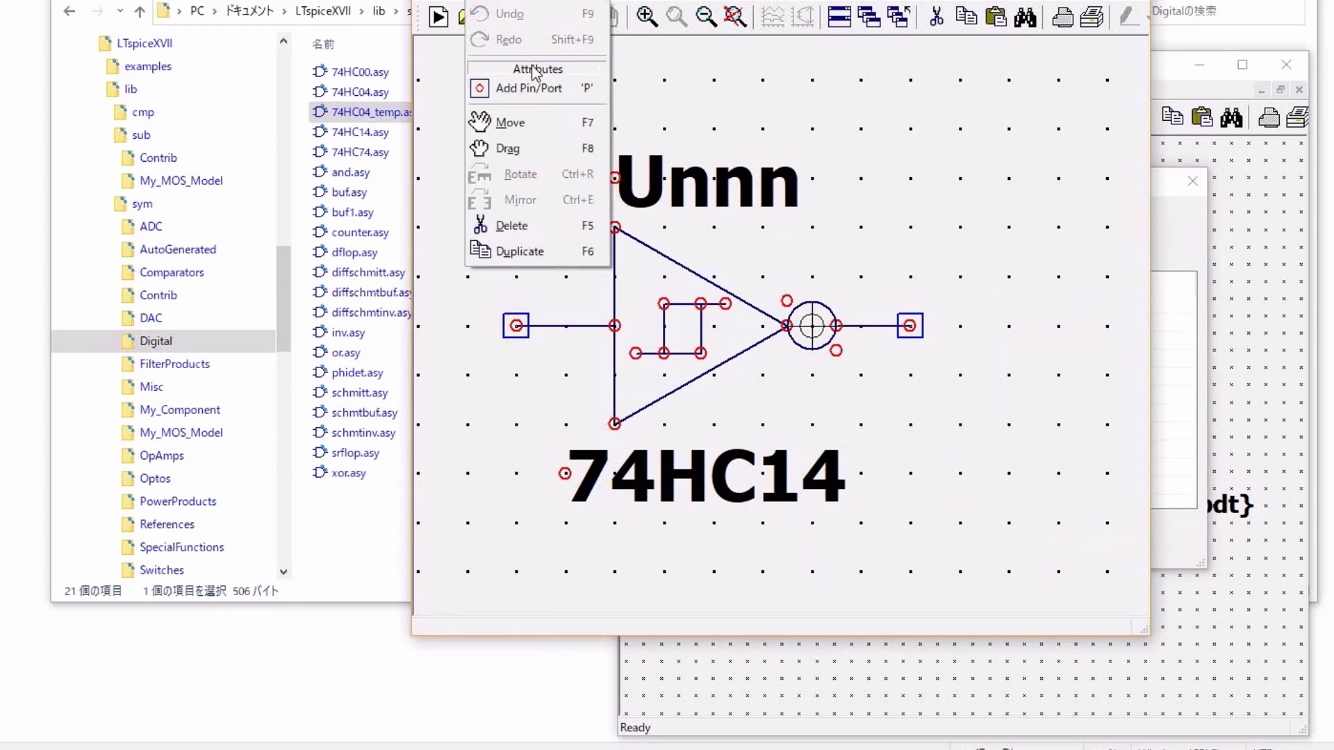
{"action": "mouse_move", "coordinate": [555, 69]}
{"action": "left_click", "coordinate": [633, 76]}
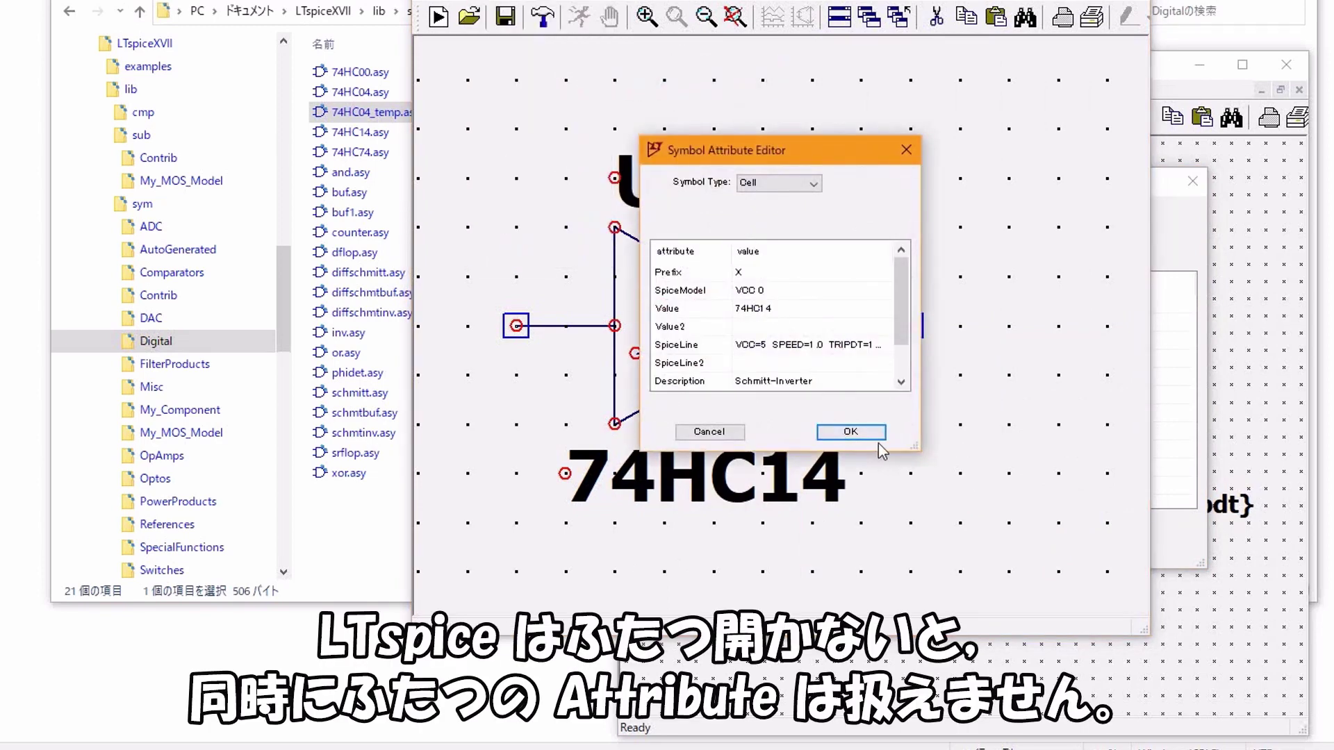
{"action": "left_click_drag", "start_coordinate": [910, 450], "coordinate": [1054, 512]}
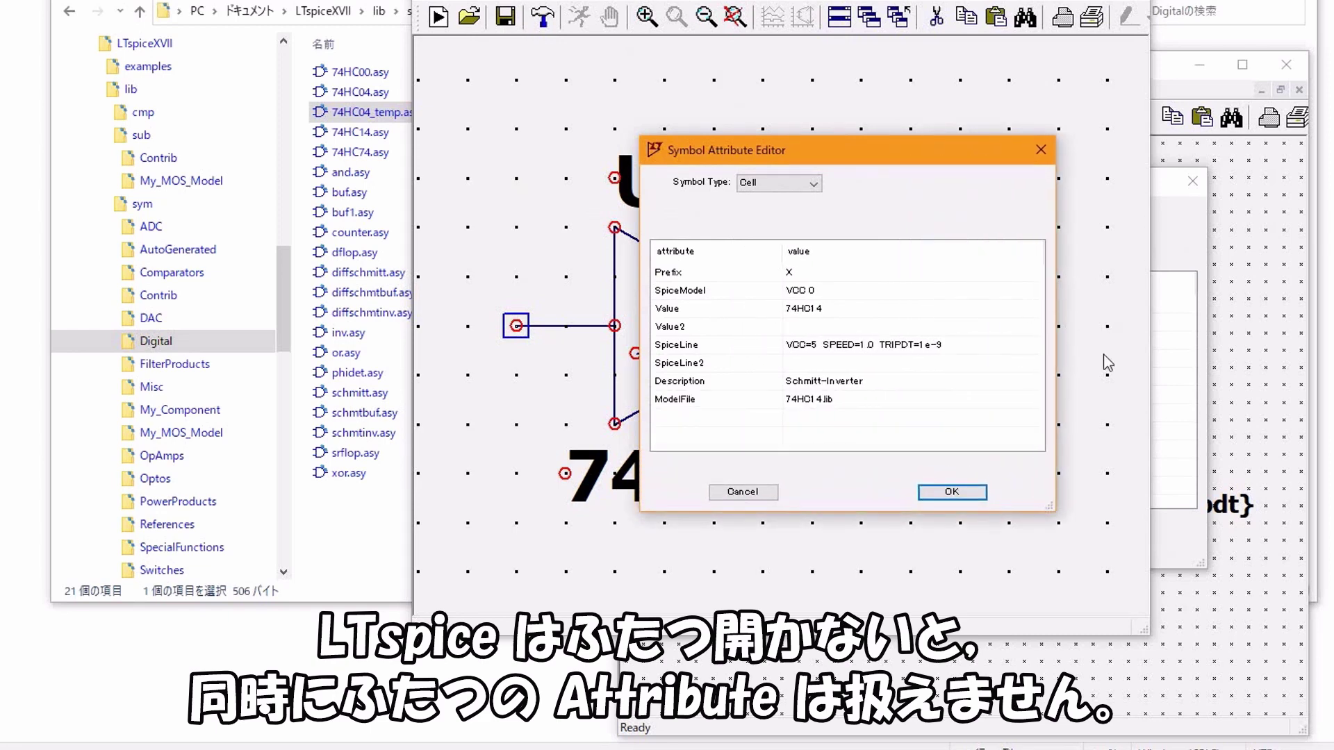
{"action": "left_click_drag", "start_coordinate": [957, 164], "coordinate": [505, 96]}
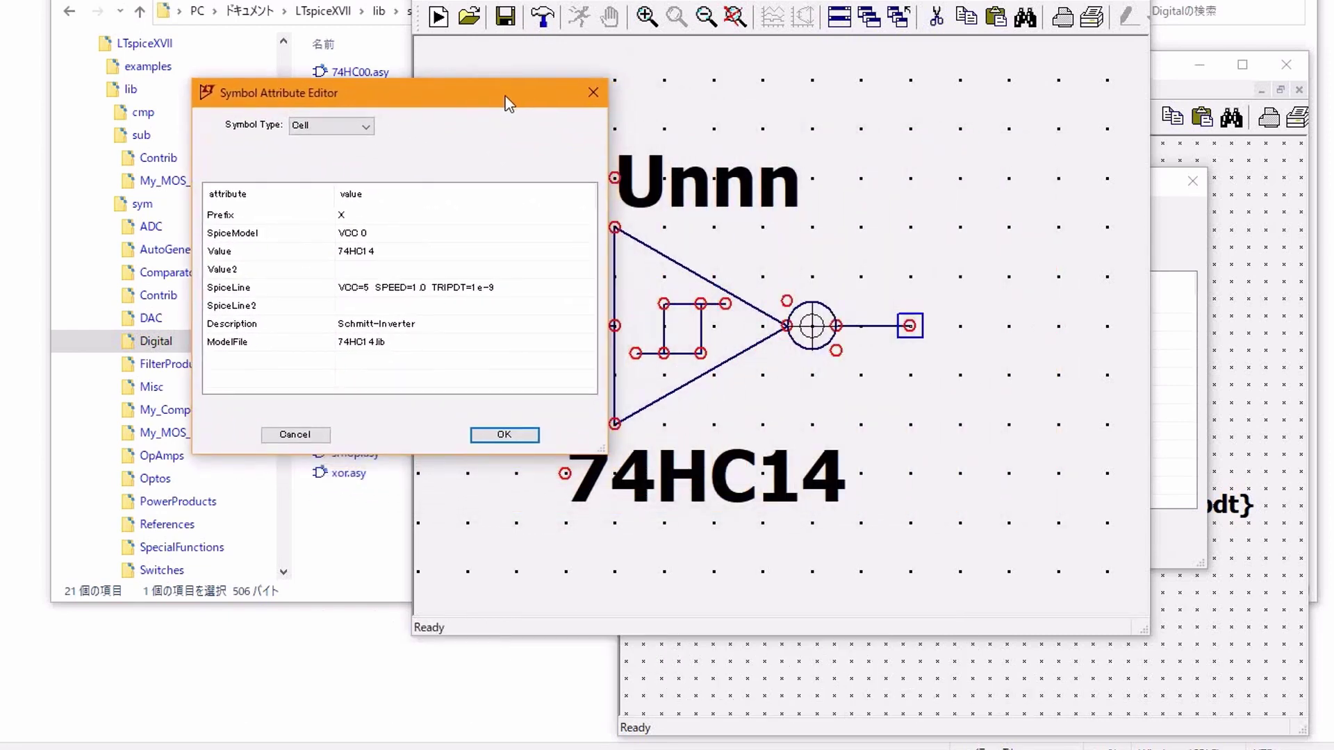
{"action": "left_click", "coordinate": [1211, 427]}
{"action": "left_click", "coordinate": [1039, 182]}
{"action": "left_click_drag", "start_coordinate": [1039, 185], "coordinate": [938, 70]}
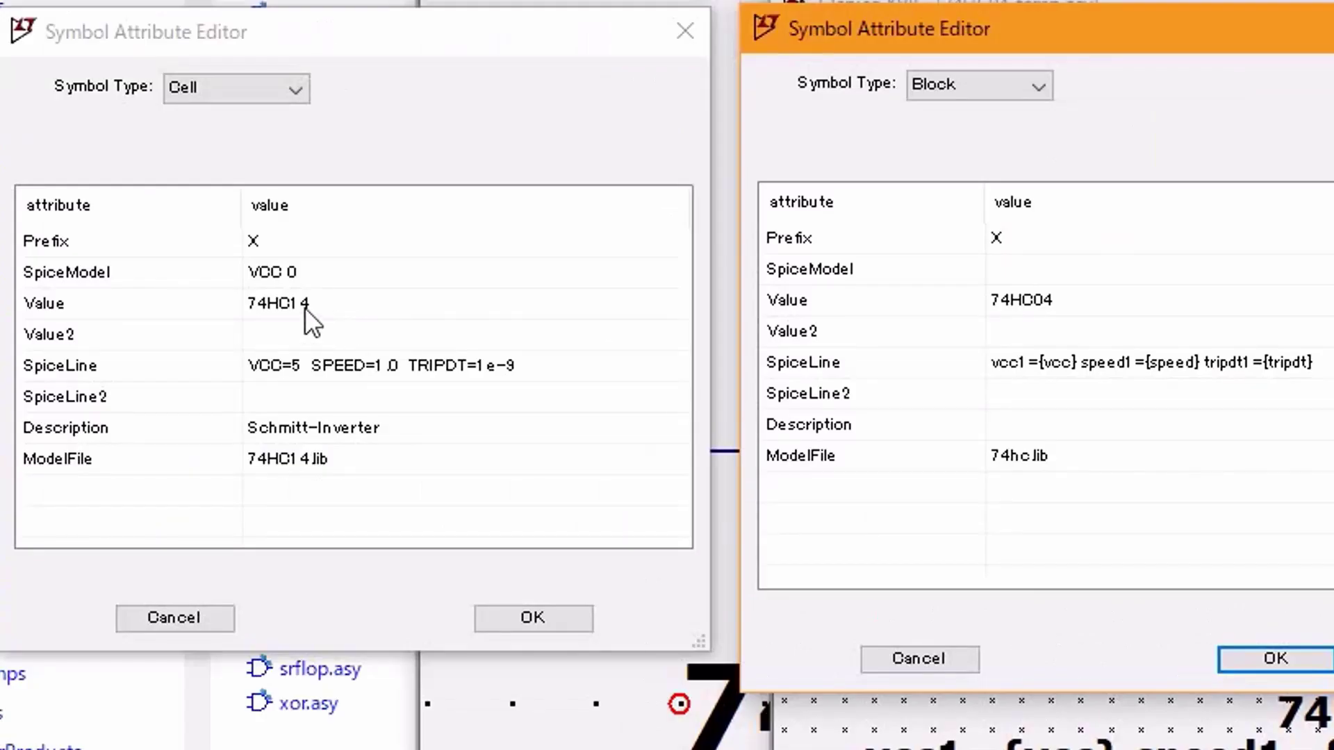
- Set the Value attribute of the 74HC04.asy symbol to 74HC04
{"action": "left_click", "coordinate": [342, 241]}
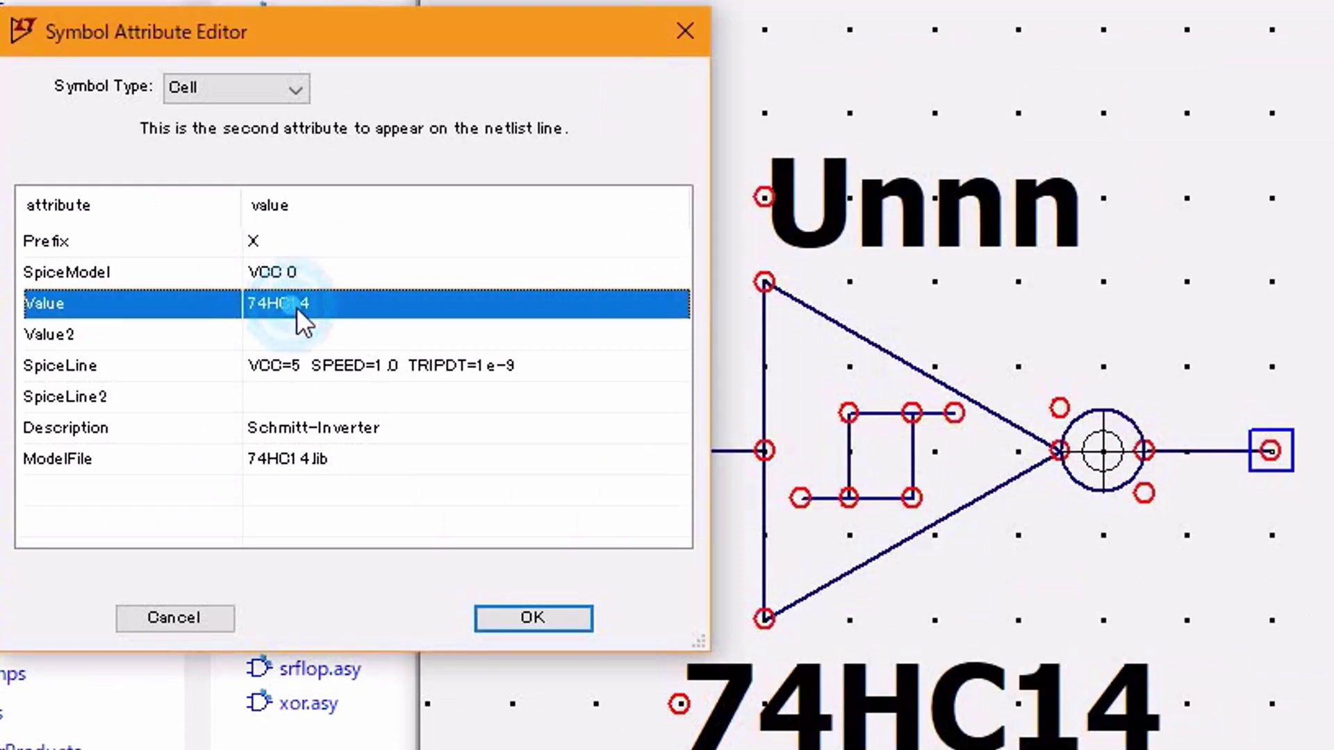
{"action": "left_click", "coordinate": [300, 309]}
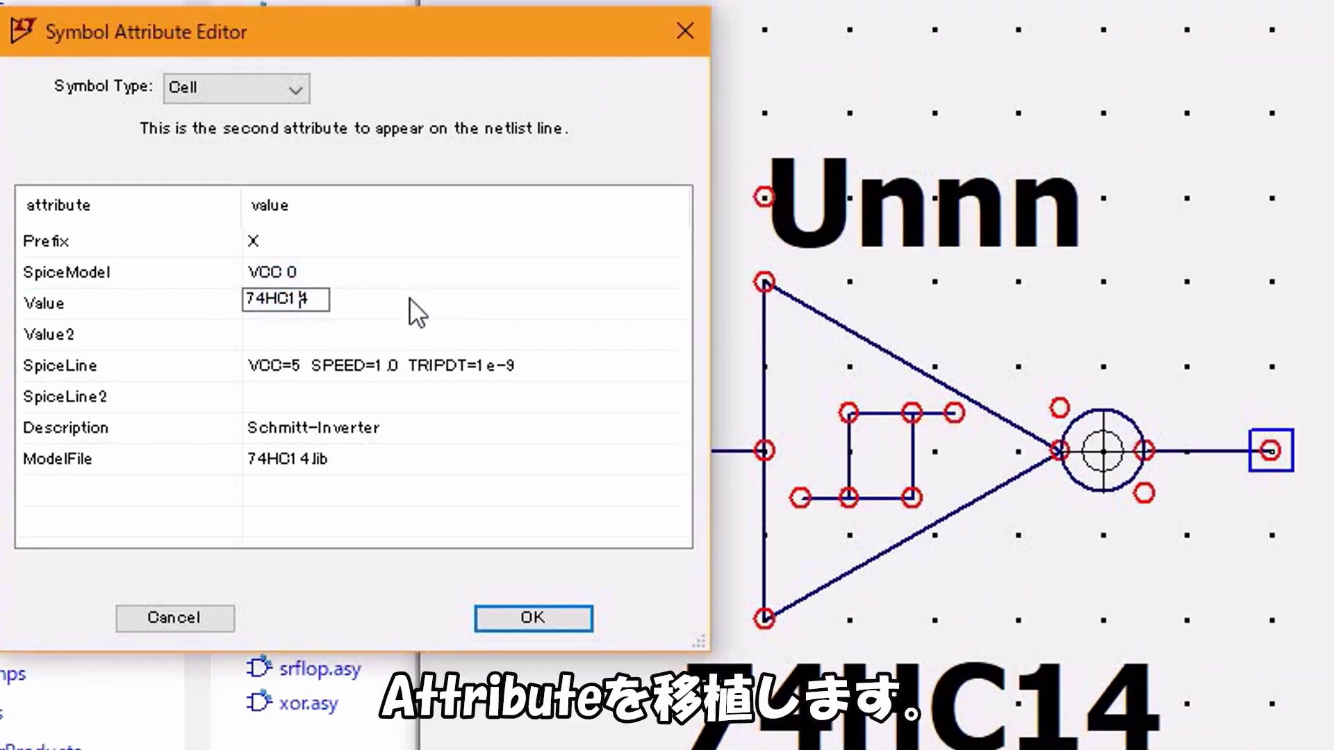
{"action": "key", "text": "BackSpace"}
{"action": "type", "text": "0"}
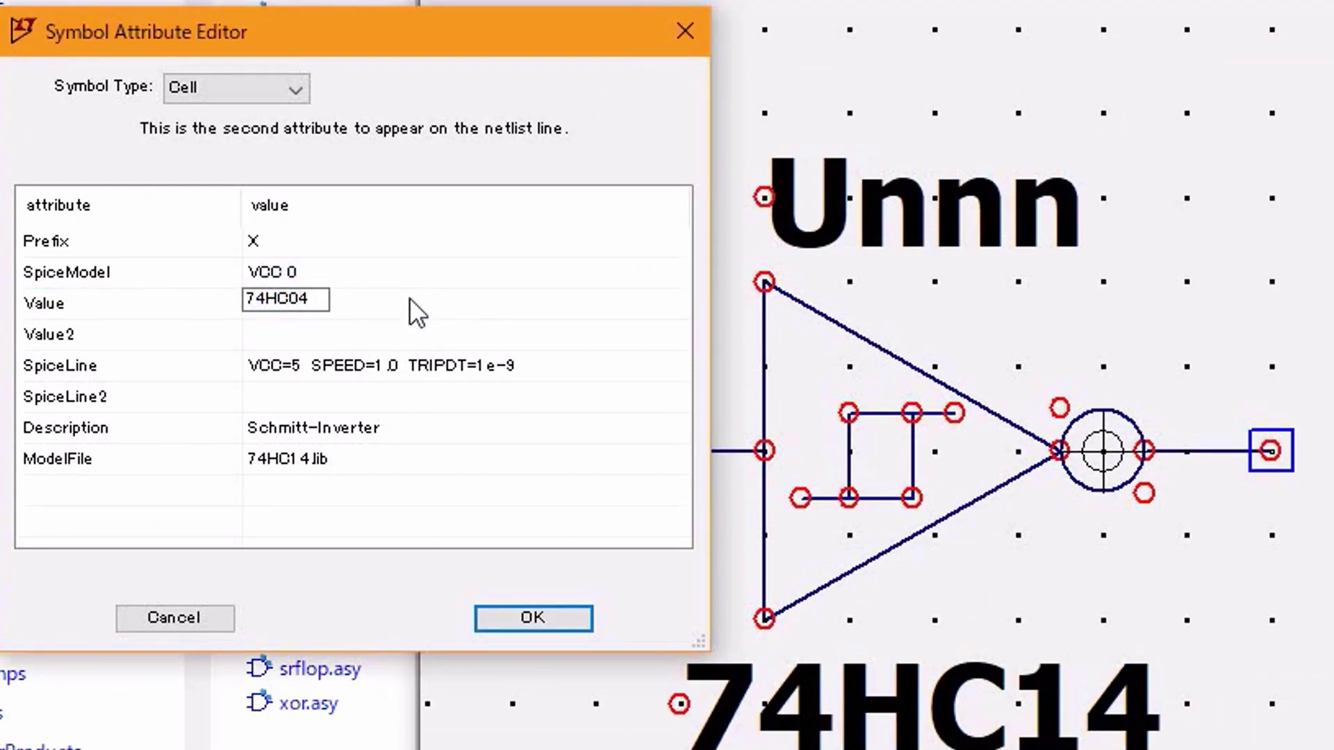
{"action": "left_click", "coordinate": [527, 310]}
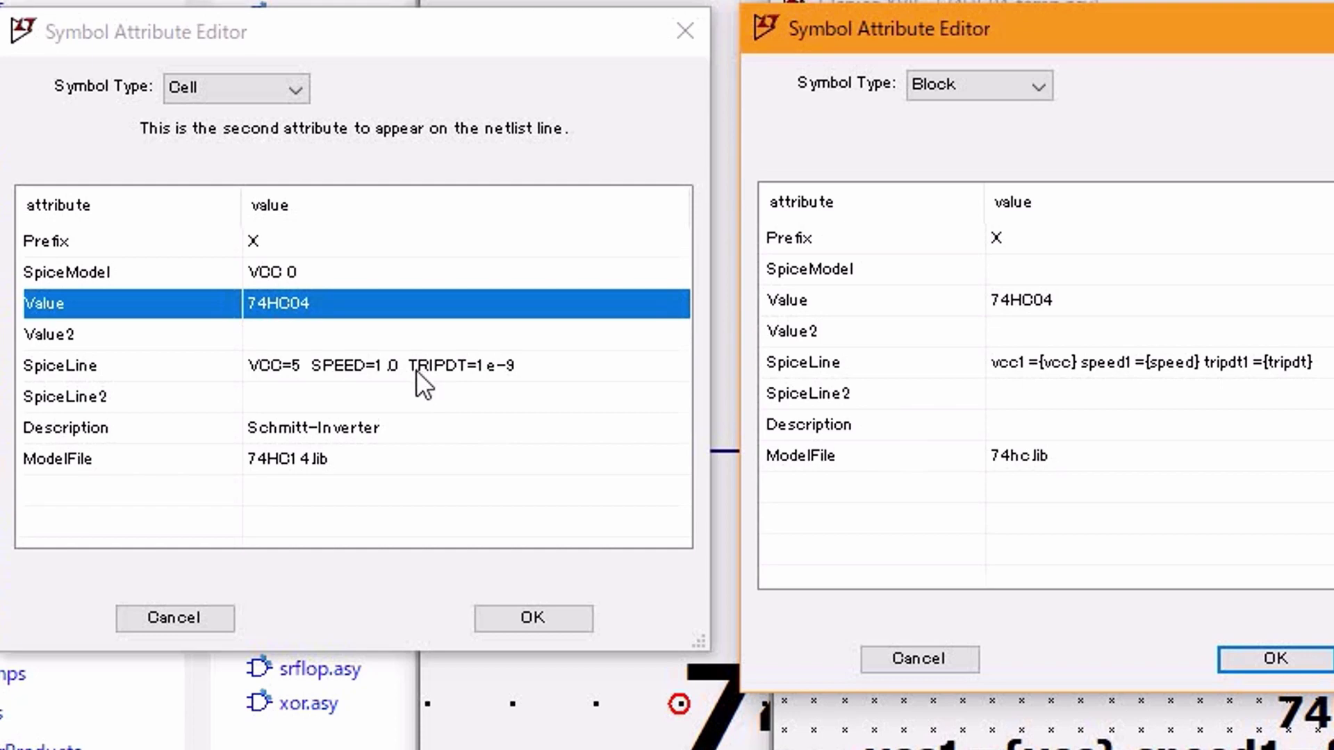
- Shorten the Description attribute of the 74HC04.asy symbol to Inverter
{"action": "left_click", "coordinate": [360, 432]}
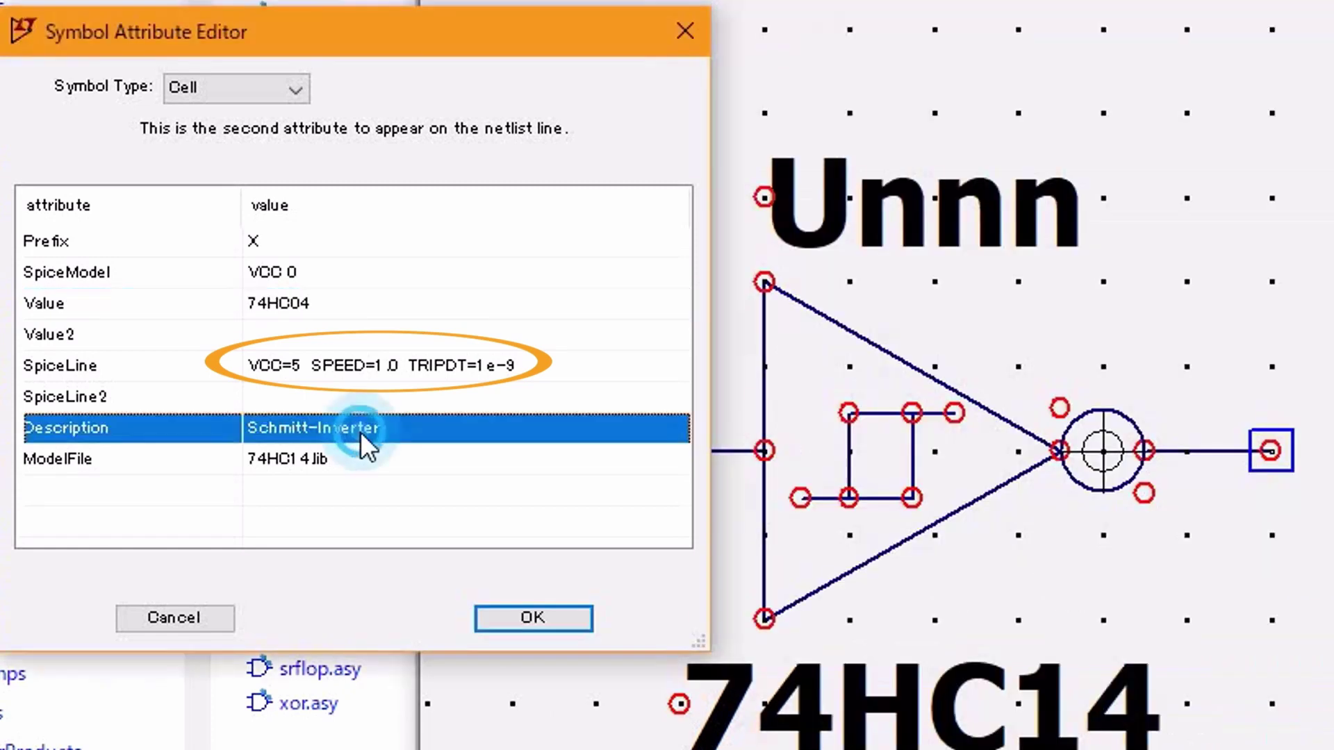
{"action": "left_click", "coordinate": [312, 429]}
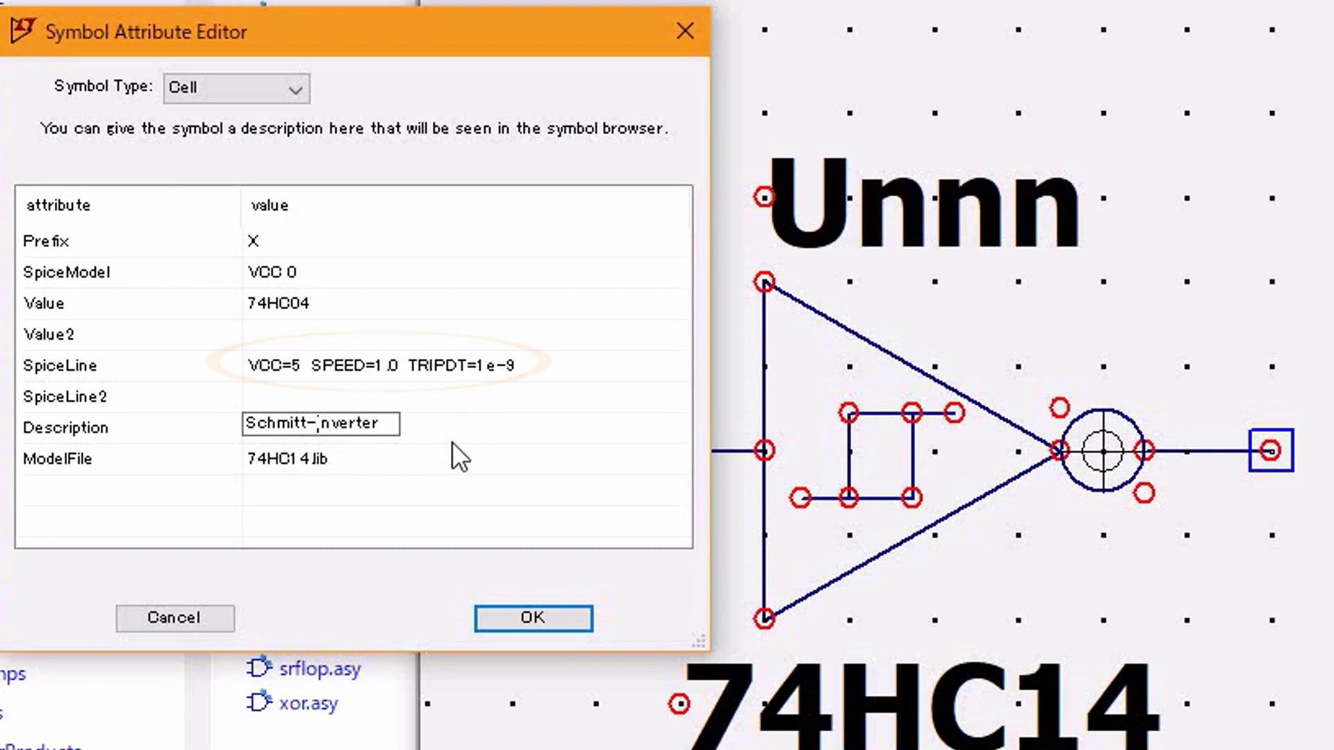
{"action": "key", "text": "BackSpace"}
{"action": "key", "text": "BackSpace"}
{"action": "key", "text": "BackSpace"}
{"action": "key", "text": "BackSpace"}
{"action": "key", "text": "BackSpace"}
{"action": "key", "text": "BackSpace"}
{"action": "key", "text": "BackSpace"}
{"action": "key", "text": "BackSpace"}
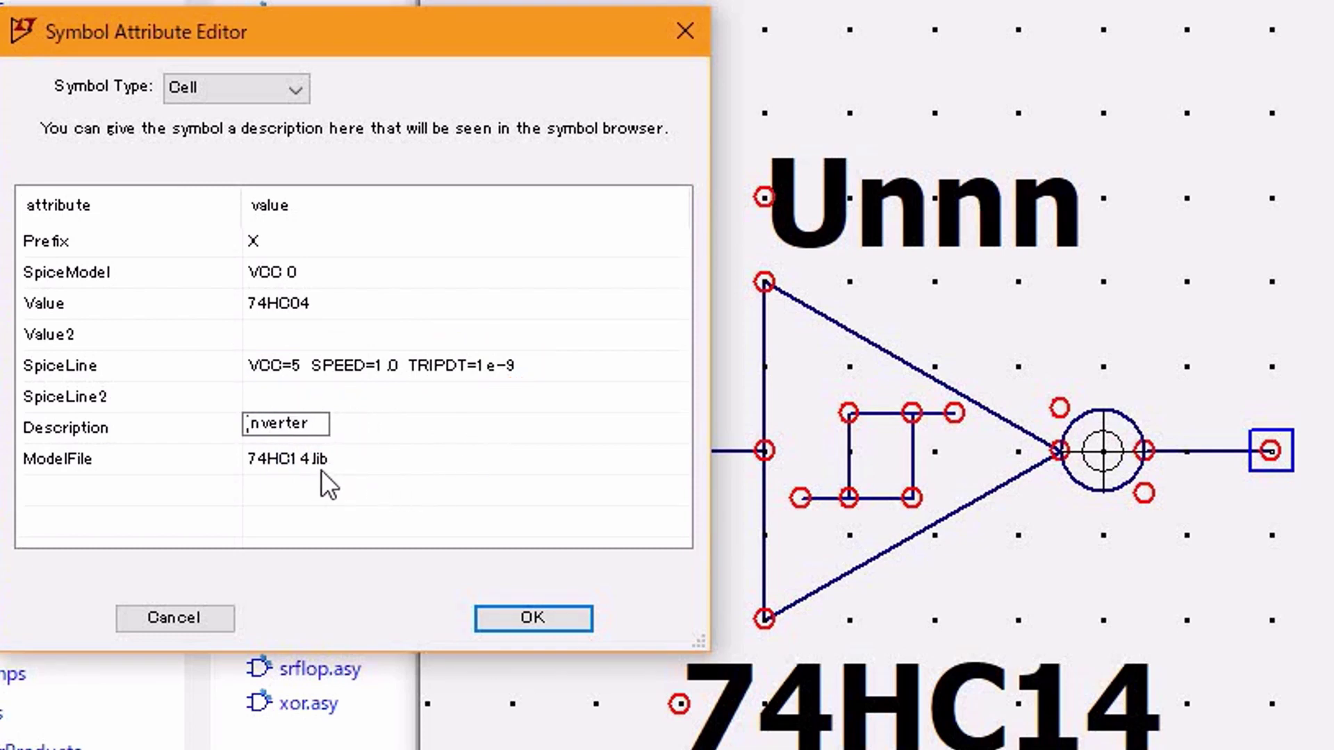
- Set the ModelFile attribute of the 74HC04.asy symbol to 74hc.lib and accept the attribute changes
{"action": "left_click", "coordinate": [297, 460]}
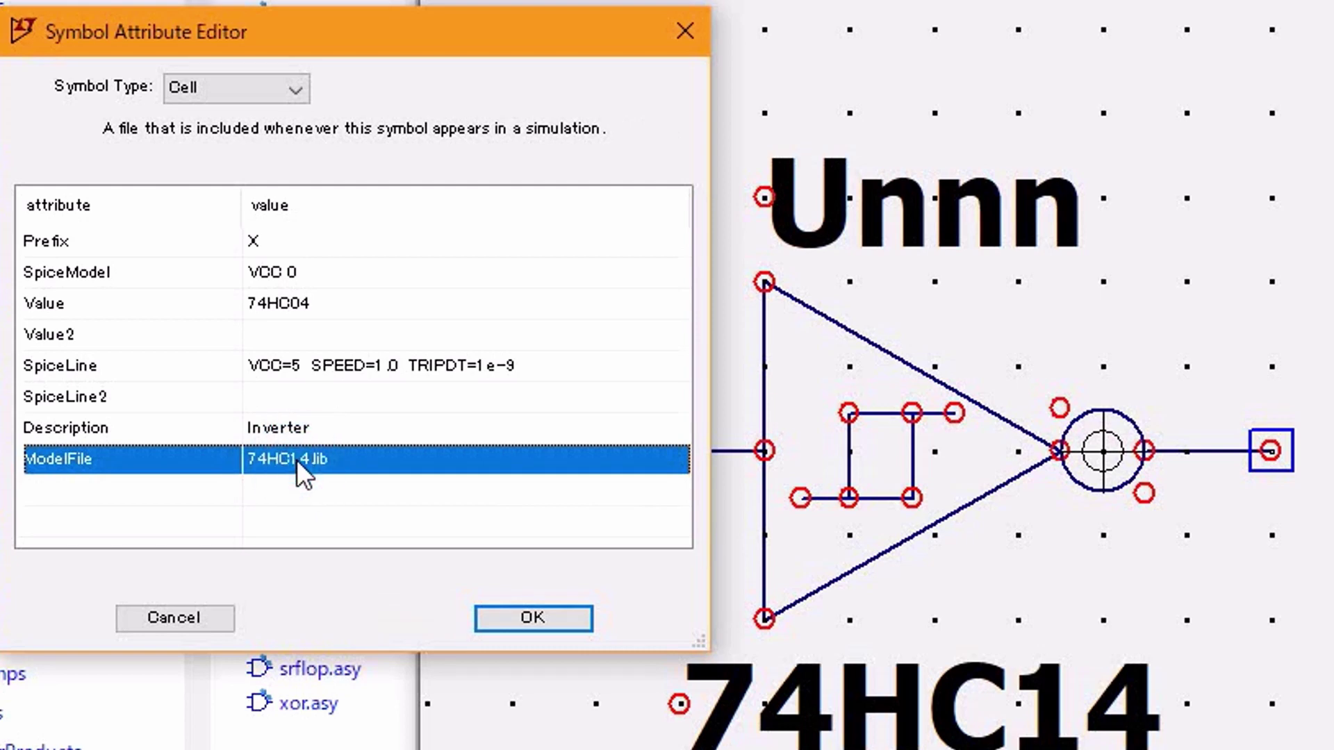
{"action": "left_click", "coordinate": [297, 459]}
{"action": "key", "text": "BackSpace"}
{"action": "type", "text": "4"}
{"action": "key", "text": "BackSpace"}
{"action": "key", "text": "BackSpace"}
{"action": "key", "text": "BackSpace"}
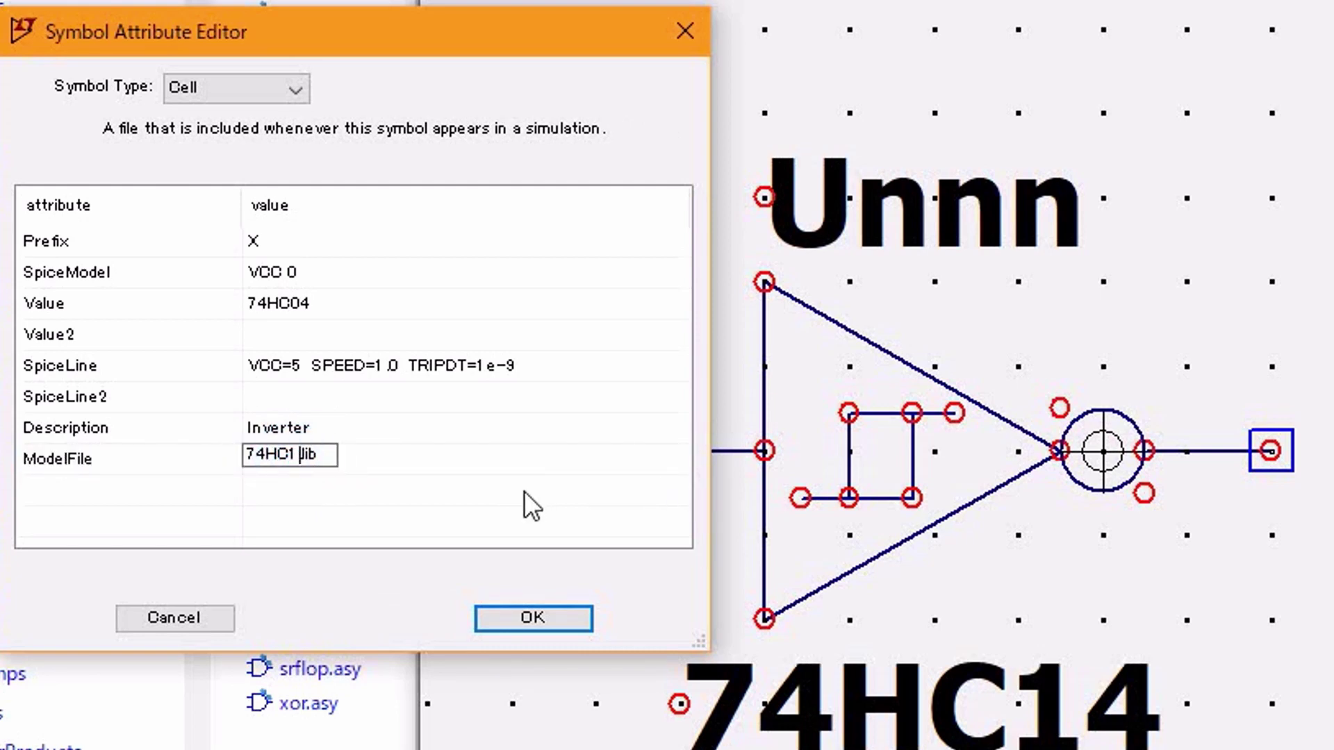
{"action": "key", "text": "BackSpace"}
{"action": "type", "text": "hc"}
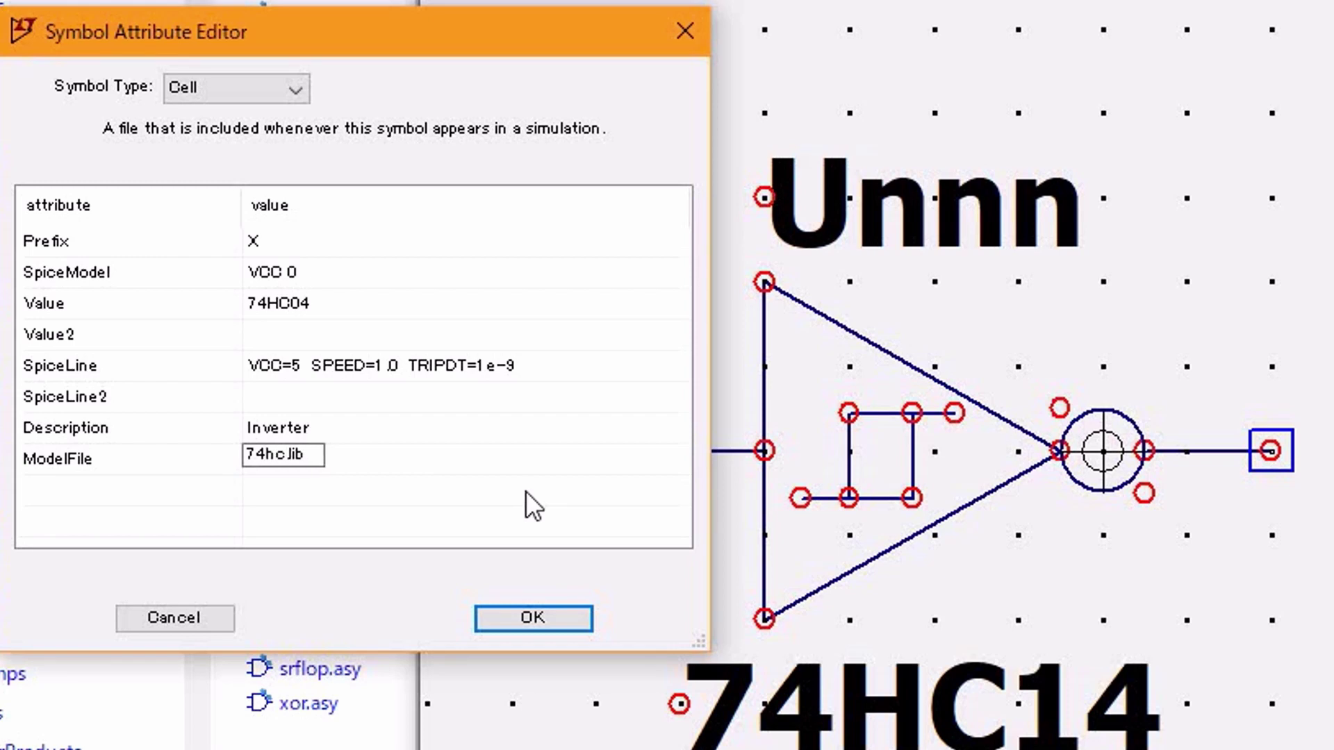
{"action": "left_click", "coordinate": [549, 503]}
{"action": "key", "text": "ctrl+a"}
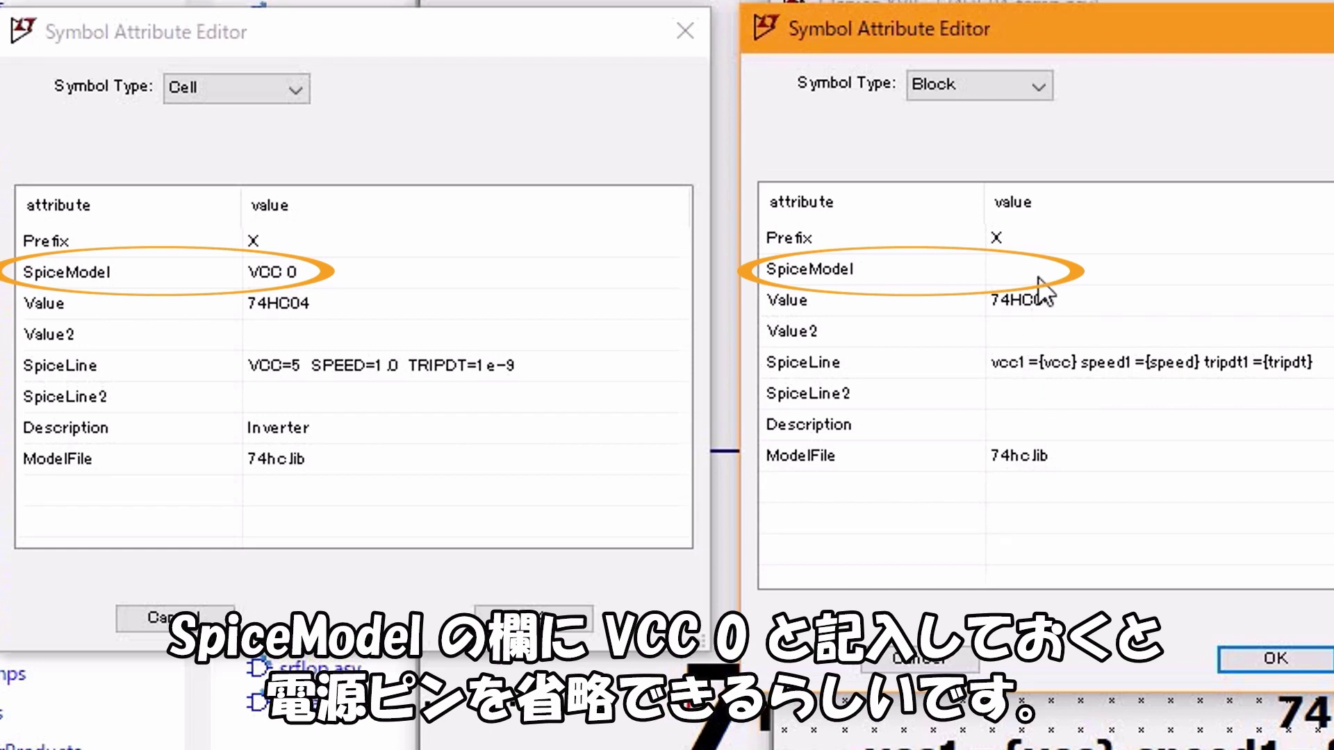
{"action": "left_click", "coordinate": [547, 28]}
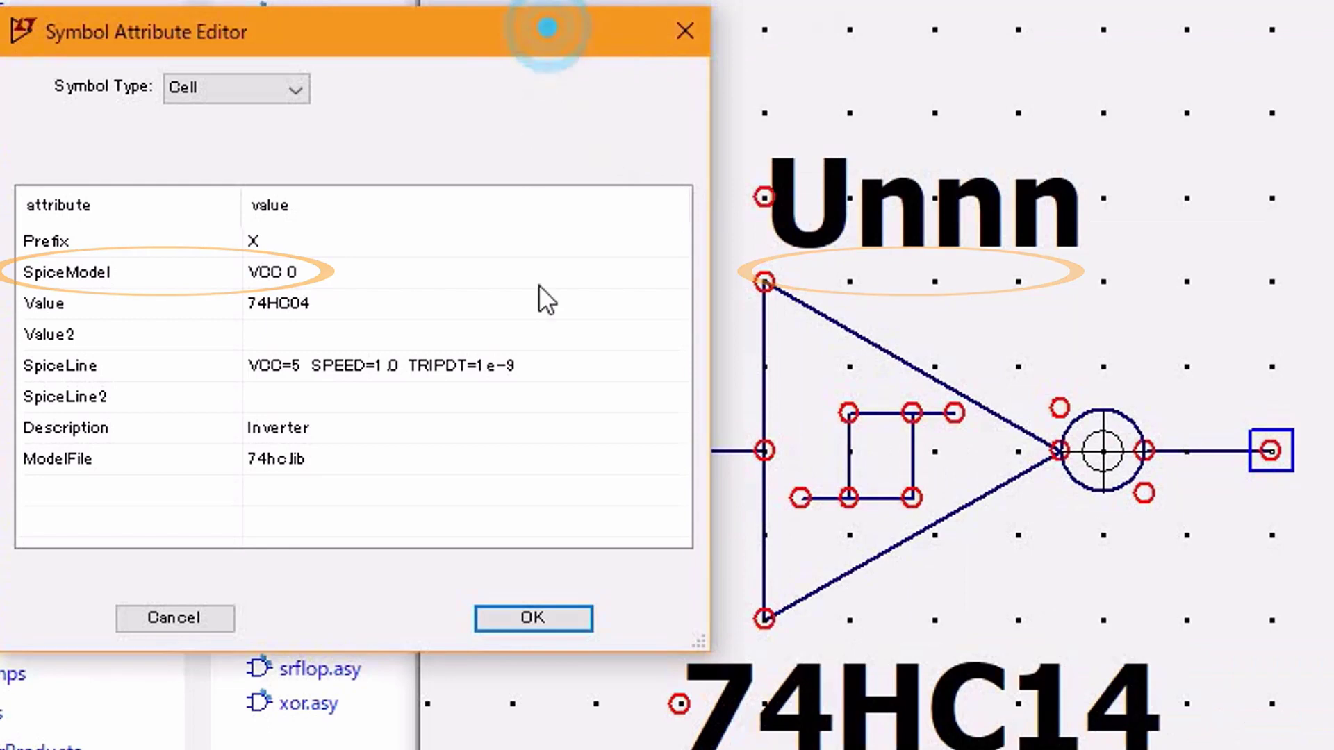
{"action": "left_click", "coordinate": [523, 617]}
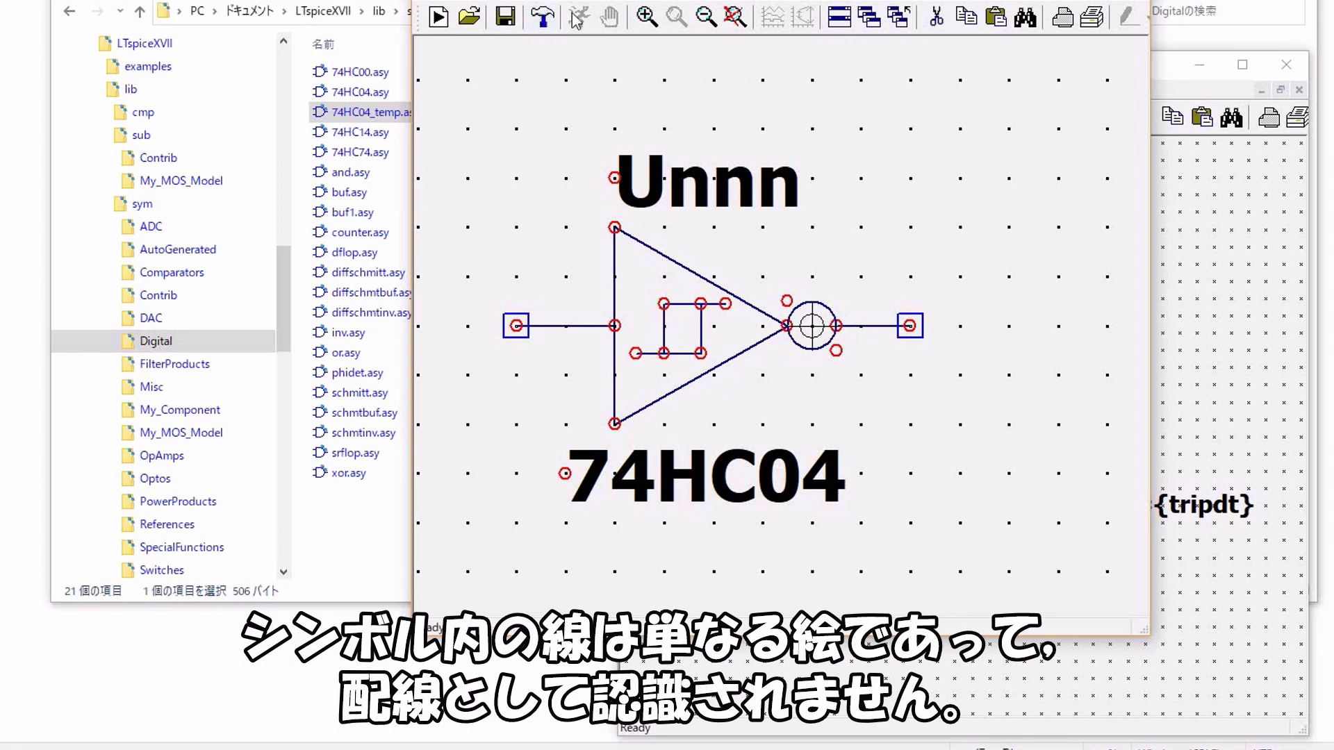
- Delete the four hysteresis mark lines inside the triangle of the 74HC04 symbol
{"action": "left_click", "coordinate": [938, 15]}
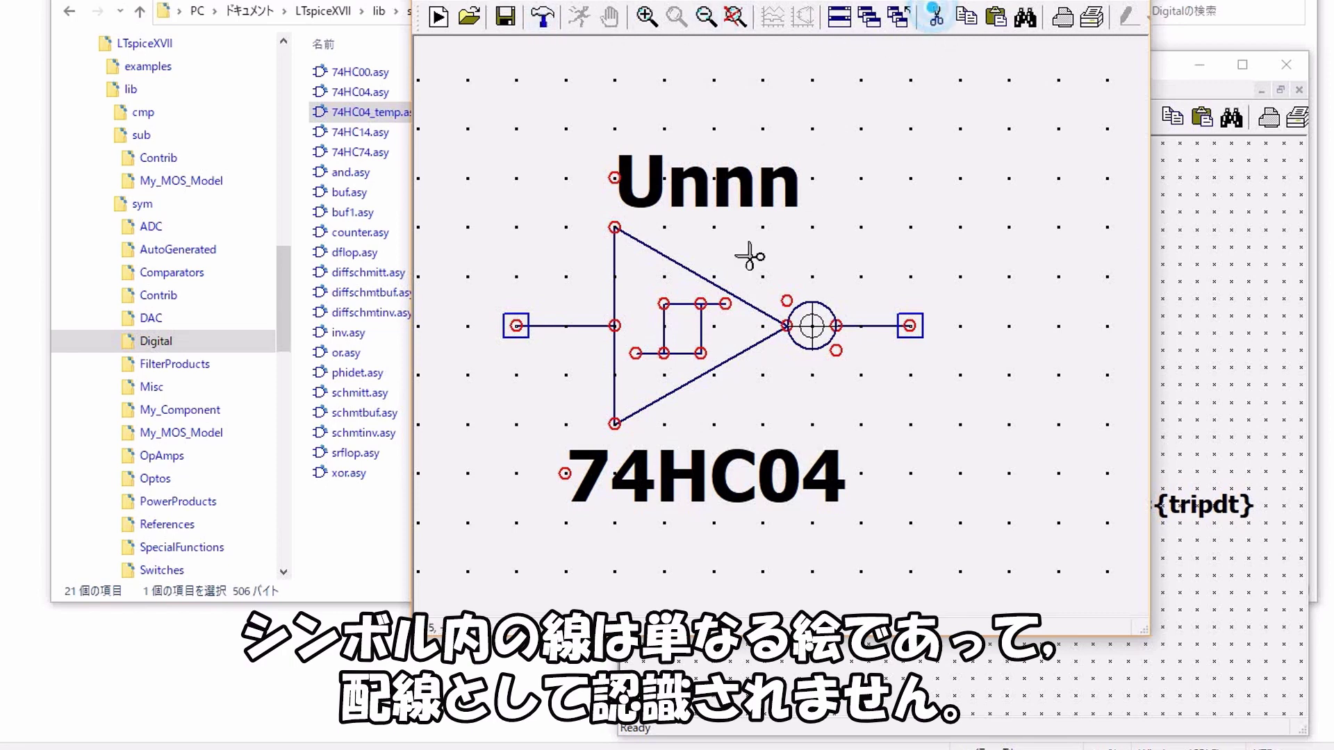
{"action": "left_click", "coordinate": [681, 303]}
{"action": "left_click", "coordinate": [701, 328]}
{"action": "left_click", "coordinate": [663, 331]}
{"action": "left_click", "coordinate": [669, 353]}
{"action": "right_click", "coordinate": [967, 407]}
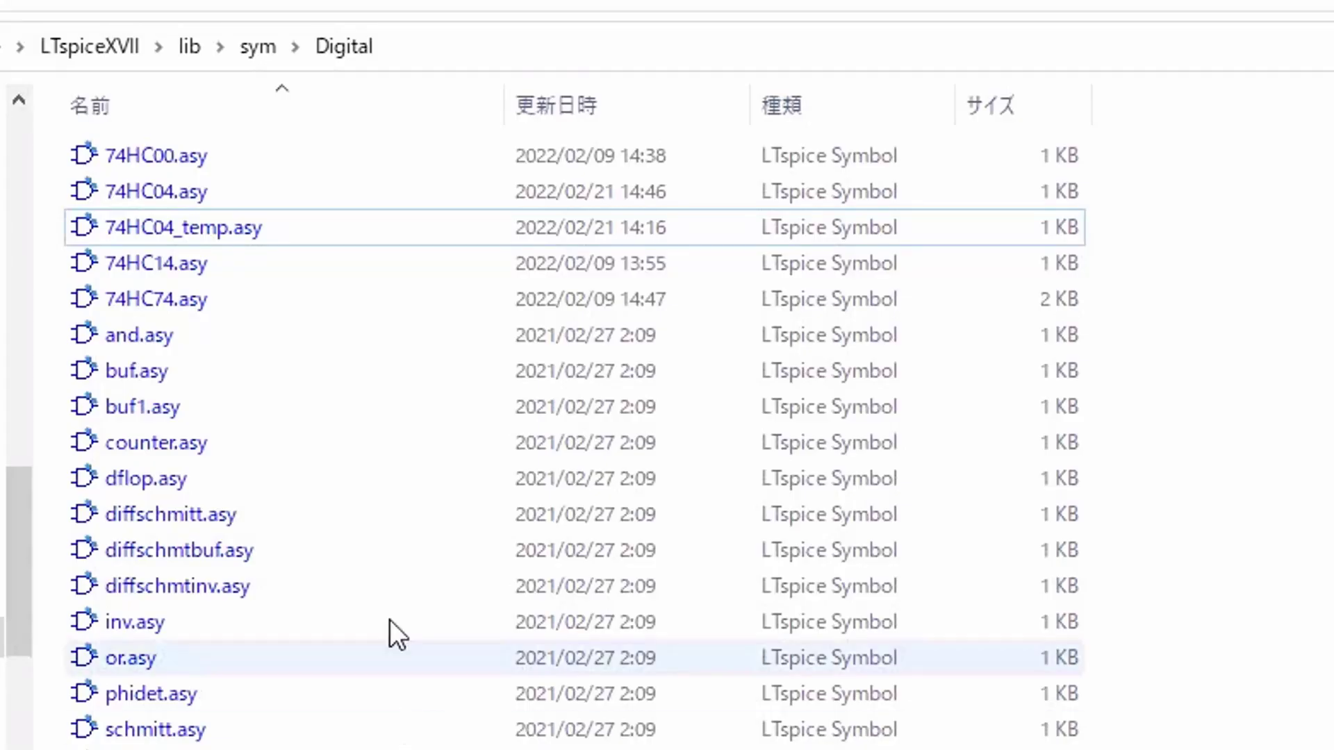
- Delete the 74HC04_temp.asy file from the Digital symbol folder
{"action": "left_click", "coordinate": [235, 234]}
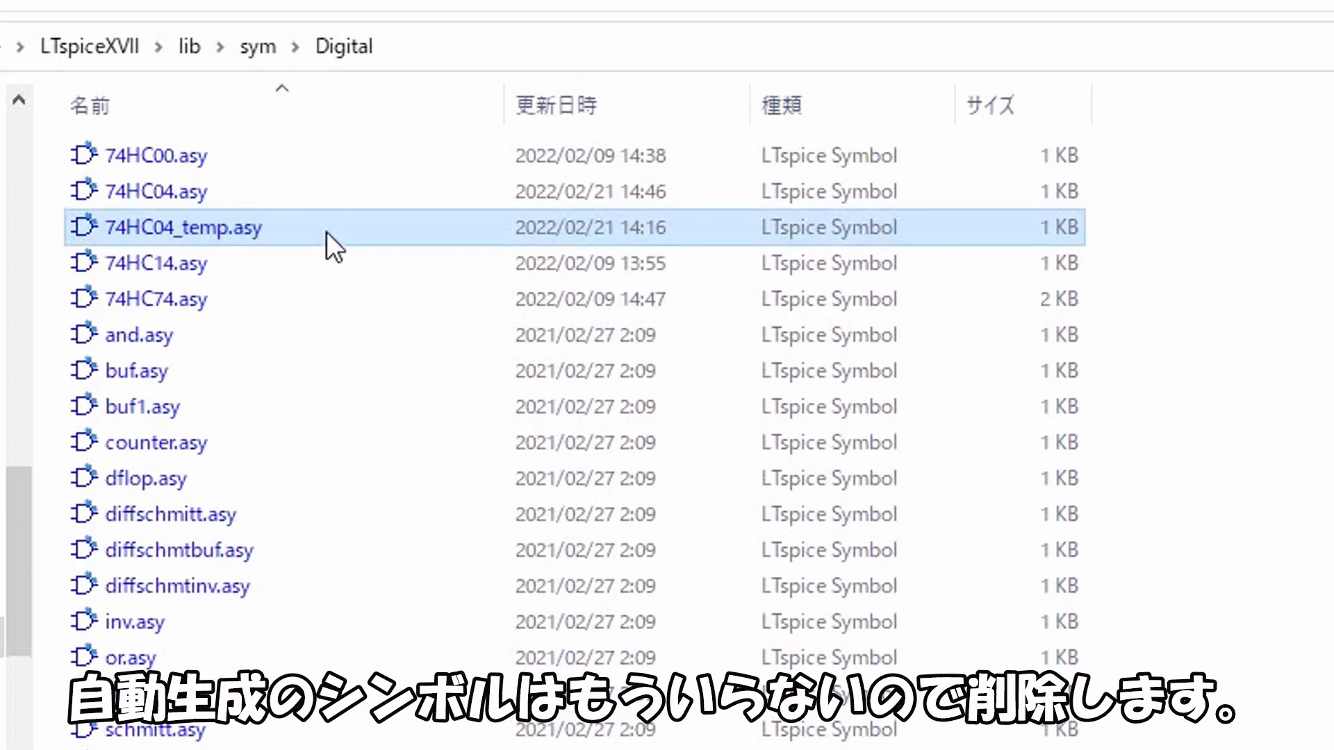
{"action": "key", "text": "Delete"}
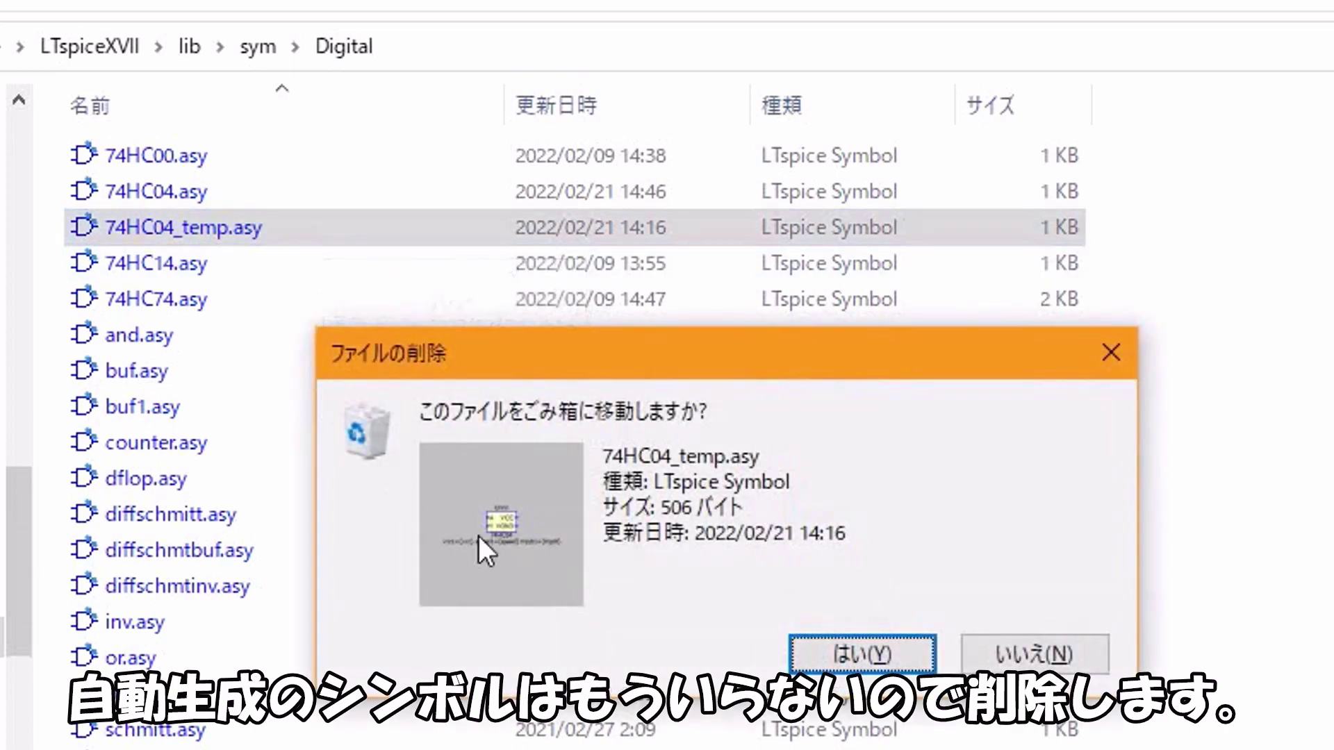
{"action": "left_click", "coordinate": [849, 658]}
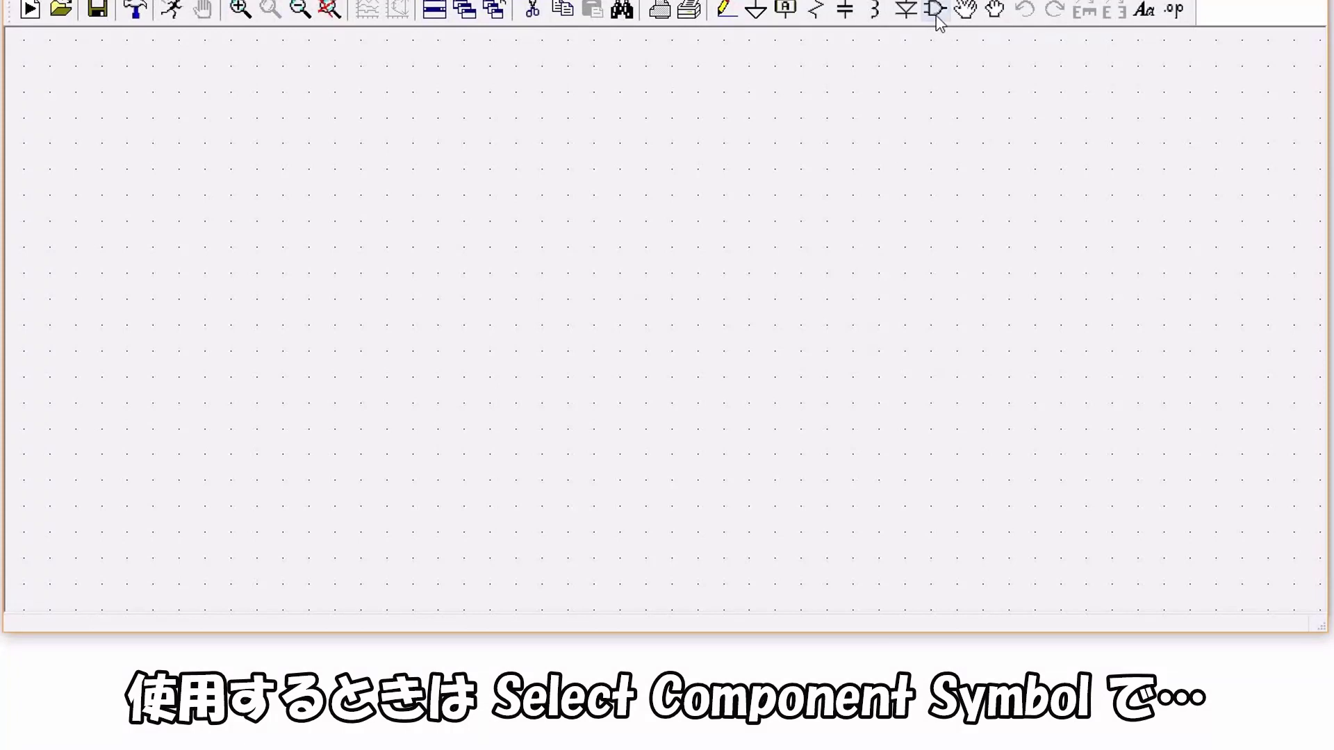
- Place one 74HC04 inverter from the Digital symbol directory on the empty schematic
{"action": "left_click", "coordinate": [935, 9]}
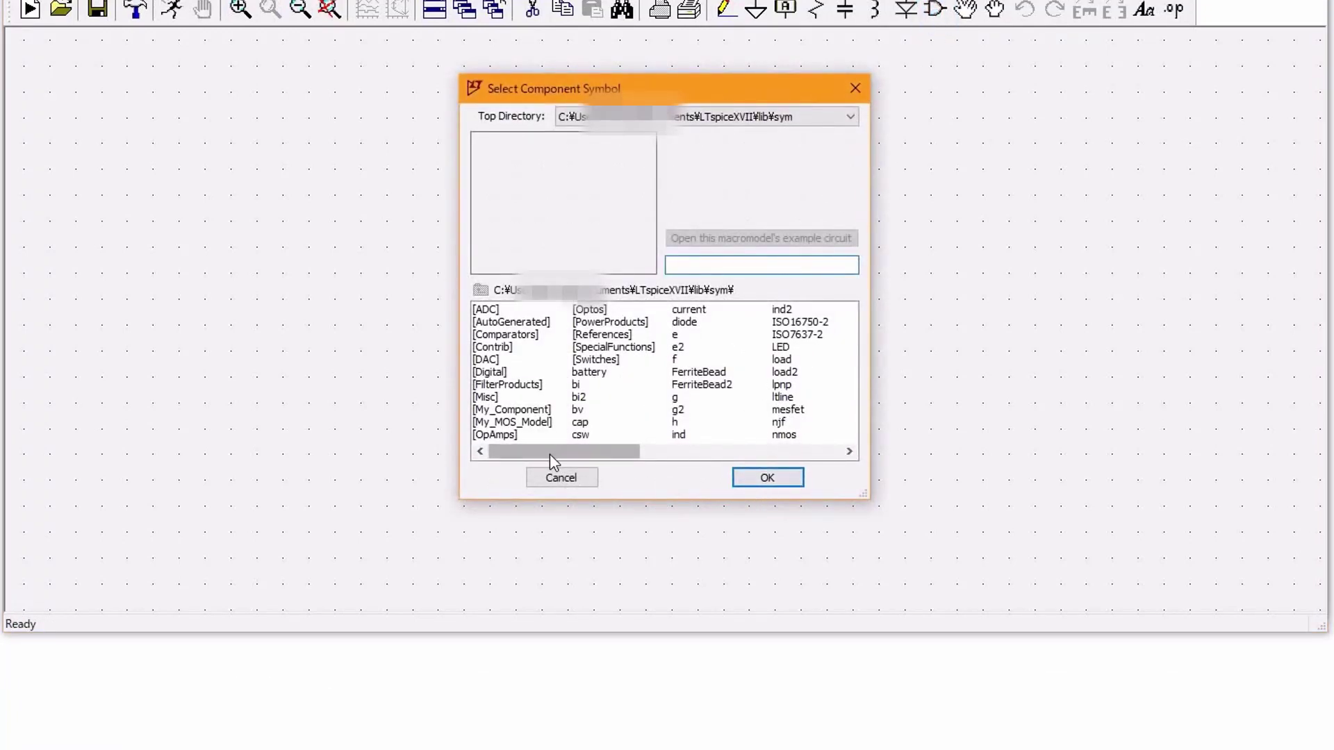
{"action": "left_click", "coordinate": [487, 373]}
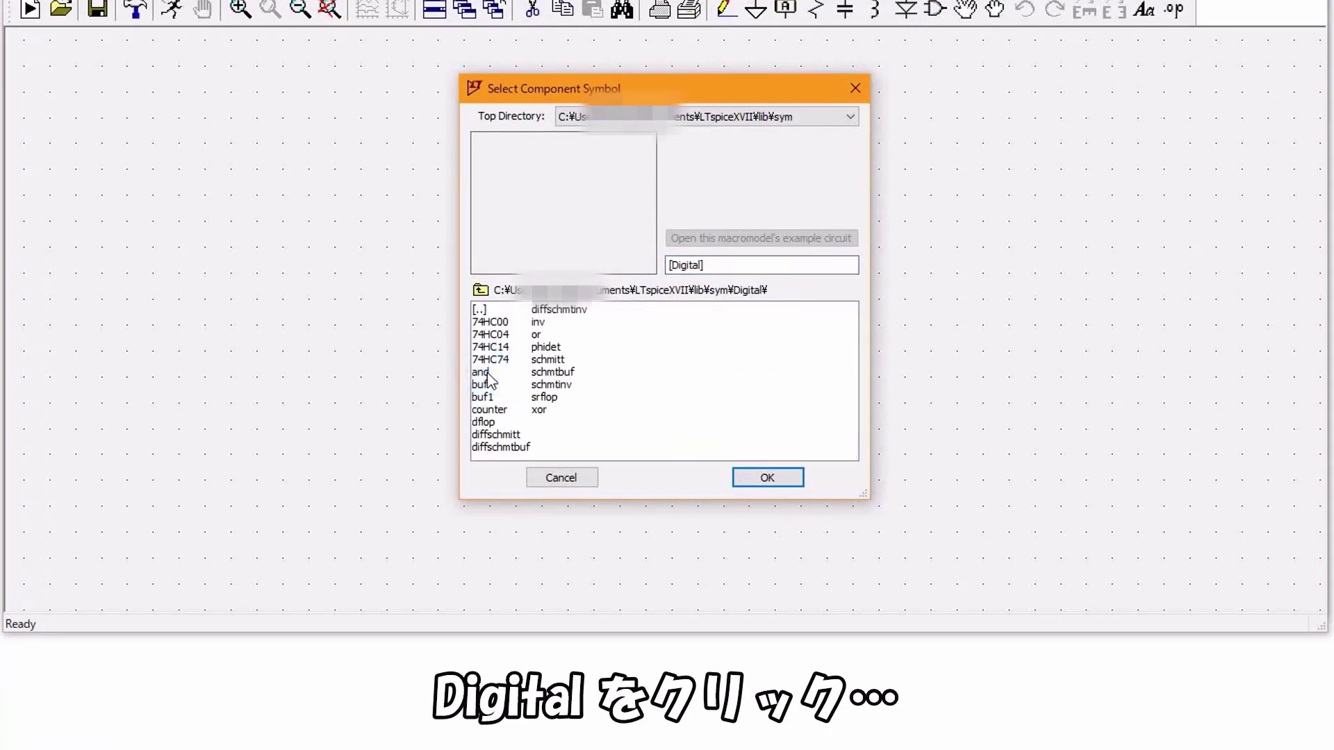
{"action": "left_click", "coordinate": [503, 335]}
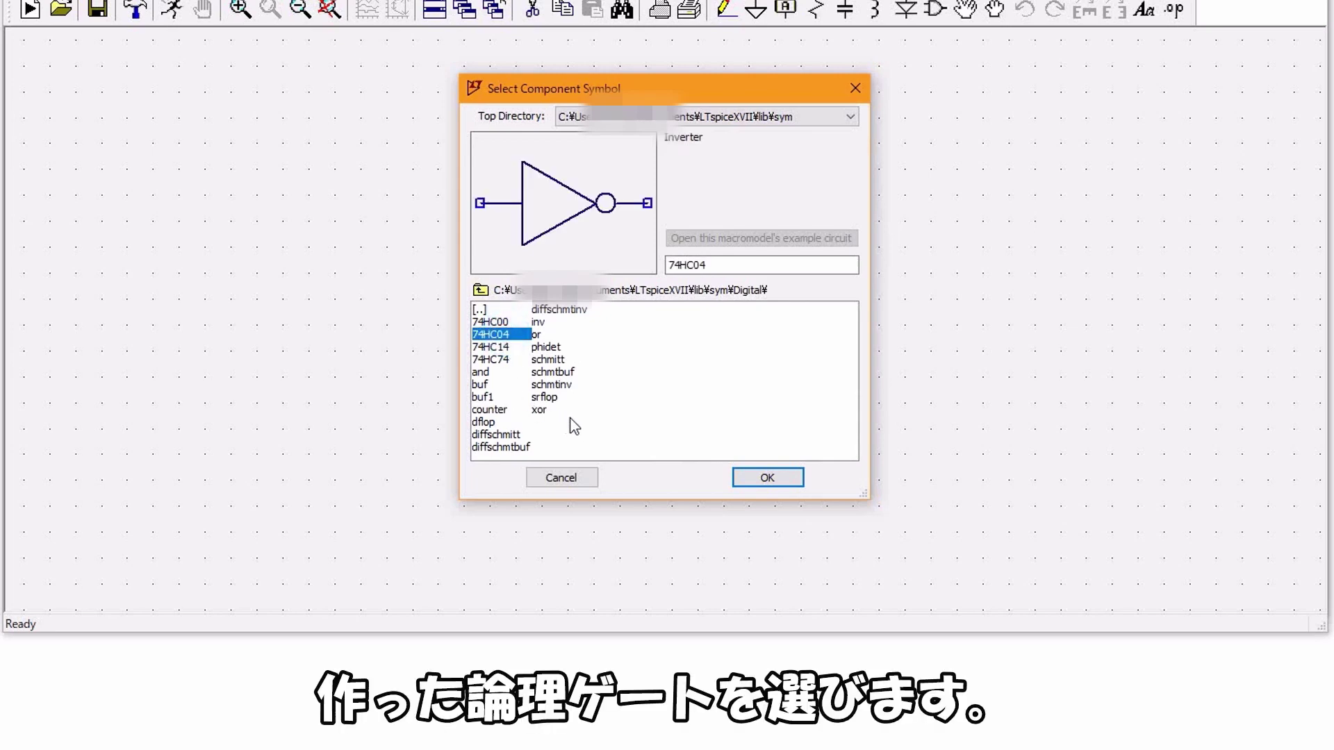
{"action": "left_click", "coordinate": [766, 478]}
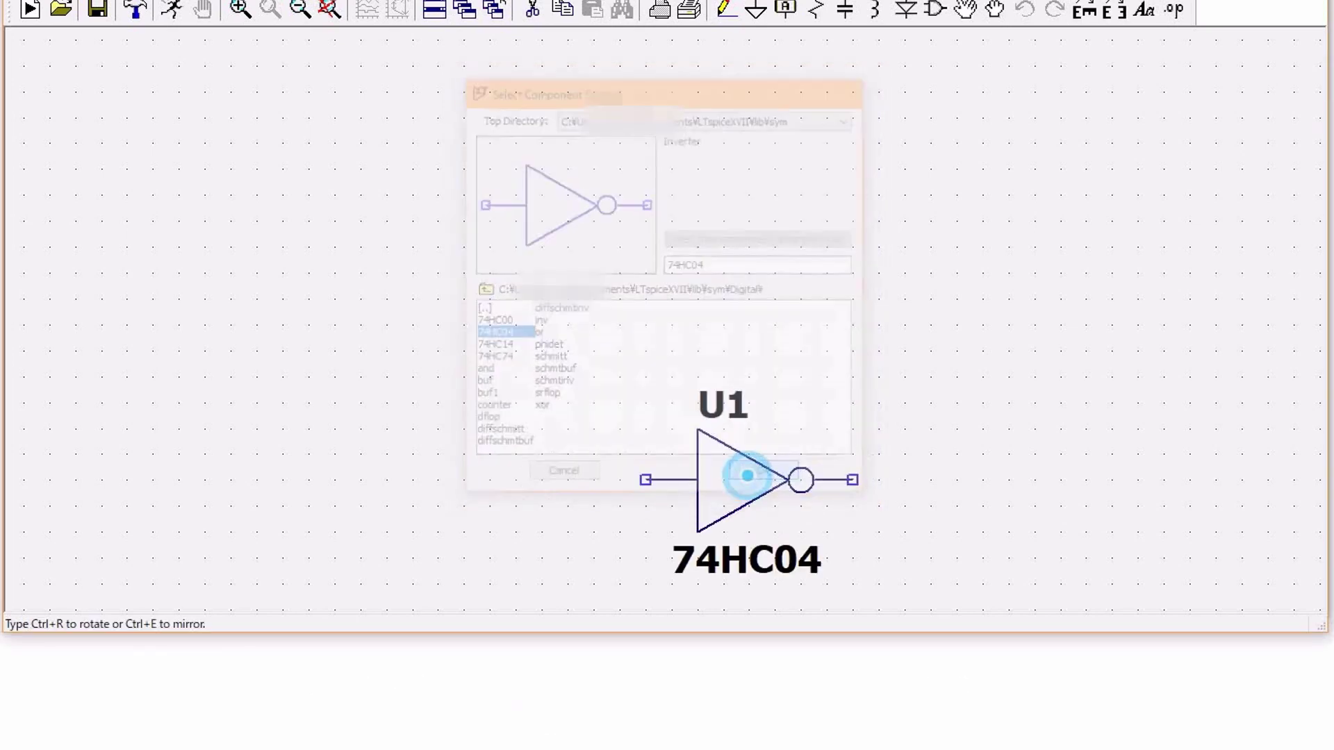
{"action": "left_click", "coordinate": [611, 290]}
{"action": "right_click", "coordinate": [435, 232]}
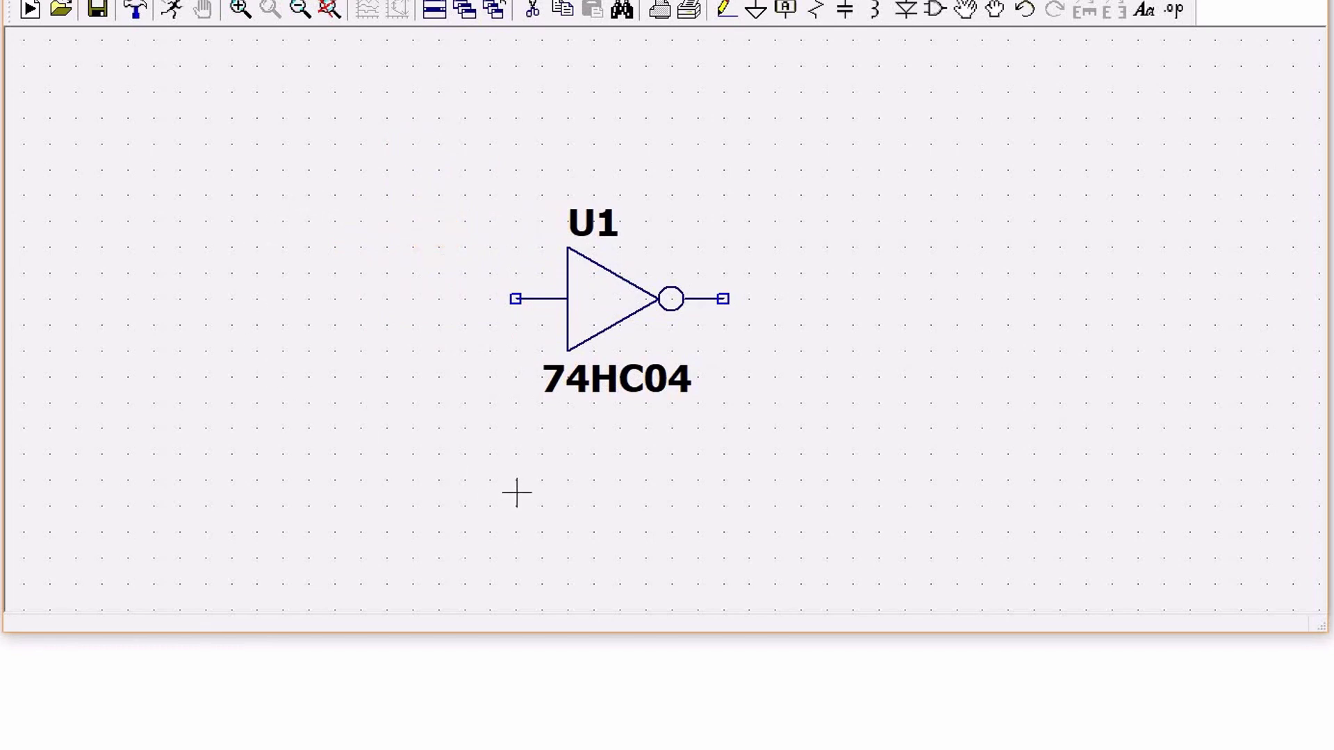
- Make the SpiceLine attribute of inverter U1 visible on the schematic
{"action": "right_click", "coordinate": [587, 303]}
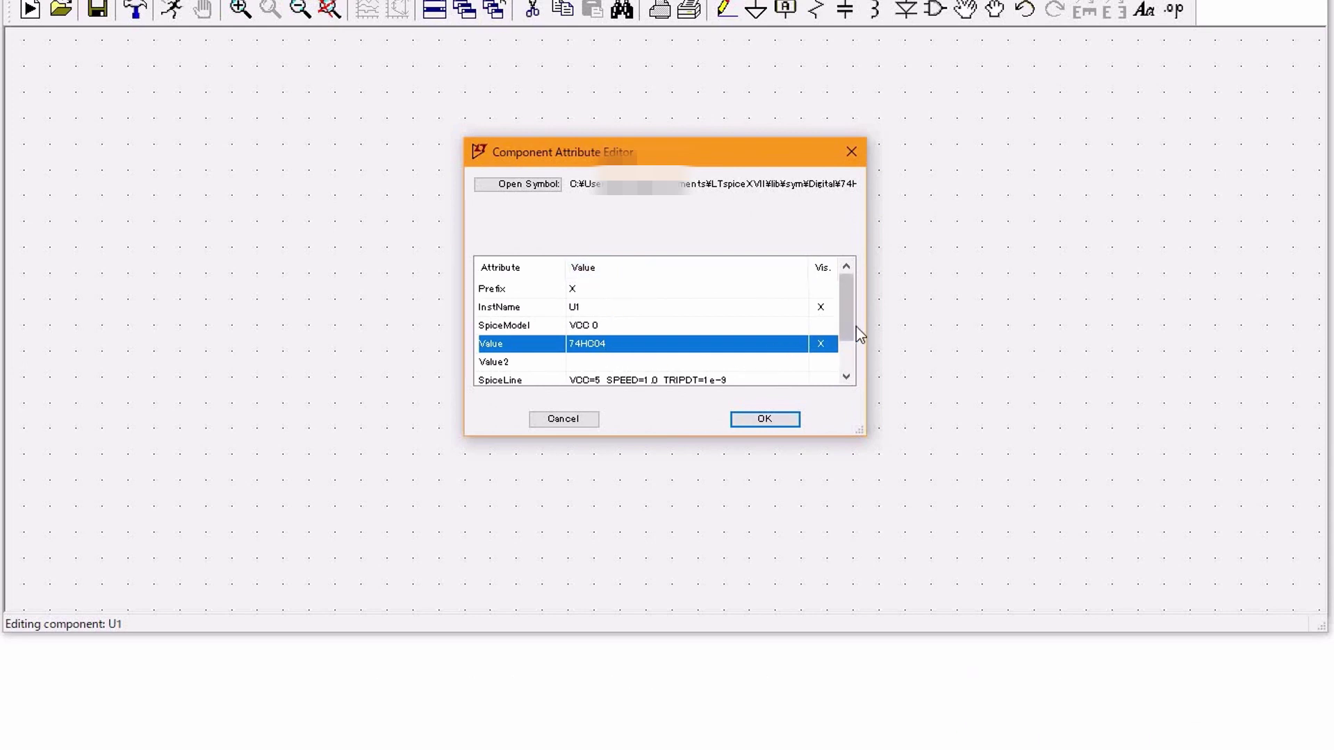
{"action": "left_click_drag", "start_coordinate": [849, 323], "coordinate": [634, 352]}
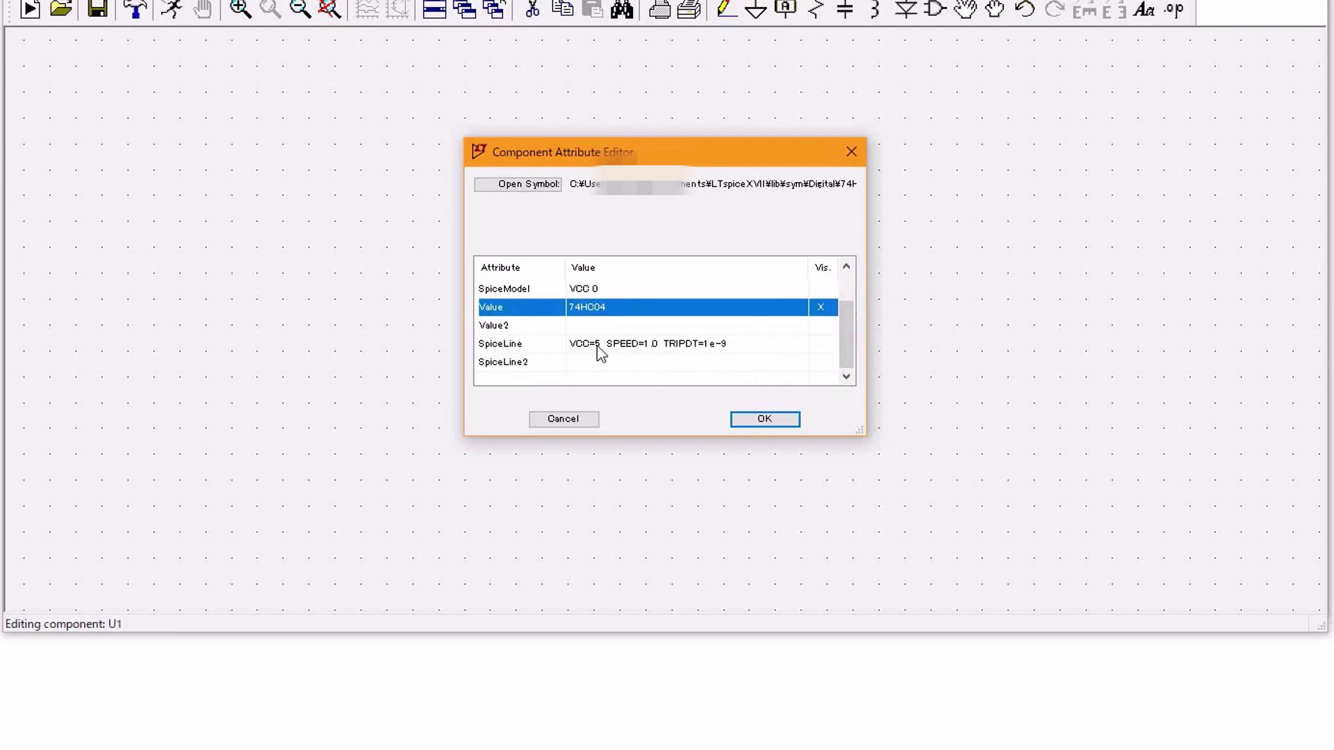
{"action": "left_click", "coordinate": [821, 344]}
{"action": "left_click", "coordinate": [745, 421]}
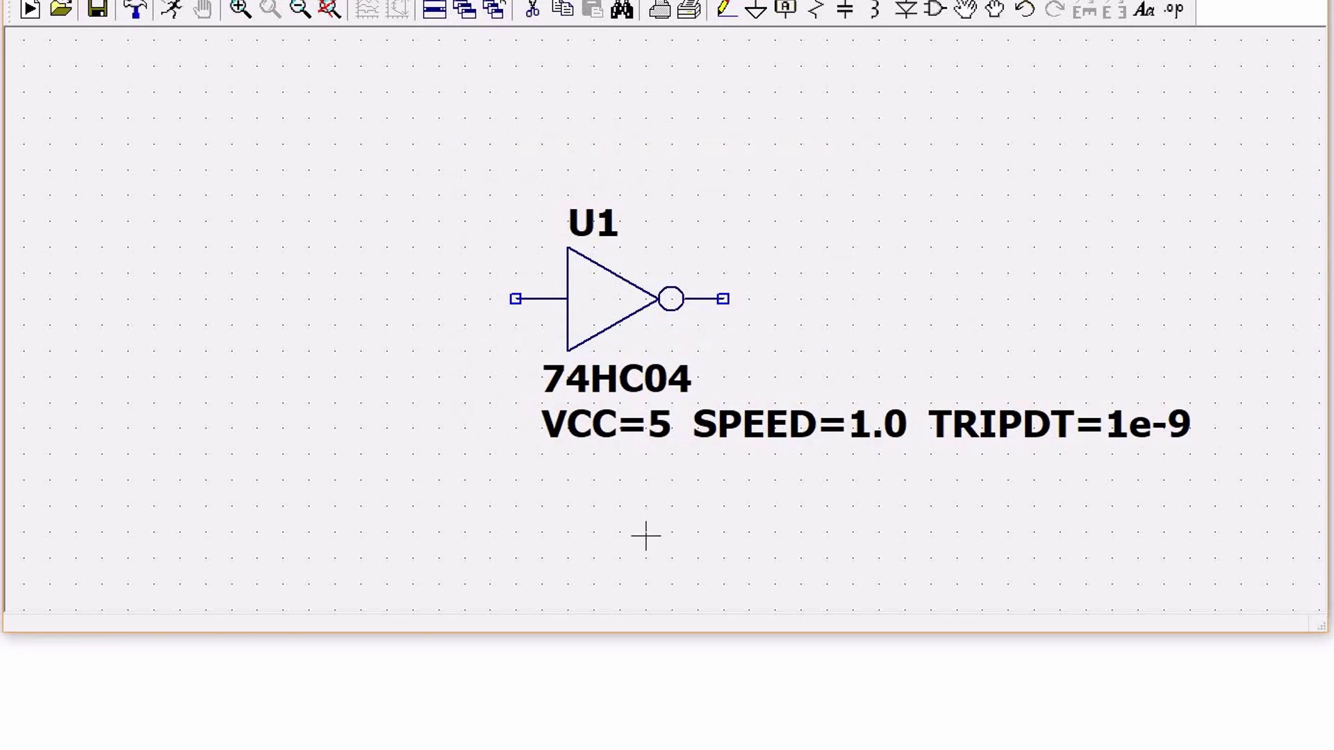
- Hide the SpiceLine attribute of inverter U1 on the schematic
{"action": "right_click", "coordinate": [604, 306]}
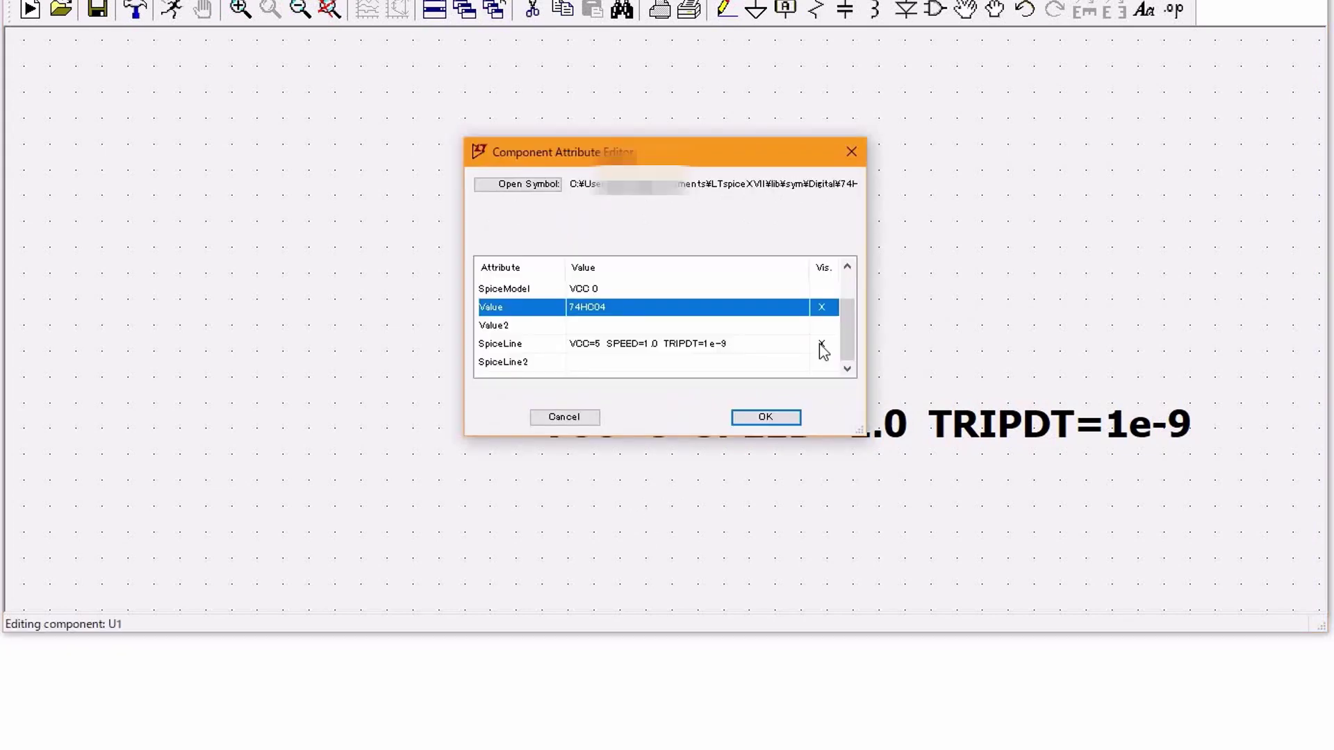
{"action": "left_click", "coordinate": [821, 343]}
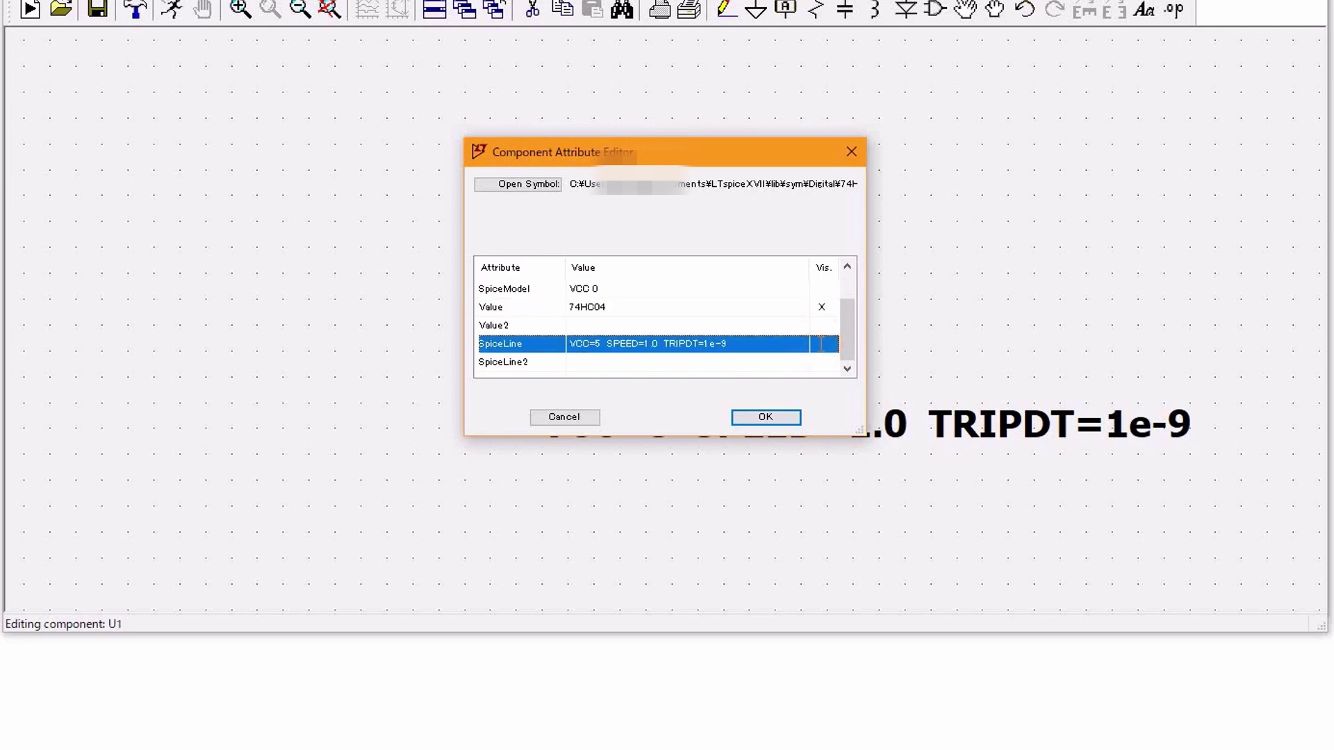
{"action": "left_click", "coordinate": [767, 417]}
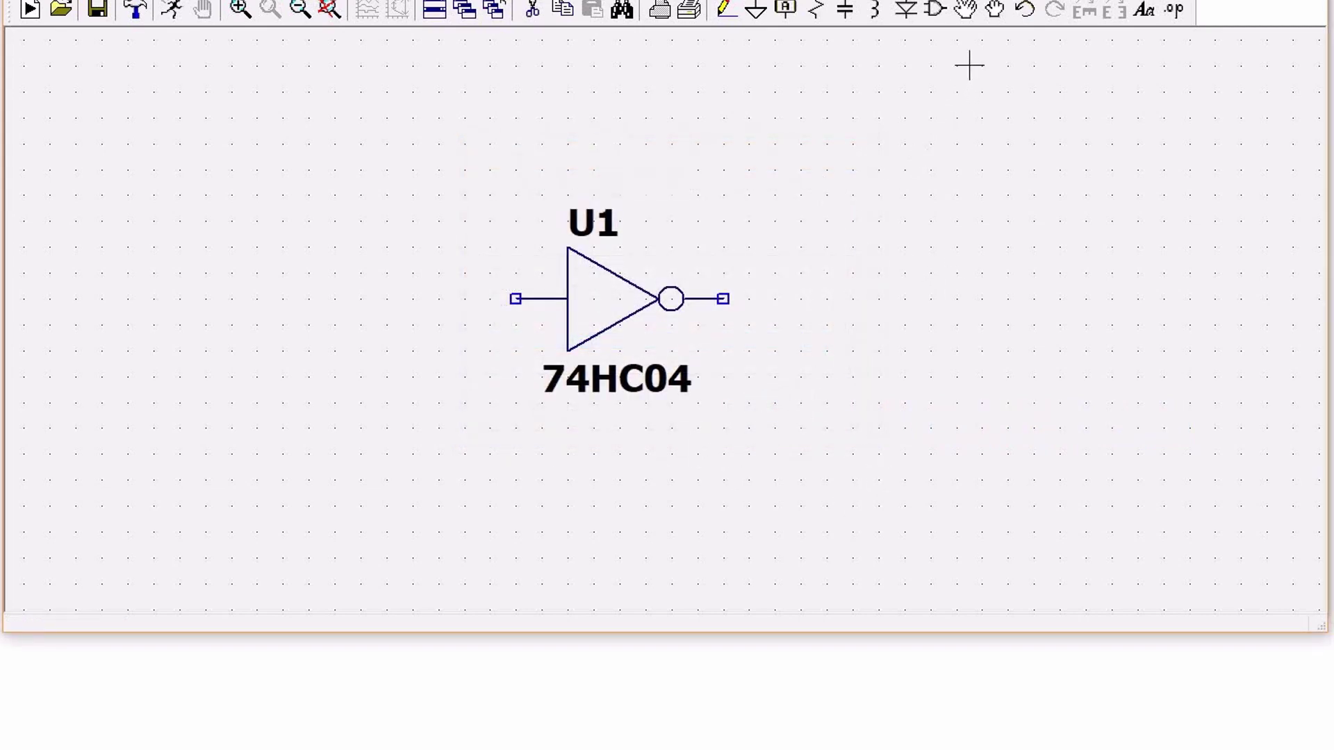
- Place a voltage source from the top-level symbol directory on the input side of the inverter, with a ground below it
{"action": "left_click", "coordinate": [938, 19]}
{"action": "left_click", "coordinate": [478, 304]}
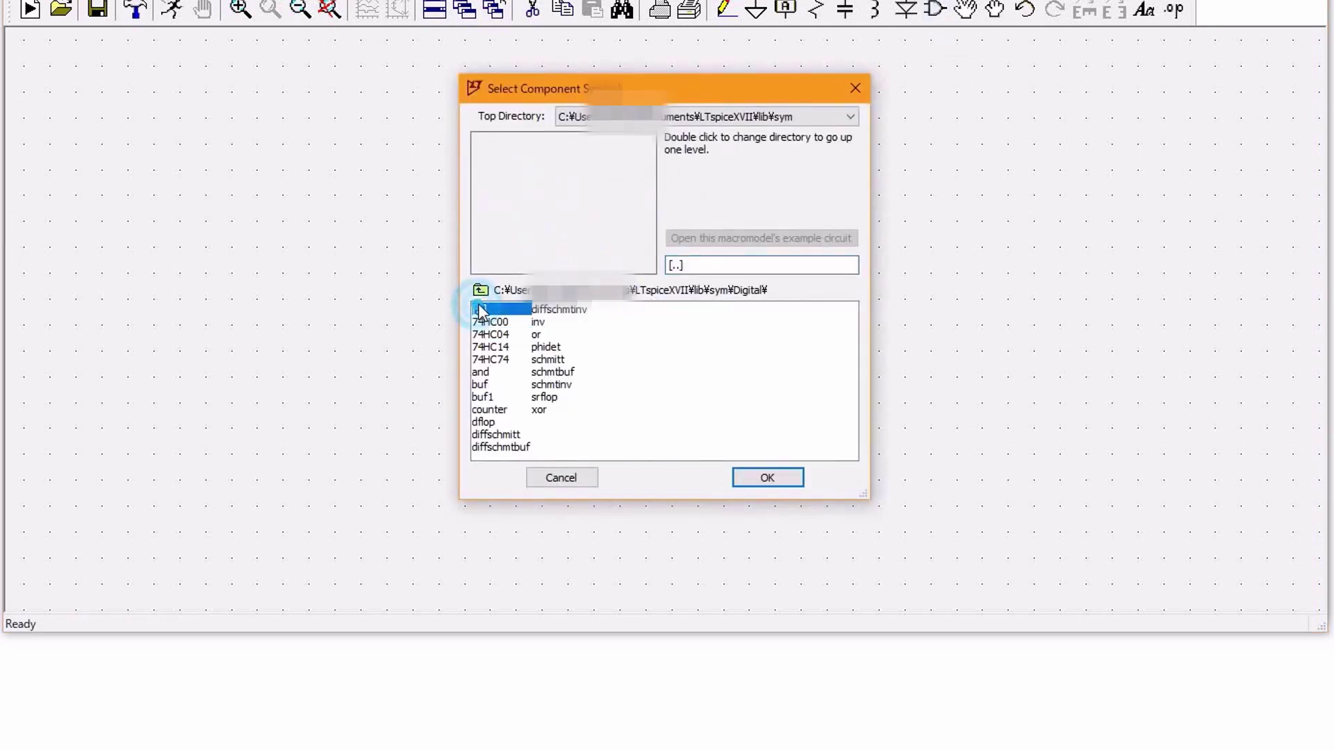
{"action": "double_click", "coordinate": [478, 307]}
{"action": "left_click", "coordinate": [767, 452]}
{"action": "left_click", "coordinate": [587, 434]}
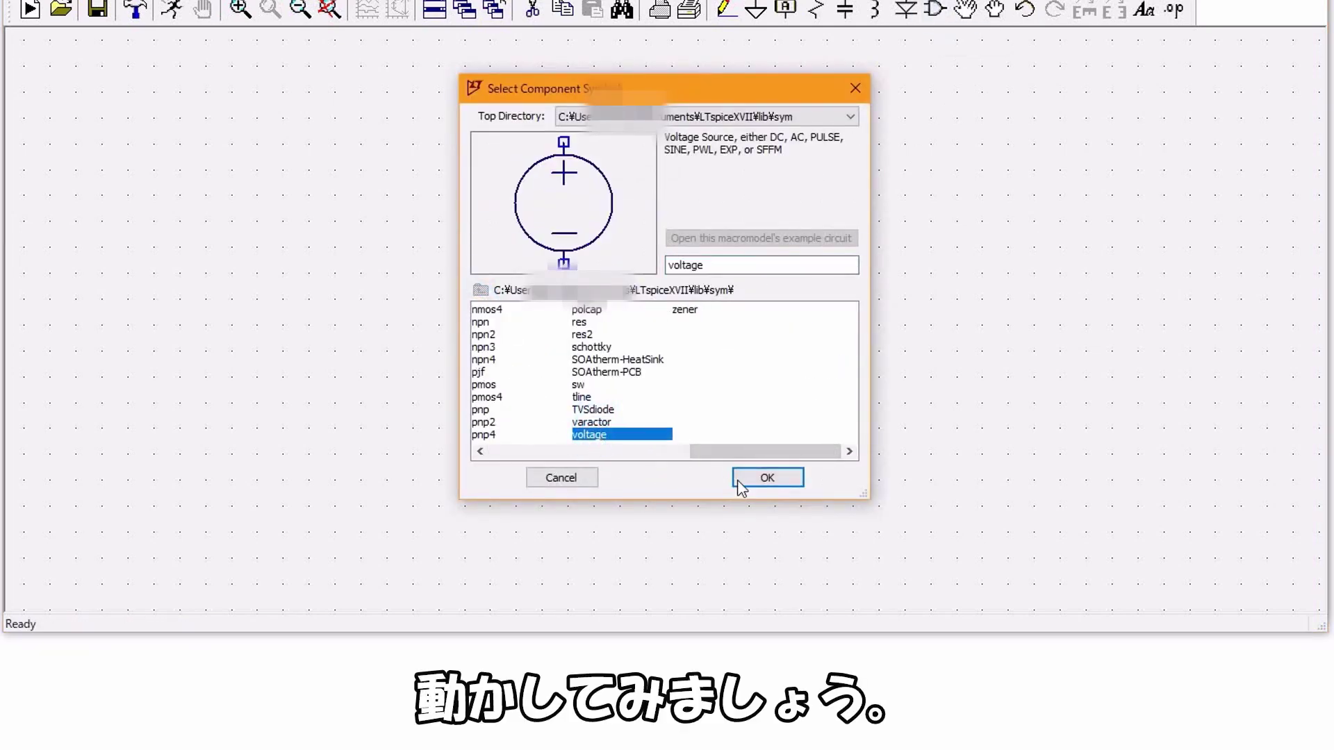
{"action": "left_click", "coordinate": [767, 477]}
{"action": "left_click", "coordinate": [360, 326]}
{"action": "scroll", "coordinate": [693, 368], "scroll_direction": "down", "scroll_amount": 3}
{"action": "key", "text": "g"}
{"action": "left_click", "coordinate": [531, 461]}
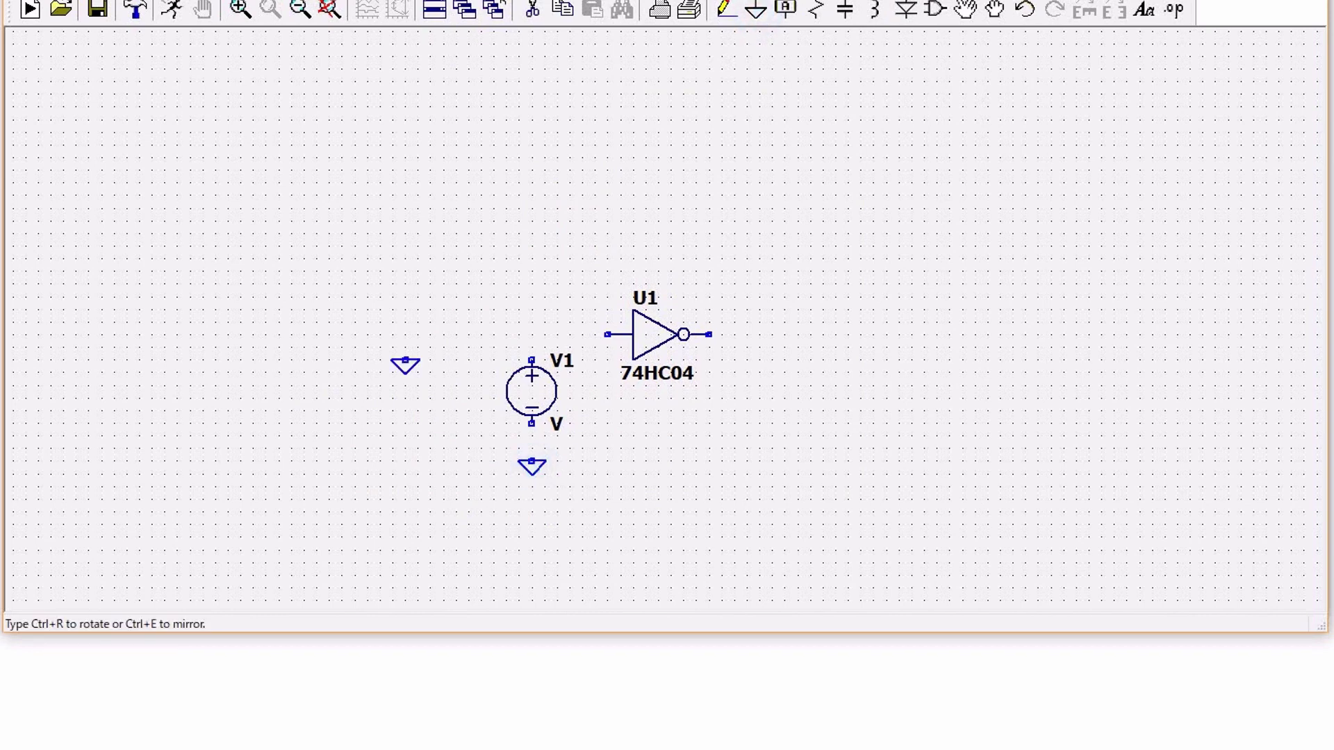
- Place an output-port net label named out beyond the inverter's output pin
{"action": "left_click", "coordinate": [785, 10]}
{"action": "left_click", "coordinate": [679, 301]}
{"action": "type", "text": "out"}
{"action": "left_click", "coordinate": [692, 323]}
{"action": "left_click", "coordinate": [689, 360]}
{"action": "left_click", "coordinate": [705, 354]}
{"action": "left_click", "coordinate": [759, 336]}
- Wire the voltage source between ground and the inverter input, and connect the inverter output to the out label
{"action": "key", "text": "F3"}
{"action": "left_click", "coordinate": [531, 460]}
{"action": "left_click", "coordinate": [545, 335]}
{"action": "left_click", "coordinate": [607, 335]}
{"action": "key", "text": "Escape"}
- Set voltage source V1 to a PULSE function with Vinitial 0V and Von 5V
{"action": "right_click", "coordinate": [553, 399]}
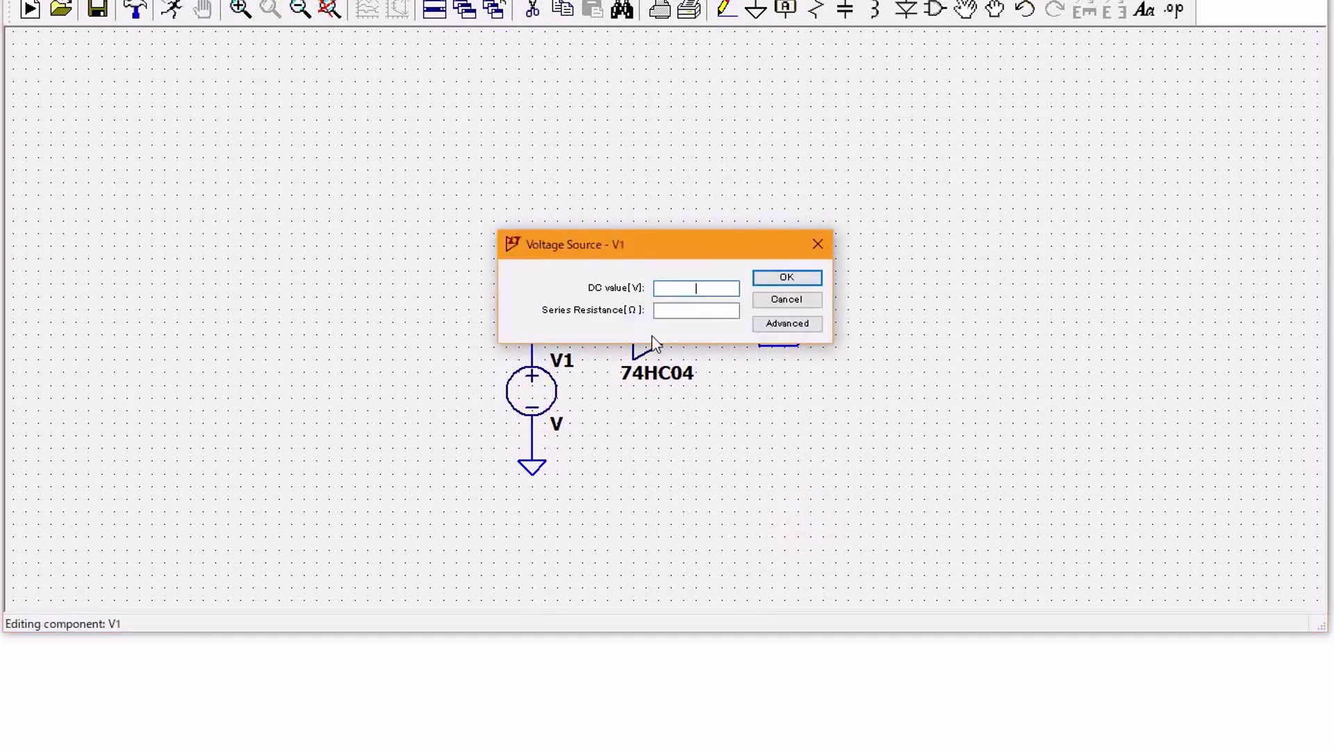
{"action": "left_click", "coordinate": [767, 322]}
{"action": "left_click", "coordinate": [404, 160]}
{"action": "left_click", "coordinate": [621, 292]}
{"action": "type", "text": "0V"}
{"action": "left_click", "coordinate": [620, 310]}
{"action": "type", "text": "5V"}
- Set the pulse timing of V1 to Tdelay, Trise, Tfall and Ton 10us, Tperiod 40us and Ncycles 5, and accept it
{"action": "left_click", "coordinate": [622, 328]}
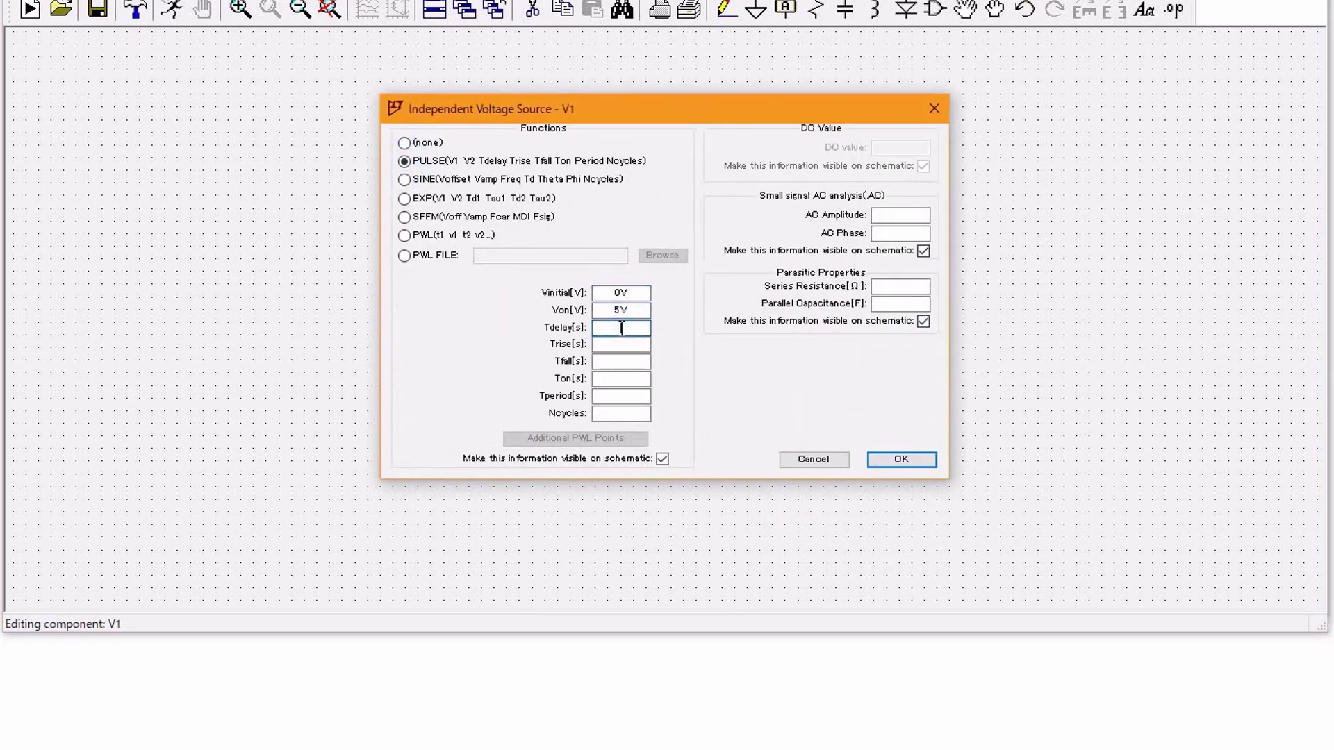
{"action": "left_click", "coordinate": [623, 344]}
{"action": "type", "text": "10us"}
{"action": "left_click", "coordinate": [620, 361]}
{"action": "type", "text": "10us"}
{"action": "left_click", "coordinate": [621, 380]}
{"action": "type", "text": "10us"}
{"action": "left_click", "coordinate": [624, 396]}
{"action": "type", "text": "40us "}
{"action": "type", "text": "5"}
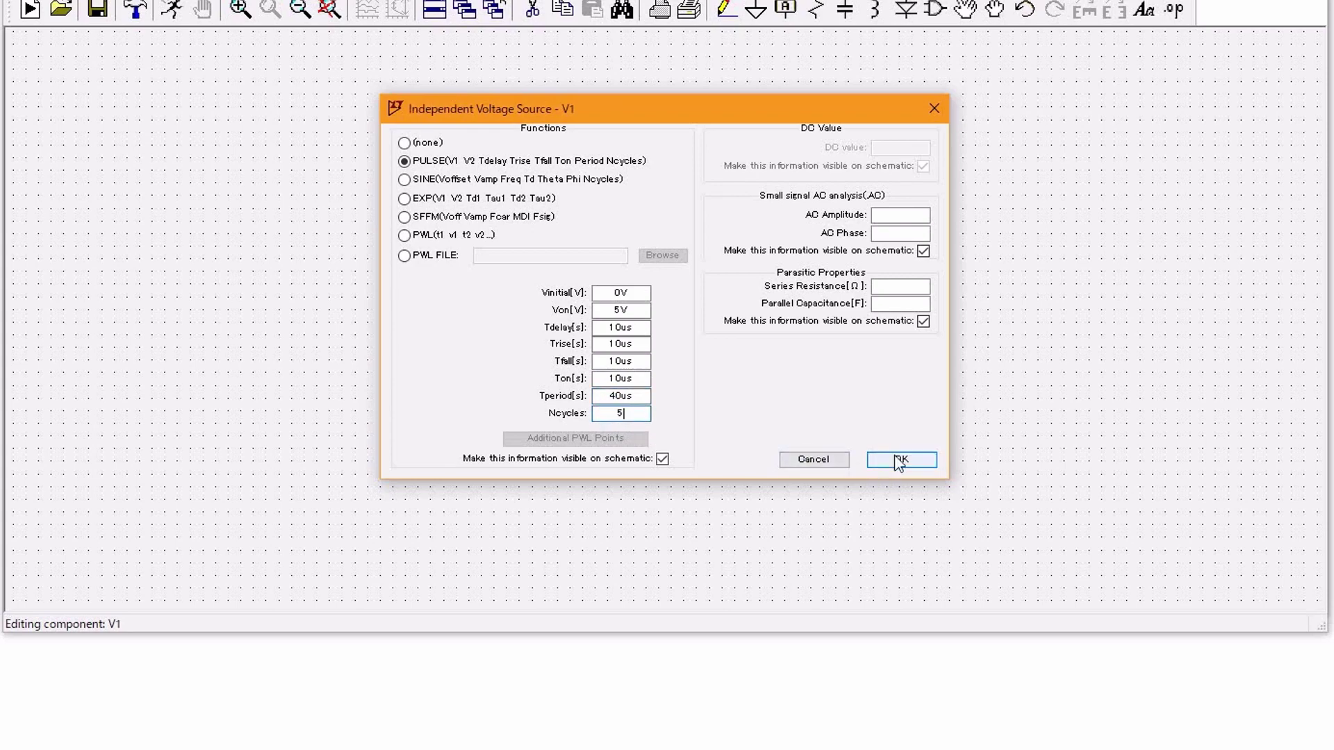
{"action": "left_click", "coordinate": [901, 459]}
- Add the SPICE directive .TRAN 60us below the circuit
{"action": "left_click", "coordinate": [1174, 9]}
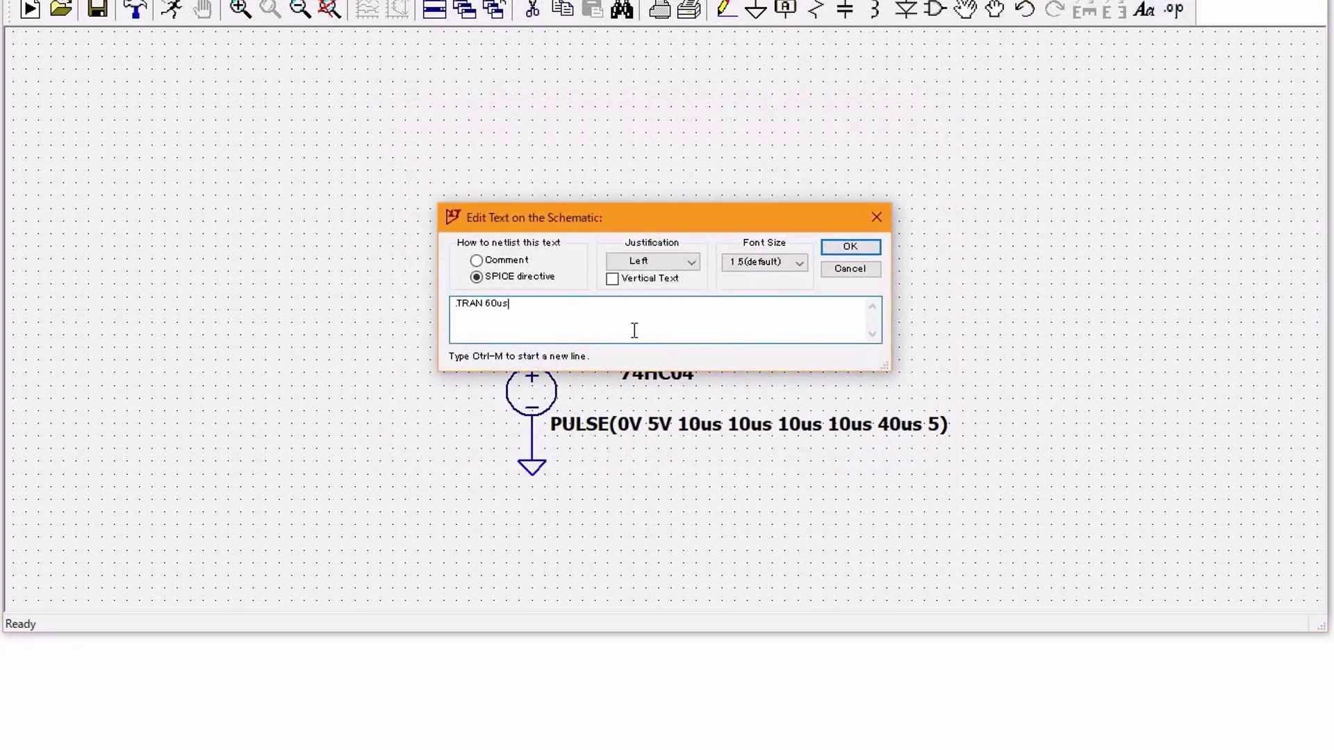
{"action": "left_click", "coordinate": [849, 248]}
{"action": "left_click", "coordinate": [591, 460]}
- Run the simulation with schematic and waveform windows side by side, and plot the inverter's input and output voltages
{"action": "left_click", "coordinate": [171, 10]}
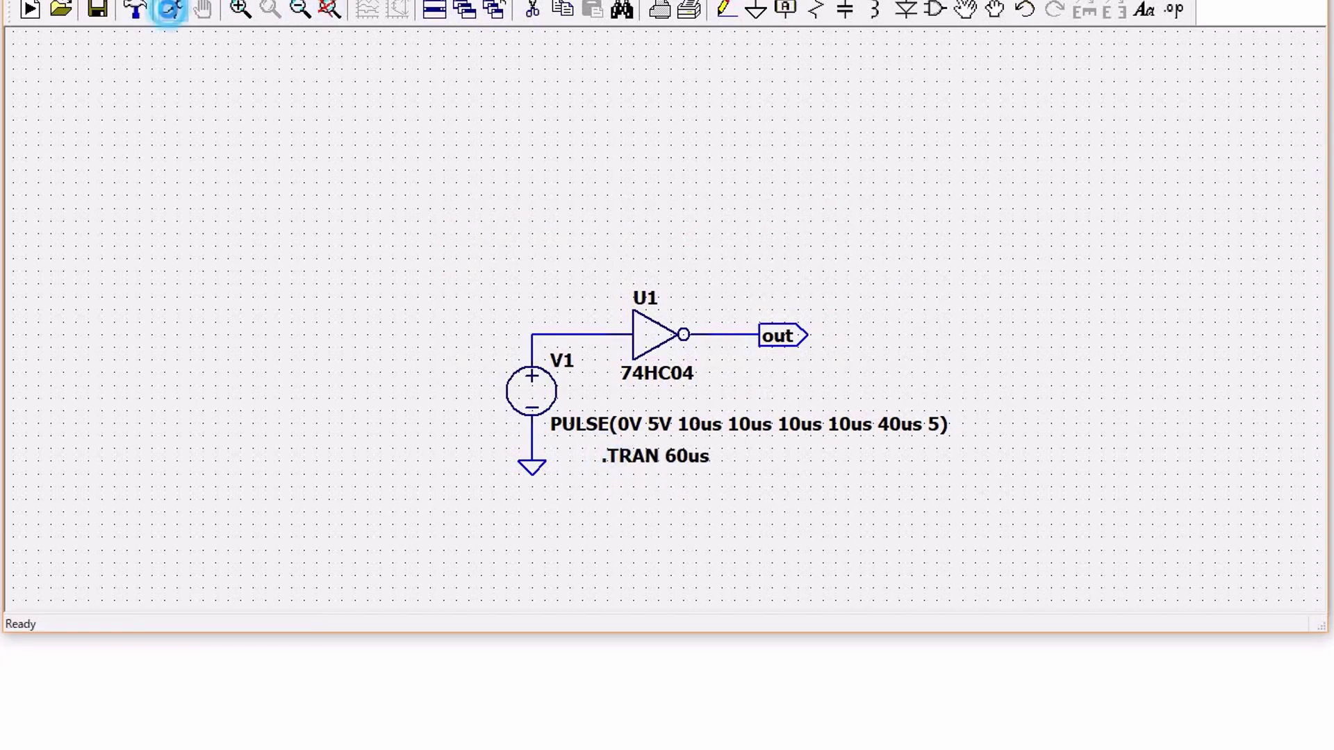
{"action": "left_click", "coordinate": [278, 1]}
{"action": "left_click", "coordinate": [312, 28]}
{"action": "left_click", "coordinate": [299, 349]}
{"action": "left_click", "coordinate": [363, 349]}
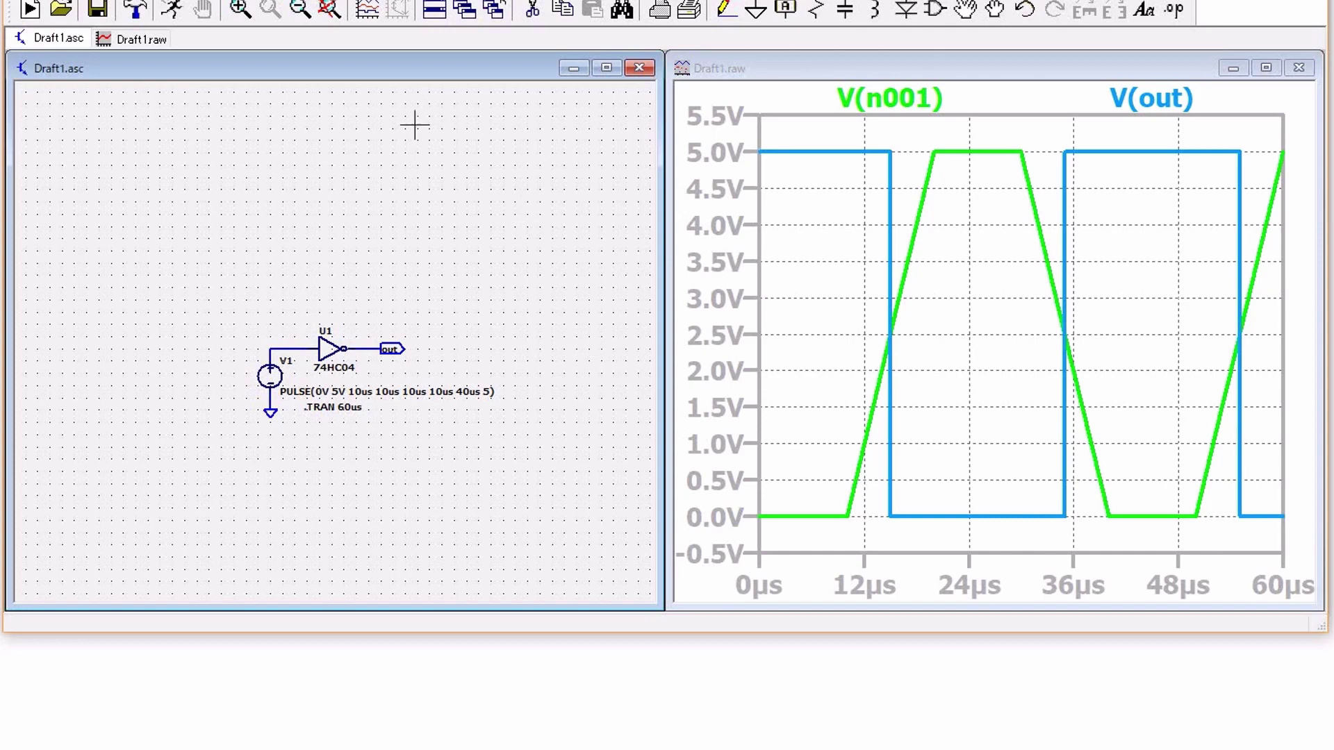
- Display the SpiceLine attribute of inverter U1 on the simulated schematic
{"action": "left_click", "coordinate": [329, 10]}
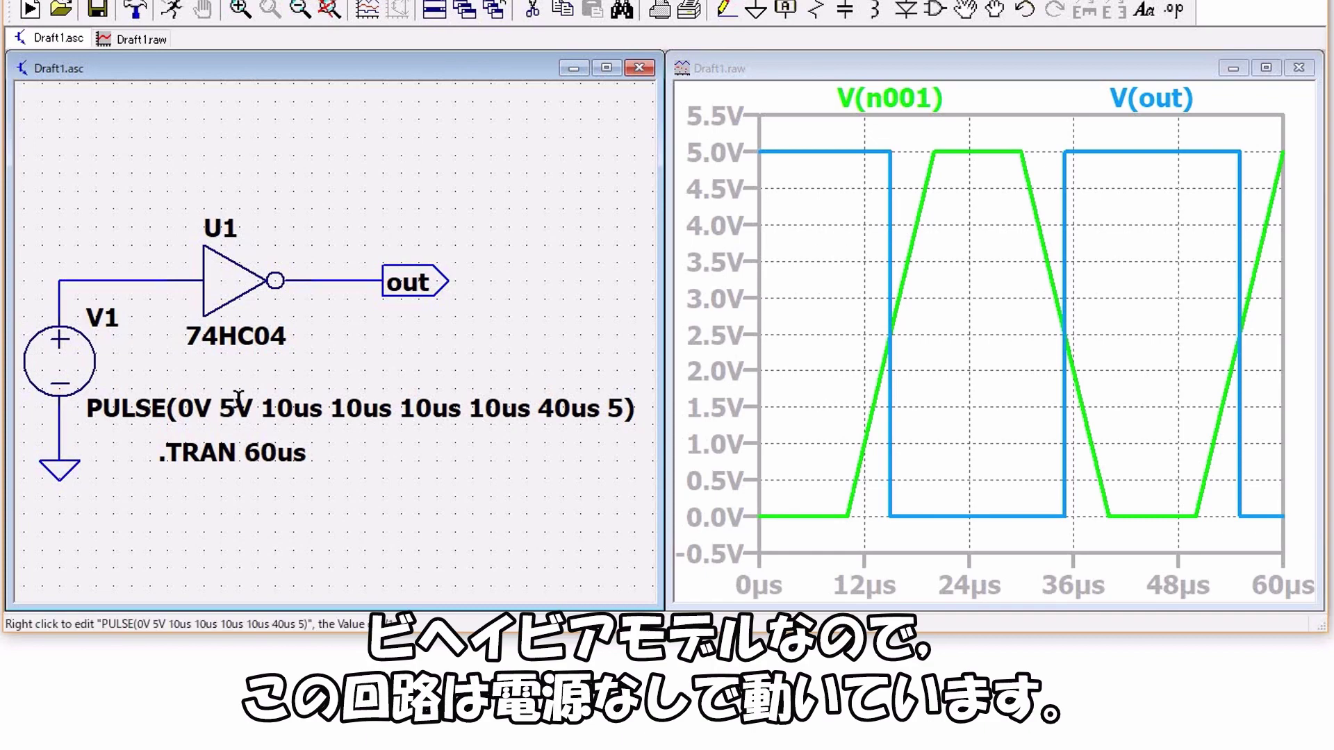
{"action": "right_click", "coordinate": [233, 288]}
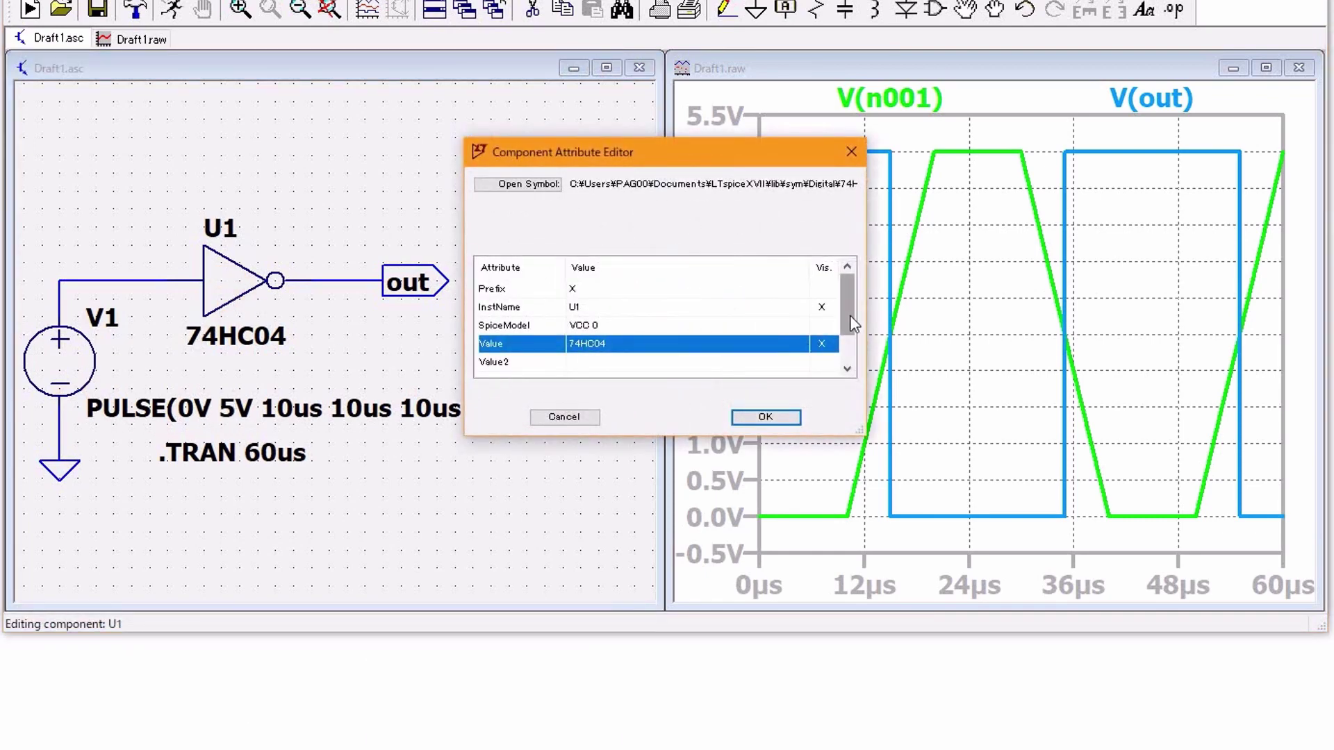
{"action": "left_click", "coordinate": [847, 343]}
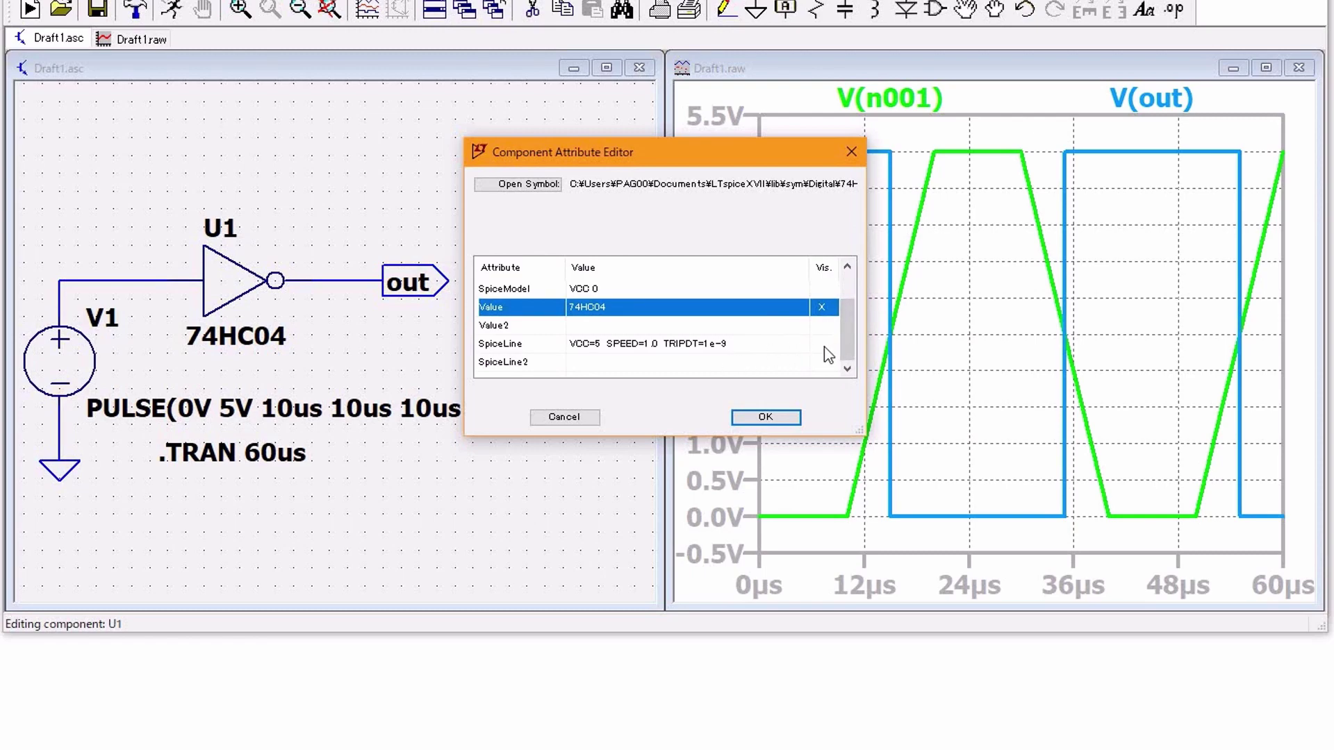
{"action": "left_click", "coordinate": [825, 345]}
{"action": "left_click", "coordinate": [764, 416]}
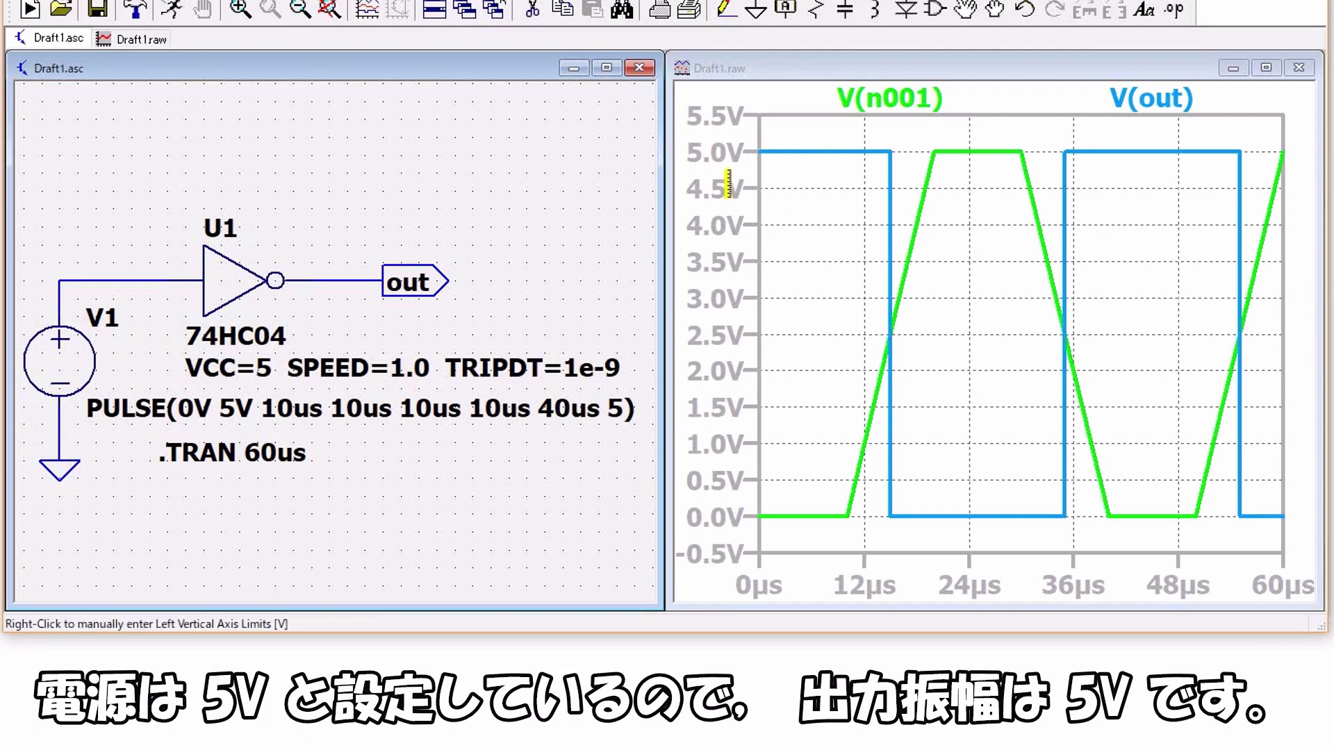
- Change VCC to 3.3 in the SpiceLine of U1 and rerun the simulation
{"action": "right_click", "coordinate": [255, 368]}
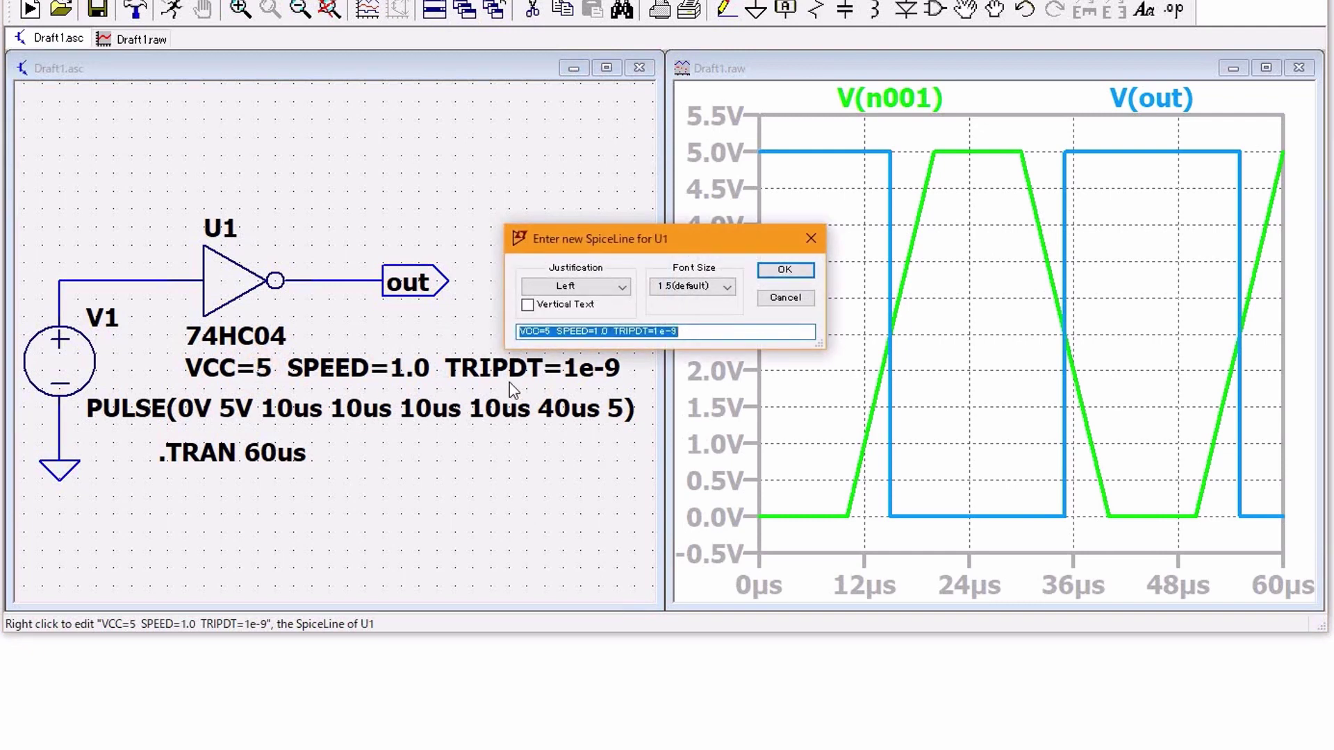
{"action": "left_click", "coordinate": [554, 338]}
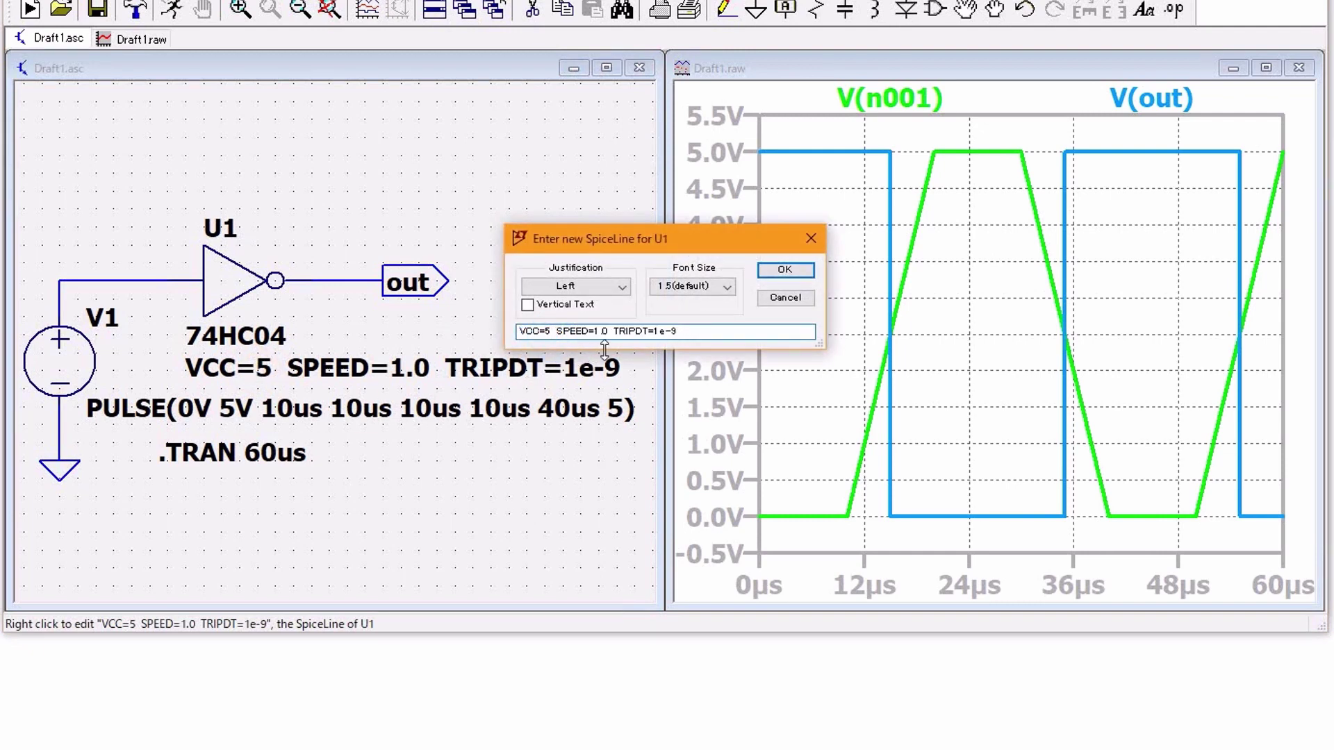
{"action": "key", "text": "BackSpace"}
{"action": "type", "text": "3.3"}
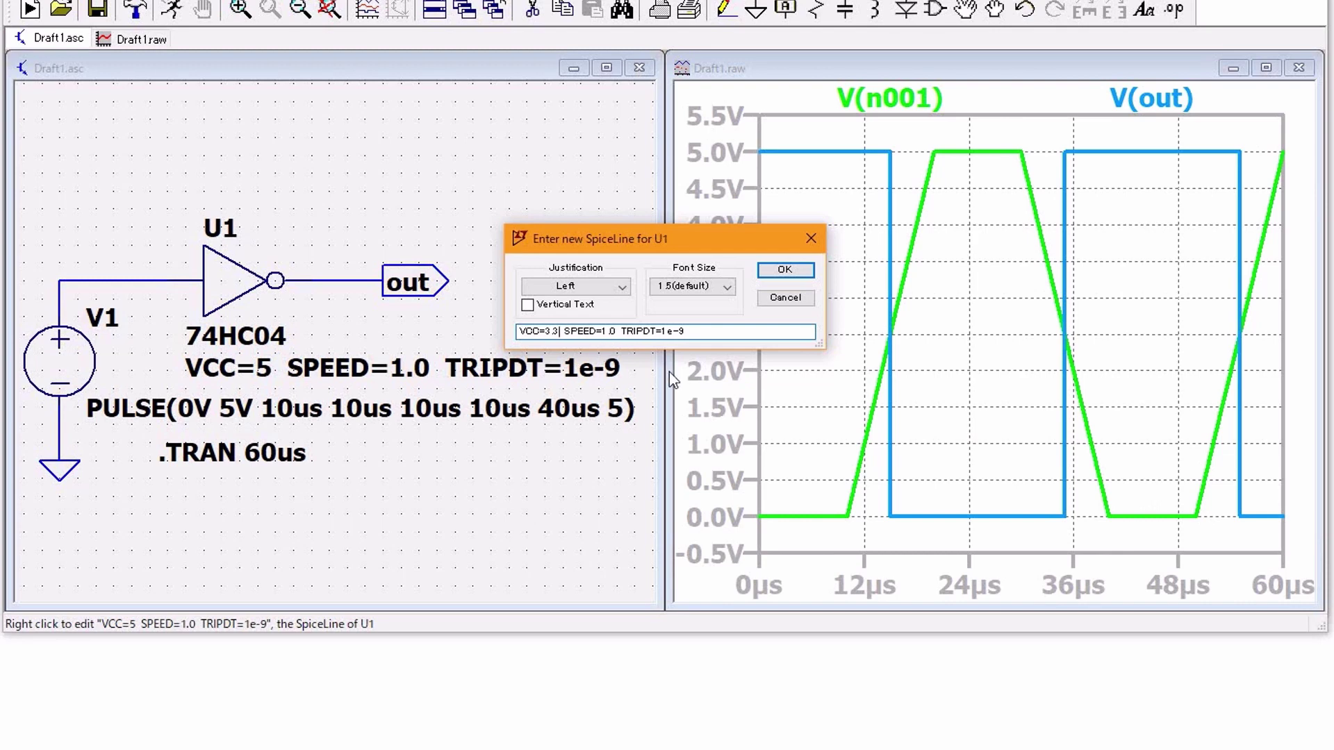
{"action": "left_click", "coordinate": [782, 271]}
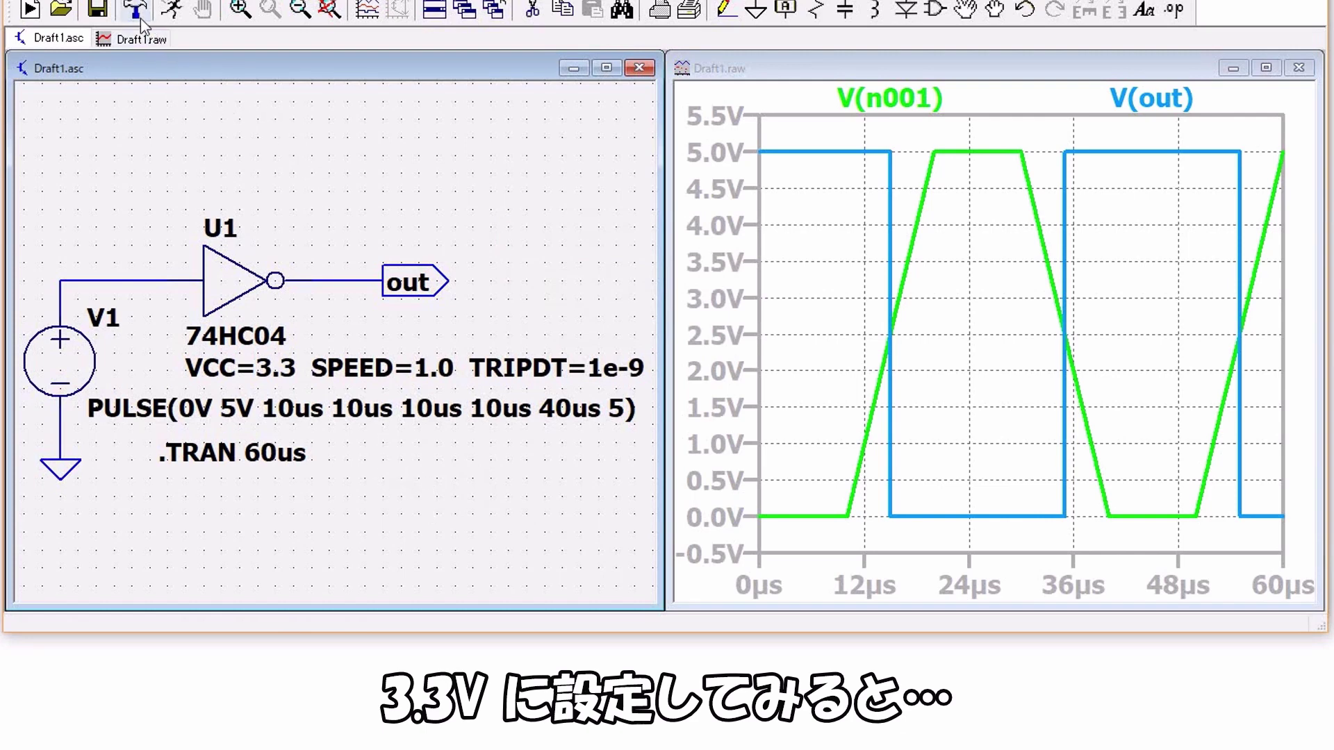
{"action": "left_click", "coordinate": [171, 10]}
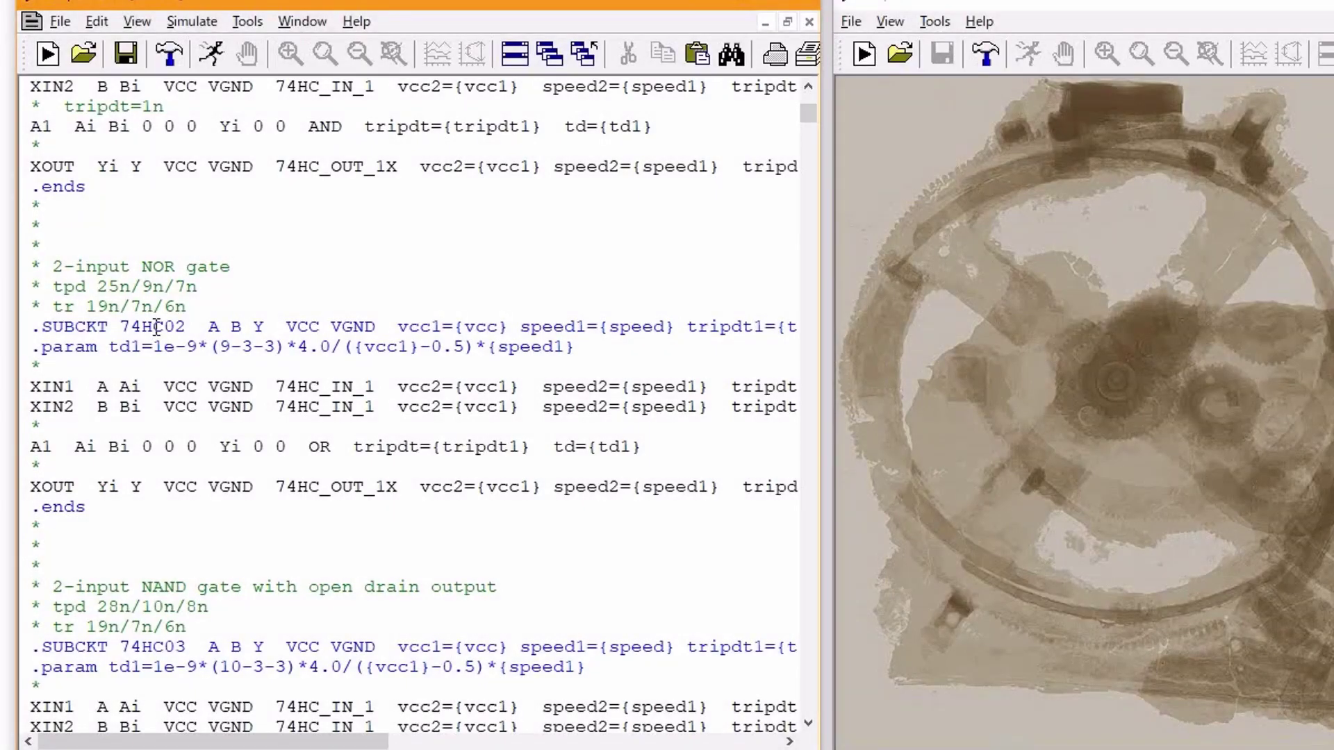
- Automatically generate a symbol from the 74HC02 NOR gate's .SUBCKT line in 74hc.lib
{"action": "right_click", "coordinate": [153, 327]}
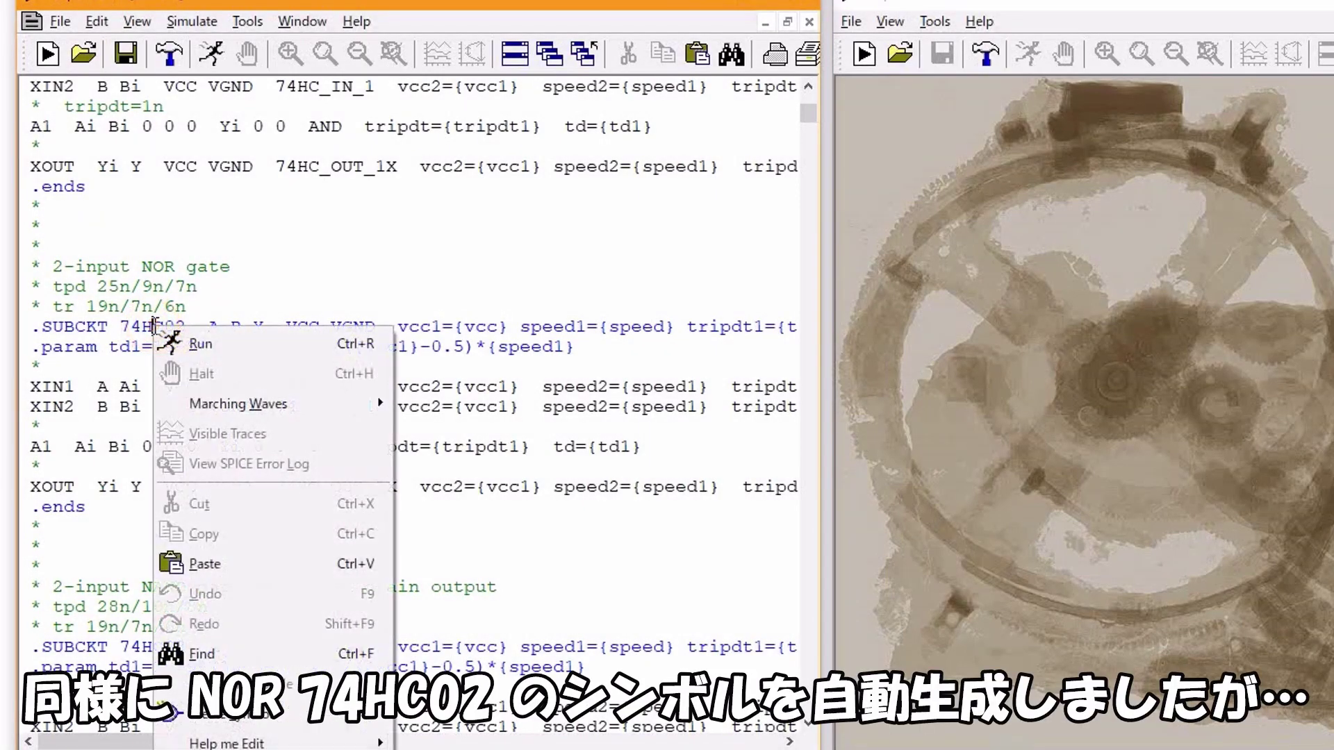
{"action": "left_click", "coordinate": [229, 684]}
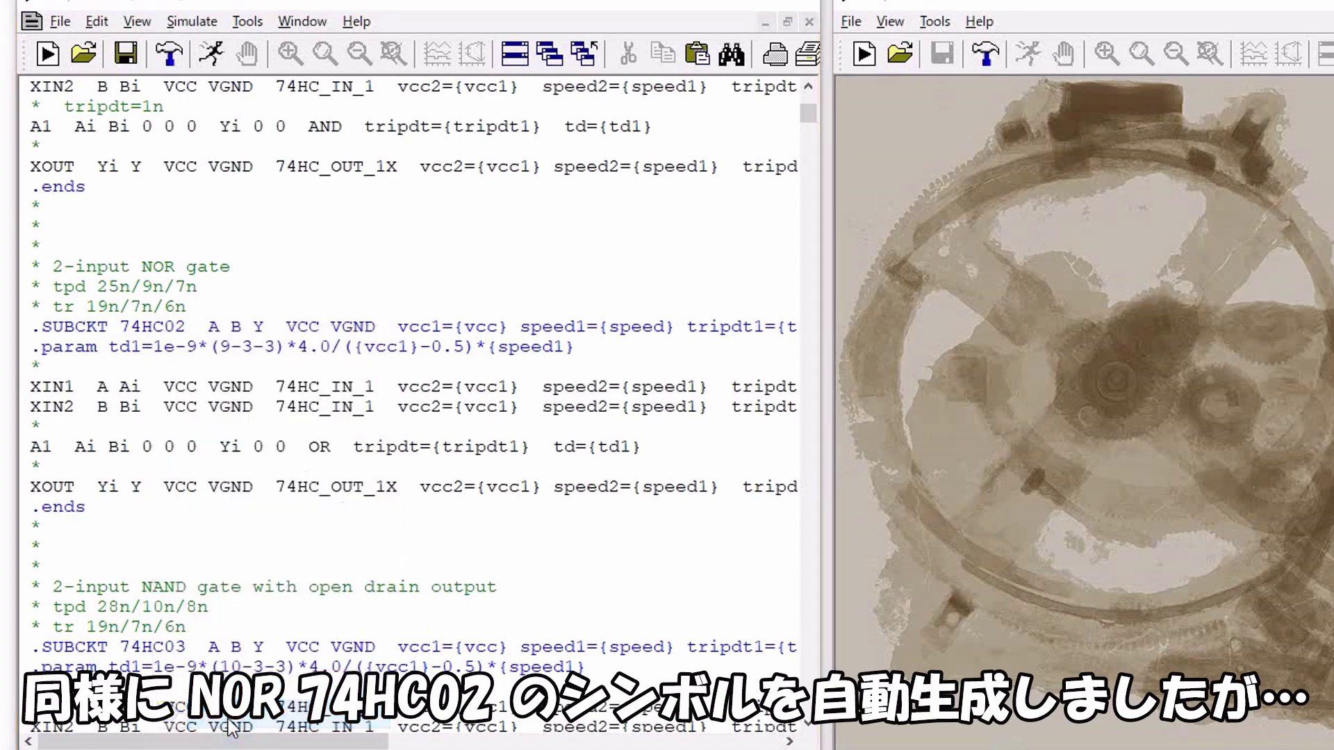
{"action": "left_click", "coordinate": [398, 432]}
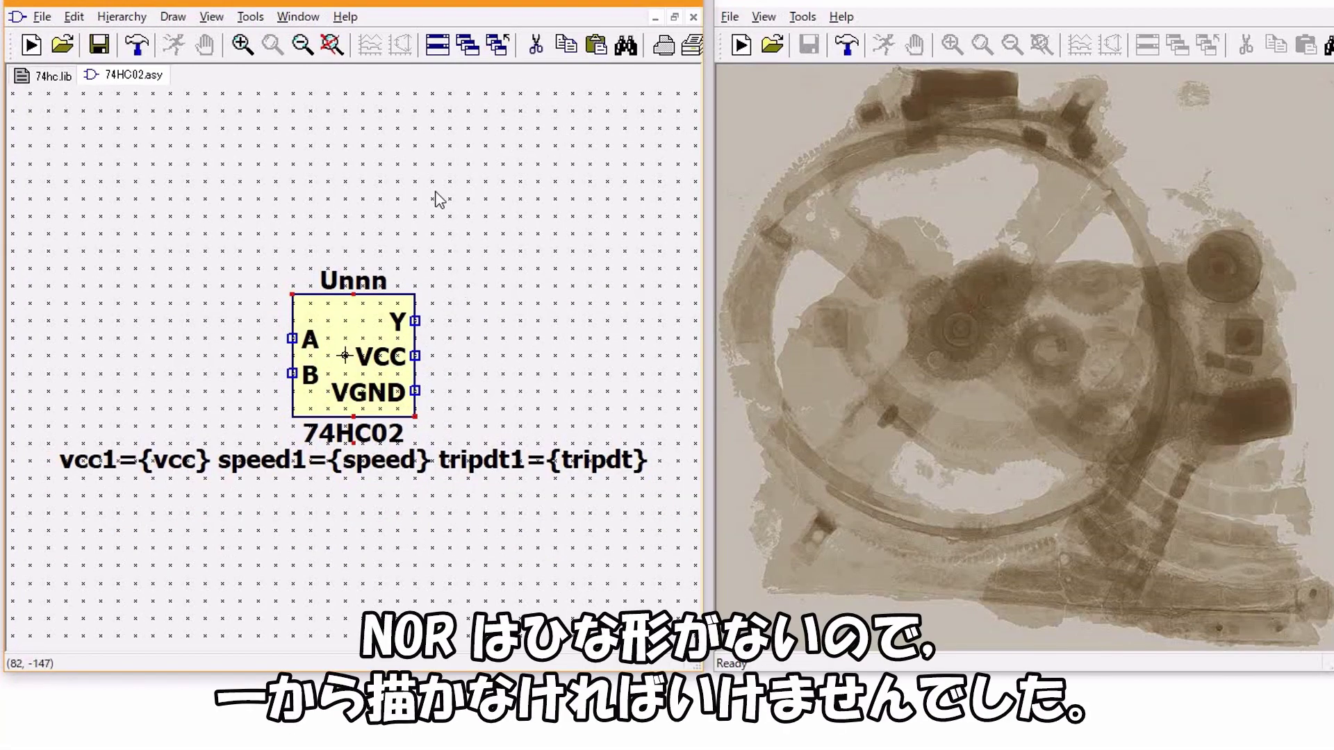
- Delete the rectangular body of the generated 74HC02 symbol and set its SpiceModel attribute to VCC 0
{"action": "left_click", "coordinate": [535, 46]}
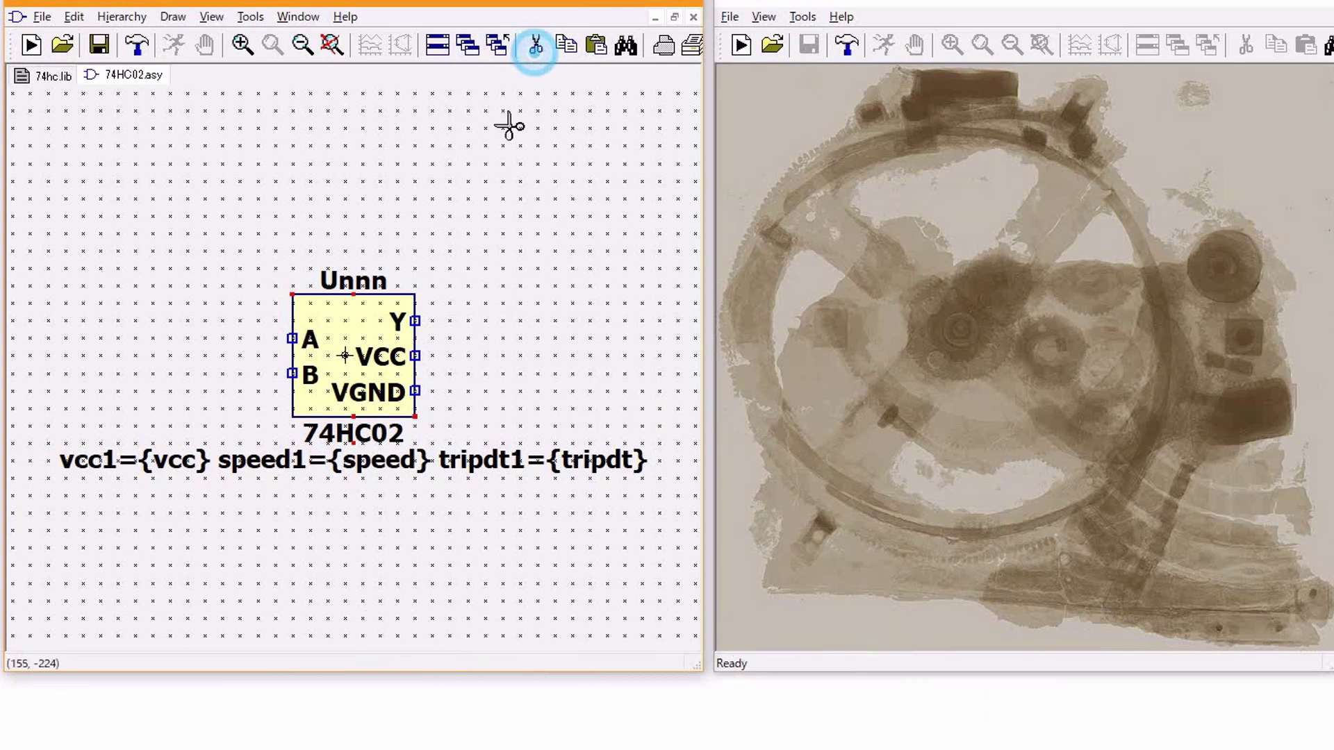
{"action": "left_click", "coordinate": [328, 295]}
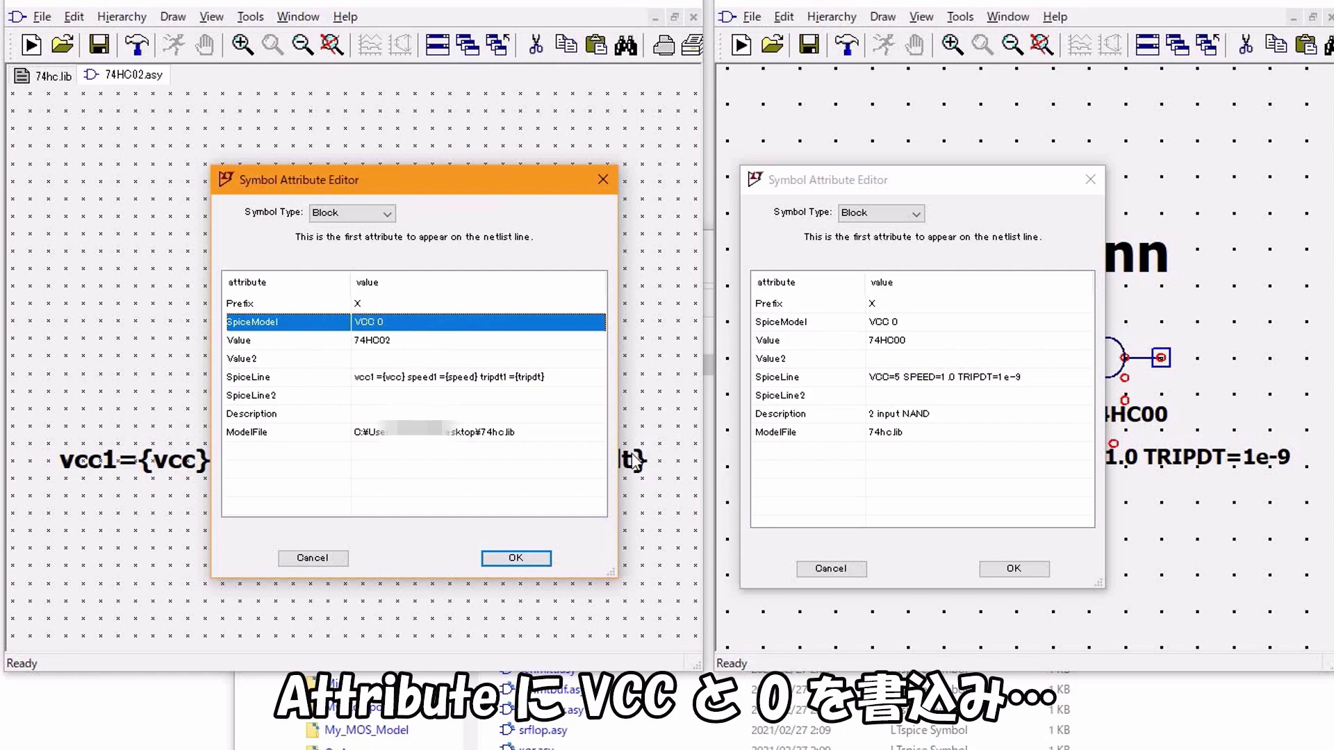
{"action": "left_click", "coordinate": [518, 556]}
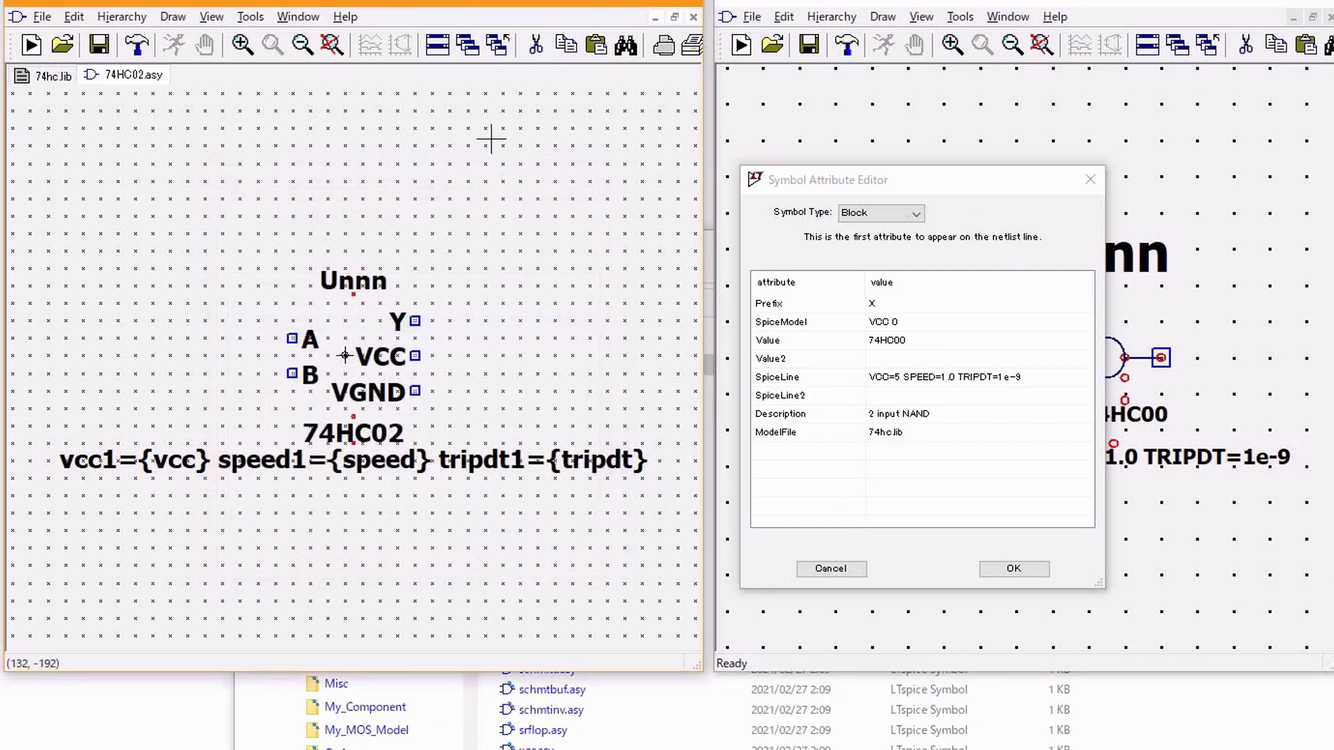
- Delete the power pins VCC and VGND from the 74HC02 symbol
{"action": "left_click", "coordinate": [535, 45]}
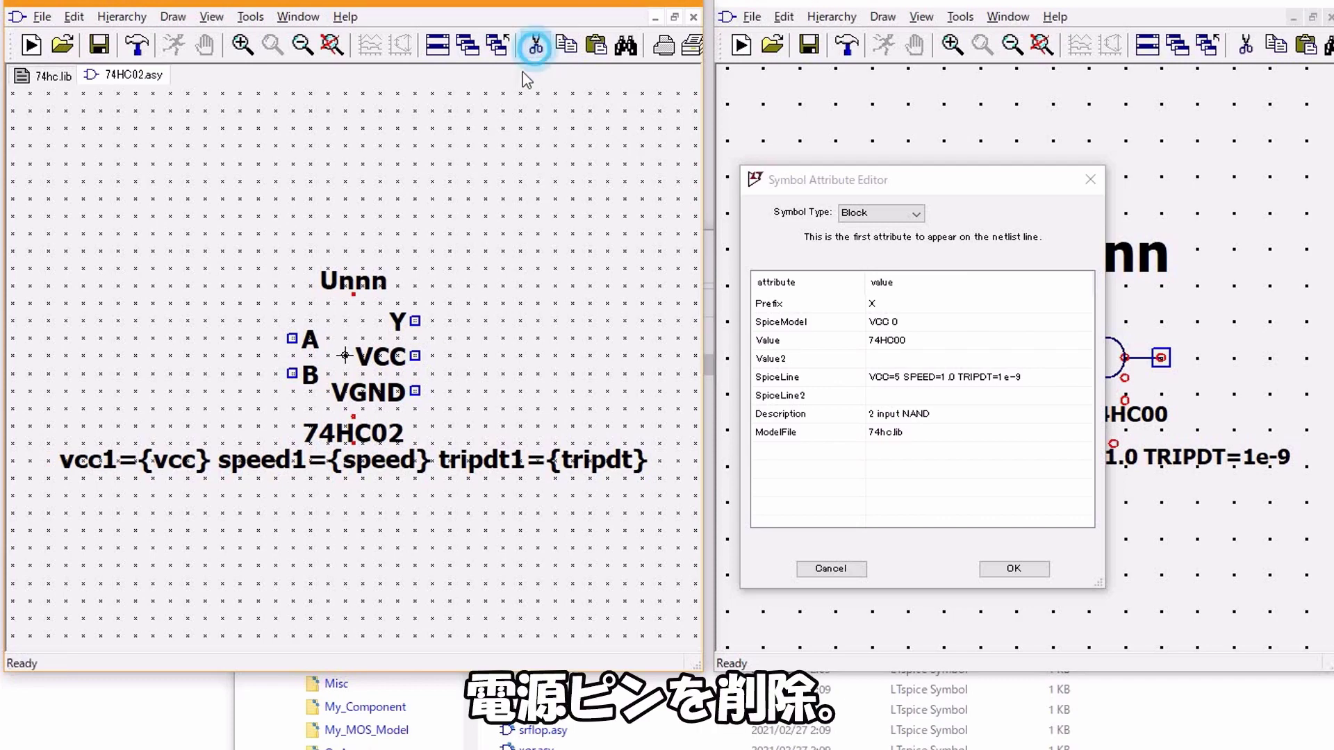
{"action": "left_click", "coordinate": [416, 356]}
{"action": "left_click", "coordinate": [415, 390]}
{"action": "right_click", "coordinate": [482, 340]}
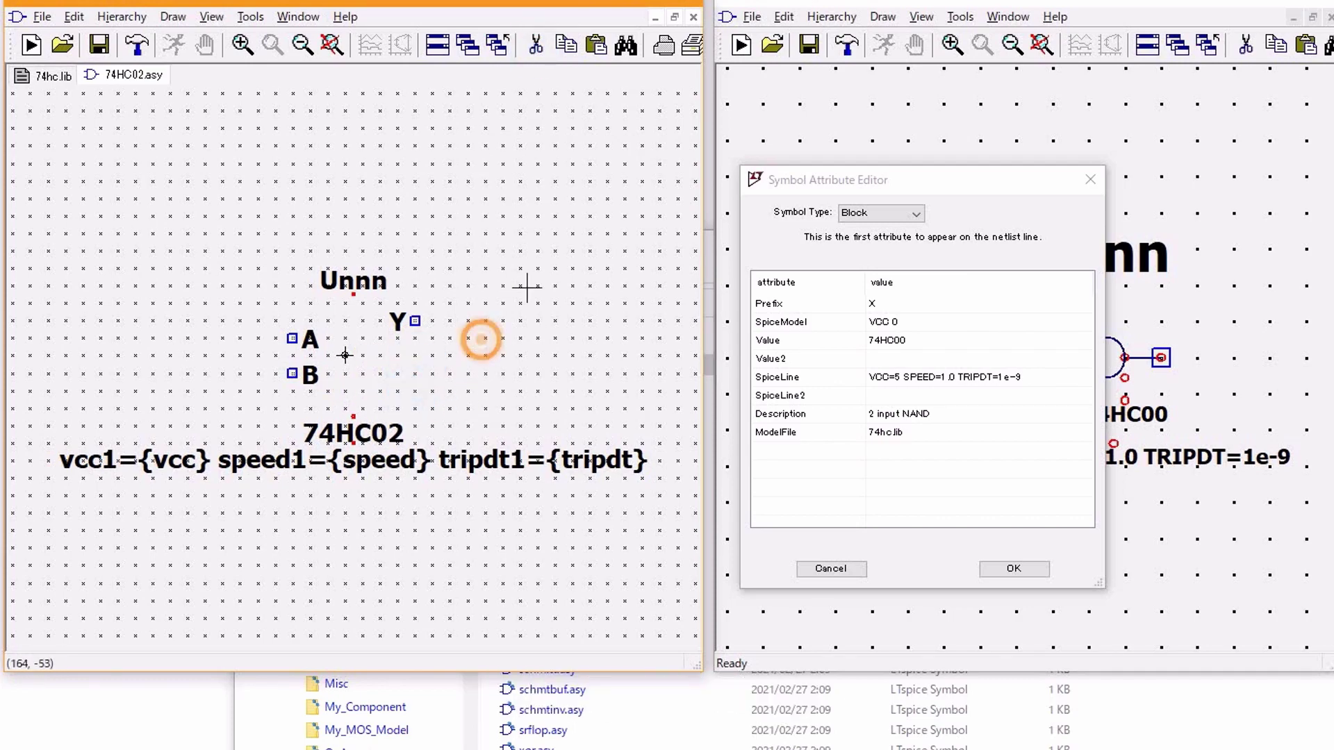
- Set the SpiceLine attribute of the 74HC02 symbol to VCC=5 SPEED=1.0 TRIPDT=1e-9
{"action": "key", "text": "ctrl+a"}
{"action": "left_click", "coordinate": [417, 377]}
{"action": "left_click", "coordinate": [417, 376]}
{"action": "key", "text": "End"}
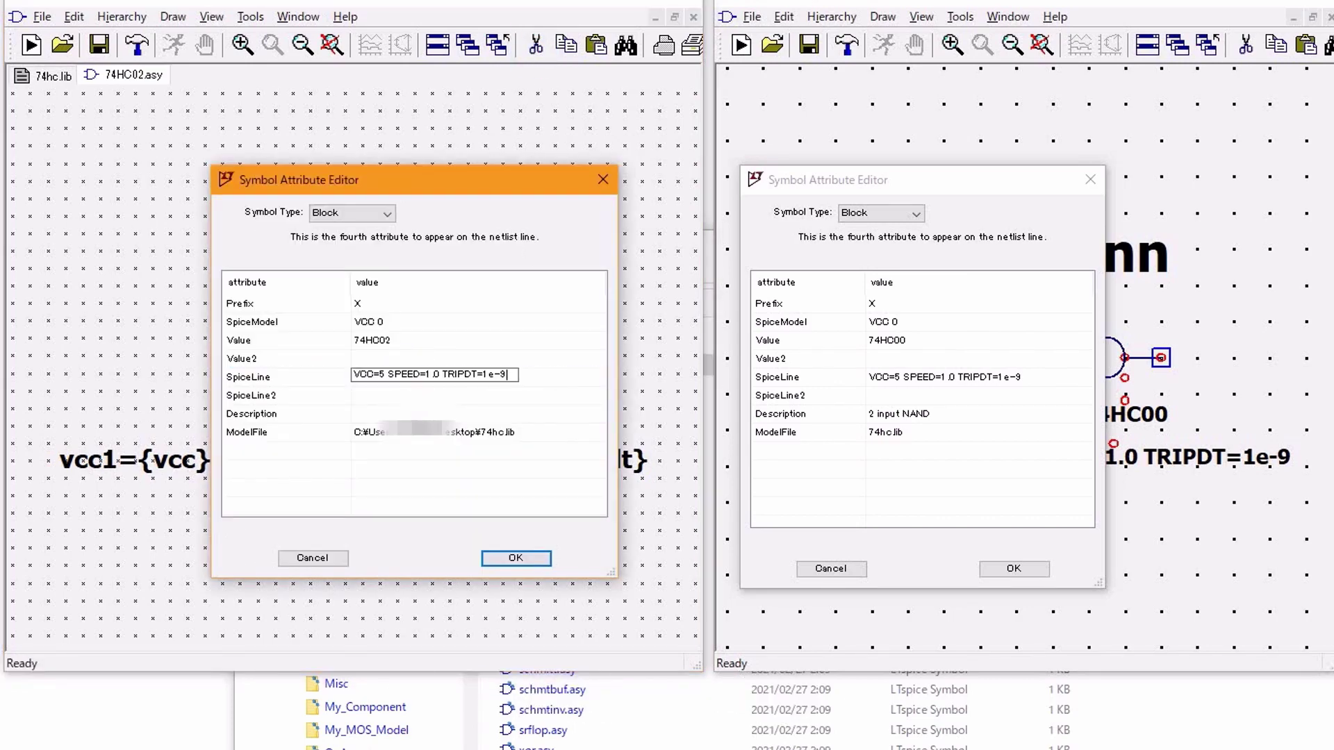
- Set the symbol's Description to "2input NOR" and its ModelFile to 74hc.lib
{"action": "left_click", "coordinate": [417, 413]}
{"action": "left_click", "coordinate": [417, 413]}
{"action": "type", "text": "2input NOR"}
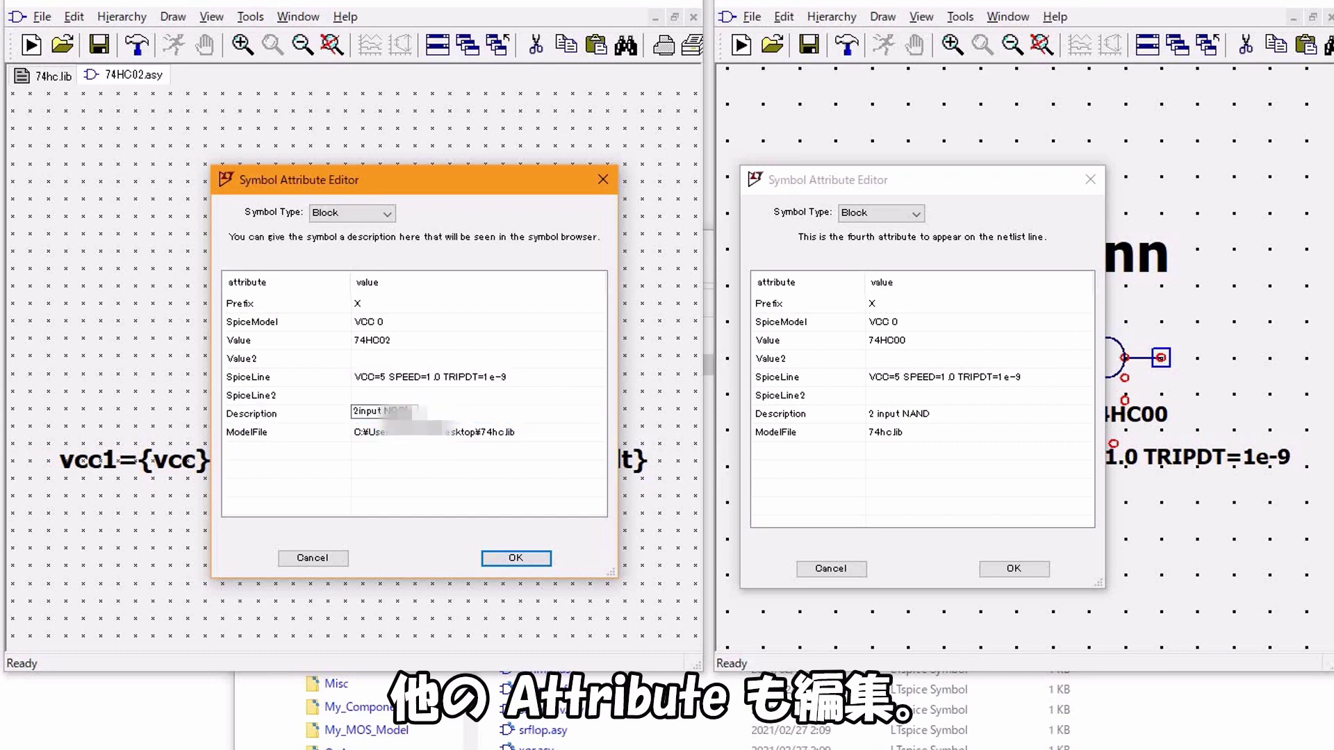
{"action": "left_click", "coordinate": [462, 499]}
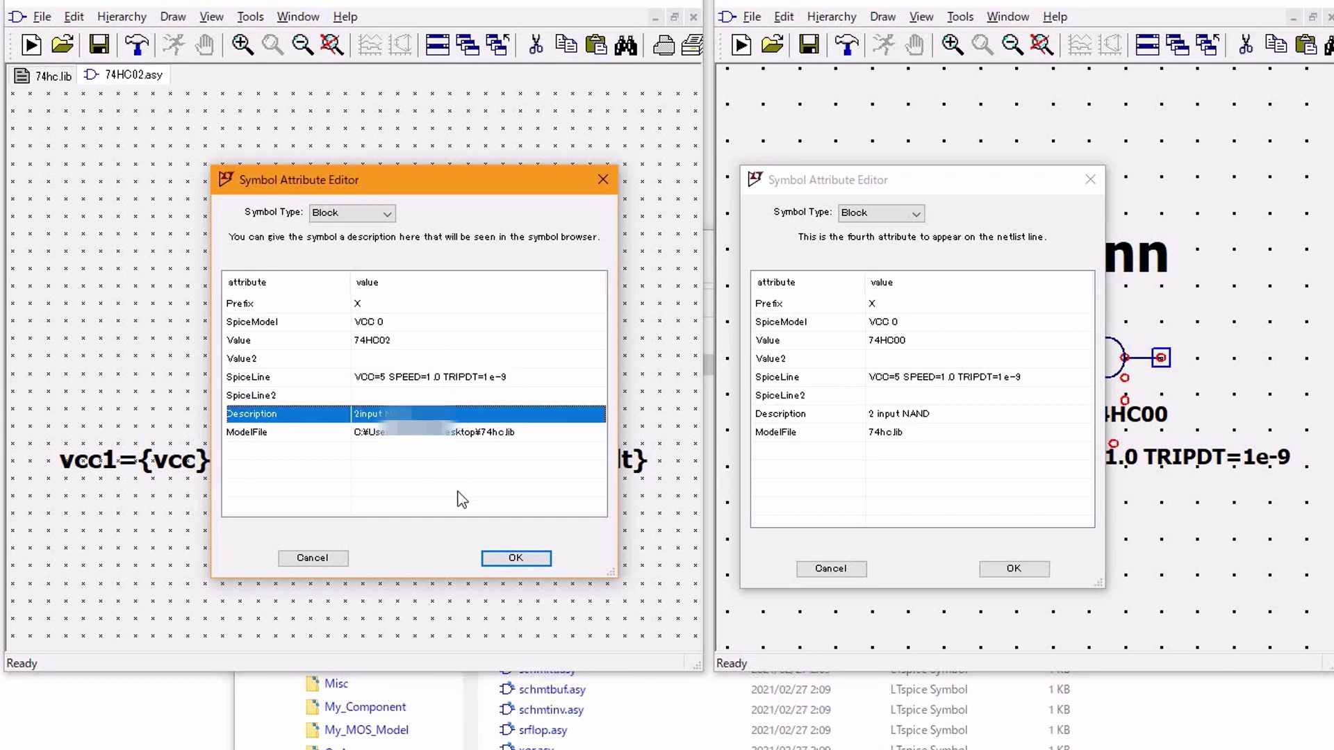
{"action": "double_click", "coordinate": [453, 434]}
{"action": "type", "text": "74hc.lib"}
{"action": "left_click", "coordinate": [462, 483]}
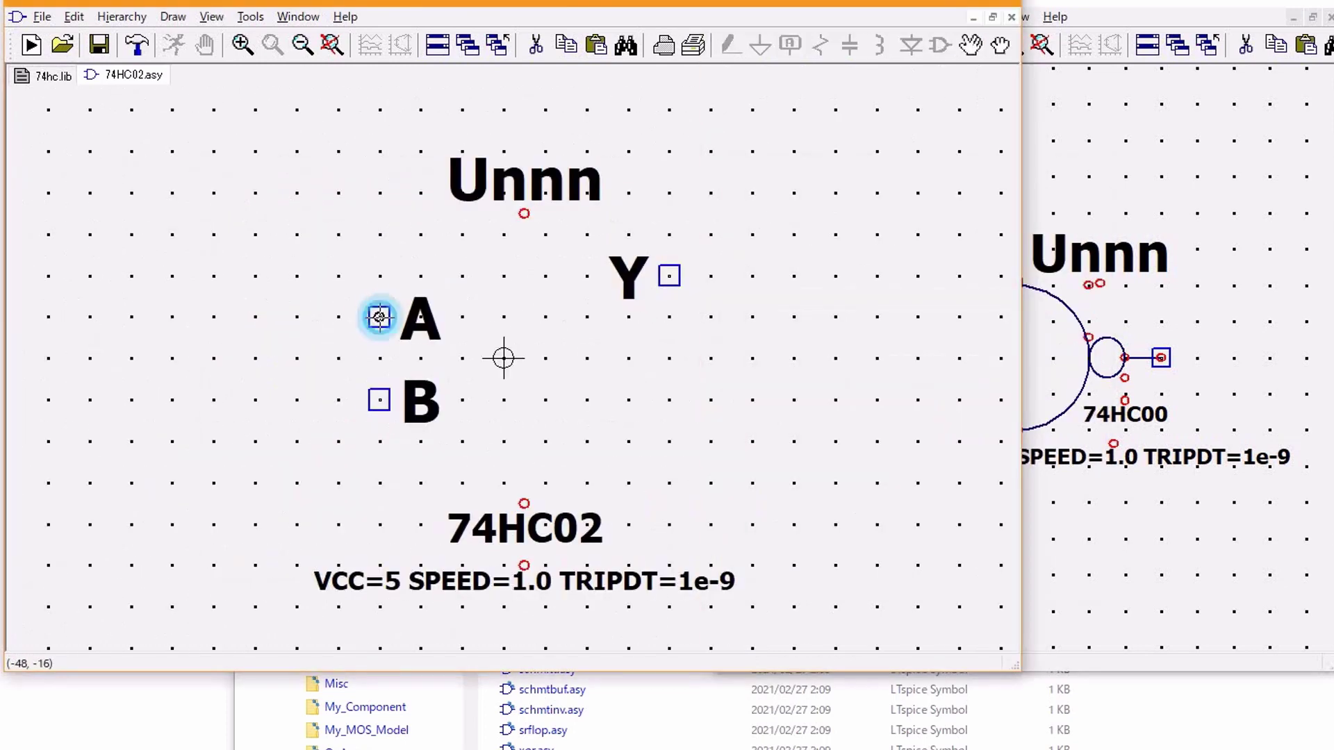
- Draw horizontal lead lines about 32 units long from input pins A and B toward the symbol's origin
{"action": "left_click", "coordinate": [379, 318]}
{"action": "left_click", "coordinate": [465, 317]}
{"action": "left_click", "coordinate": [379, 401]}
{"action": "left_click", "coordinate": [463, 400]}
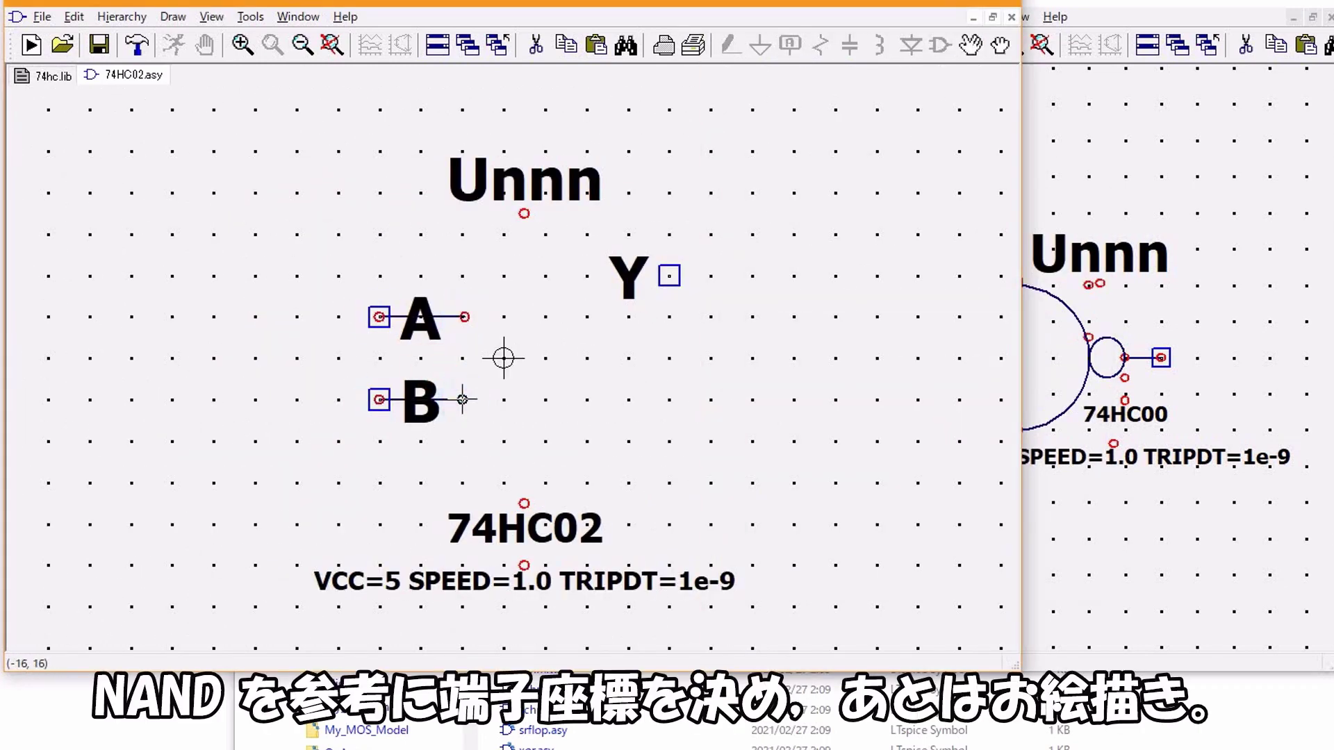
- Move output pin Y level with the symbol origin and draw its horizontal lead line about 32 units long
{"action": "left_click", "coordinate": [970, 44]}
{"action": "left_click", "coordinate": [669, 276]}
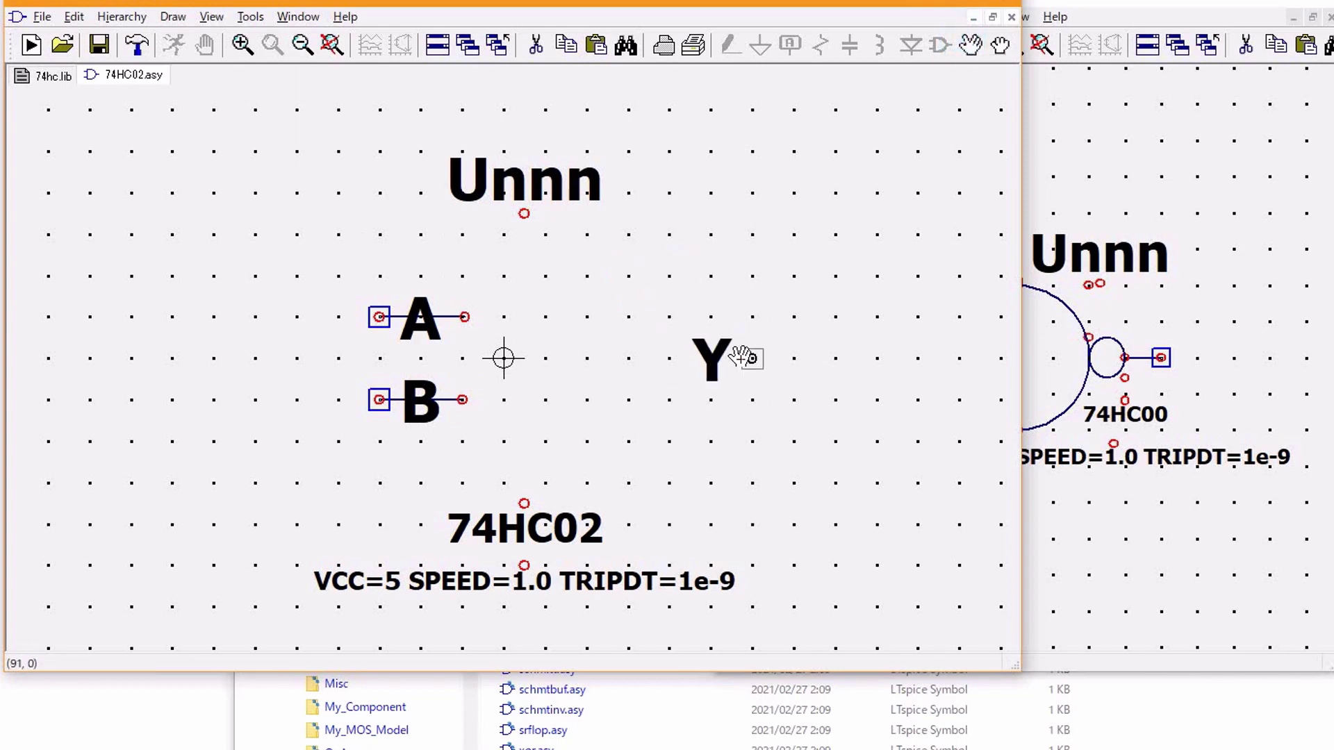
{"action": "left_click", "coordinate": [752, 359]}
{"action": "left_click", "coordinate": [736, 358]}
{"action": "left_click", "coordinate": [654, 358]}
- Draw the upper and lower horizontal edges of the NOR gate body, each about 32 units long
{"action": "scroll", "coordinate": [511, 368], "scroll_direction": "up", "scroll_amount": 3}
{"action": "left_click", "coordinate": [528, 275]}
{"action": "left_click", "coordinate": [396, 202]}
{"action": "left_click", "coordinate": [391, 498]}
{"action": "left_click", "coordinate": [541, 498]}
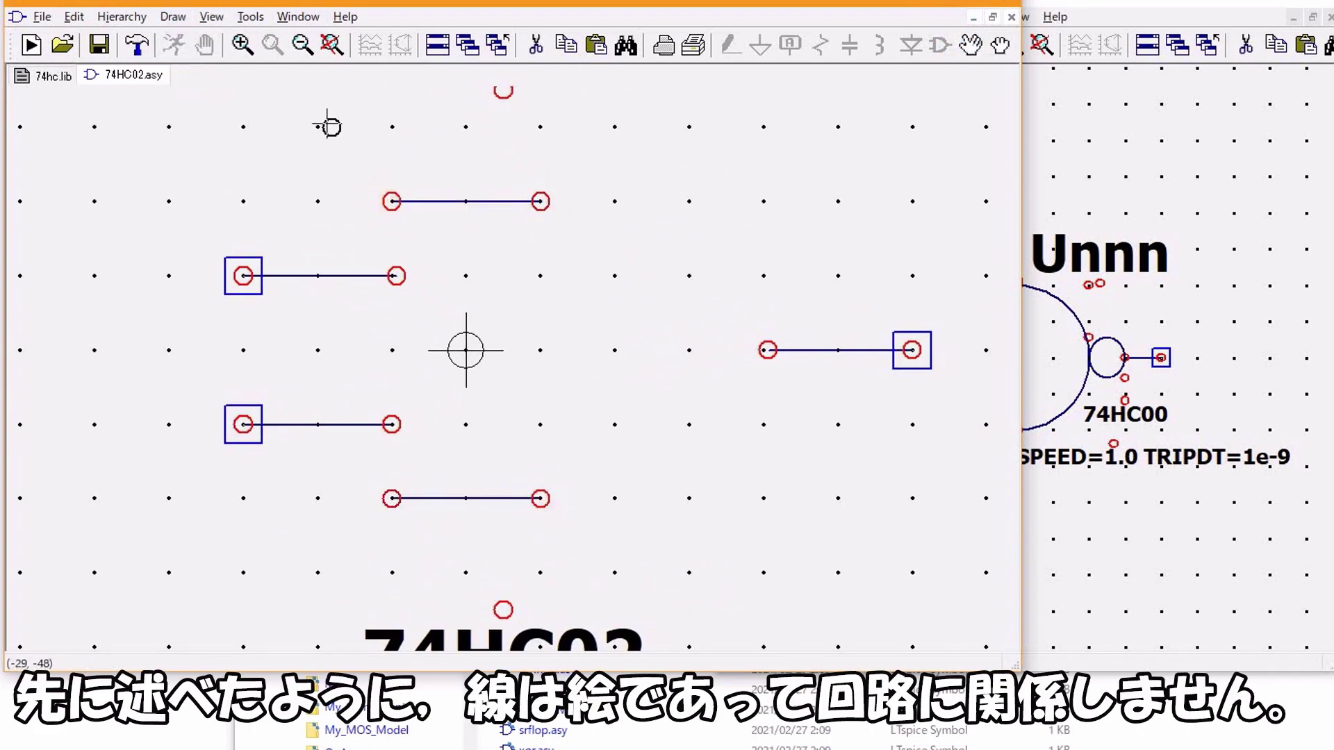
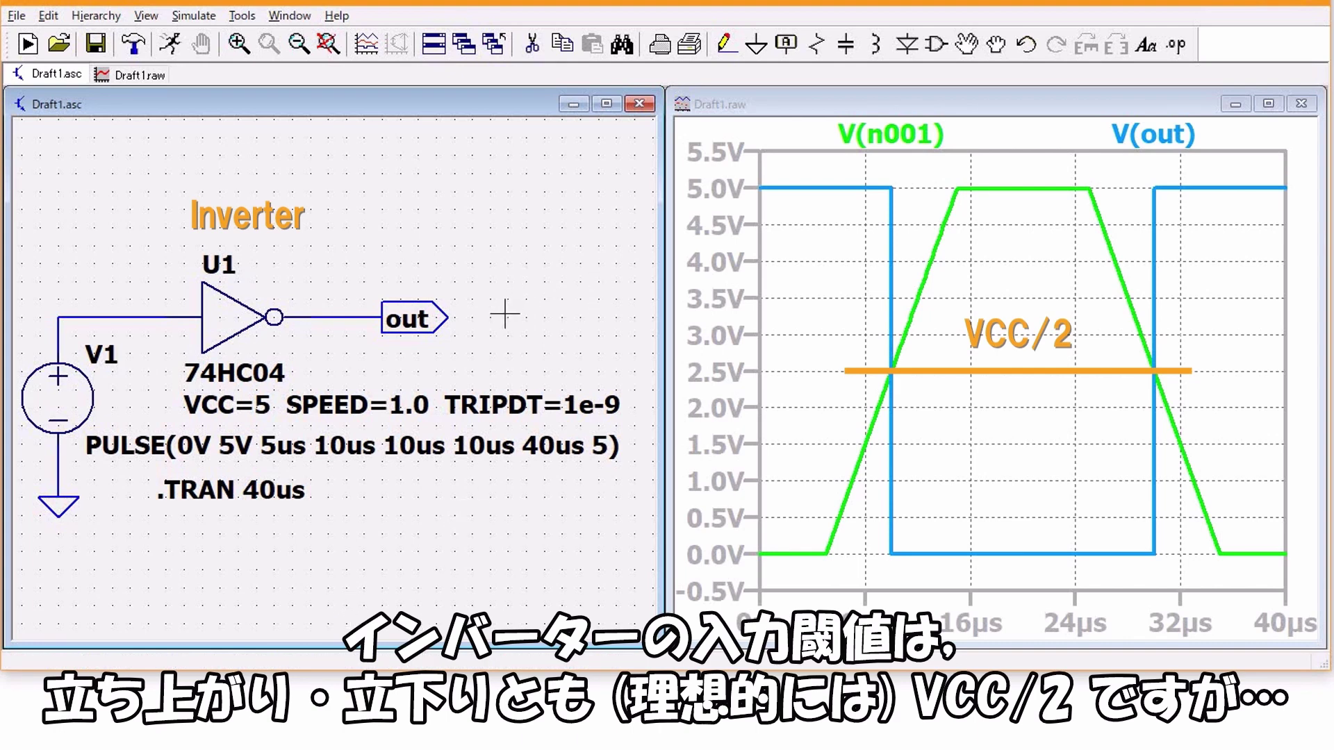
- Replace the 74HC04 inverter with a 74HC14 Schmitt trigger inverter between V1 and out, and rerun the simulation
{"action": "left_click", "coordinate": [936, 44]}
{"action": "left_click", "coordinate": [490, 383]}
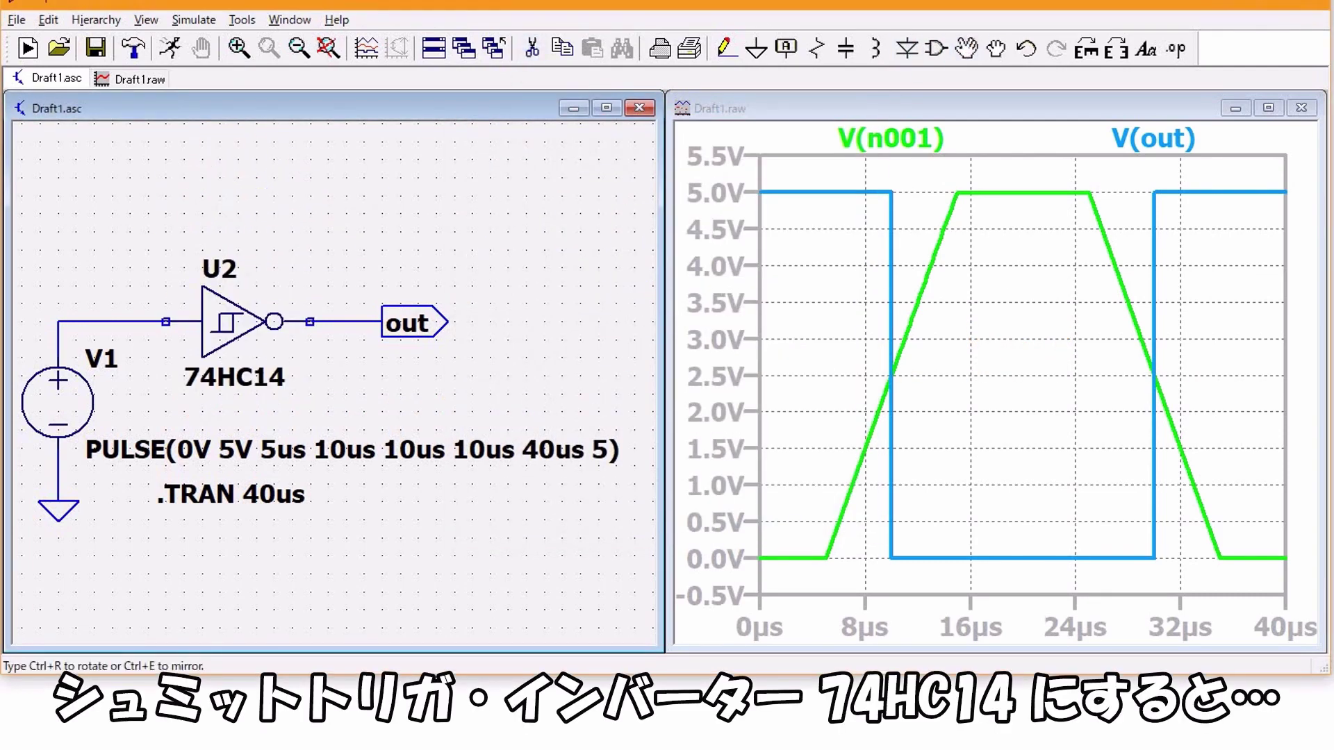
{"action": "left_click", "coordinate": [267, 298]}
{"action": "right_click", "coordinate": [312, 241]}
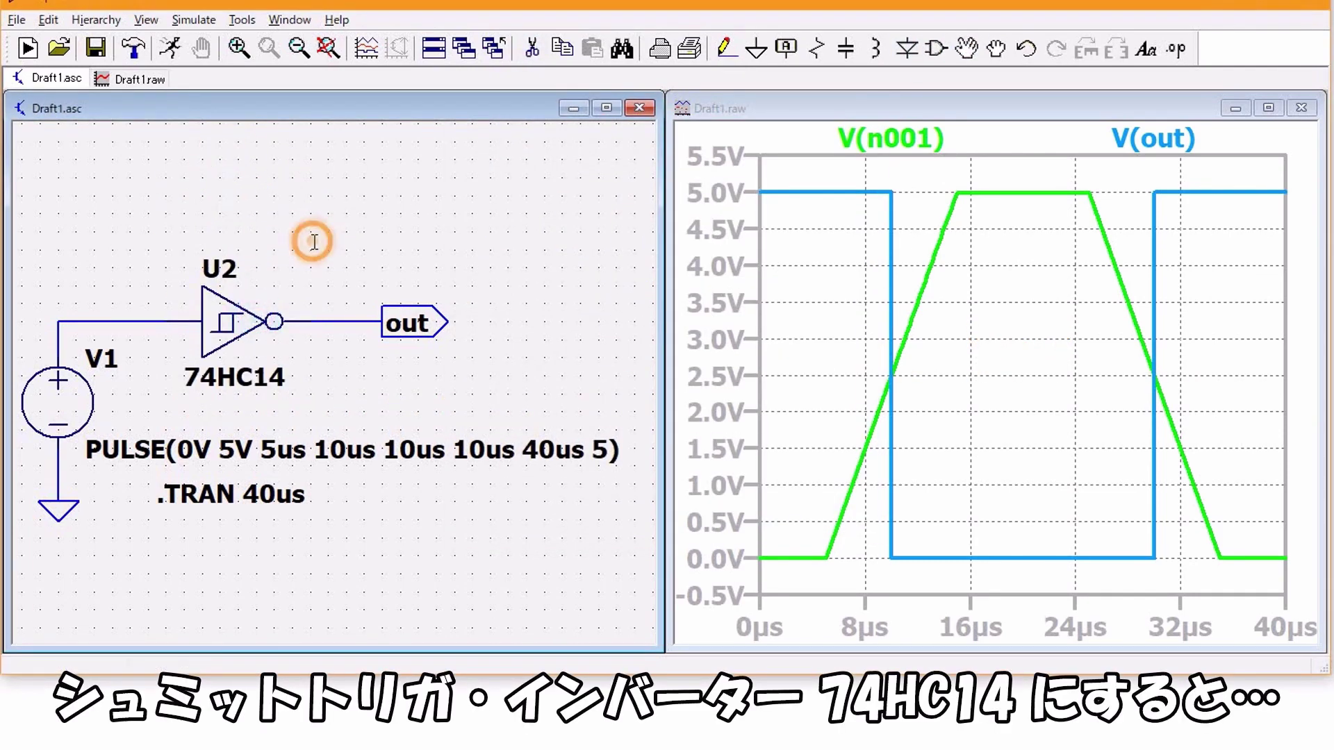
{"action": "left_click", "coordinate": [172, 54]}
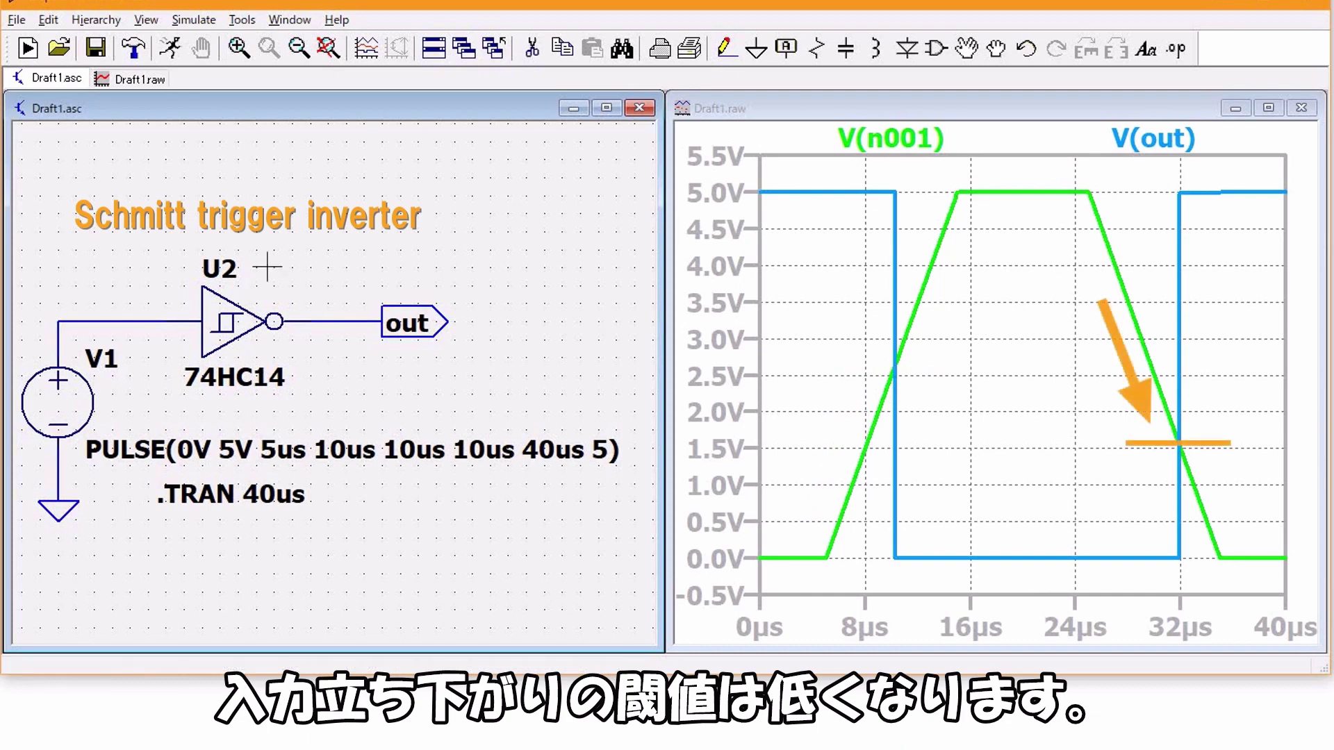
- Label the source net "in" and move V1 with its PULSE text away from the 74HC14 input
{"action": "left_click", "coordinate": [786, 50]}
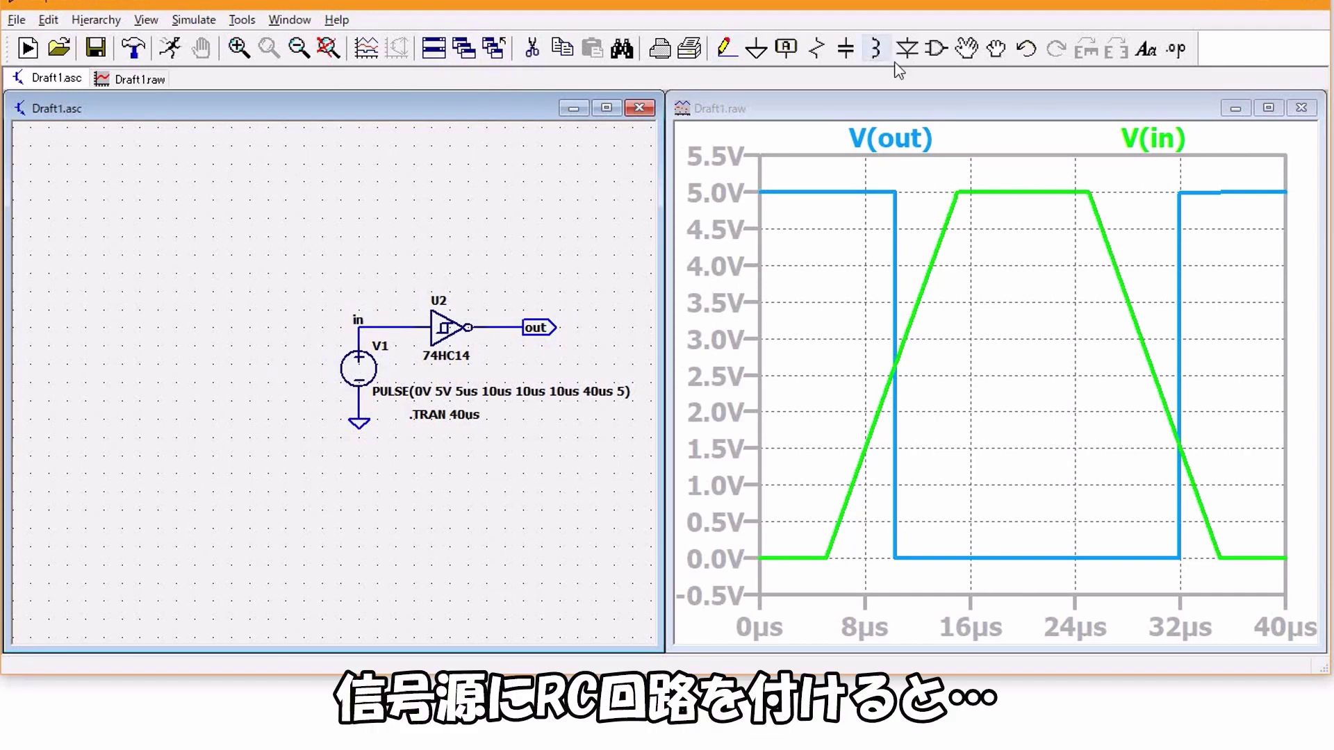
{"action": "left_click_drag", "start_coordinate": [358, 368], "coordinate": [140, 368]}
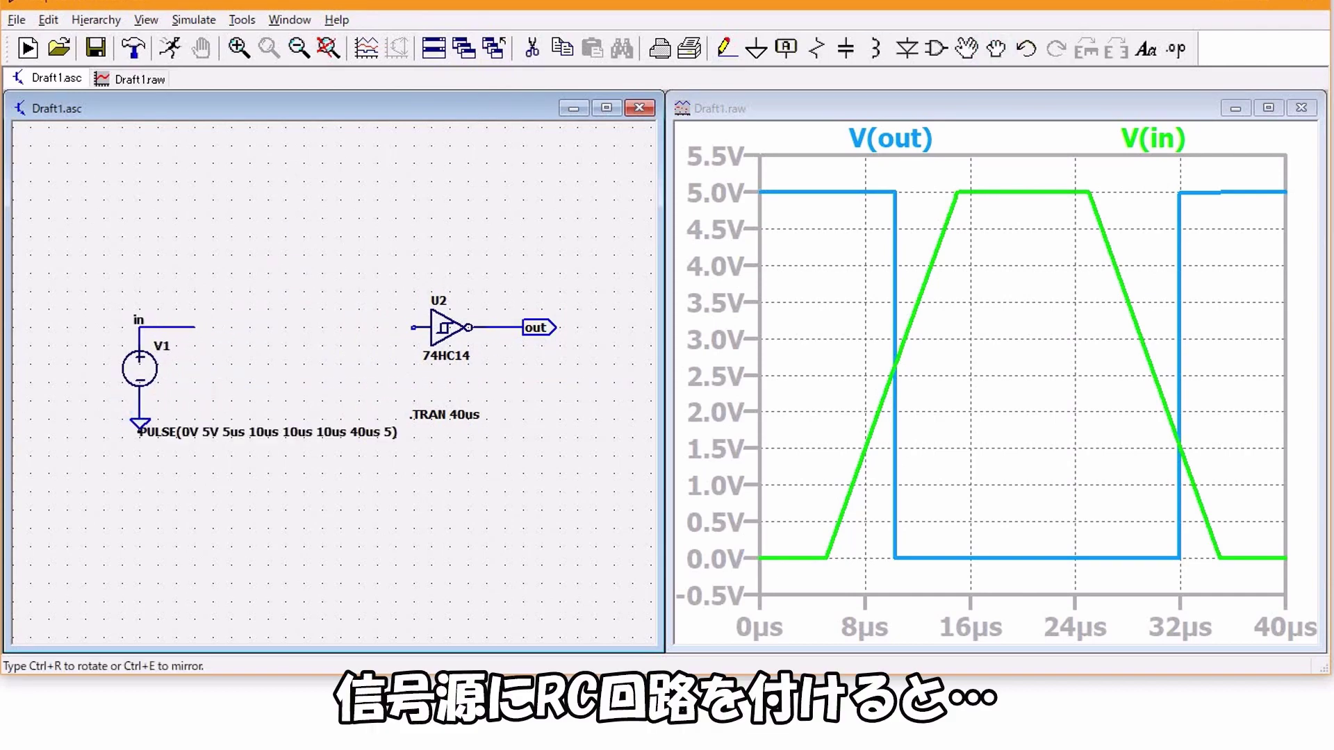
{"action": "left_click_drag", "start_coordinate": [229, 417], "coordinate": [229, 450]}
- Insert an RC circuit between V1 and the 74HC14, using a 10k series resistor and a 0.22µF capacitor to ground
{"action": "left_click", "coordinate": [876, 48]}
{"action": "left_click", "coordinate": [373, 344]}
{"action": "key", "text": "r"}
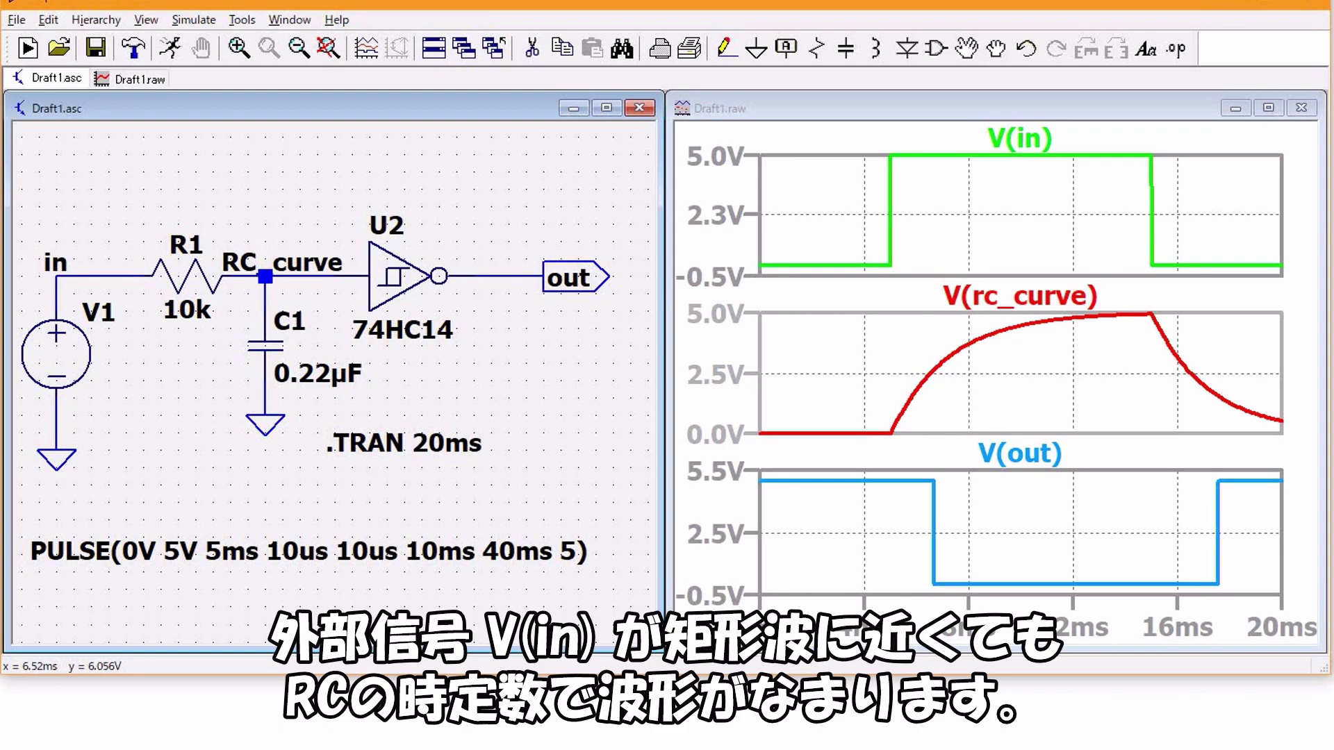
- Measure V(rc_curve) with a cursor where the output switches on the rising and falling input
{"action": "left_click", "coordinate": [1020, 296]}
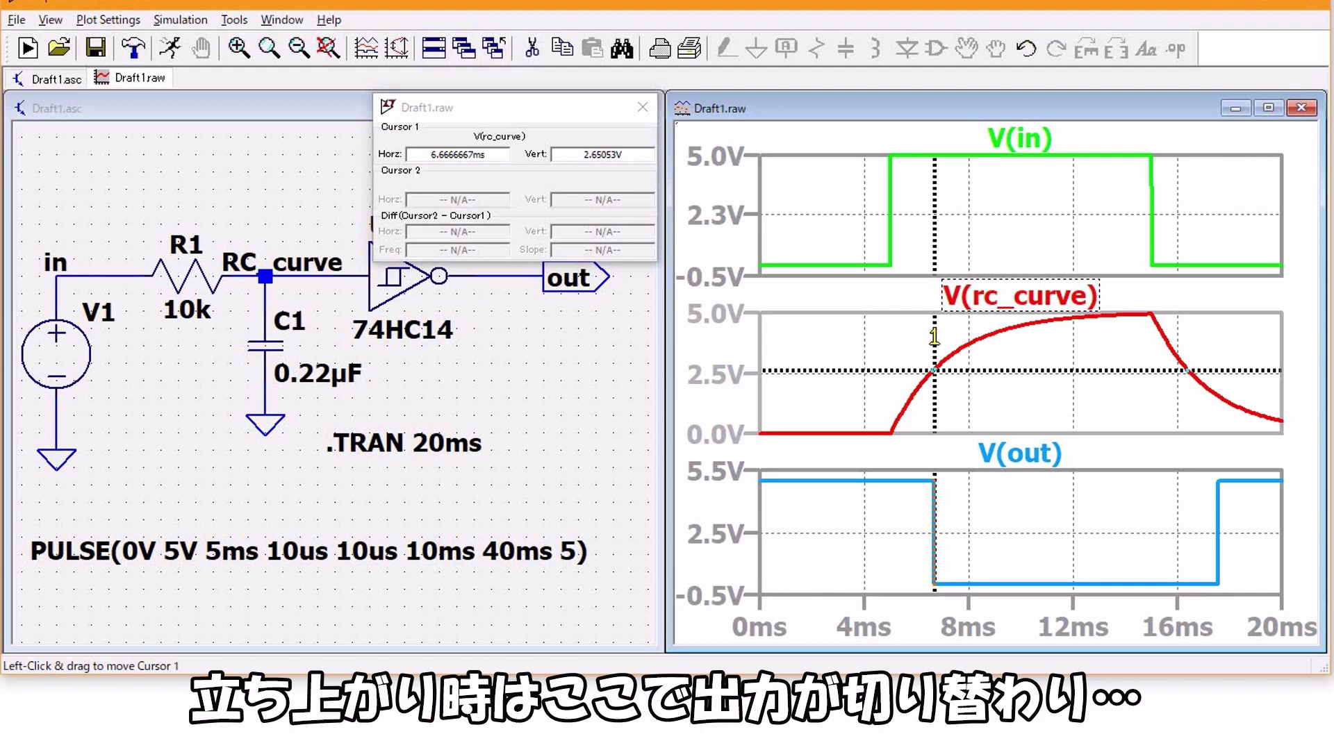
{"action": "mouse_move", "coordinate": [935, 337]}
{"action": "left_mouse_down"}
{"action": "mouse_move", "coordinate": [1184, 379]}
{"action": "mouse_move", "coordinate": [1198, 410]}
{"action": "mouse_move", "coordinate": [1216, 412]}
{"action": "left_mouse_up"}
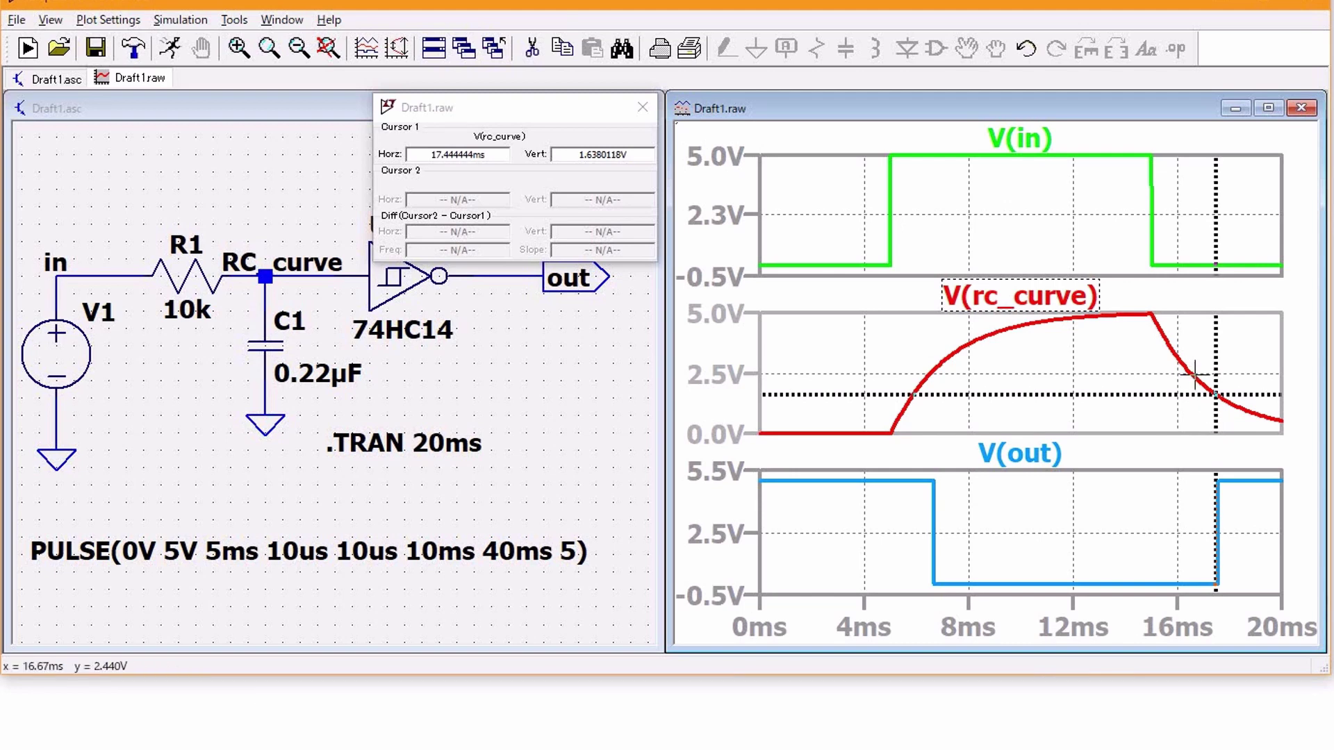
- Wire the 74HC14 output back over the inverter to the open end of R1 as a feedback loop
{"action": "left_click", "coordinate": [728, 48]}
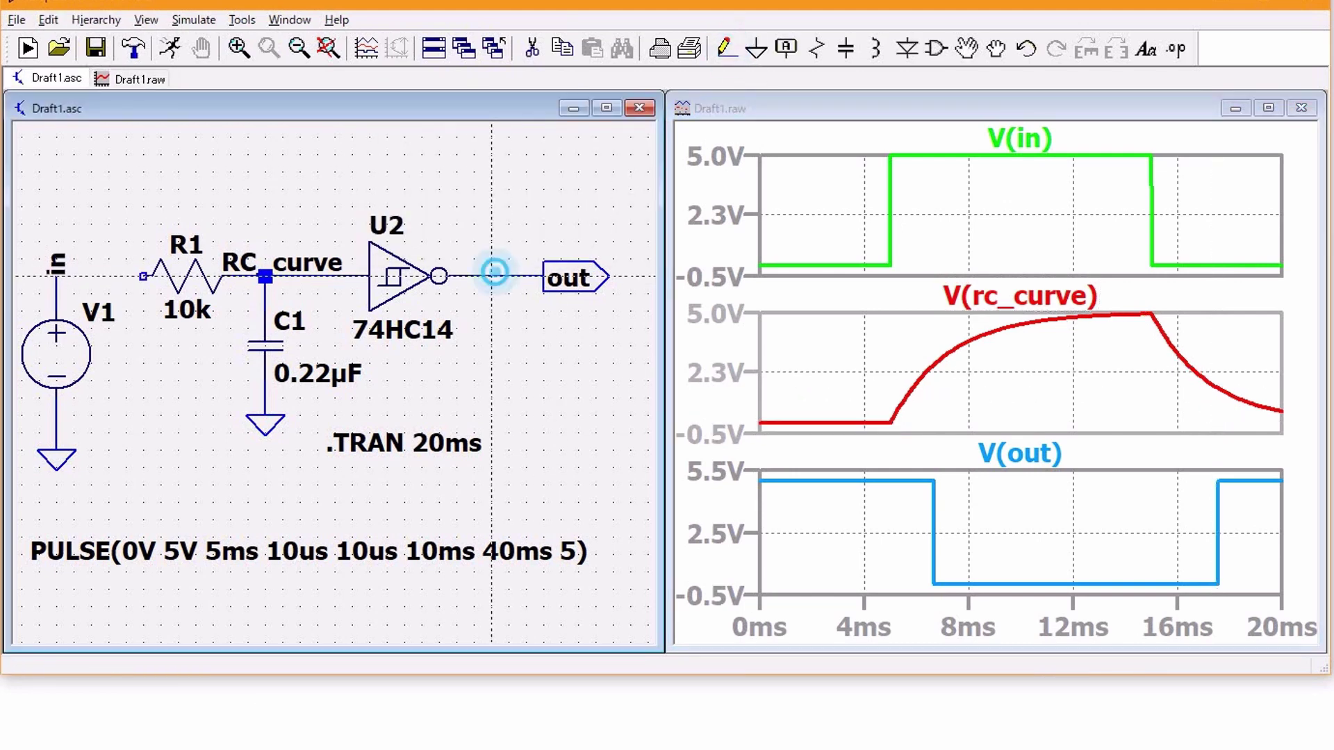
{"action": "left_click", "coordinate": [491, 276]}
{"action": "left_click", "coordinate": [491, 188]}
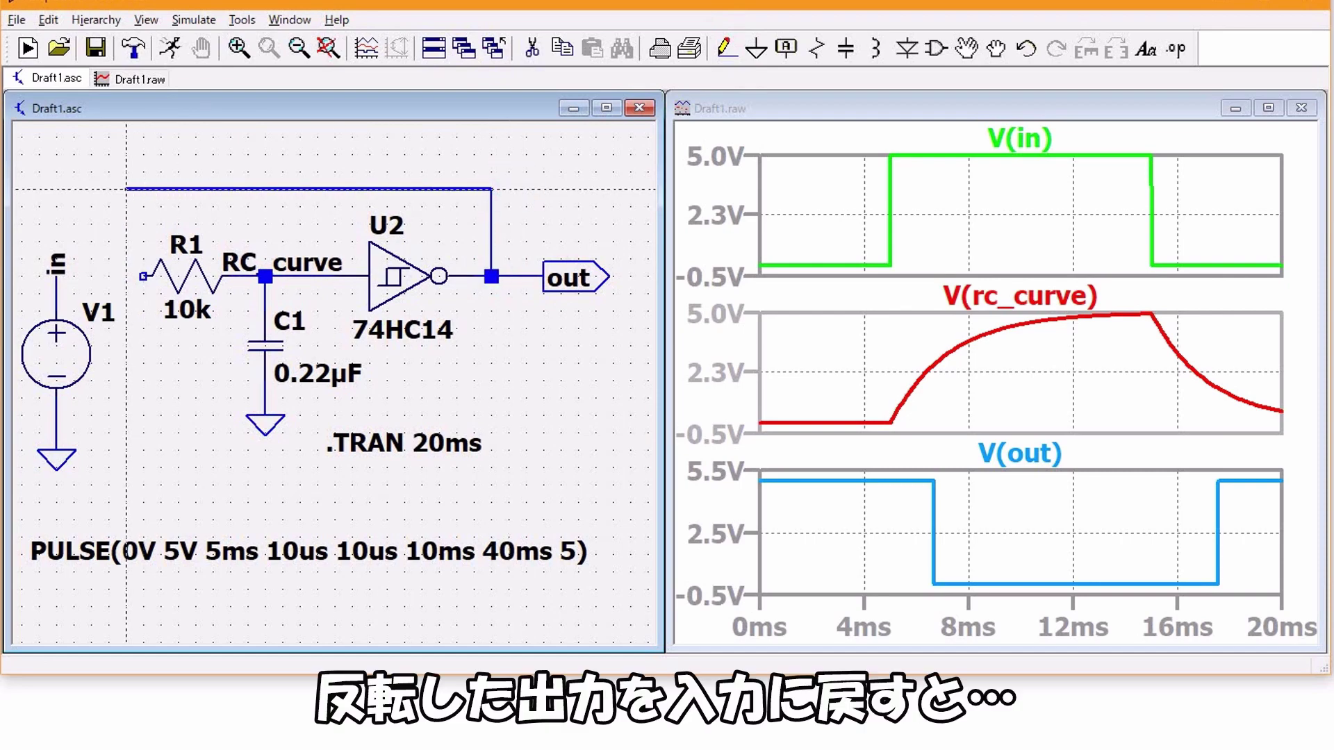
{"action": "left_click", "coordinate": [108, 188]}
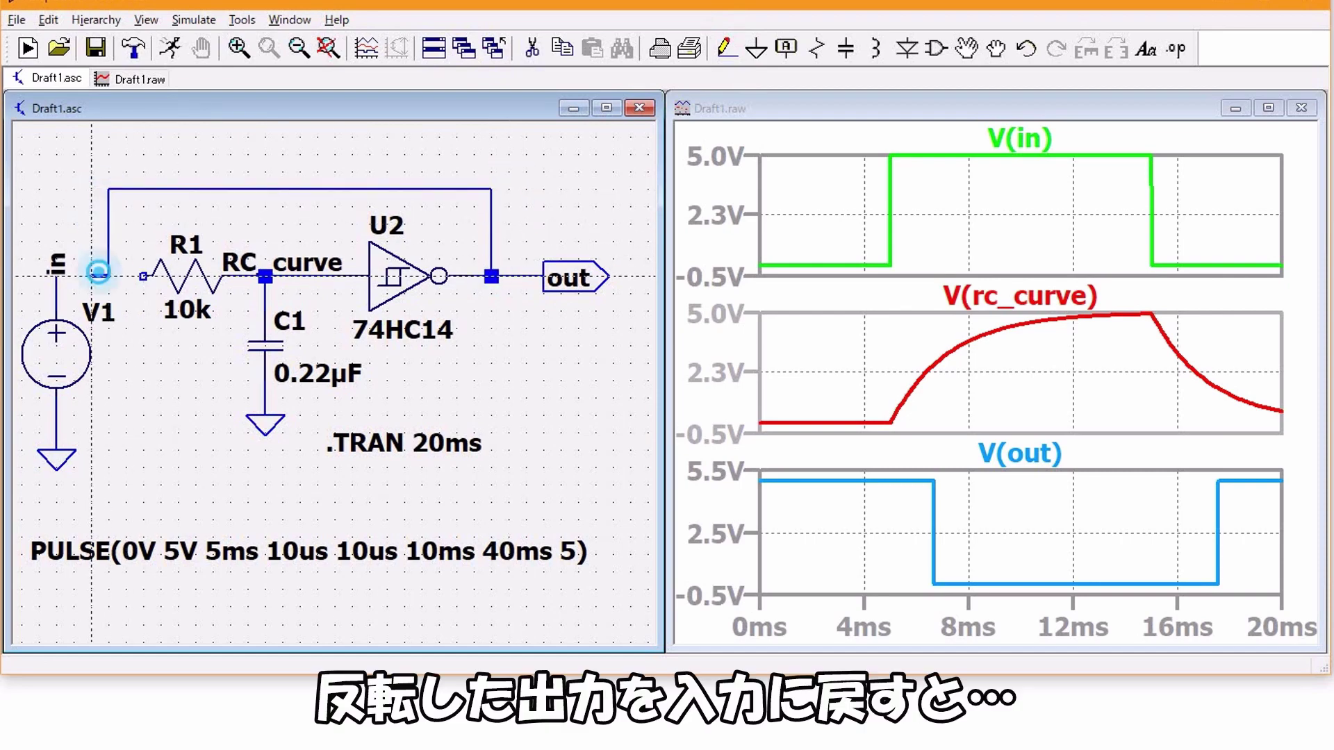
{"action": "left_click", "coordinate": [143, 276]}
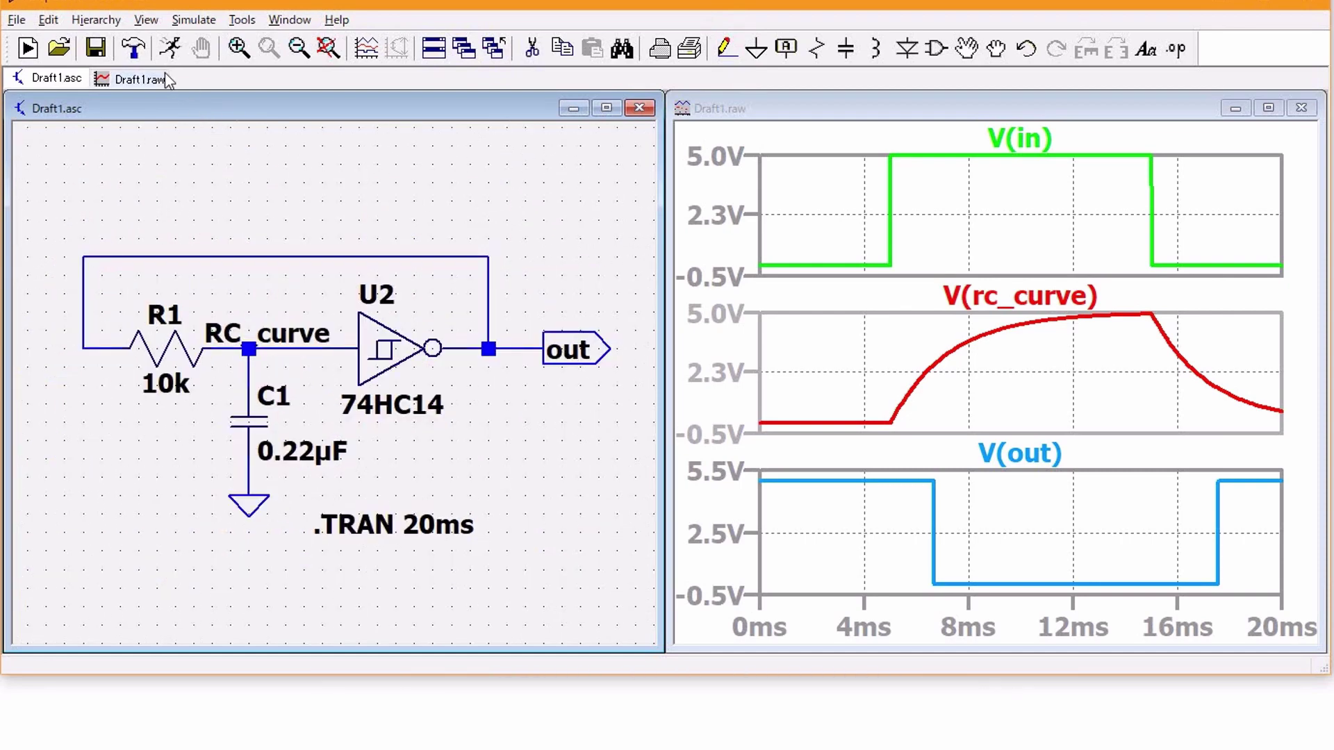
- Rerun the simulation of the feedback circuit and delete the V(in) plot pane
{"action": "left_click", "coordinate": [170, 48]}
{"action": "right_click", "coordinate": [965, 205]}
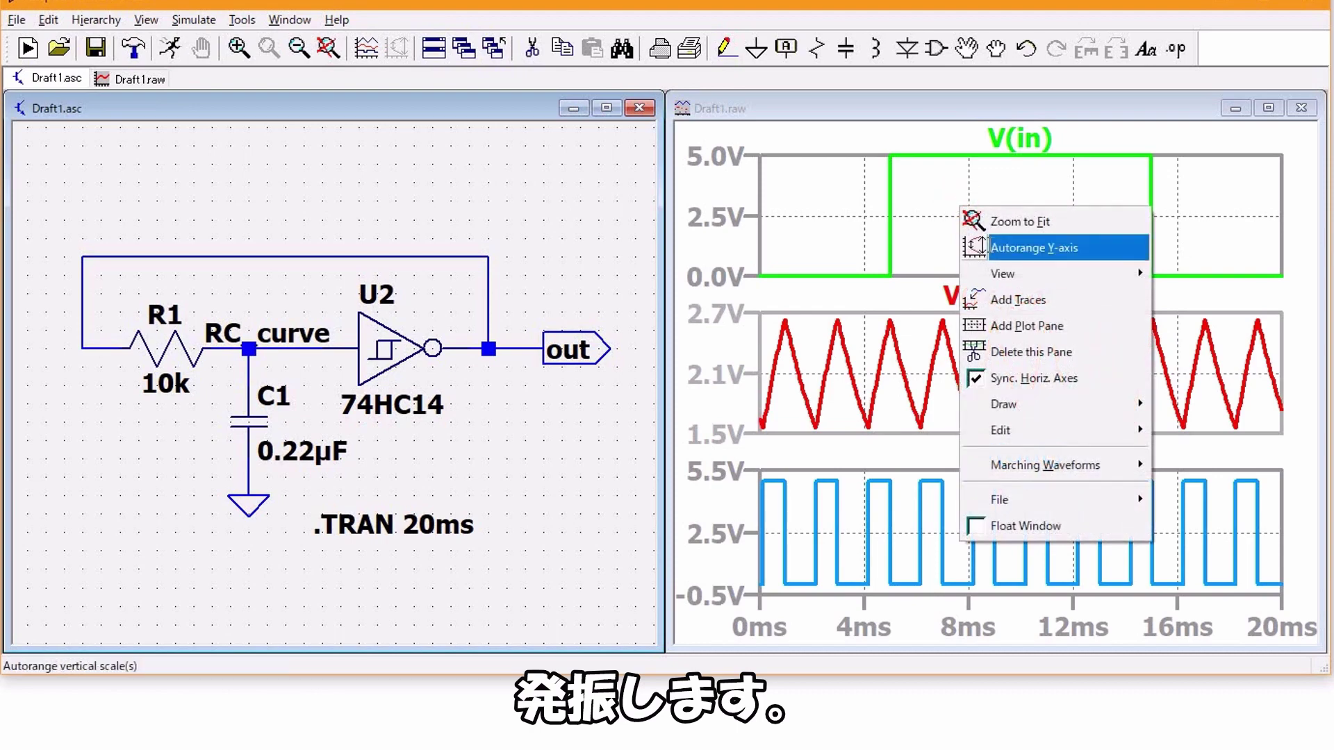
{"action": "left_click", "coordinate": [1028, 361]}
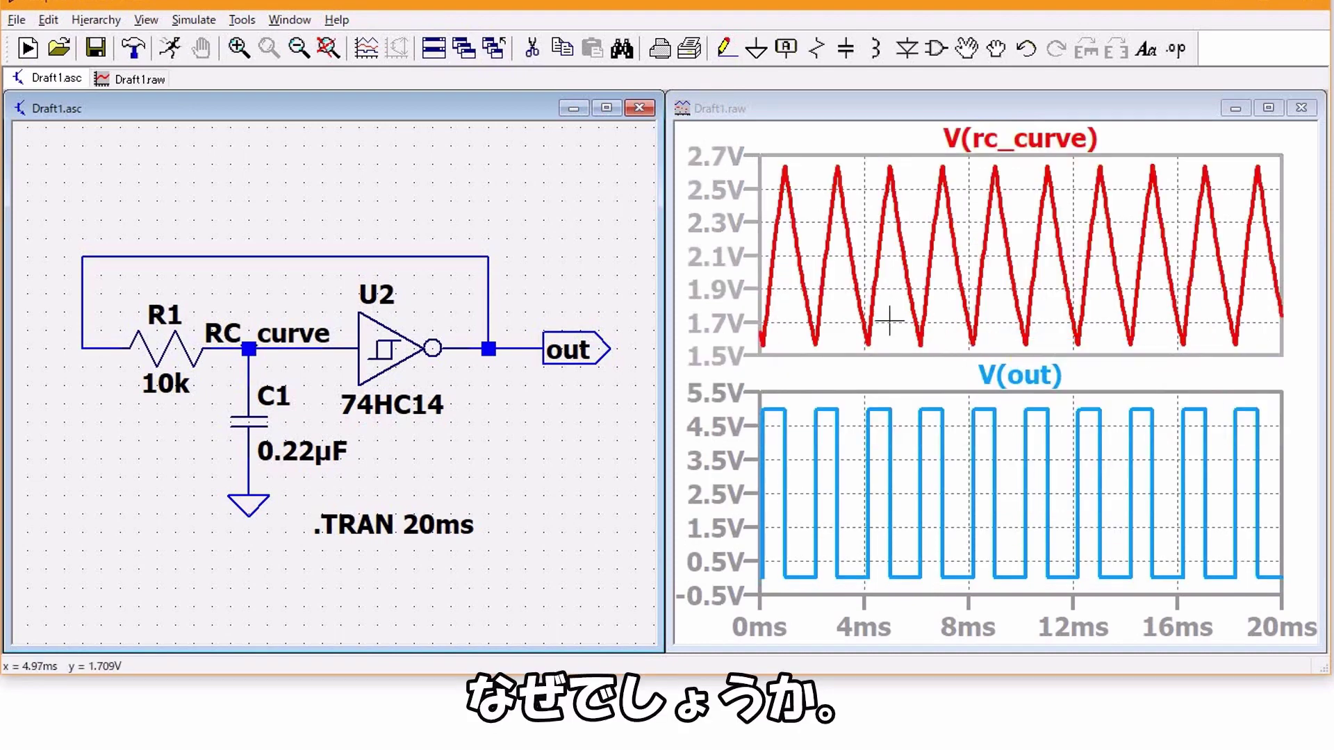
{"action": "left_click_drag", "start_coordinate": [804, 132], "coordinate": [837, 330]}
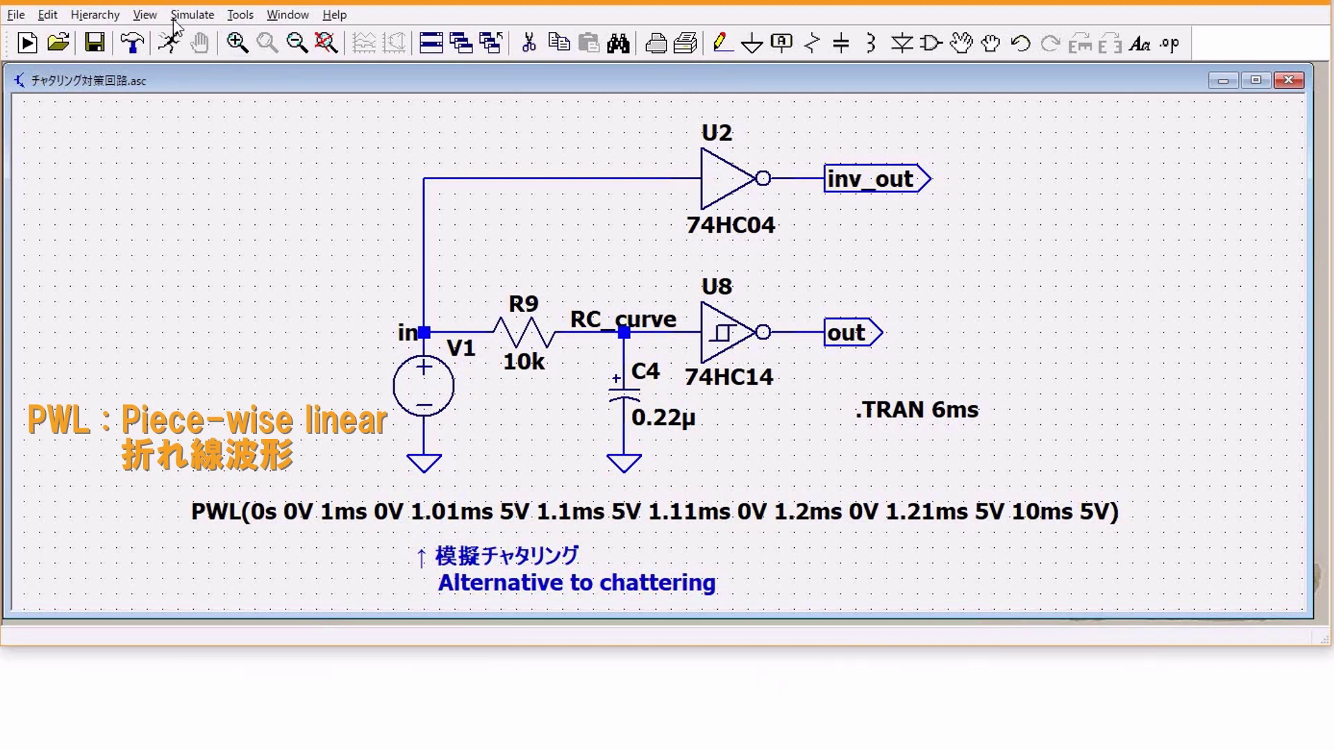
- Run the chattering countermeasure circuit and zoom the waveforms in around the simulated bounce pulses
{"action": "left_click", "coordinate": [169, 43]}
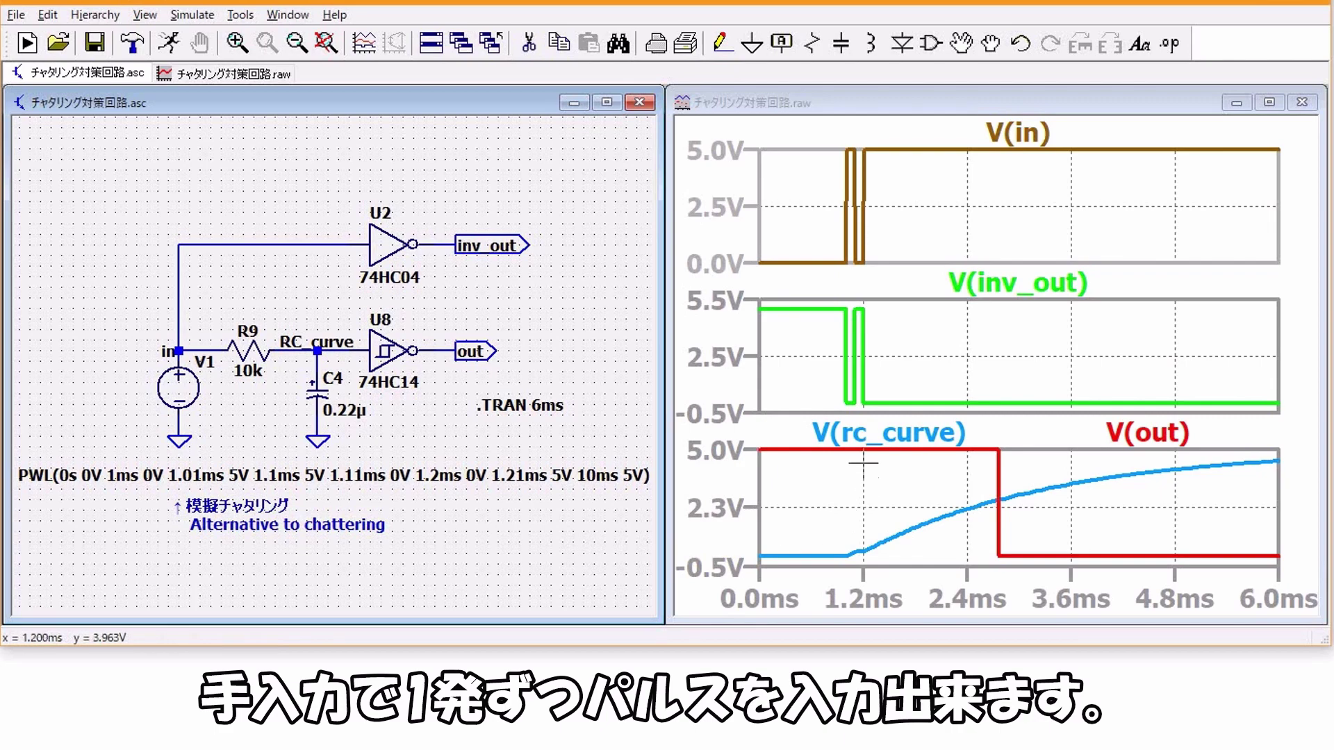
{"action": "left_click_drag", "start_coordinate": [822, 137], "coordinate": [915, 563]}
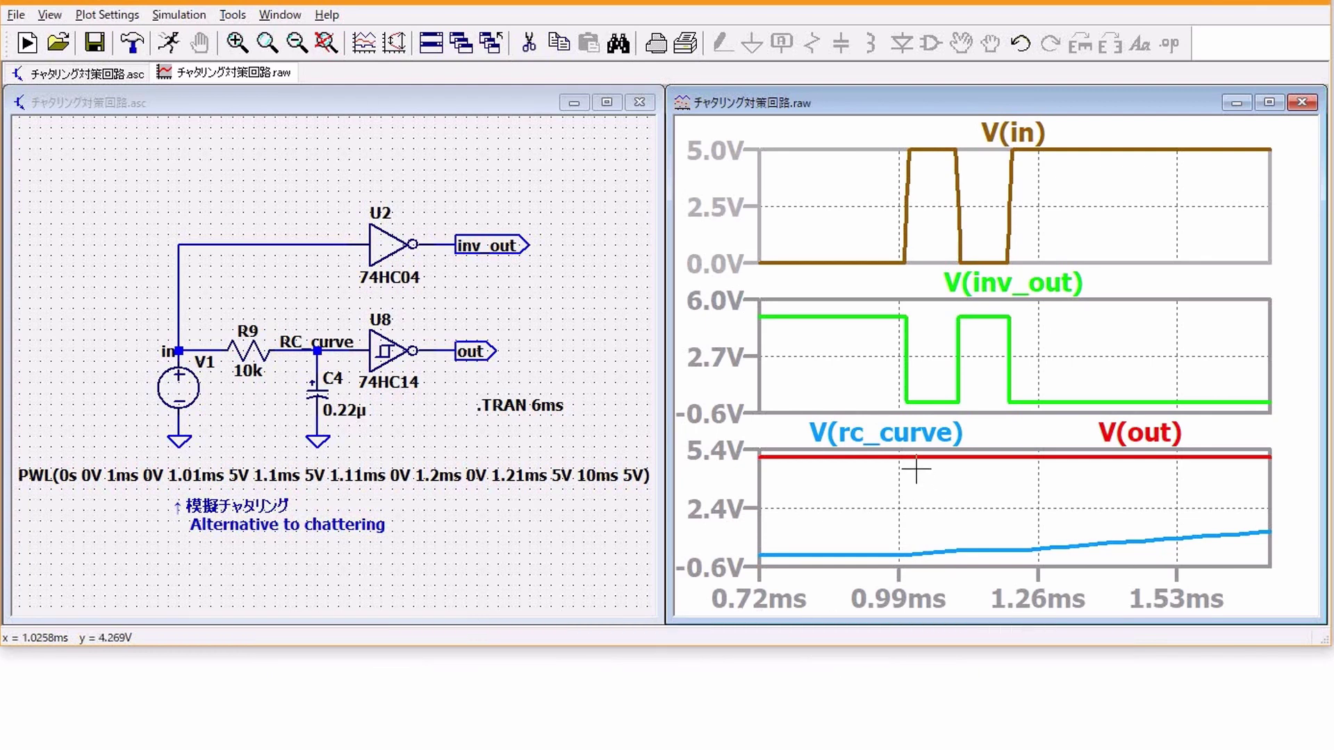
{"action": "left_click", "coordinate": [873, 103]}
{"action": "left_click", "coordinate": [326, 43]}
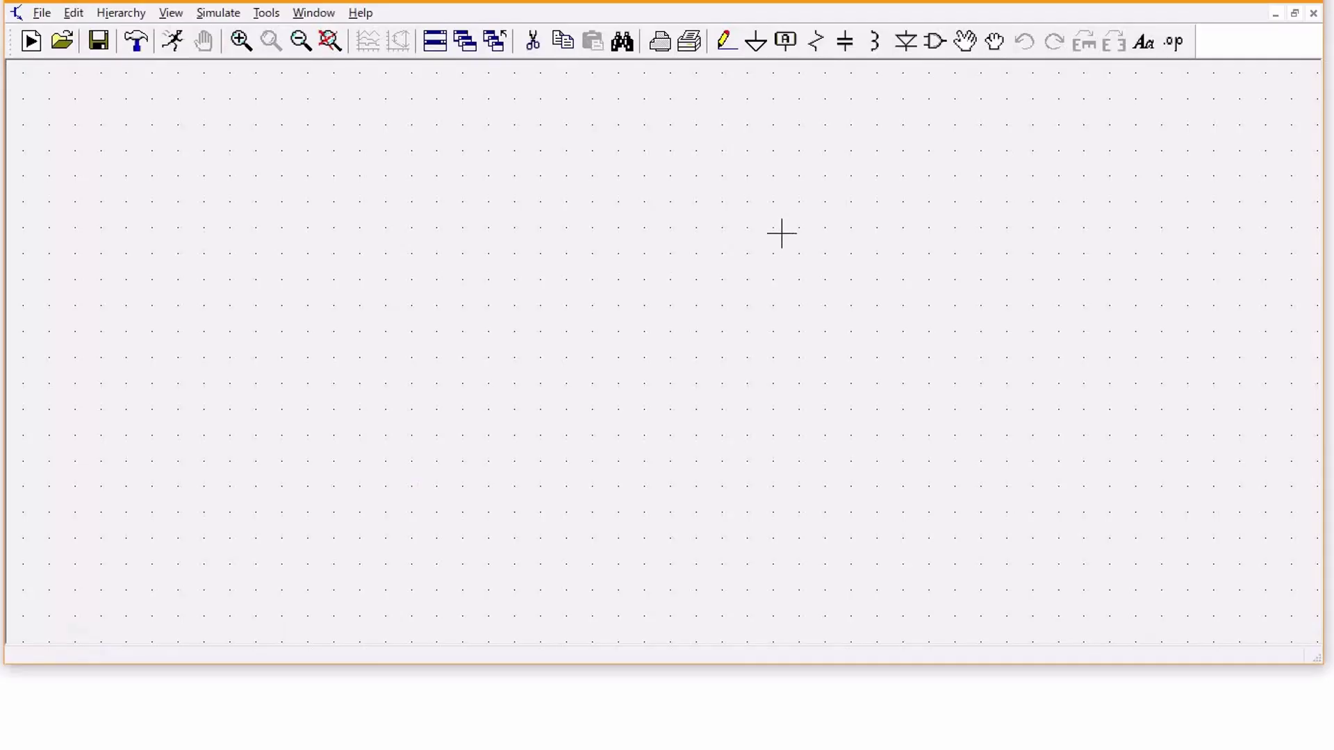
- Place a 74HC74 D flip-flop from the Digital symbol library on the empty schematic
{"action": "left_click", "coordinate": [935, 42]}
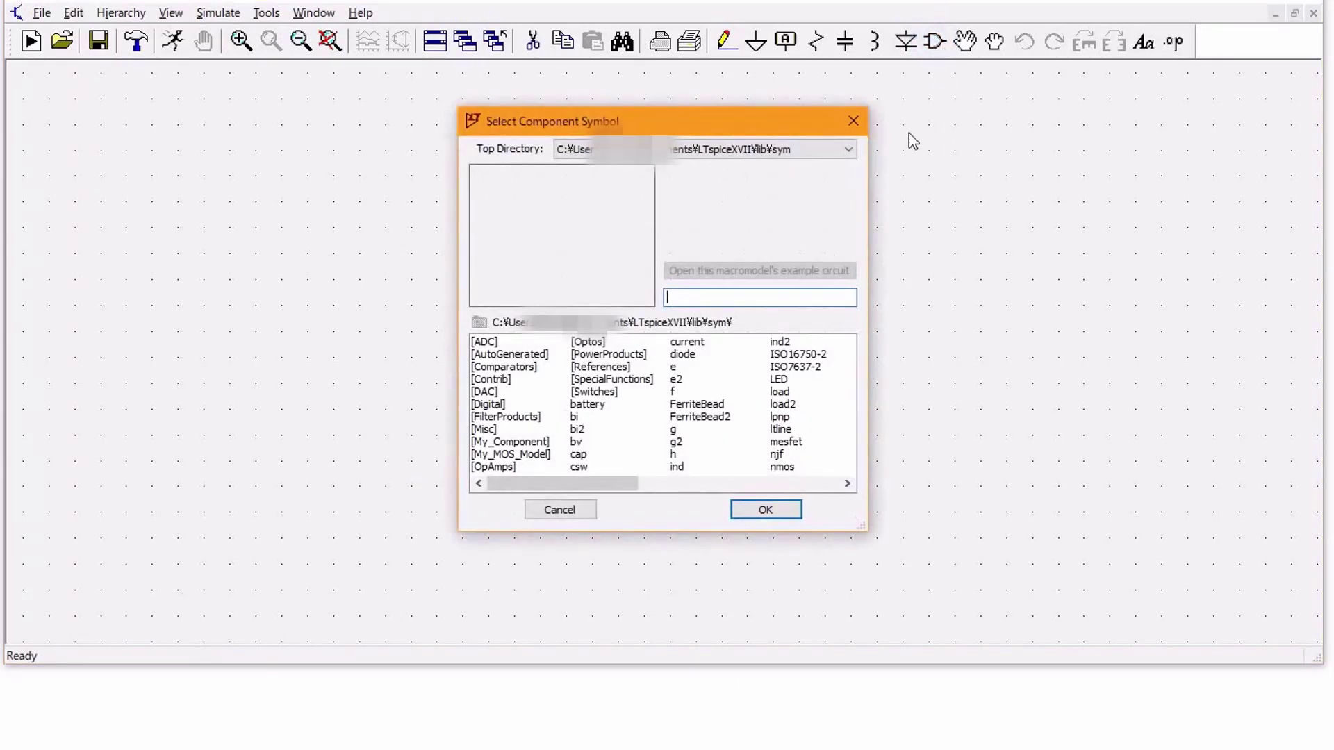
{"action": "left_click", "coordinate": [490, 406]}
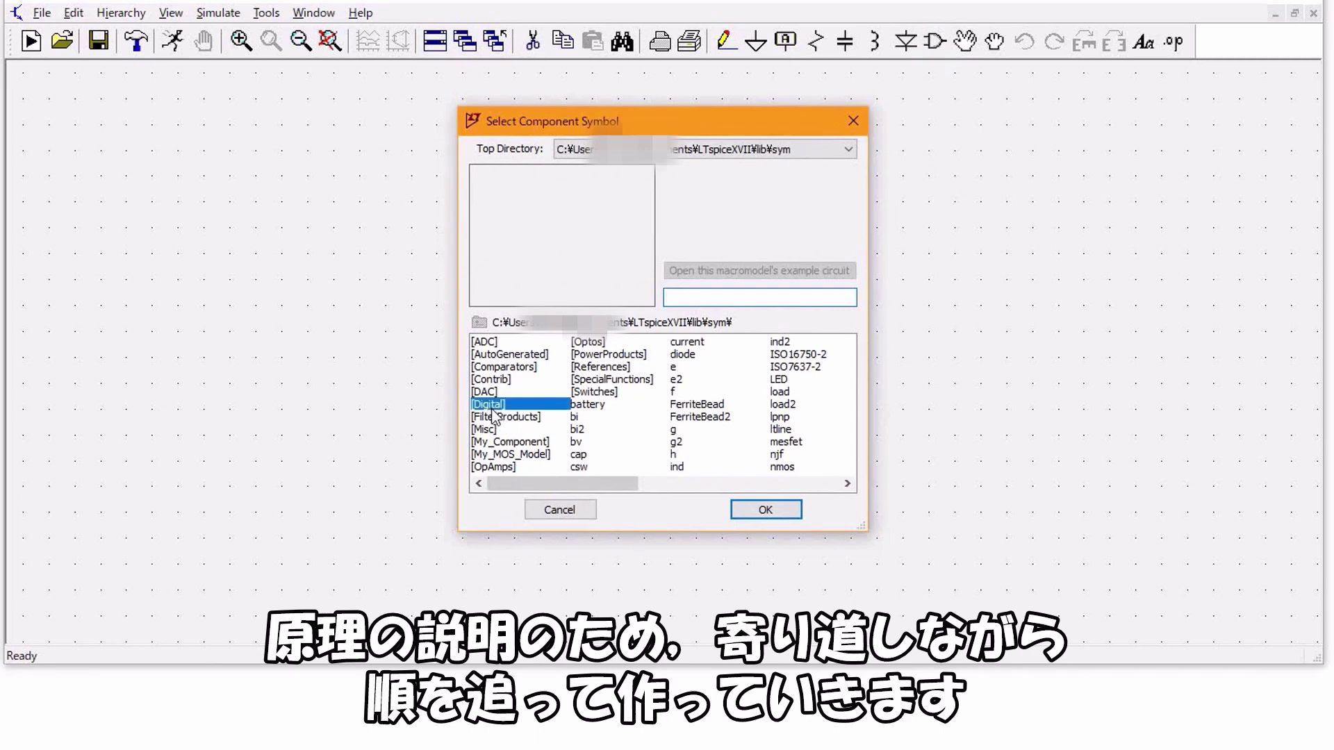
{"action": "double_click", "coordinate": [491, 410]}
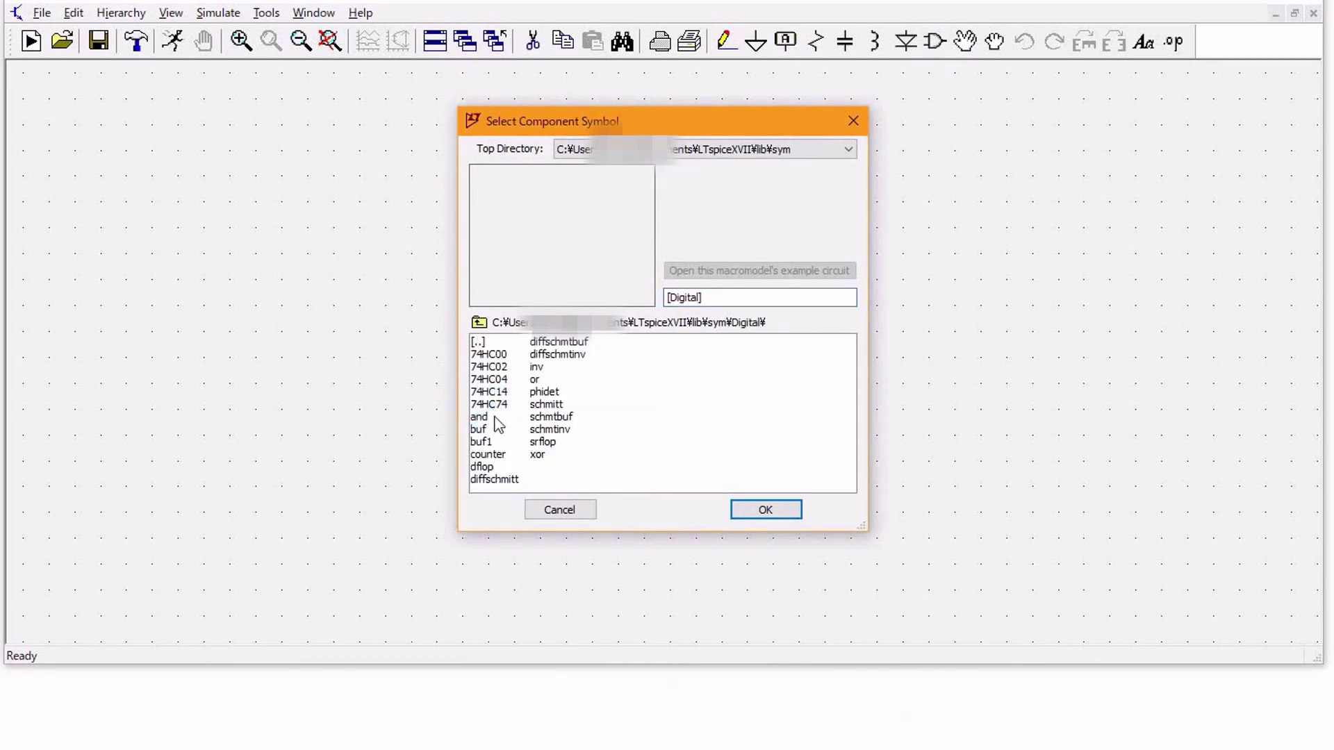
{"action": "left_click", "coordinate": [495, 406]}
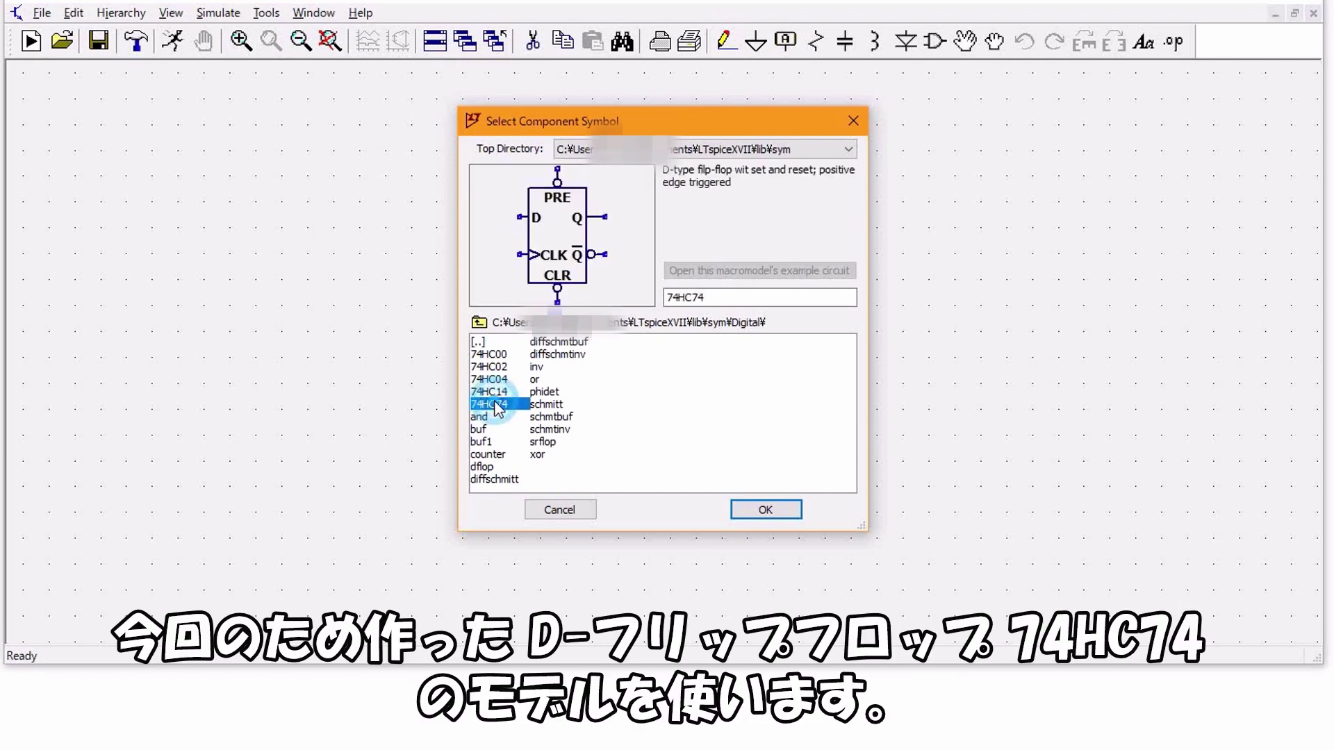
{"action": "left_click", "coordinate": [750, 511]}
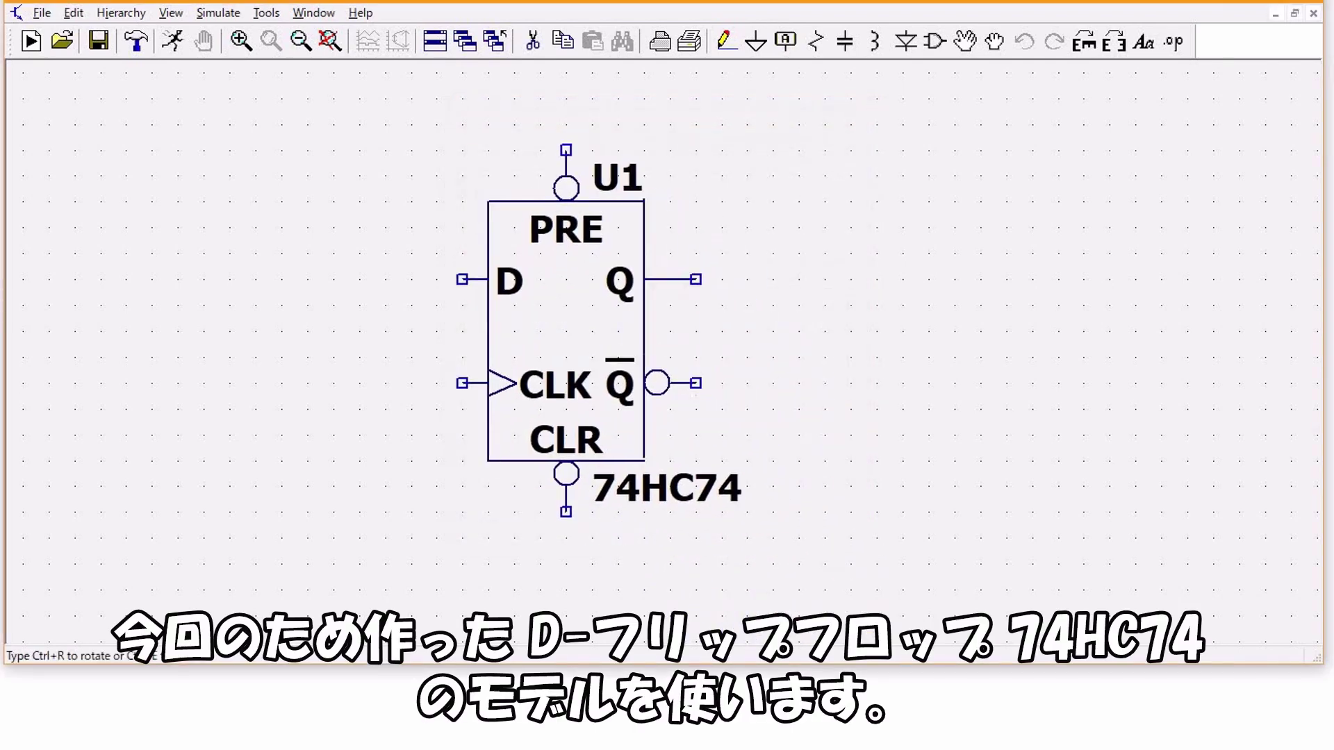
{"action": "left_click", "coordinate": [551, 342]}
{"action": "right_click", "coordinate": [709, 377]}
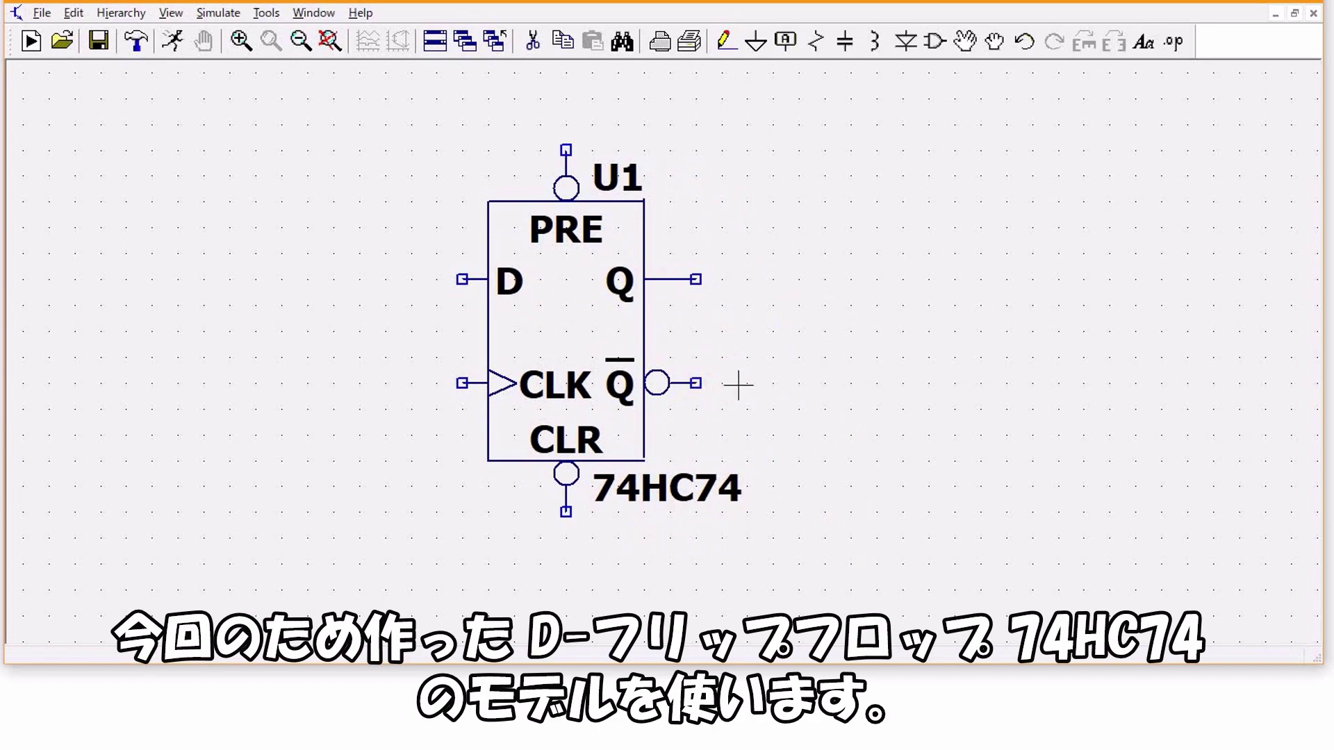
- Add a 5 V voltage source beside the flip-flop and place a ground under its negative terminal
{"action": "scroll", "coordinate": [828, 414], "scroll_direction": "down", "scroll_amount": 1}
{"action": "key", "text": "F2"}
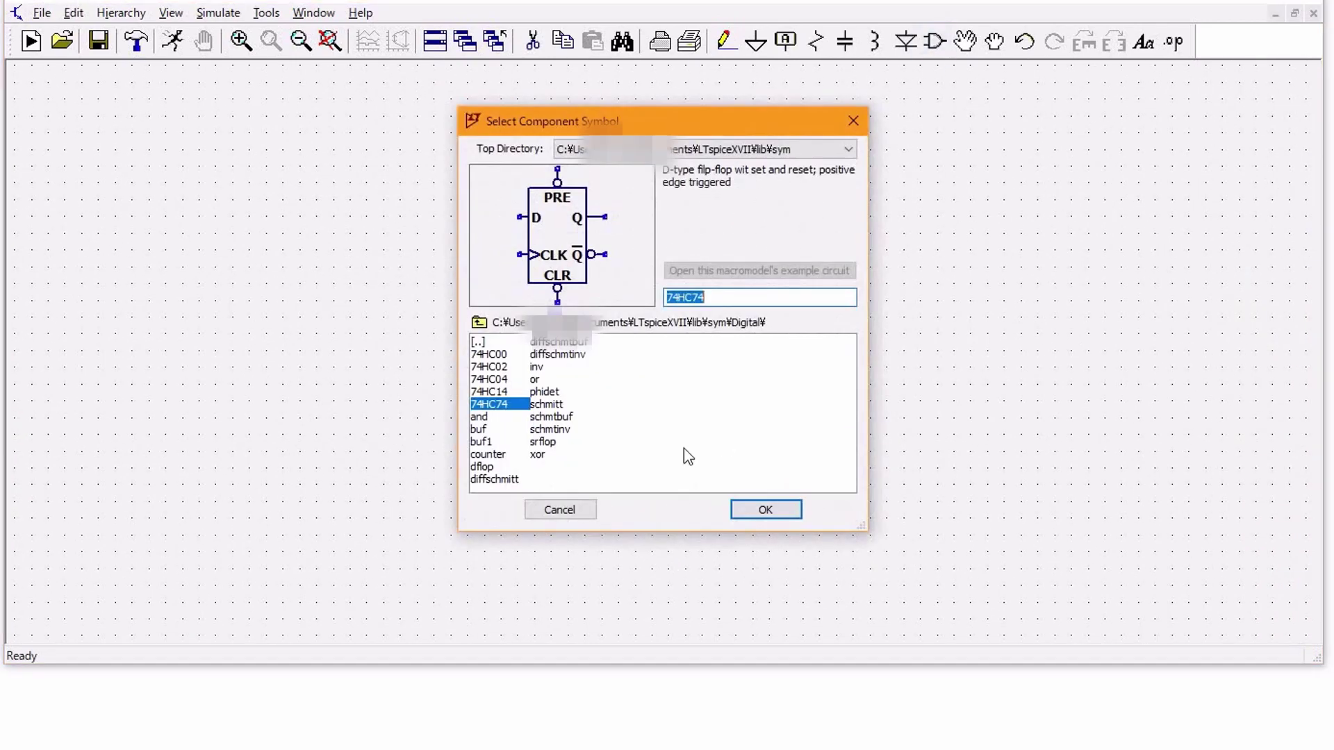
{"action": "double_click", "coordinate": [781, 453]}
{"action": "left_click", "coordinate": [883, 217]}
{"action": "right_click", "coordinate": [882, 217]}
{"action": "type", "text": "5"}
{"action": "left_click", "coordinate": [782, 306]}
{"action": "key", "text": "g"}
{"action": "left_click", "coordinate": [885, 306]}
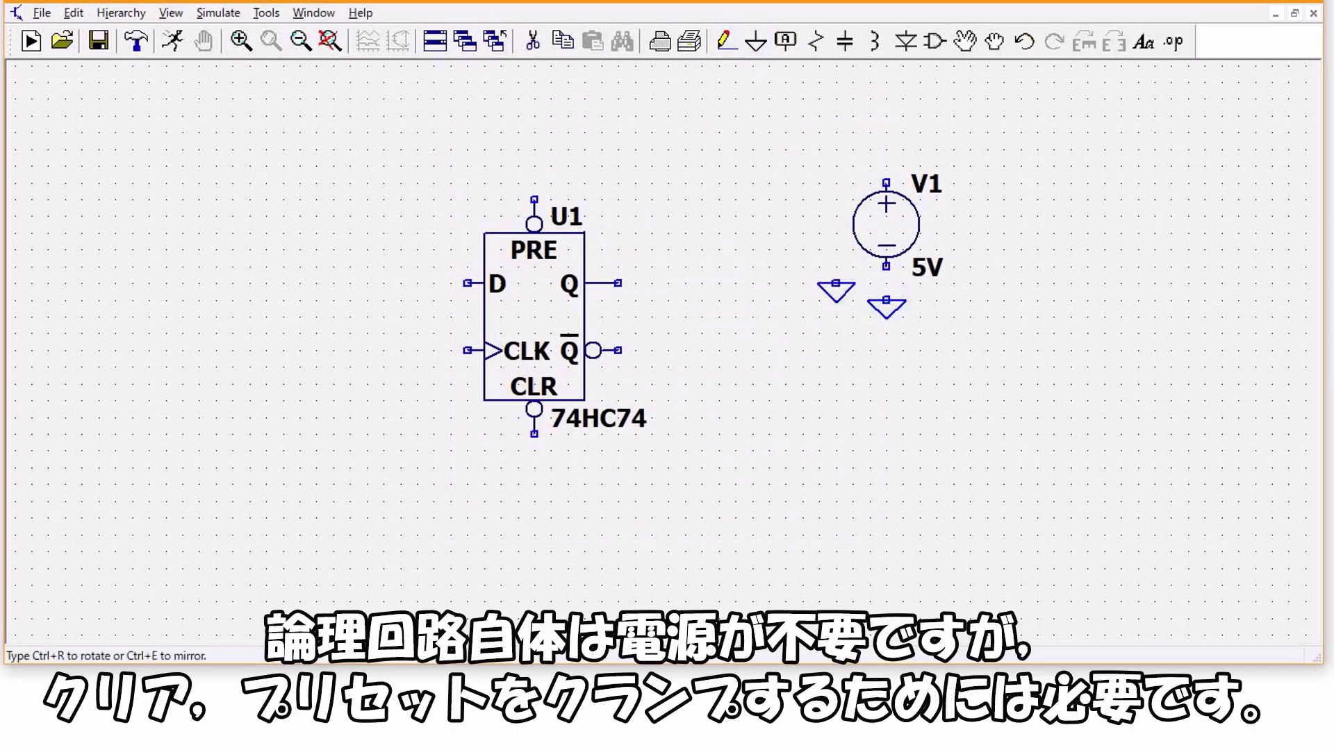
- Wire the 5 V source to ground and place VCC net labels on its positive terminal and the flip-flop's PRE and CLR pins
{"action": "key", "text": "F3"}
{"action": "left_click", "coordinate": [885, 302]}
{"action": "left_click", "coordinate": [886, 115]}
{"action": "left_click", "coordinate": [785, 41]}
{"action": "type", "text": "VCC"}
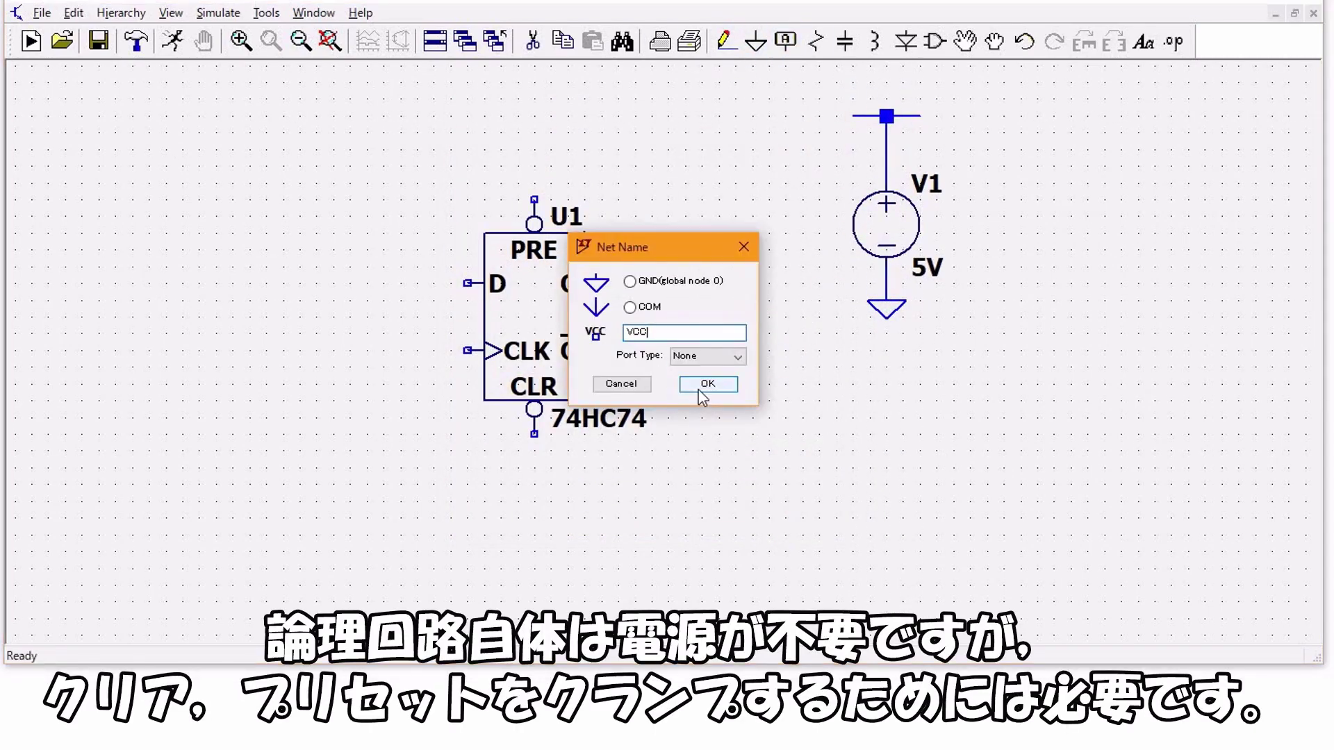
{"action": "left_click", "coordinate": [702, 384]}
{"action": "left_click", "coordinate": [886, 115]}
{"action": "left_click", "coordinate": [534, 166]}
{"action": "left_click", "coordinate": [534, 469]}
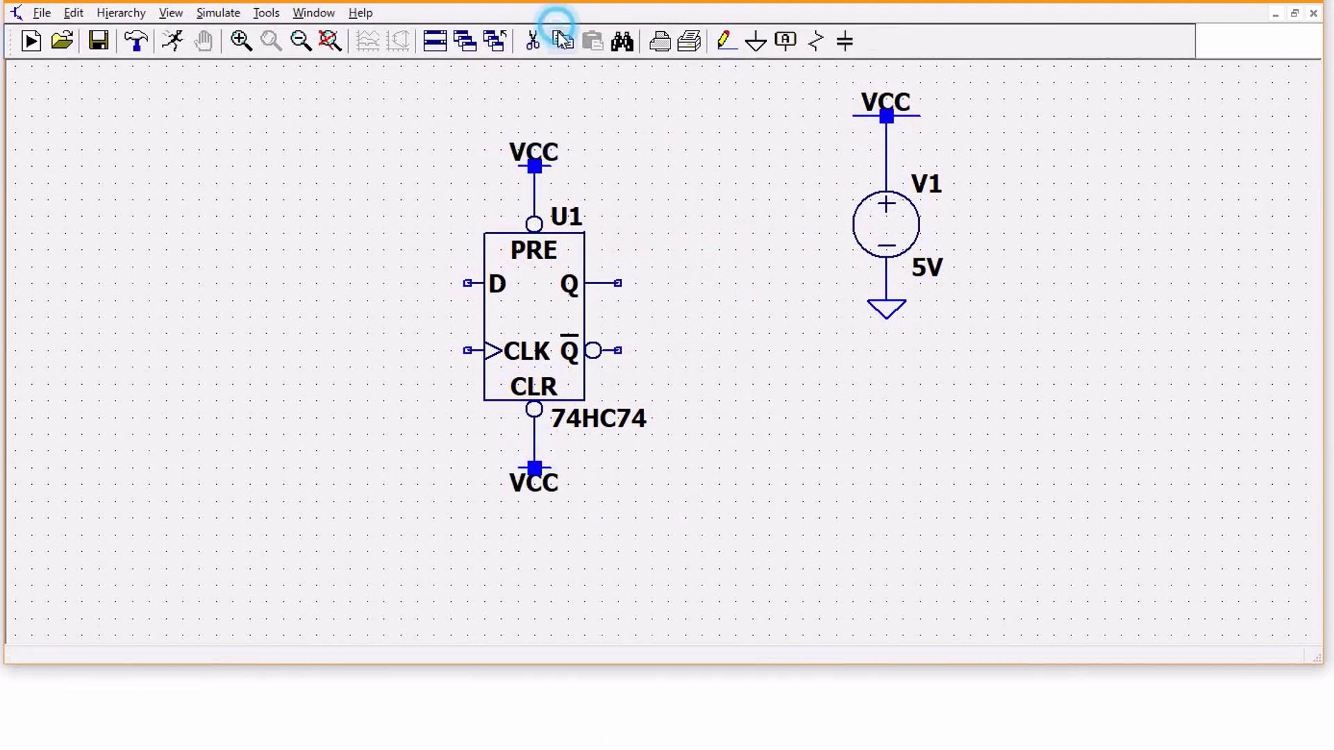
- Place a second voltage source with a ground and wire its positive terminal to the flip-flop's CLK input
{"action": "left_click", "coordinate": [271, 278]}
{"action": "key", "text": "g"}
{"action": "left_click", "coordinate": [283, 508]}
{"action": "left_click", "coordinate": [724, 41]}
{"action": "left_click", "coordinate": [282, 446]}
{"action": "left_click", "coordinate": [467, 414]}
- Set the clock source to a 0V to 5V pulse with 5ms delay, 1us rise and fall, 10ms on time, 20ms period and 20 cycles
{"action": "right_click", "coordinate": [283, 490]}
{"action": "left_click", "coordinate": [771, 357]}
{"action": "left_click", "coordinate": [403, 193]}
{"action": "type", "text": "0V"}
{"action": "key", "text": "Tab"}
{"action": "type", "text": "5V"}
{"action": "key", "text": "Tab"}
{"action": "type", "text": "5ms"}
{"action": "left_click", "coordinate": [620, 377]}
{"action": "type", "text": "1us"}
{"action": "key", "text": "Tab"}
{"action": "type", "text": "1us"}
{"action": "key", "text": "Tab"}
{"action": "type", "text": "10ms"}
{"action": "left_click", "coordinate": [617, 428]}
{"action": "type", "text": "20ms"}
{"action": "key", "text": "Tab"}
{"action": "type", "text": "10"}
{"action": "key", "text": "BackSpace"}
{"action": "key", "text": "BackSpace"}
{"action": "type", "text": "20"}
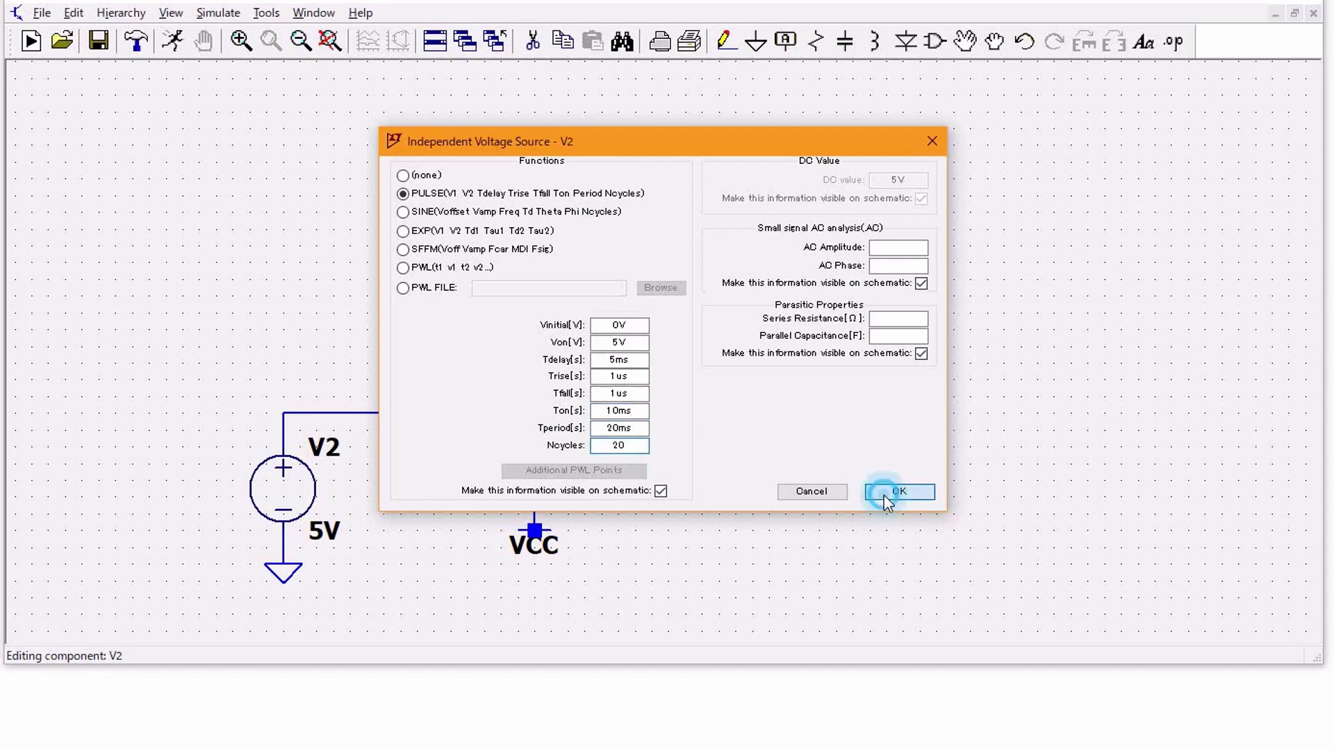
{"action": "left_click", "coordinate": [886, 493]}
- Wire the flip-flop's inverted Q output back over the symbol to its D input
{"action": "left_click", "coordinate": [726, 41]}
{"action": "left_click", "coordinate": [618, 413]}
{"action": "left_click", "coordinate": [652, 413]}
{"action": "left_click", "coordinate": [651, 178]}
{"action": "left_click", "coordinate": [432, 178]}
{"action": "left_click", "coordinate": [432, 346]}
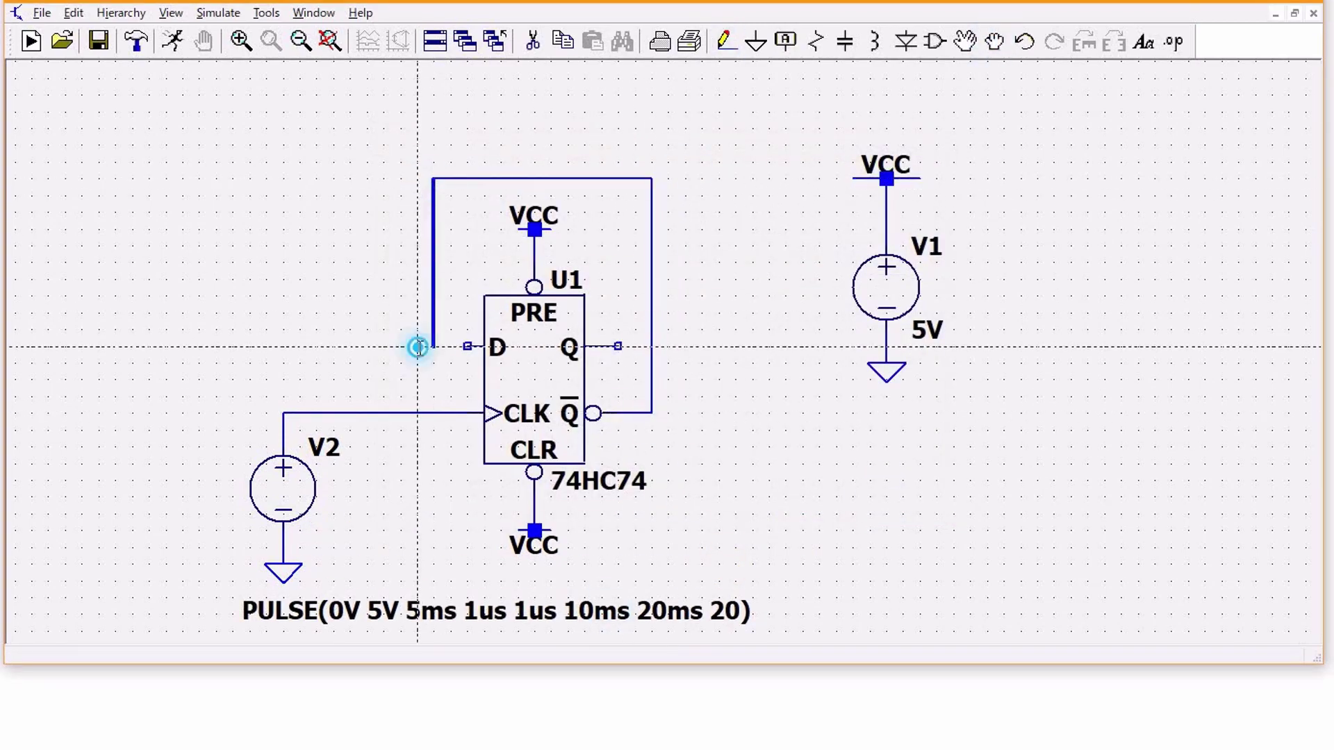
{"action": "left_click", "coordinate": [466, 346]}
- Extend the flip-flop's Q output with a wire labelled q1 and label the D input net din
{"action": "left_click", "coordinate": [726, 42]}
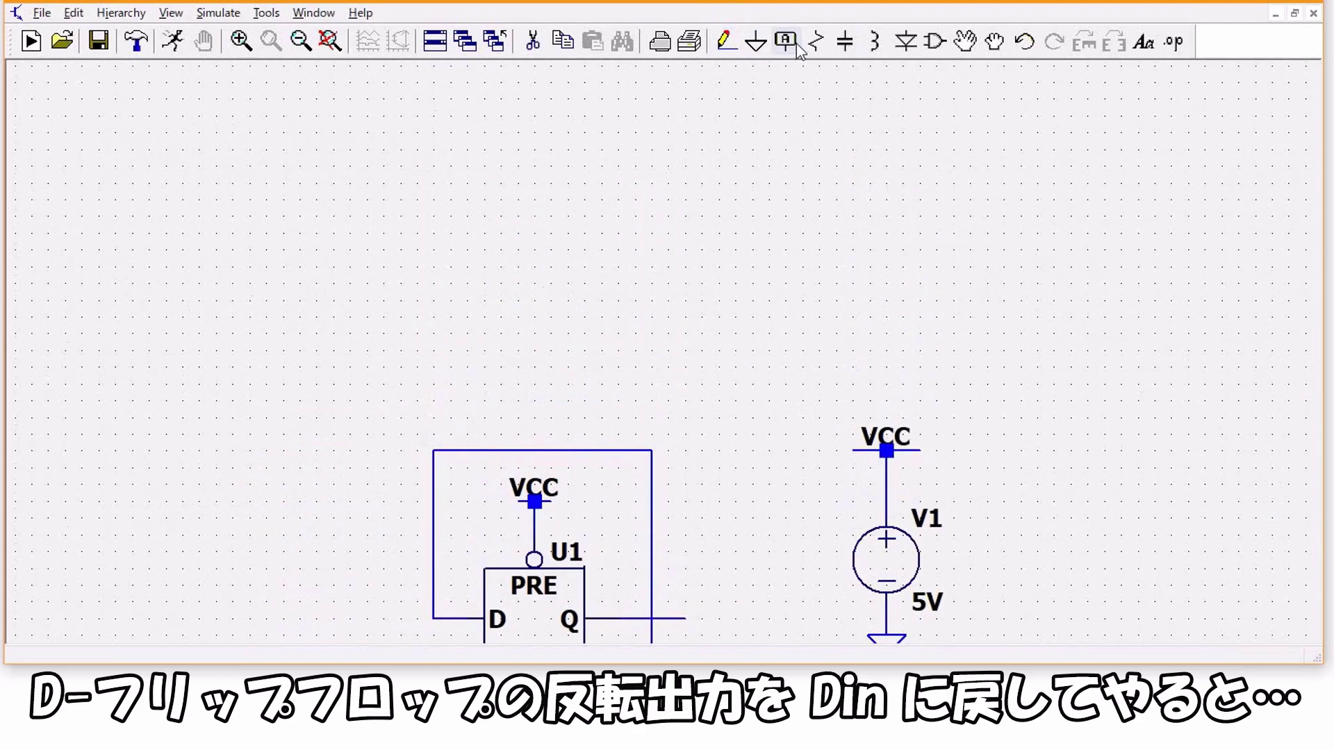
{"action": "left_click", "coordinate": [796, 43]}
{"action": "type", "text": "q1"}
{"action": "left_click", "coordinate": [708, 384]}
{"action": "left_click", "coordinate": [686, 618]}
{"action": "left_click", "coordinate": [785, 41]}
{"action": "type", "text": "din"}
{"action": "left_click", "coordinate": [700, 384]}
{"action": "left_click", "coordinate": [433, 618]}
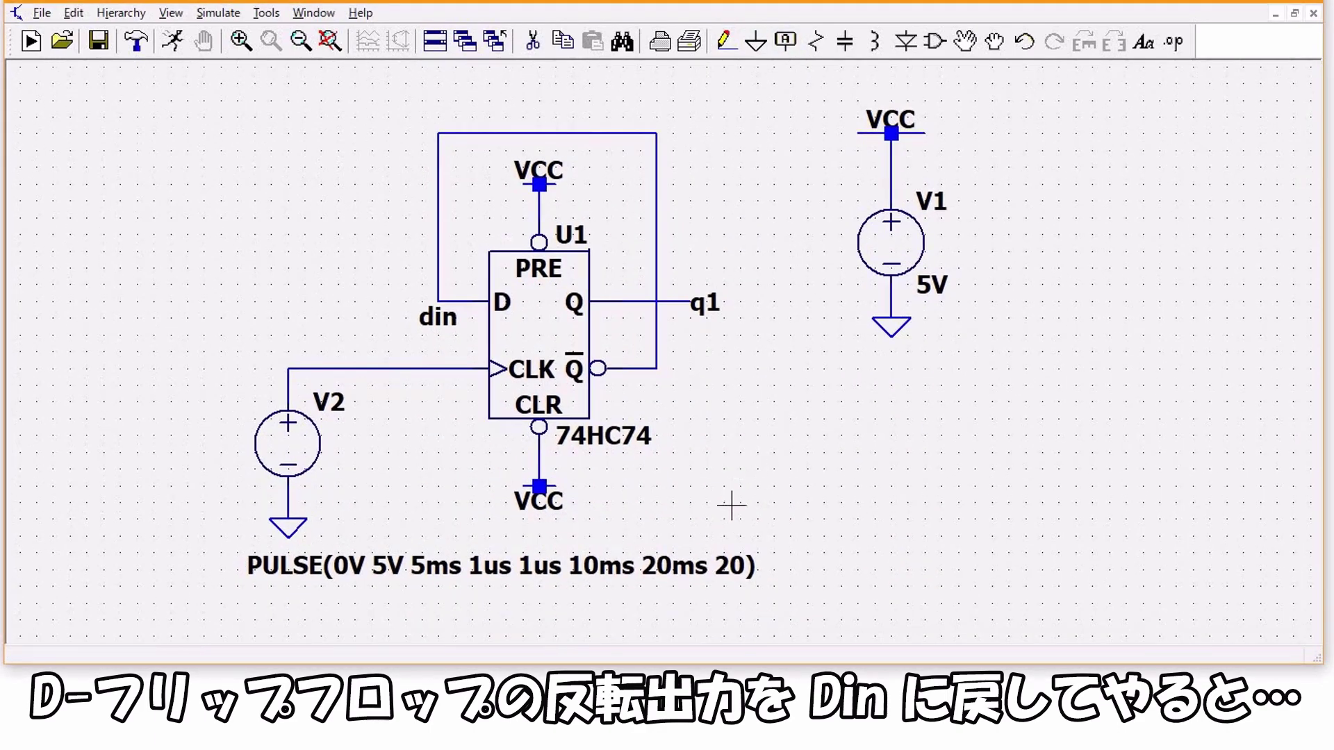
- Add the SPICE directive .TRAN 400ms to the schematic
{"action": "type", "text": "s.TRAN"}
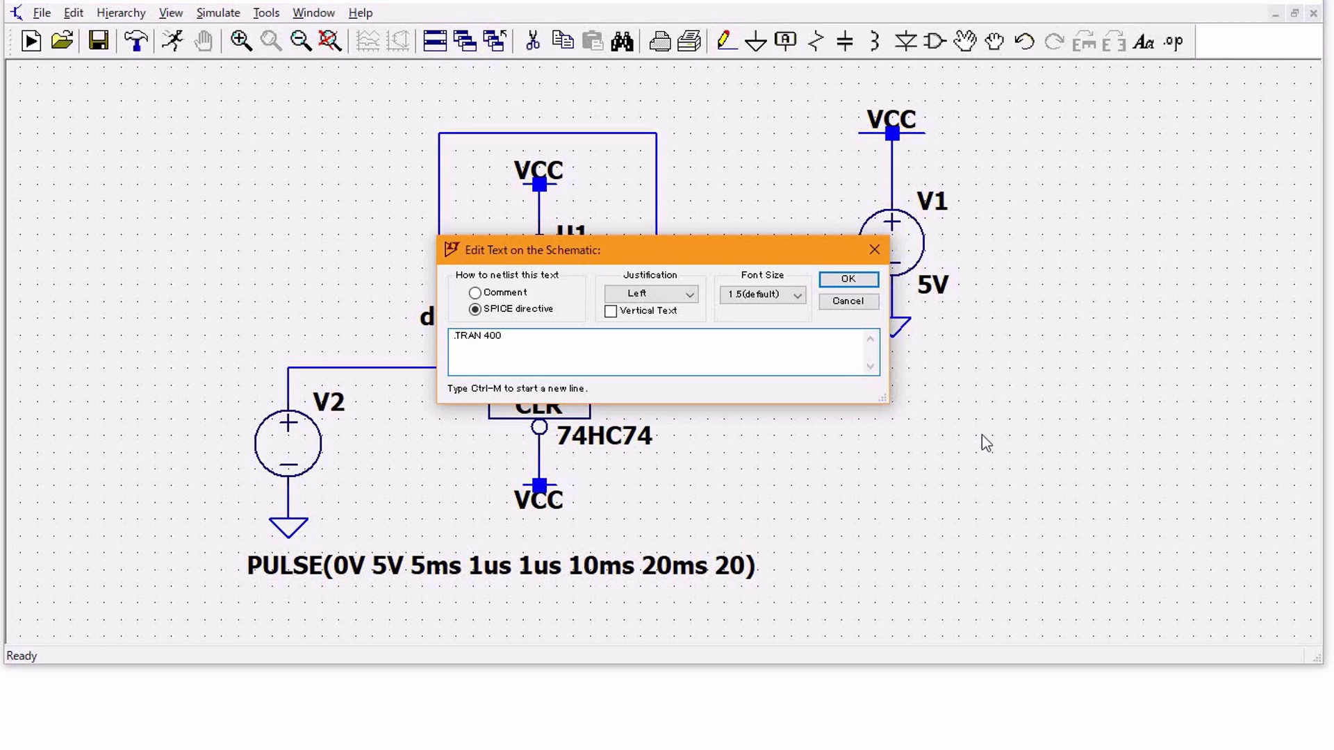
{"action": "type", "text": " 400ms"}
{"action": "left_click", "coordinate": [848, 278]}
{"action": "left_click", "coordinate": [795, 410]}
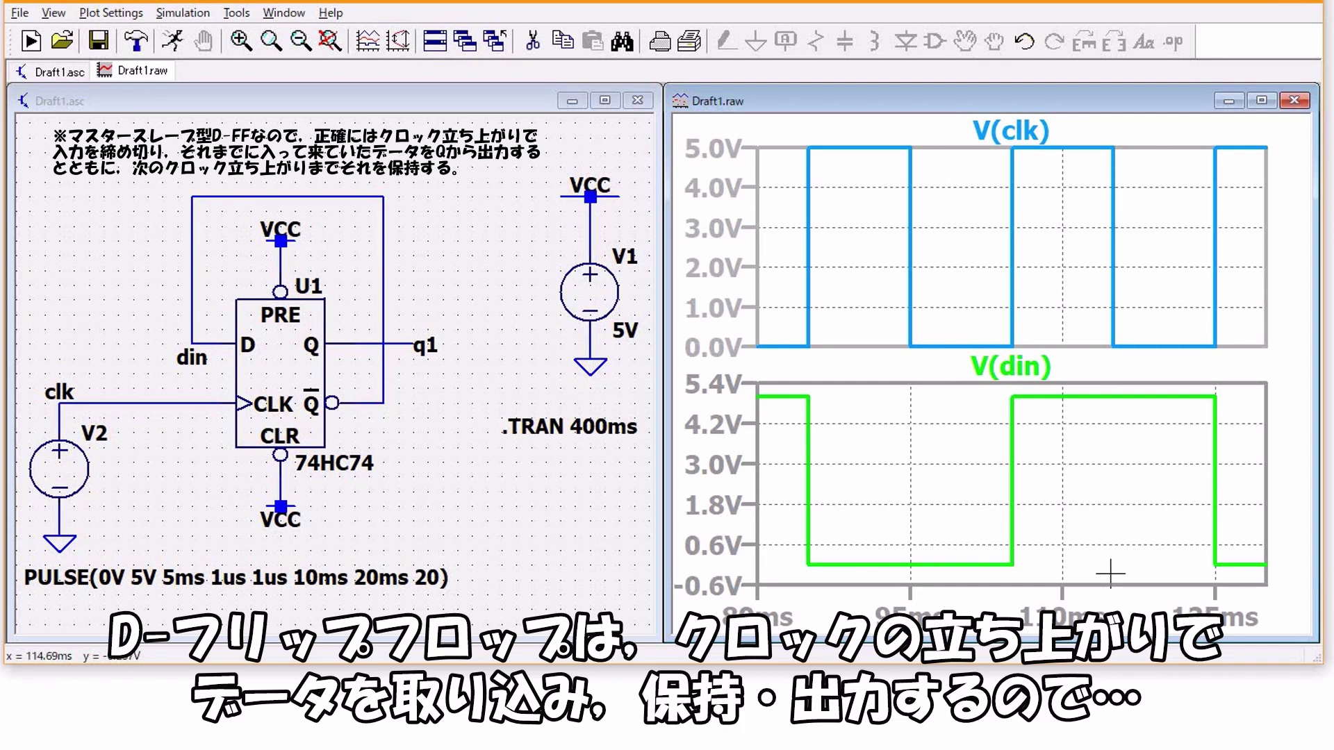
- Zoom the V(clk) and V(din) waveforms in from about 64 ms to 150 ms
{"action": "left_click", "coordinate": [300, 41]}
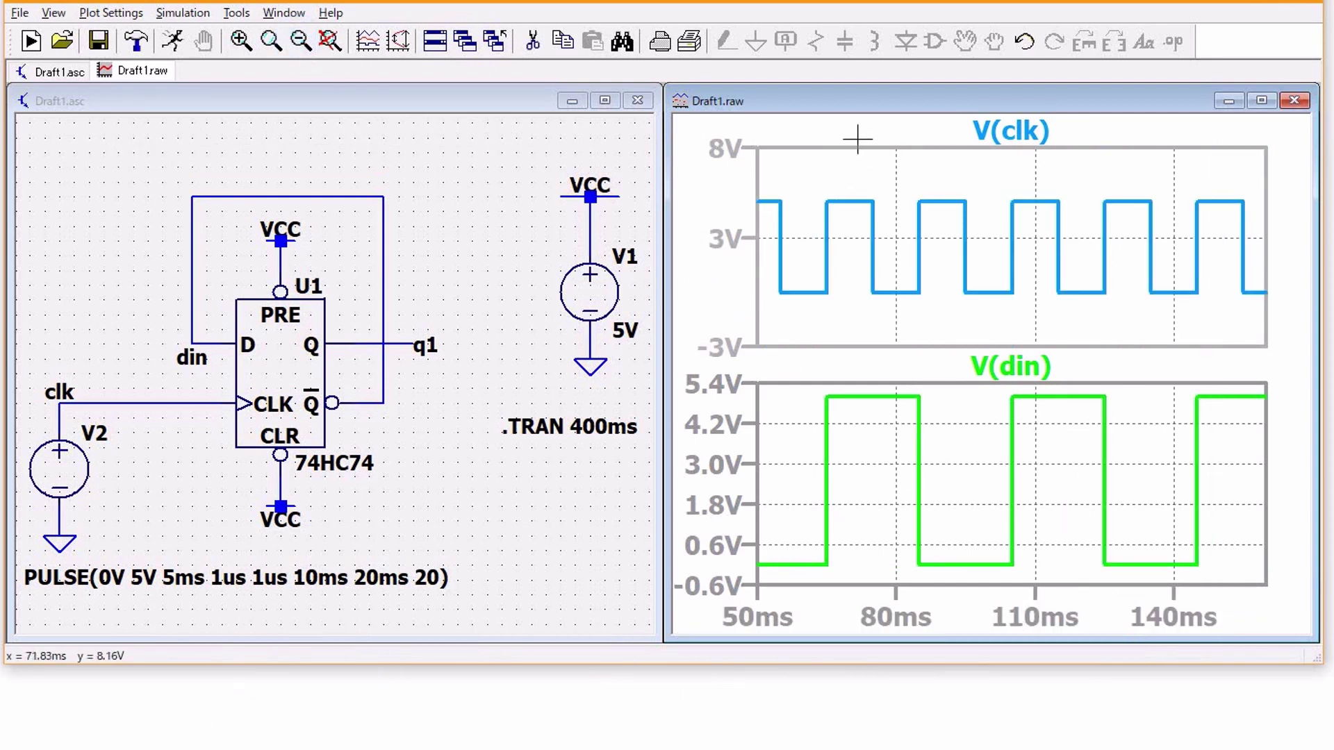
{"action": "left_click_drag", "start_coordinate": [856, 134], "coordinate": [1214, 607]}
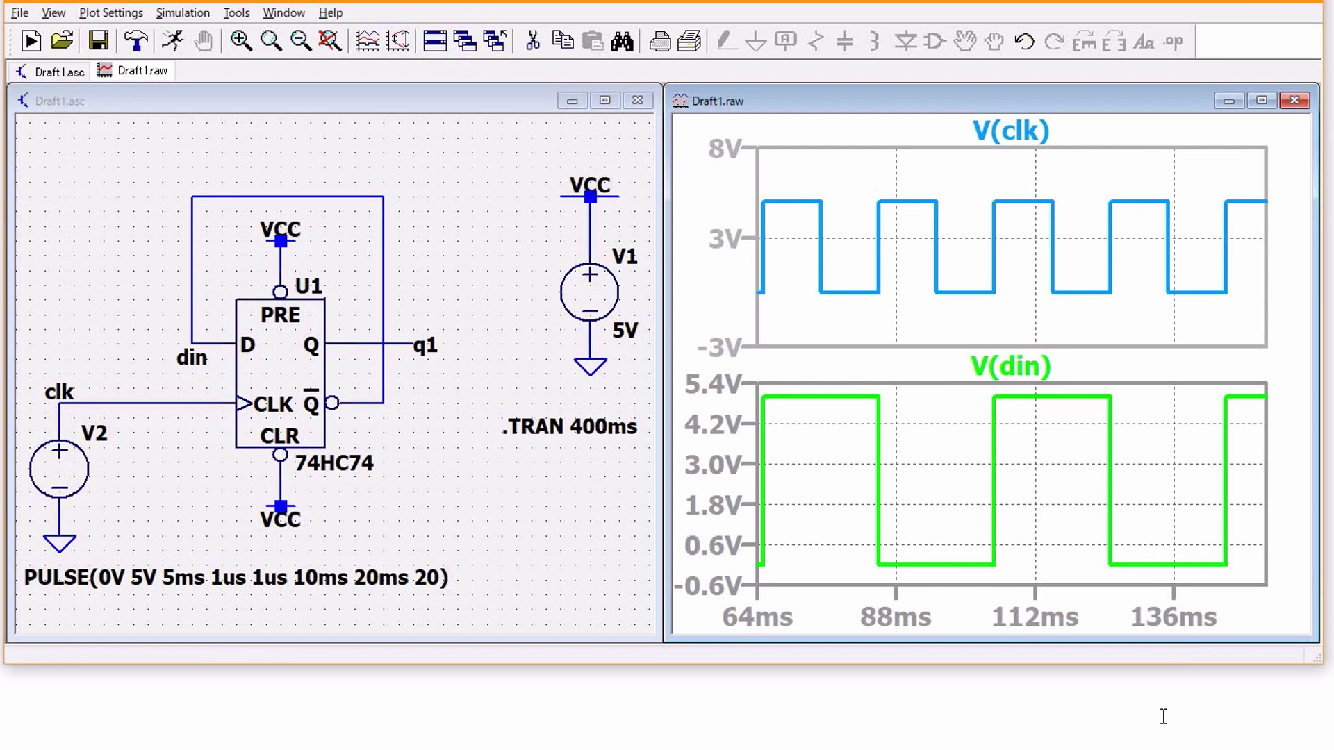
- Copy the flip-flop with its wiring to the space beside it and delete the feedback wires above both
{"action": "left_click", "coordinate": [467, 498]}
{"action": "scroll", "coordinate": [521, 575], "scroll_direction": "down", "scroll_amount": 3}
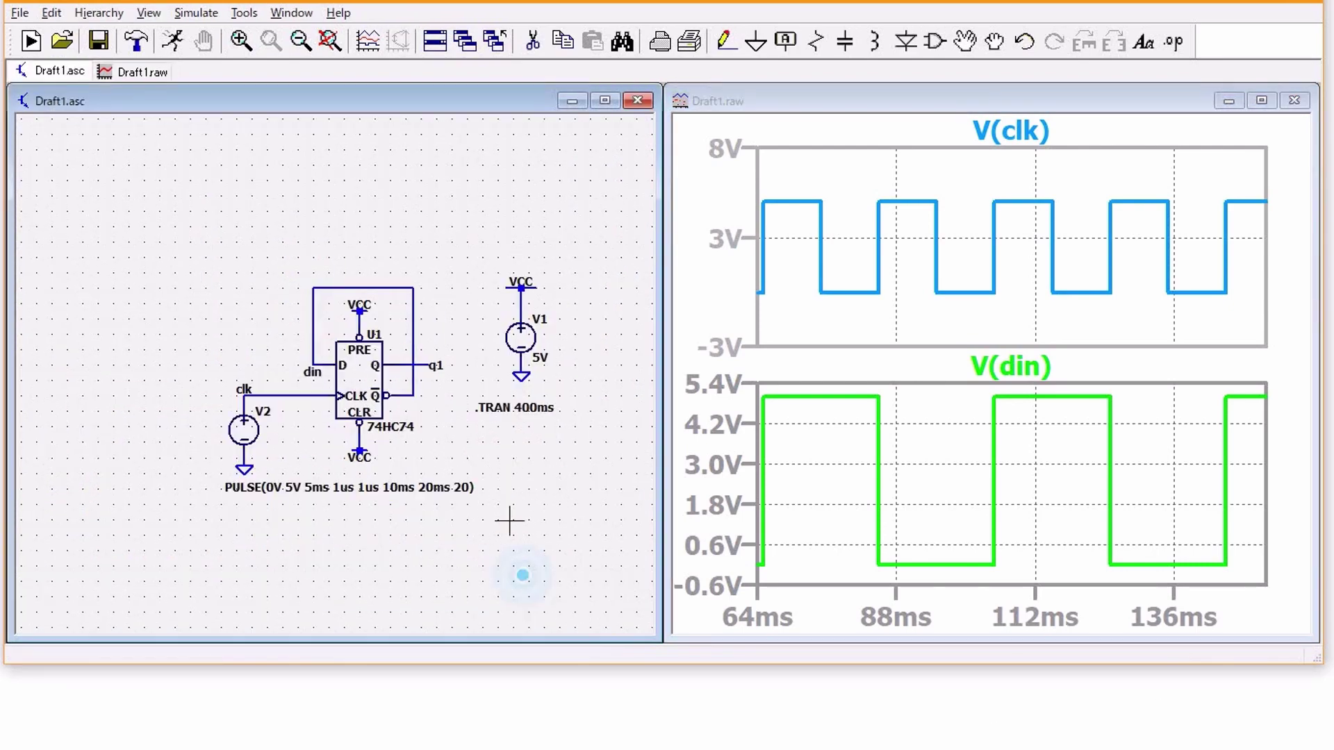
{"action": "left_click", "coordinate": [278, 470]}
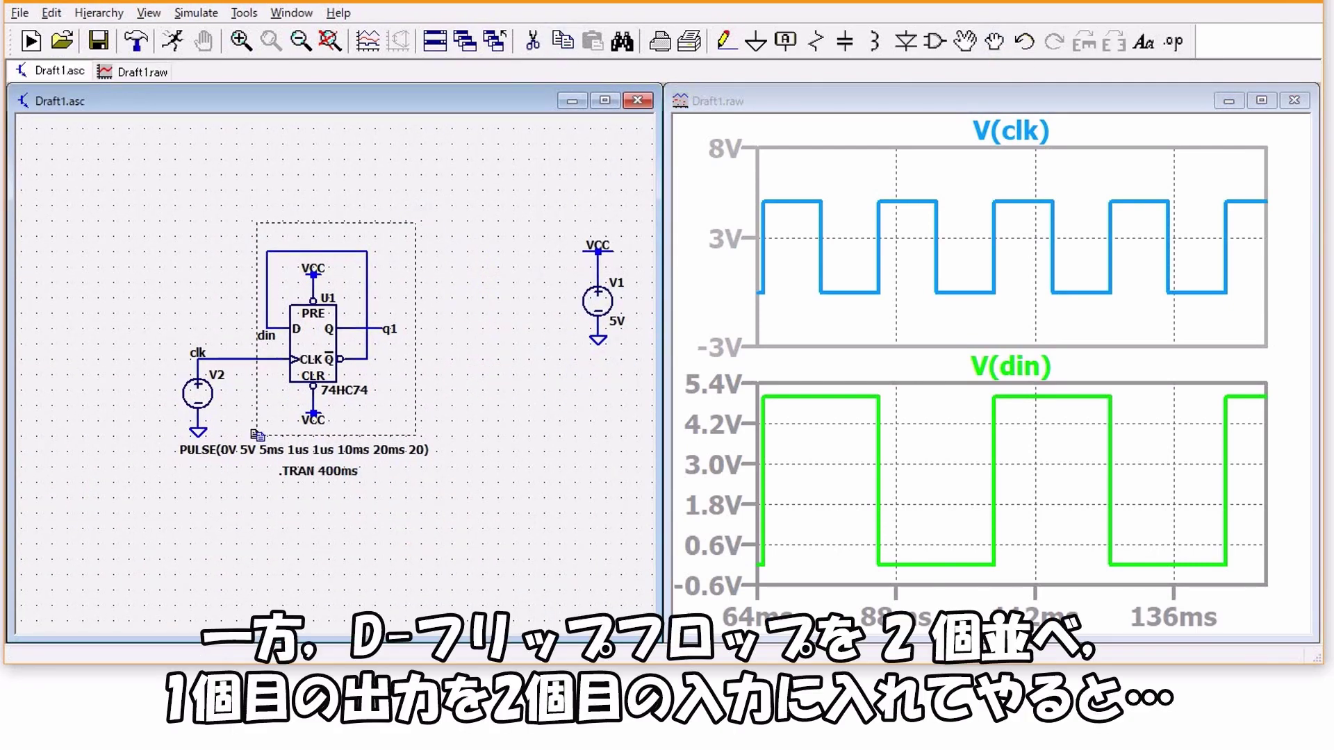
{"action": "left_click", "coordinate": [549, 429]}
{"action": "left_click", "coordinate": [533, 41]}
{"action": "left_click", "coordinate": [345, 252]}
{"action": "left_click", "coordinate": [413, 275]}
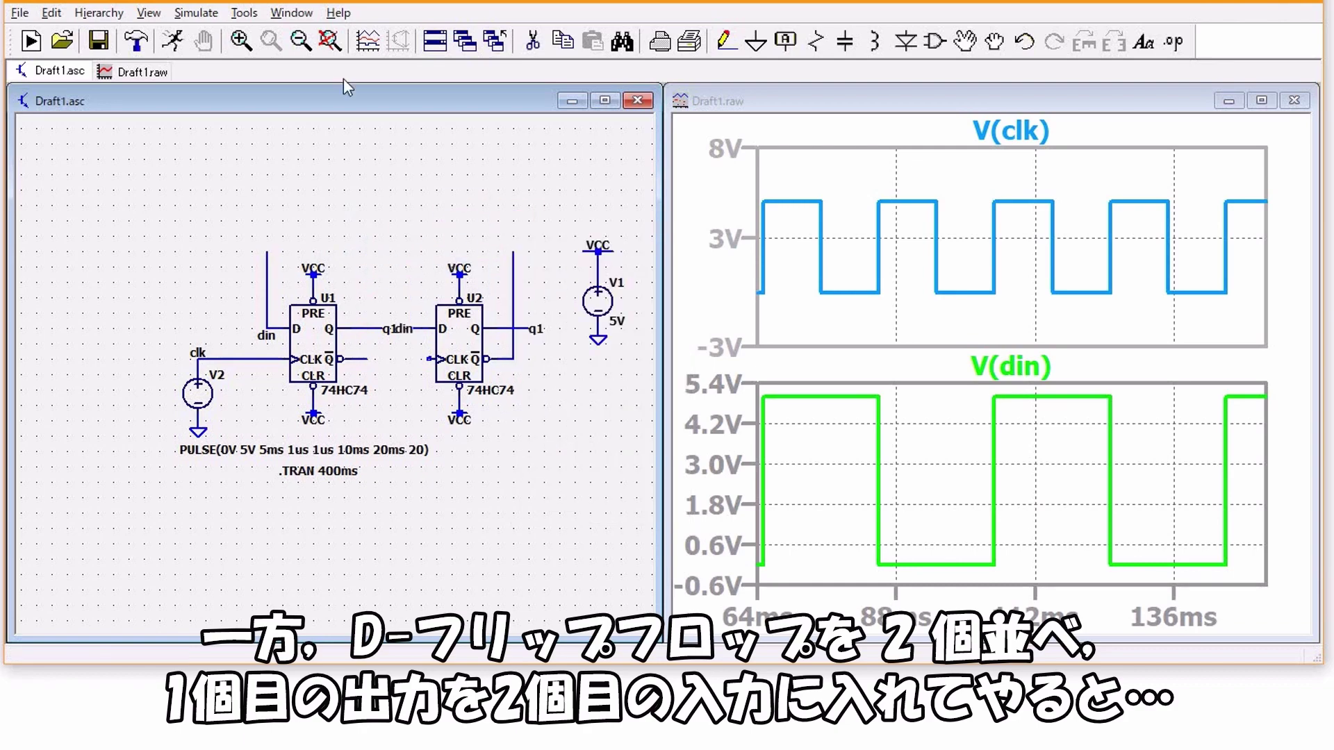
- Label the second flip-flop's inverted output q2_bar and connect the first flip-flop's Q output to the second's D input
{"action": "key", "text": "space"}
{"action": "left_click", "coordinate": [491, 247]}
{"action": "left_click", "coordinate": [785, 41]}
{"action": "type", "text": "q2_bar"}
{"action": "key", "text": "Return"}
{"action": "left_click", "coordinate": [523, 381]}
{"action": "left_click_drag", "start_coordinate": [595, 409], "coordinate": [527, 375]}
{"action": "left_click", "coordinate": [516, 376]}
{"action": "left_click", "coordinate": [334, 337]}
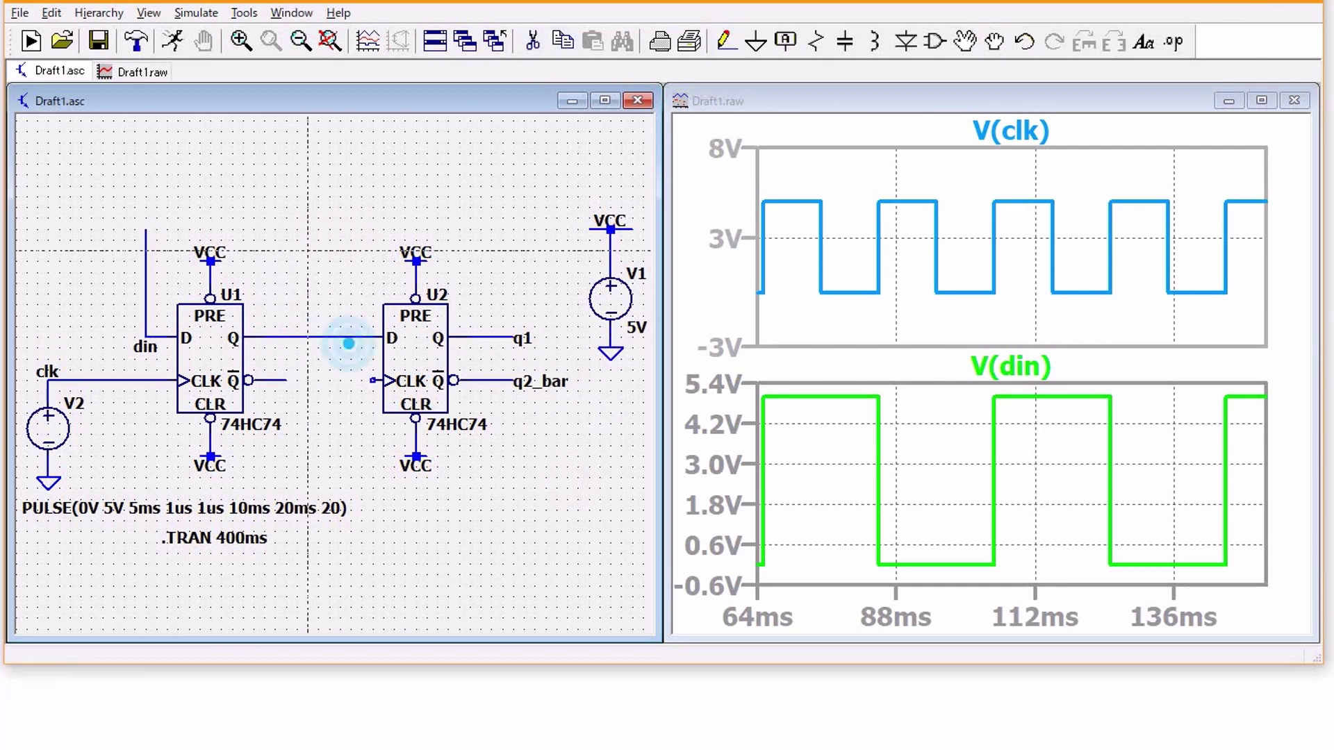
{"action": "left_click", "coordinate": [785, 41]}
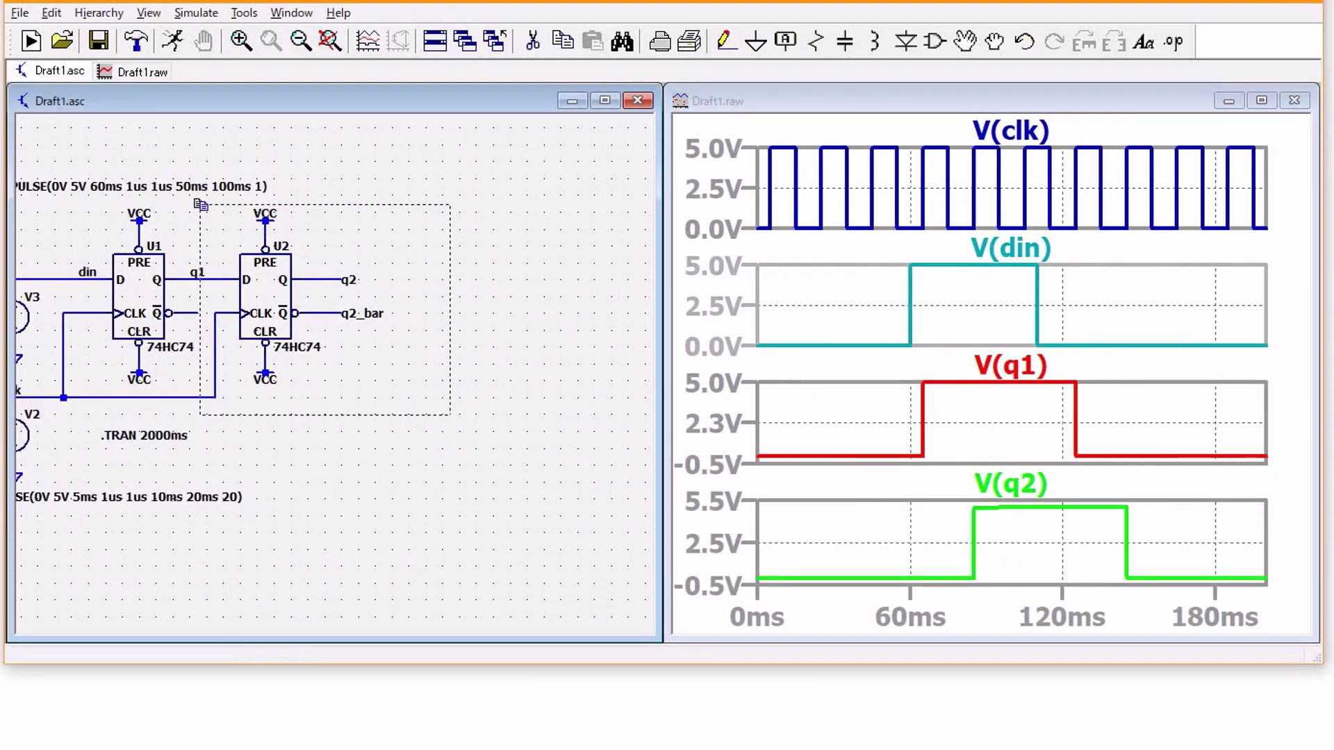
- Add two more copies of the second flip-flop stage to the end of the chain
{"action": "key", "text": "ctrl+v"}
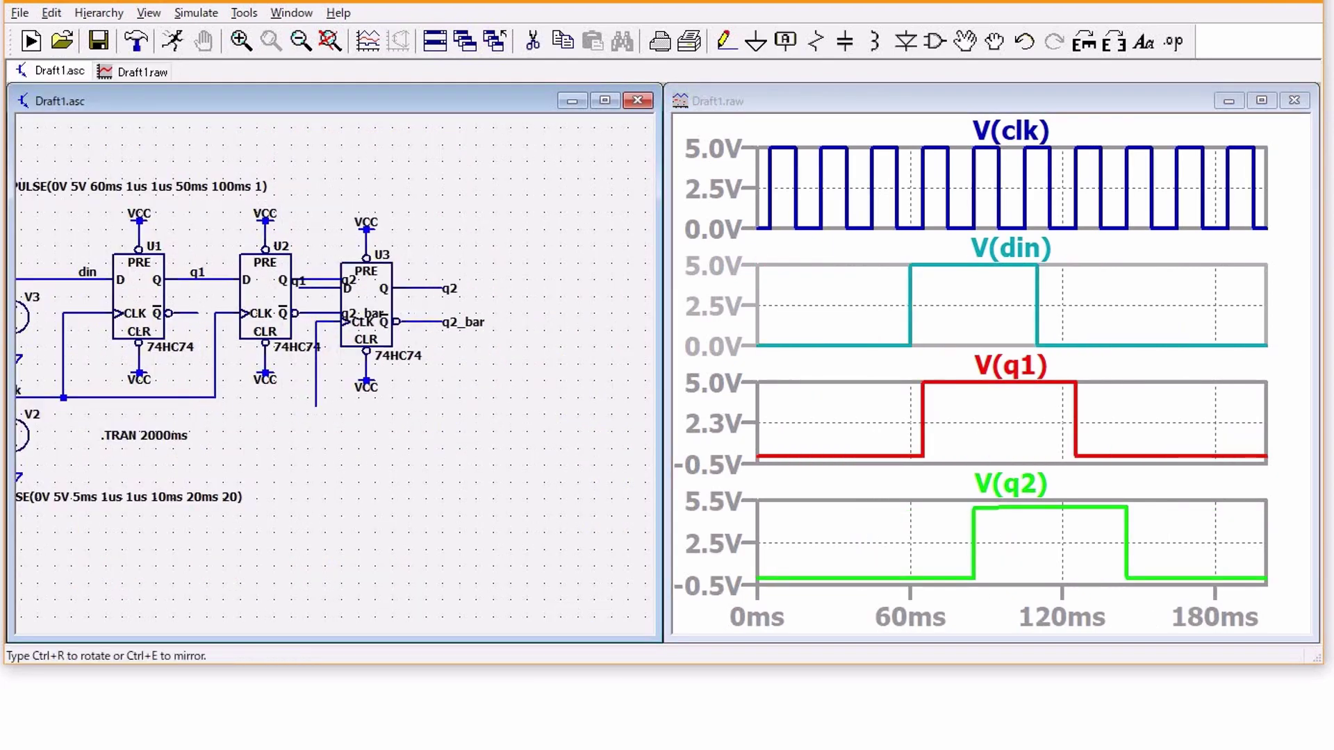
{"action": "left_click", "coordinate": [439, 237]}
{"action": "scroll", "coordinate": [566, 403], "scroll_direction": "down", "scroll_amount": 3}
{"action": "key", "text": "ctrl+v"}
{"action": "left_click", "coordinate": [459, 288]}
{"action": "left_click_drag", "start_coordinate": [383, 337], "coordinate": [325, 336]}
{"action": "scroll", "coordinate": [333, 347], "scroll_direction": "up", "scroll_amount": 2}
- Widen the schematic window and extend the clk line to the clock wires of the added flip-flops
{"action": "left_click_drag", "start_coordinate": [661, 537], "coordinate": [1060, 537]}
{"action": "key", "text": "F3"}
{"action": "left_click", "coordinate": [451, 455]}
{"action": "left_click", "coordinate": [656, 455]}
{"action": "left_click", "coordinate": [862, 455]}
- Delete the surplus net labels copied along the Q output lines of the flip-flop chain
{"action": "key", "text": "F5"}
{"action": "left_click", "coordinate": [634, 334]}
{"action": "left_click", "coordinate": [634, 334]}
{"action": "left_click", "coordinate": [416, 333]}
{"action": "left_click", "coordinate": [1014, 334]}
- Label the third and fourth flip-flop outputs q3 and q4
{"action": "key", "text": "F4"}
{"action": "type", "text": "q3"}
{"action": "key", "text": "Return"}
{"action": "left_click", "coordinate": [825, 284]}
{"action": "key", "text": "F4"}
{"action": "type", "text": "q4"}
{"action": "key", "text": "Return"}
{"action": "left_click", "coordinate": [965, 285]}
{"action": "key", "text": "Escape"}
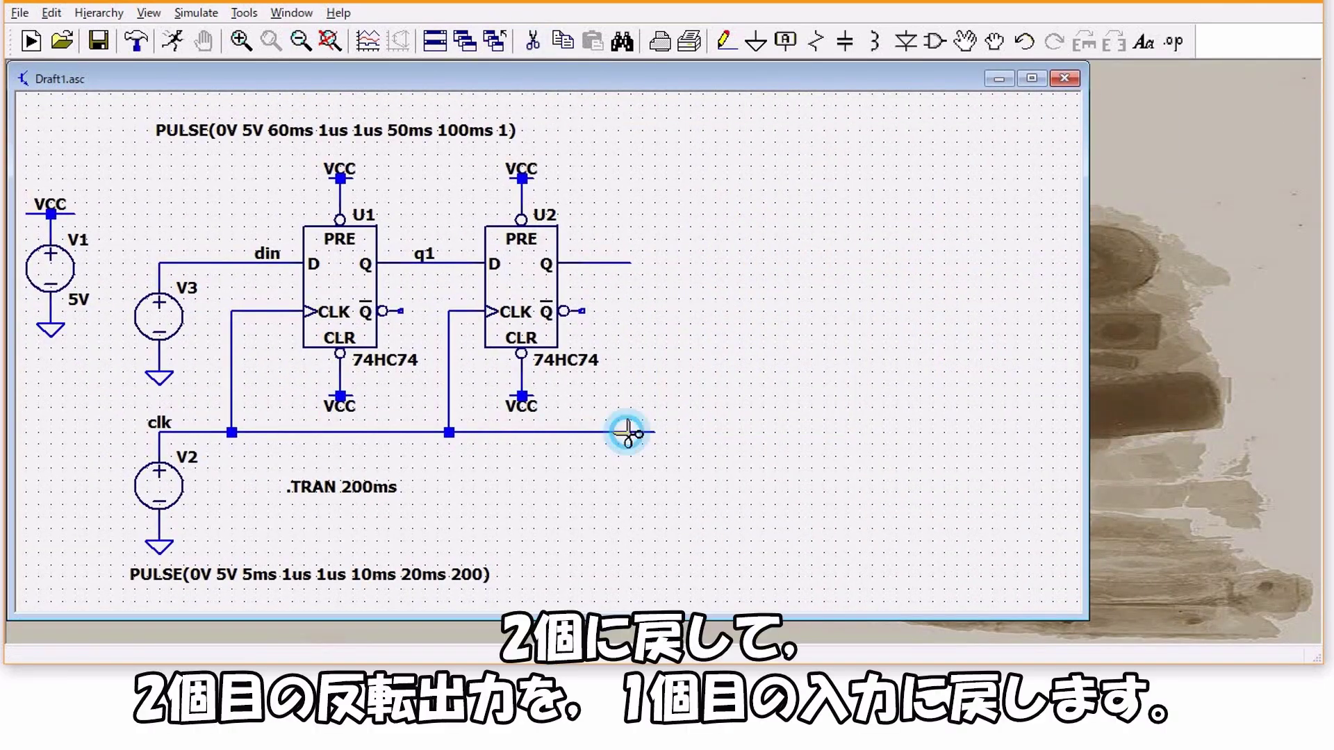
- Trim the leftover clk wire of the two-stage circuit and wire the second flip-flop's Q output back to the first one's D input
{"action": "left_click", "coordinate": [627, 432]}
{"action": "key", "text": "F3"}
{"action": "left_click", "coordinate": [630, 263]}
{"action": "left_click", "coordinate": [231, 142]}
{"action": "left_click", "coordinate": [231, 263]}
- Delete the pulse source V3 from the din net and tile the schematic and waveform windows side by side
{"action": "key", "text": "F5"}
{"action": "left_click_drag", "start_coordinate": [72, 395], "coordinate": [215, 237]}
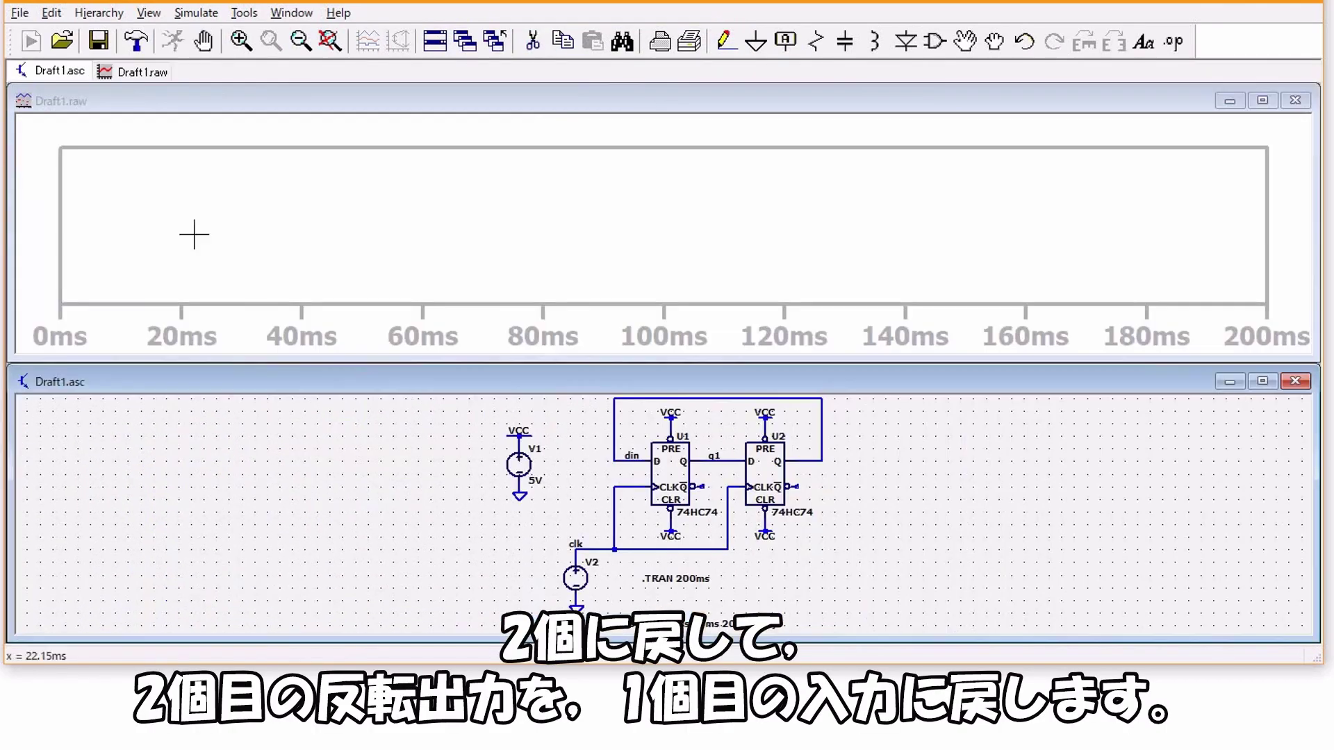
{"action": "left_click", "coordinate": [292, 12]}
{"action": "left_click", "coordinate": [316, 60]}
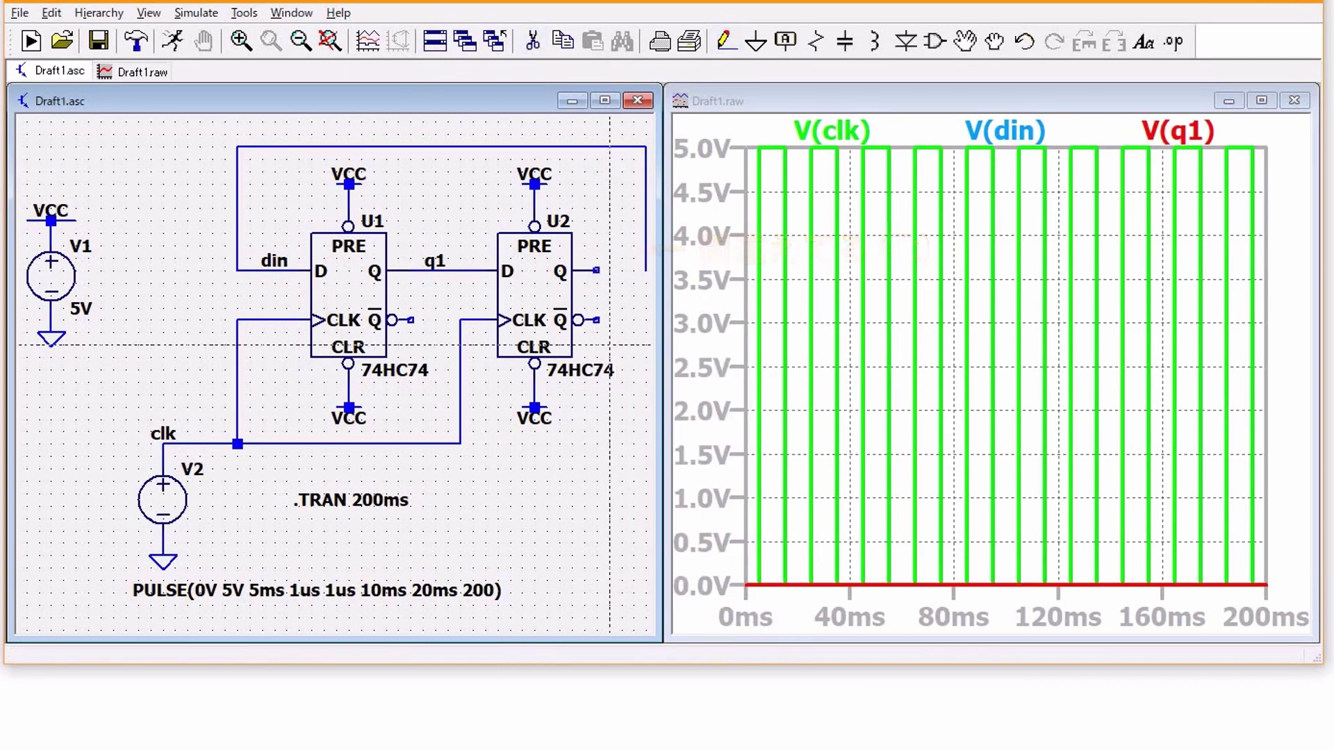
- Move the feedback wire to the second flip-flop's inverted output and label its Q output q2
{"action": "key", "text": "t"}
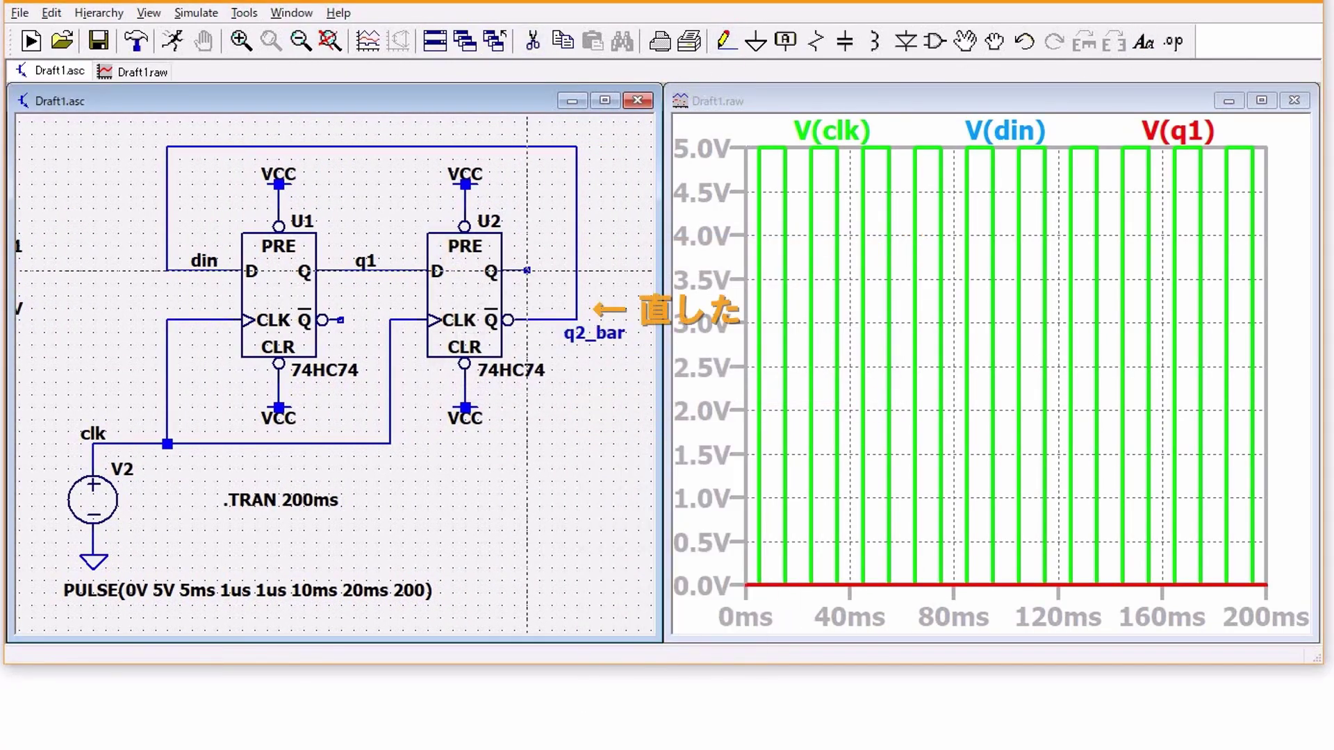
{"action": "key", "text": "F4"}
{"action": "left_click", "coordinate": [521, 270]}
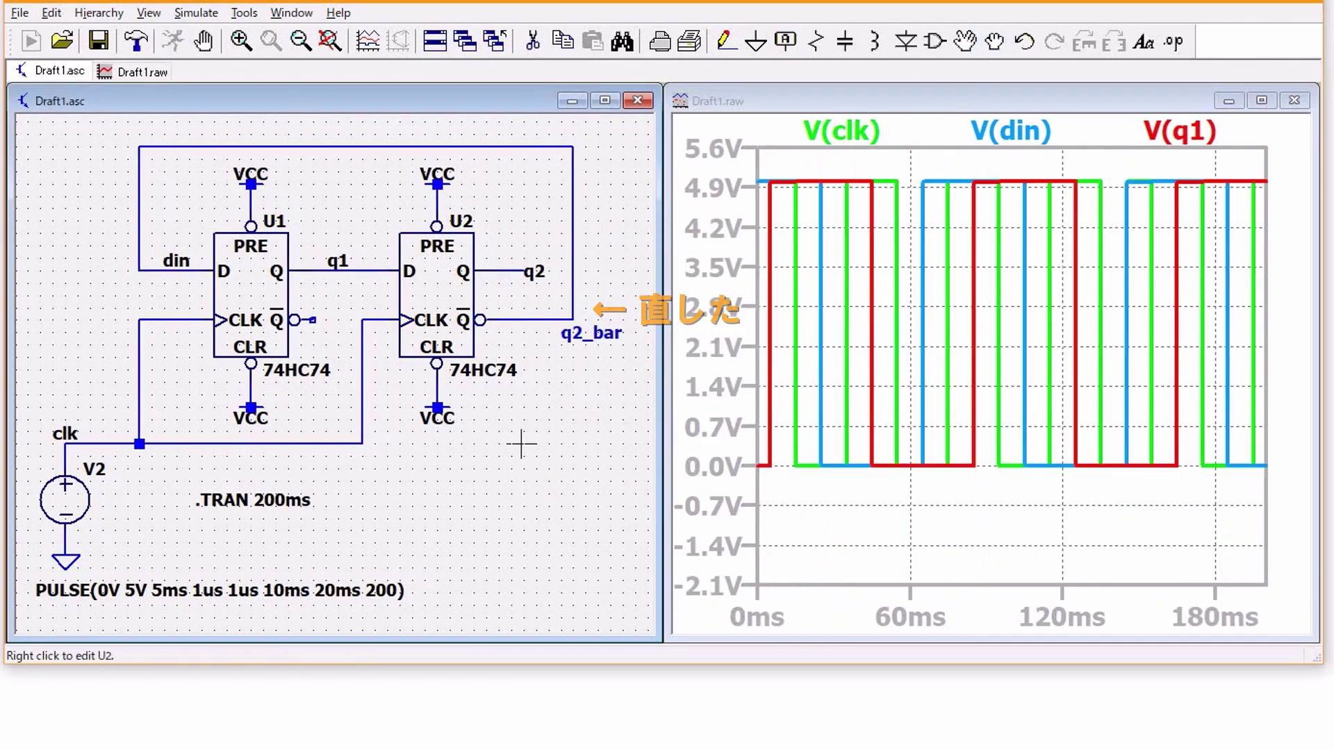
- Rerun the corrected feedback circuit and add a plot pane to the waveform window
{"action": "right_click", "coordinate": [896, 428]}
{"action": "left_click", "coordinate": [941, 436]}
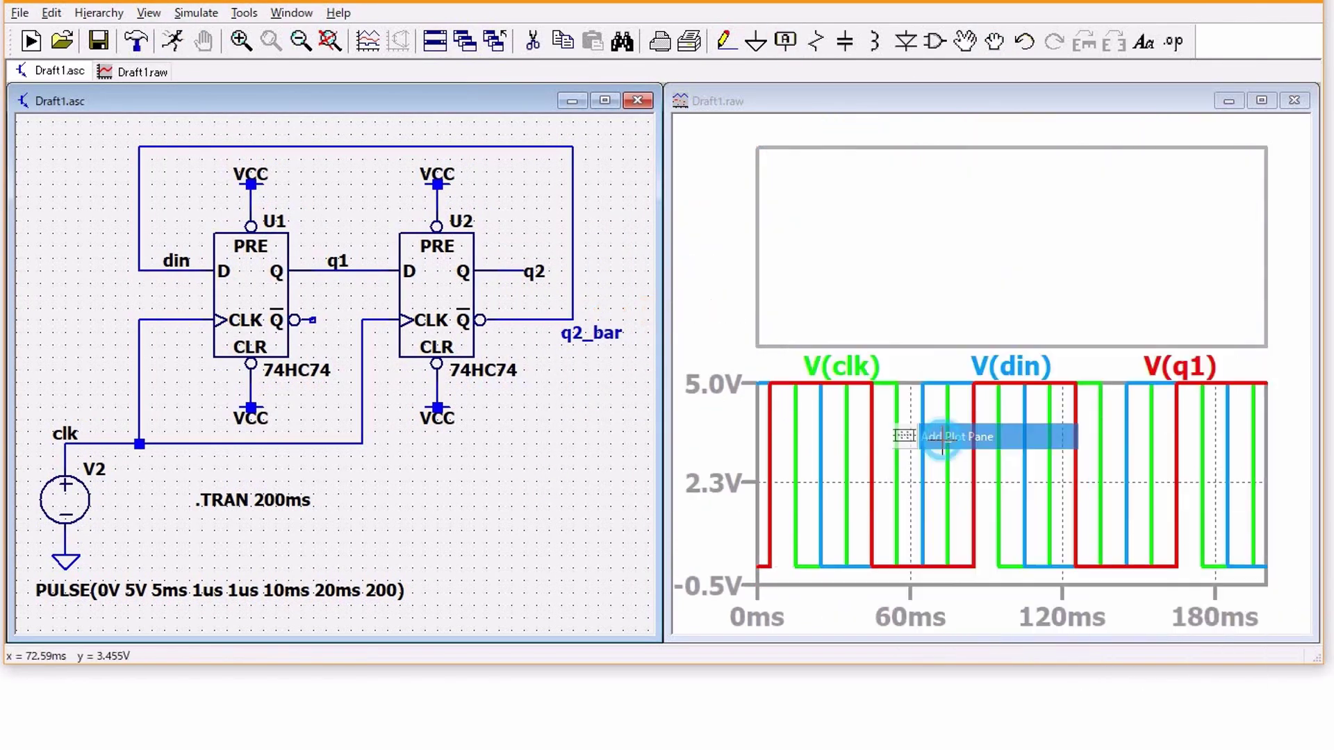